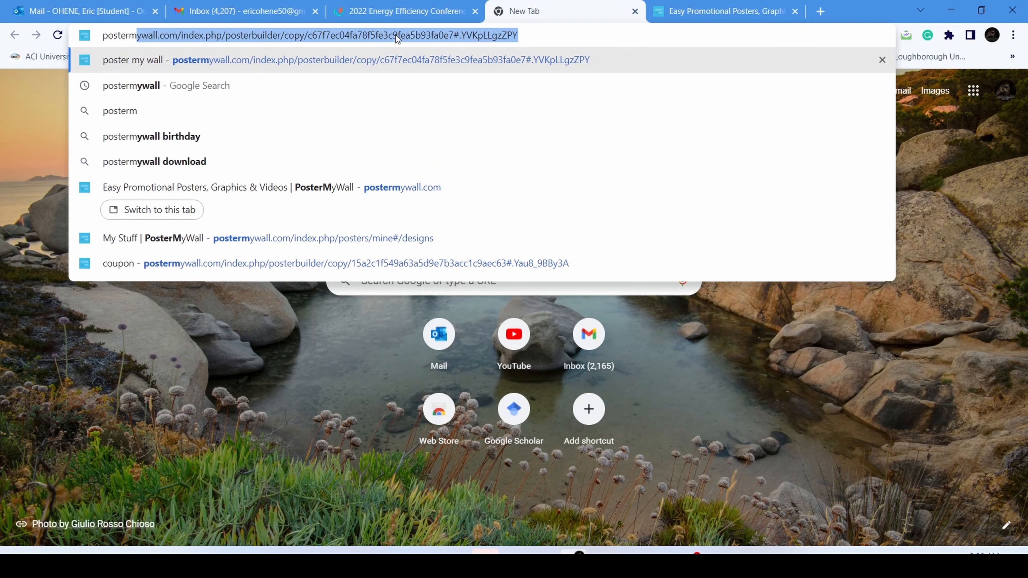
- Open the postermywall.com website
{"action": "type", "text": "y"}
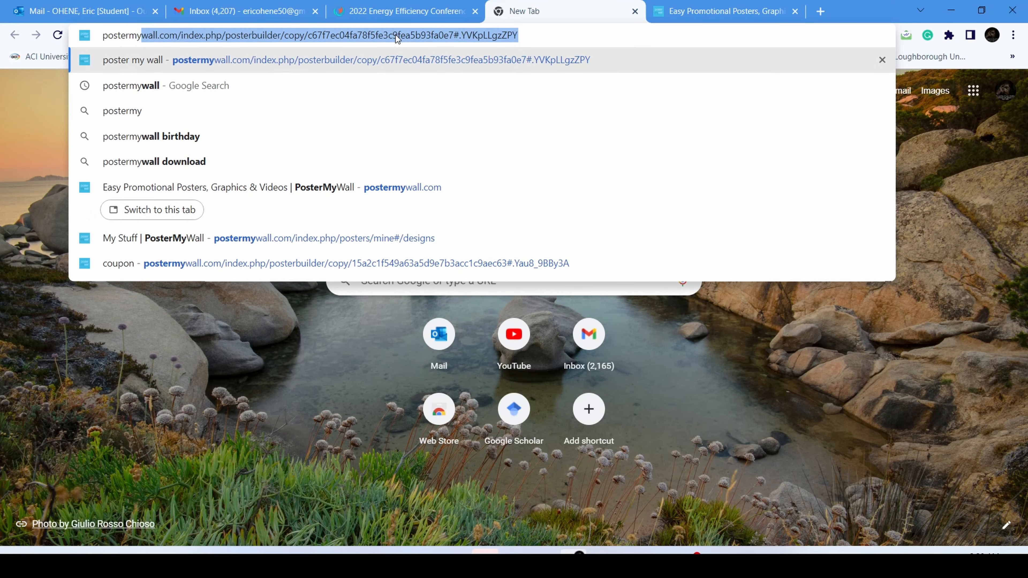
{"action": "type", "text": "wall.co"}
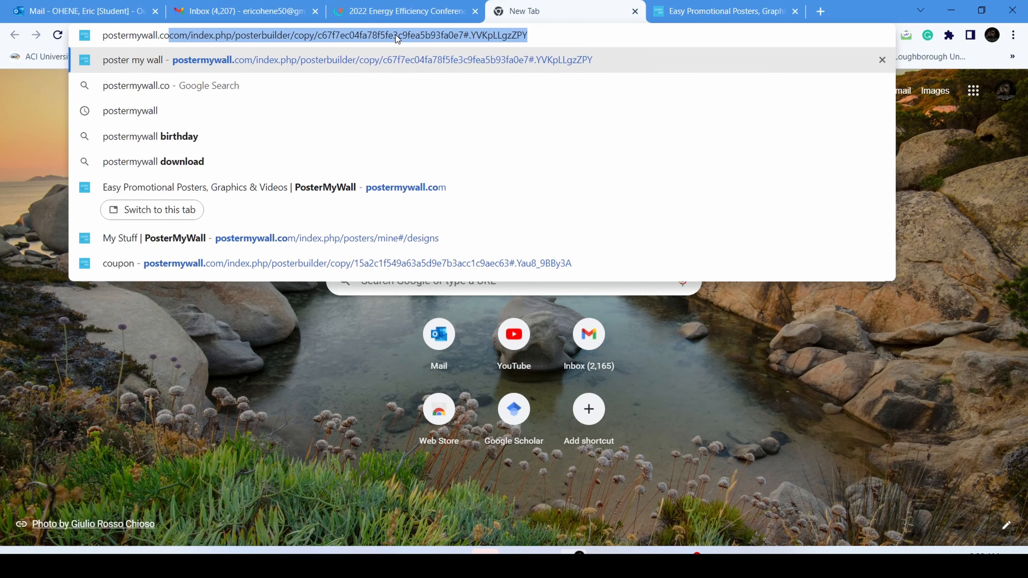
{"action": "type", "text": "m"}
{"action": "key", "text": "Return"}
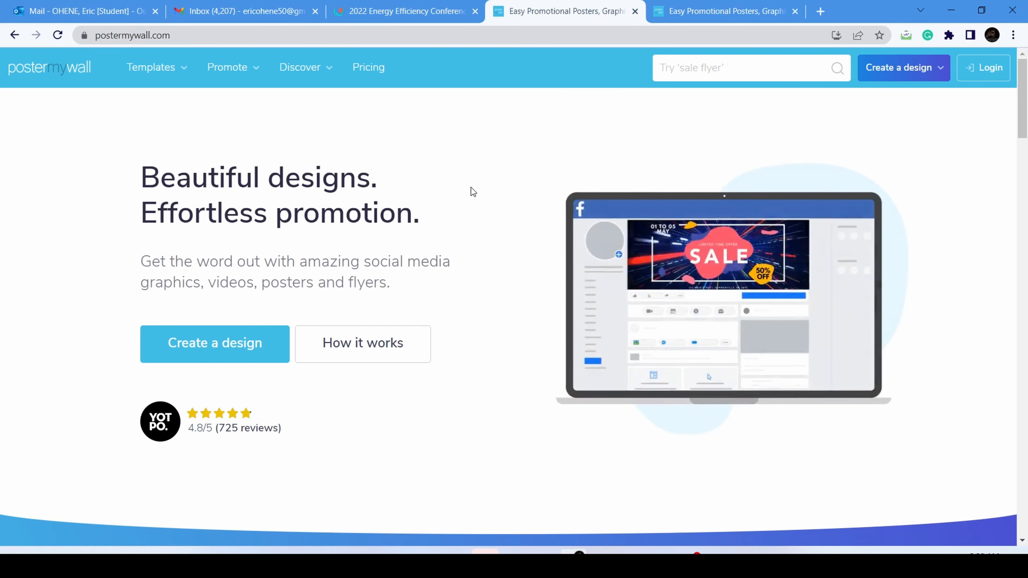
- Look through the homepage's theme-based template categories under "Create marketing designs like a pro" to the end of the carousel
{"action": "scroll", "coordinate": [471, 187], "scroll_direction": "down", "scroll_amount": 5}
{"action": "scroll", "coordinate": [471, 188], "scroll_direction": "down", "scroll_amount": 3}
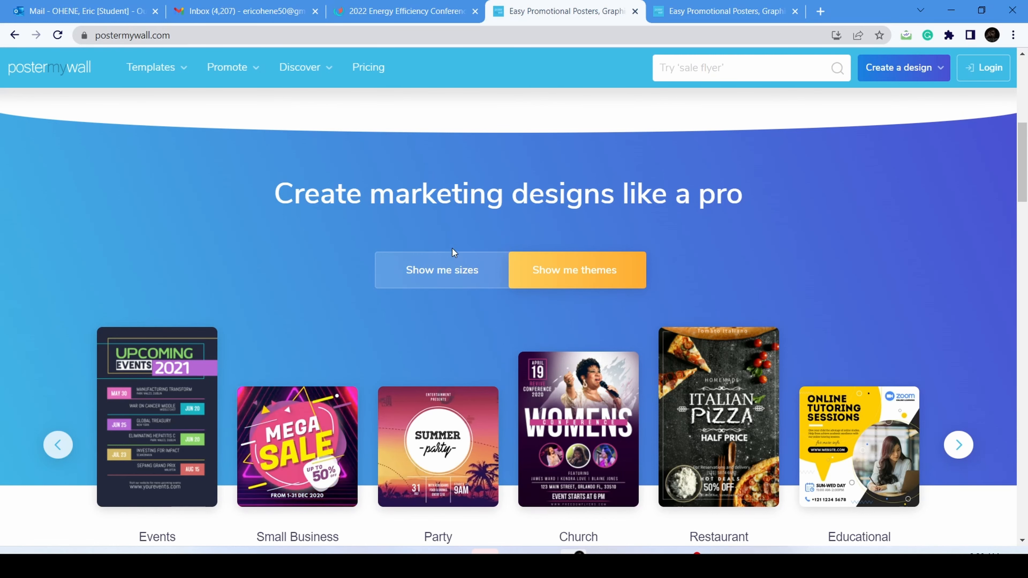
{"action": "scroll", "coordinate": [506, 235], "scroll_direction": "down", "scroll_amount": 1}
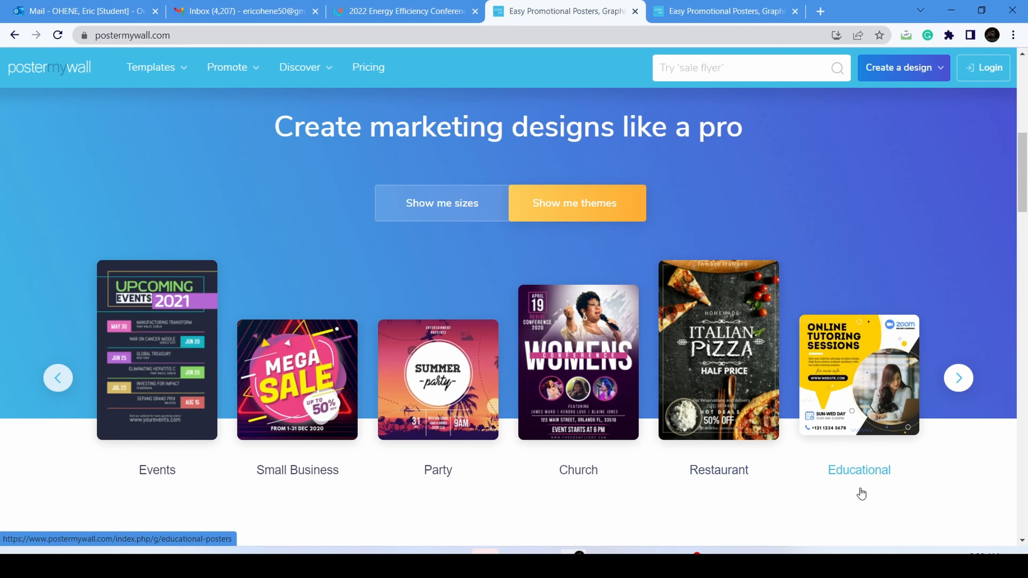
{"action": "left_click", "coordinate": [959, 379]}
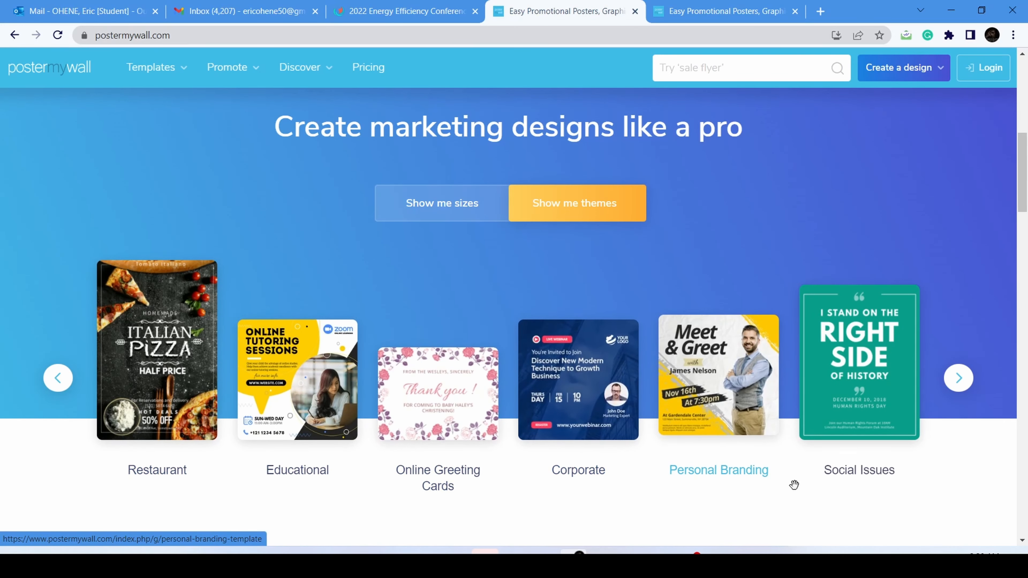
{"action": "left_click", "coordinate": [959, 392]}
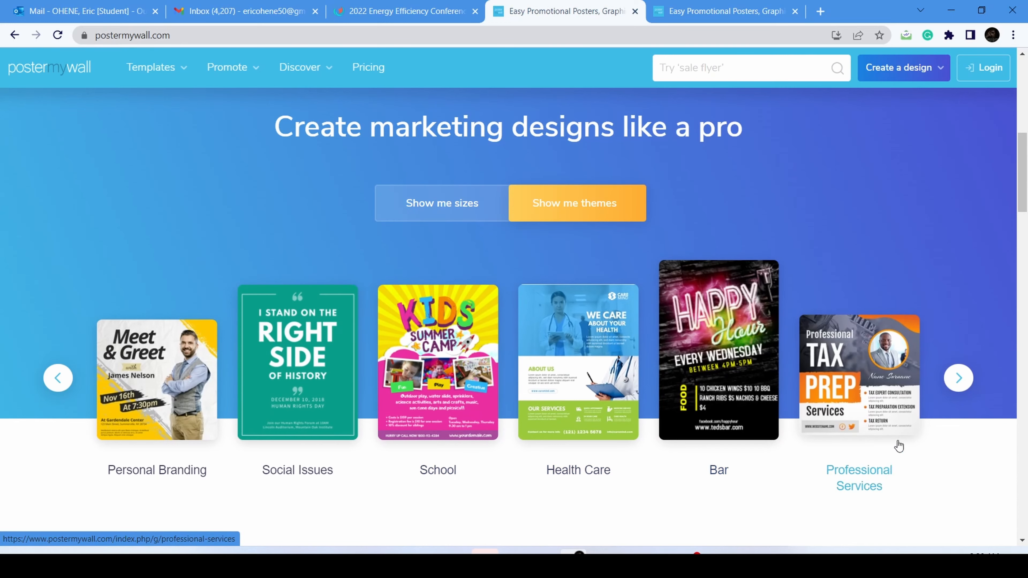
{"action": "left_click", "coordinate": [958, 383]}
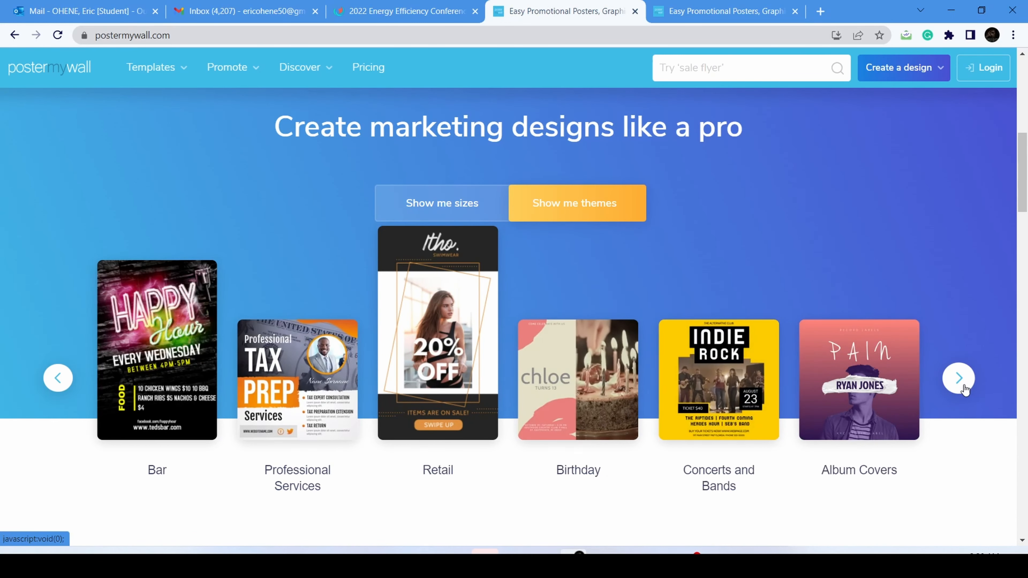
{"action": "left_click", "coordinate": [964, 386]}
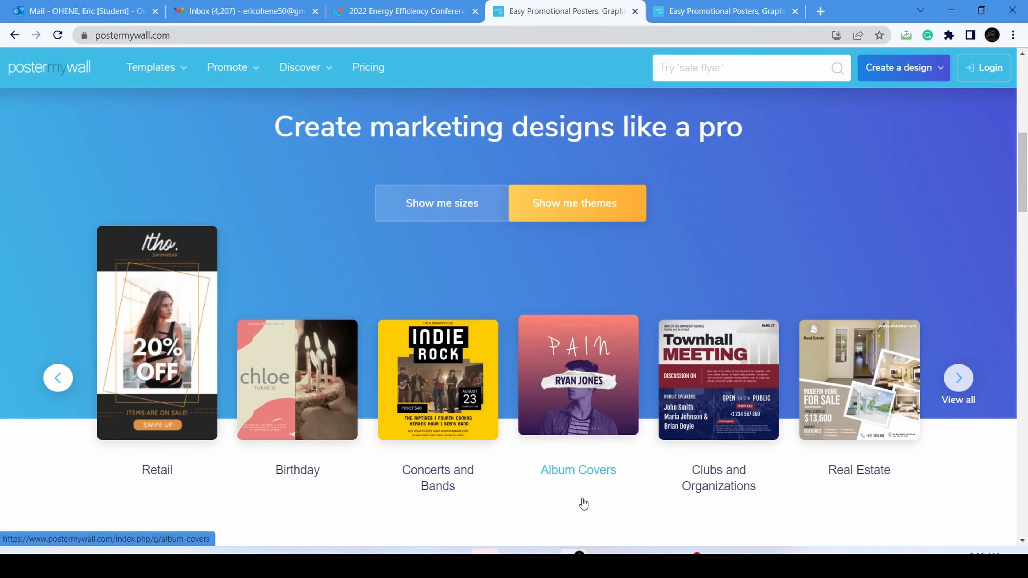
- View the full template gallery from the end of the theme carousel, and close its tab to return to the homepage
{"action": "left_click", "coordinate": [971, 380]}
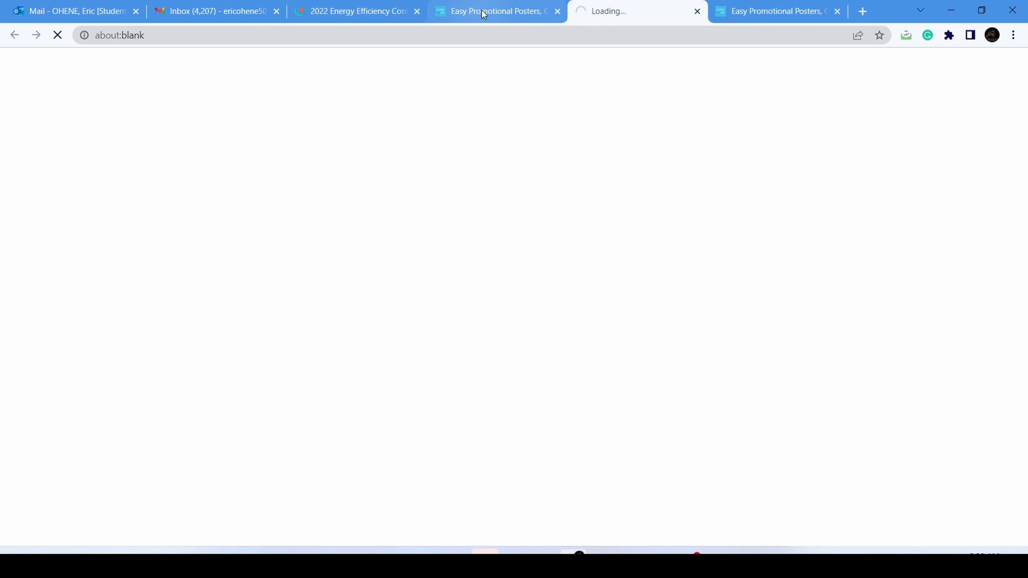
{"action": "left_click", "coordinate": [492, 16]}
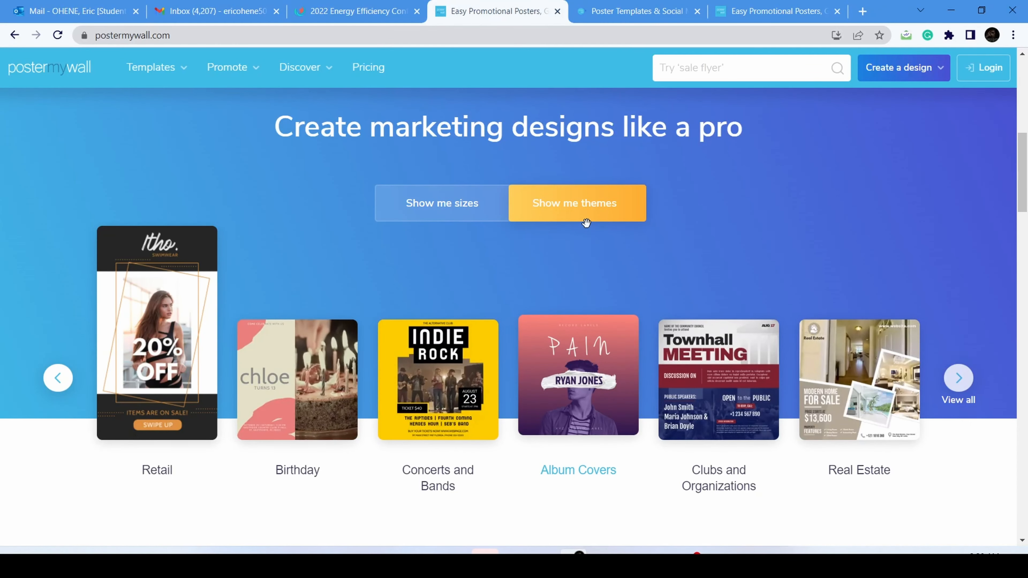
{"action": "left_click", "coordinate": [667, 12]}
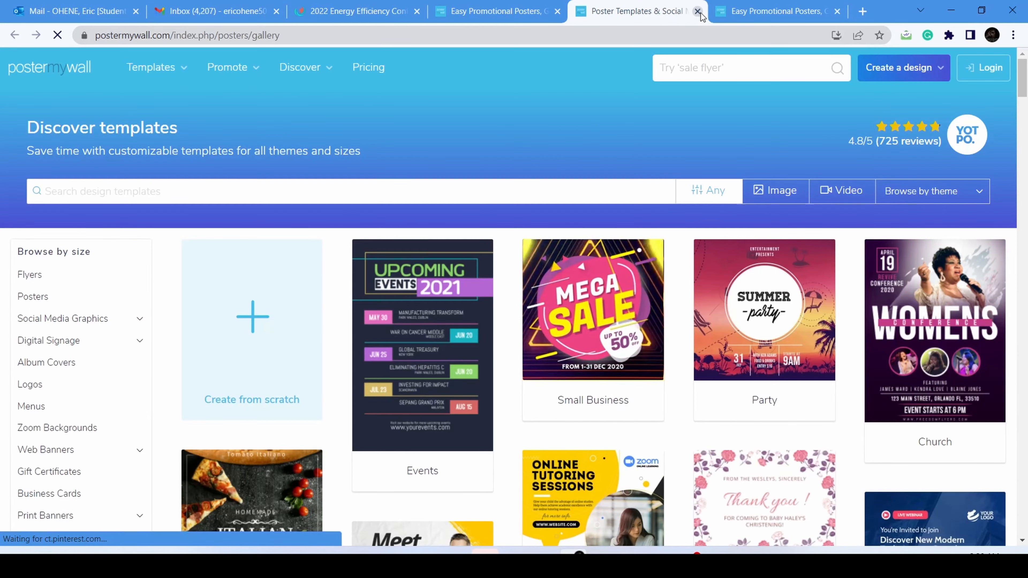
{"action": "left_click", "coordinate": [698, 11]}
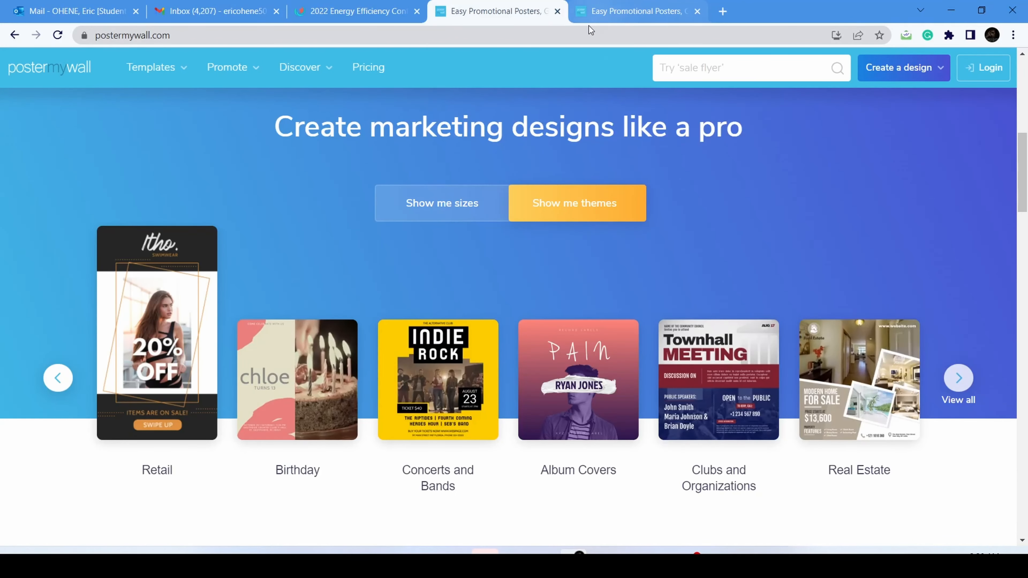
- Show the homepage's template categories by size and look them over, ending back at the start of the page
{"action": "left_click", "coordinate": [432, 210]}
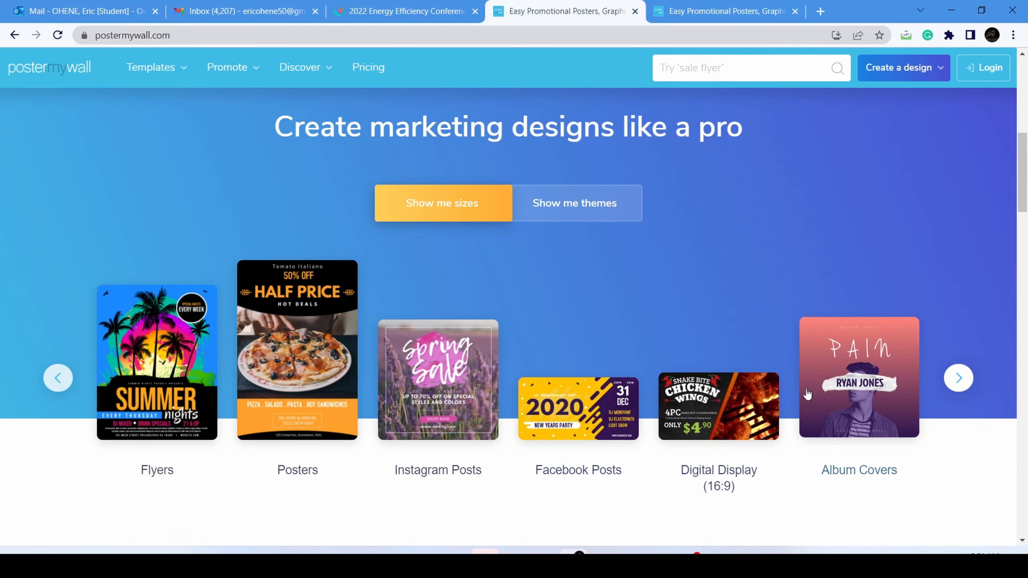
{"action": "scroll", "coordinate": [731, 357], "scroll_direction": "up", "scroll_amount": 5}
{"action": "scroll", "coordinate": [730, 359], "scroll_direction": "up", "scroll_amount": 5}
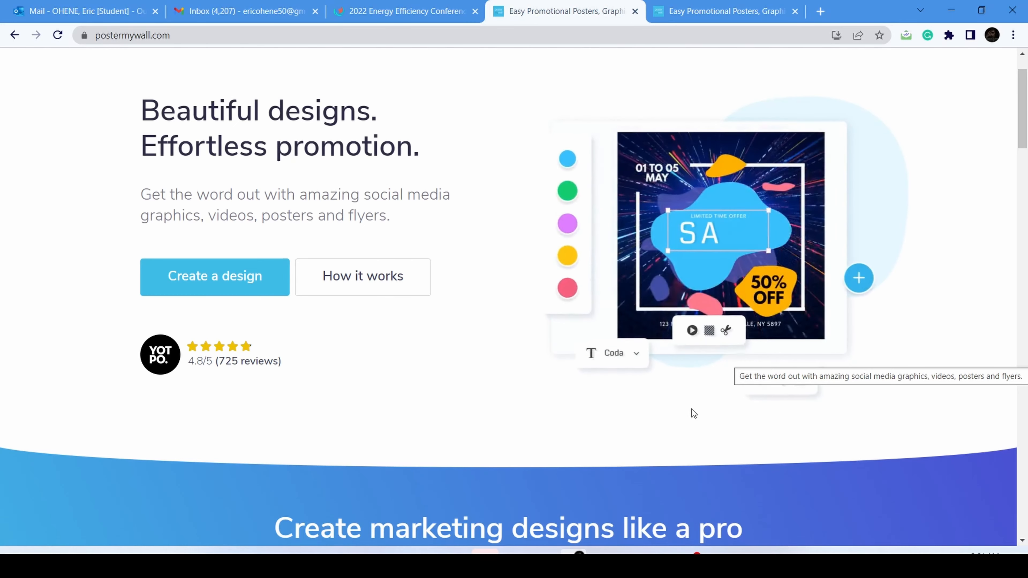
{"action": "scroll", "coordinate": [691, 410], "scroll_direction": "up", "scroll_amount": 2}
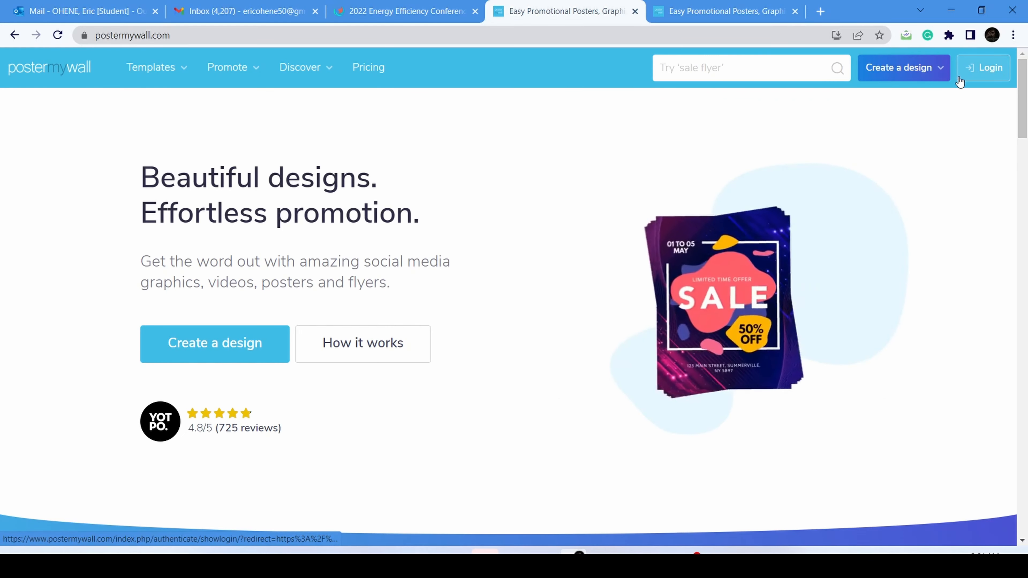
- Open the login page and view the new-account sign-up form before returning to the login form
{"action": "left_click", "coordinate": [984, 72]}
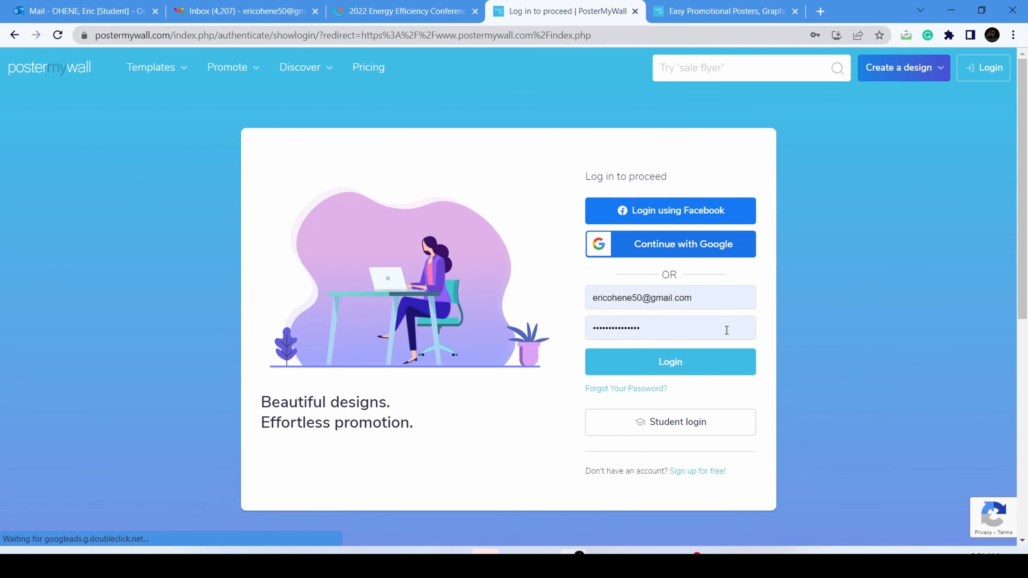
{"action": "left_click", "coordinate": [696, 472]}
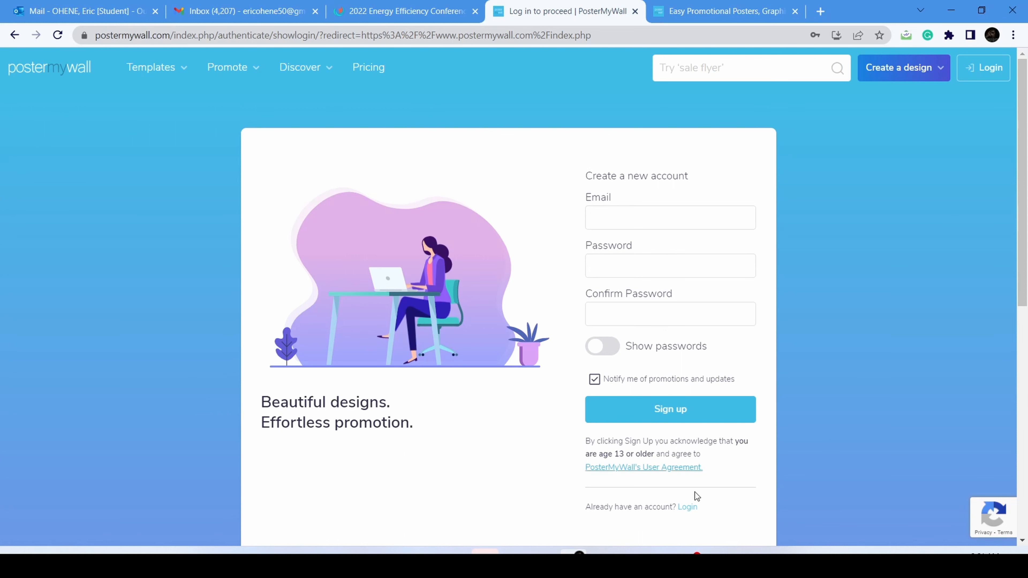
{"action": "left_click", "coordinate": [688, 508]}
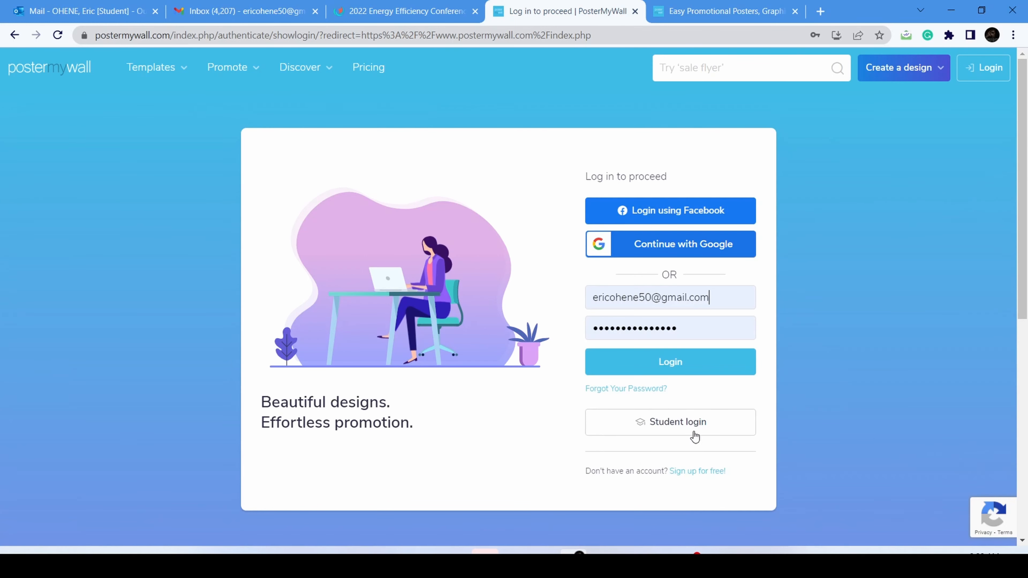
- Log in to the existing account with the prefilled credentials and look through the saved designs
{"action": "left_click", "coordinate": [677, 367]}
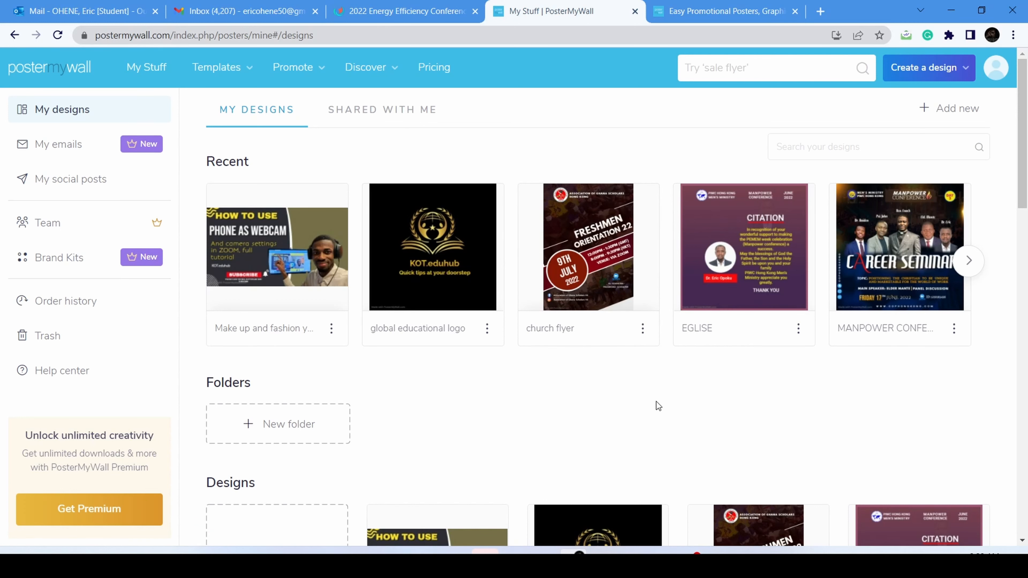
{"action": "scroll", "coordinate": [668, 383], "scroll_direction": "down", "scroll_amount": 10}
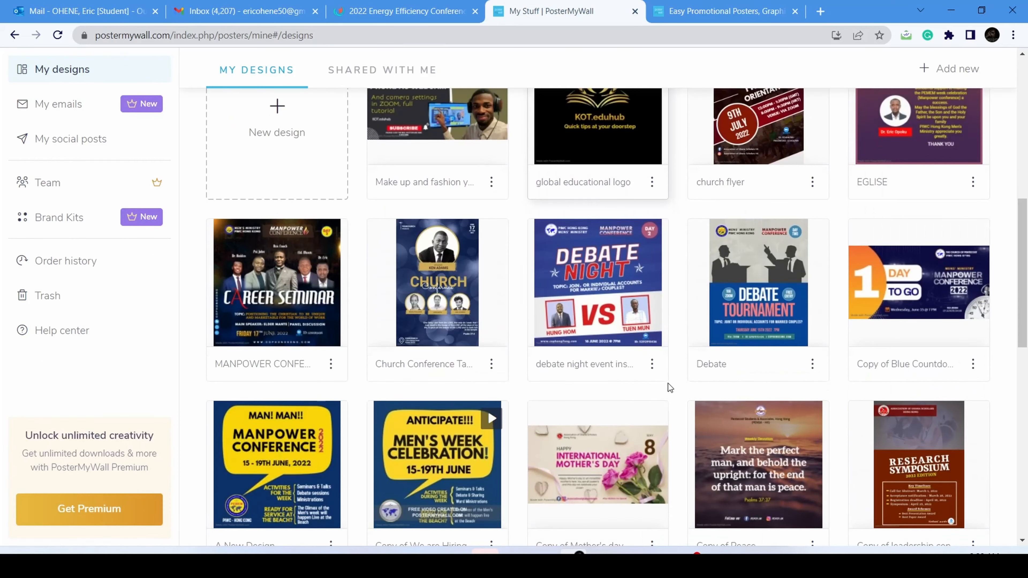
{"action": "scroll", "coordinate": [668, 383], "scroll_direction": "up", "scroll_amount": 10}
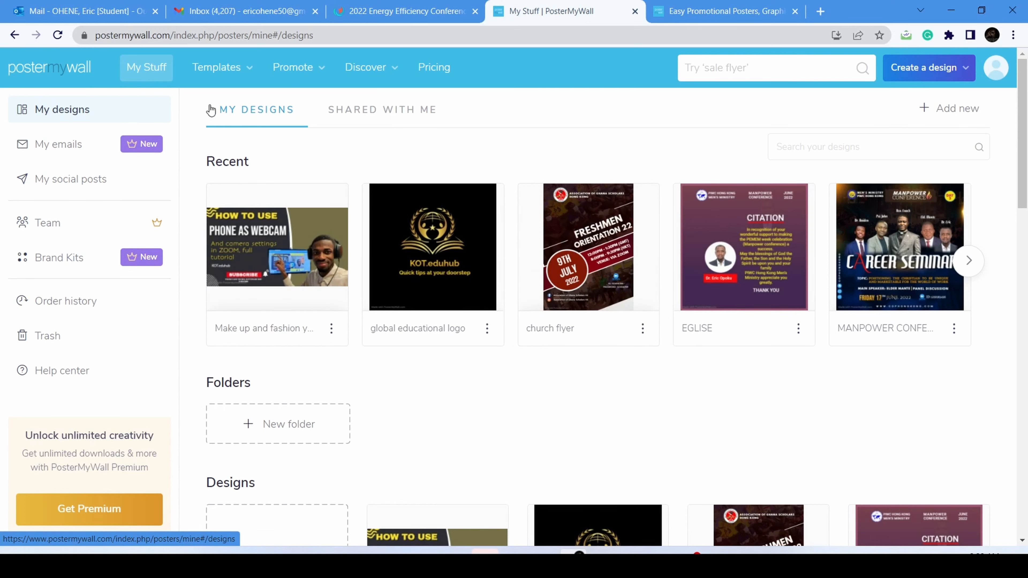
- Browse all design templates by size, including Social Media Graphics and Marketing, and return to the saved designs page
{"action": "mouse_move", "coordinate": [220, 68]}
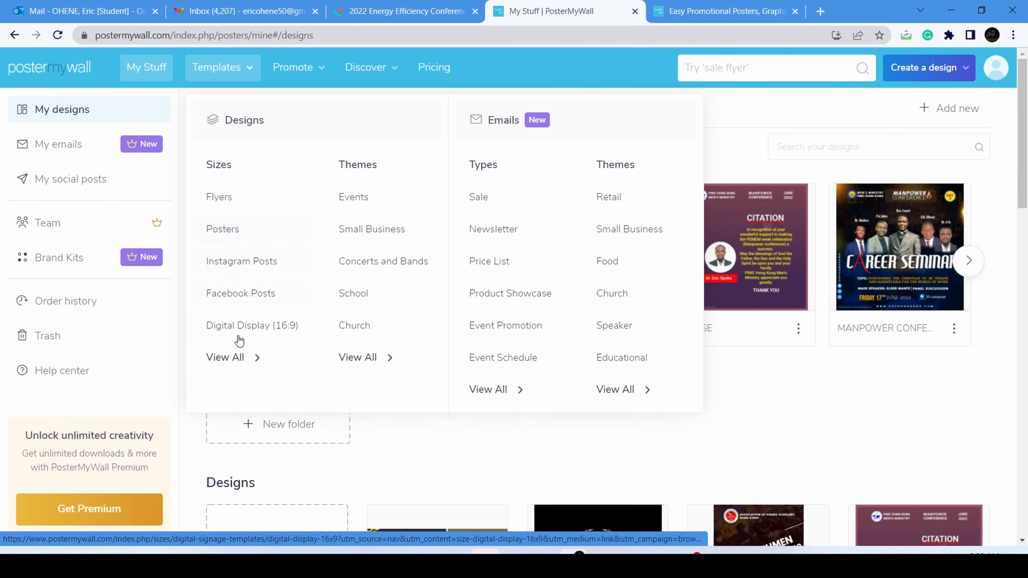
{"action": "left_click", "coordinate": [245, 365]}
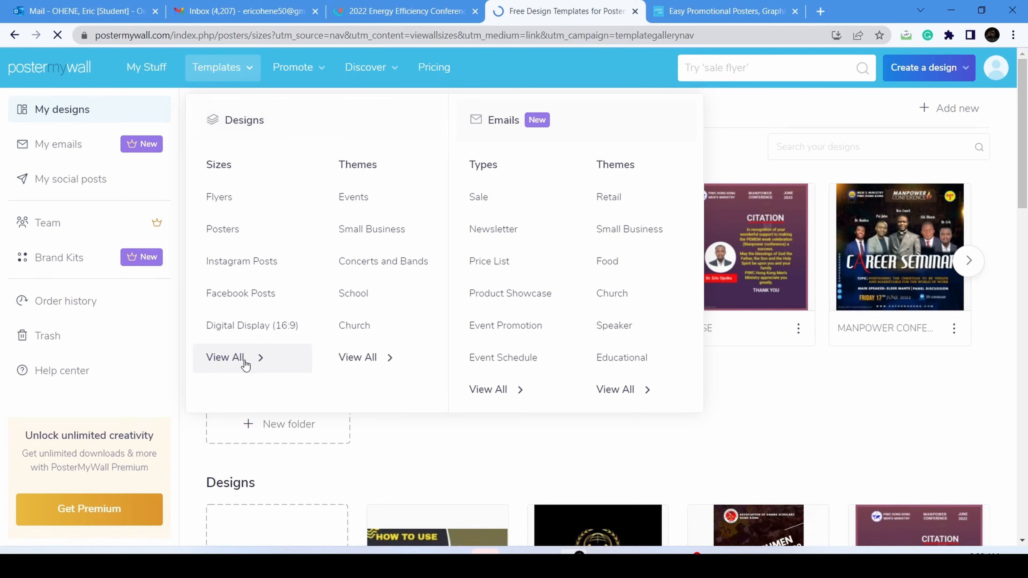
{"action": "scroll", "coordinate": [270, 344], "scroll_direction": "down", "scroll_amount": 3}
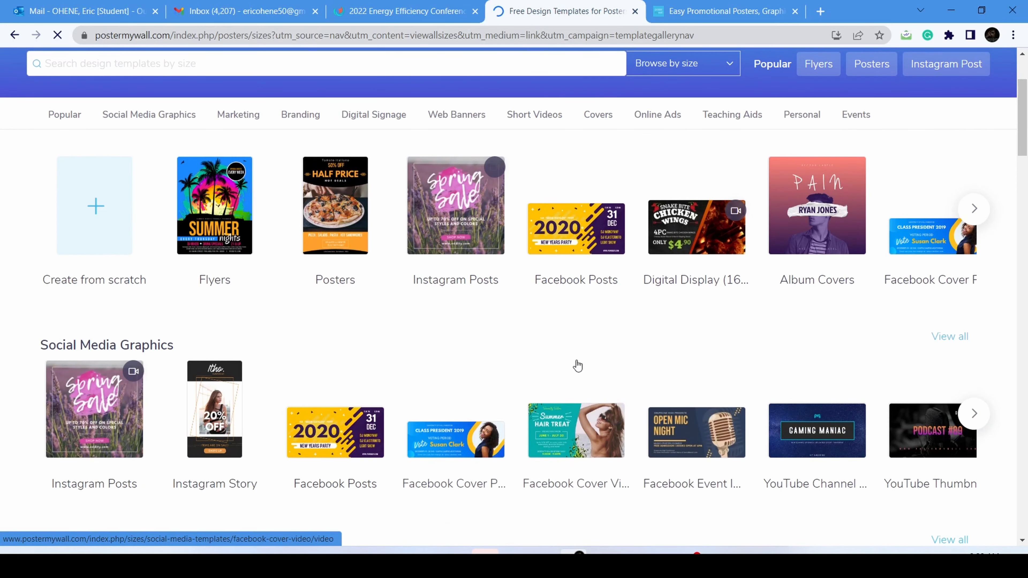
{"action": "scroll", "coordinate": [575, 367], "scroll_direction": "down", "scroll_amount": 2}
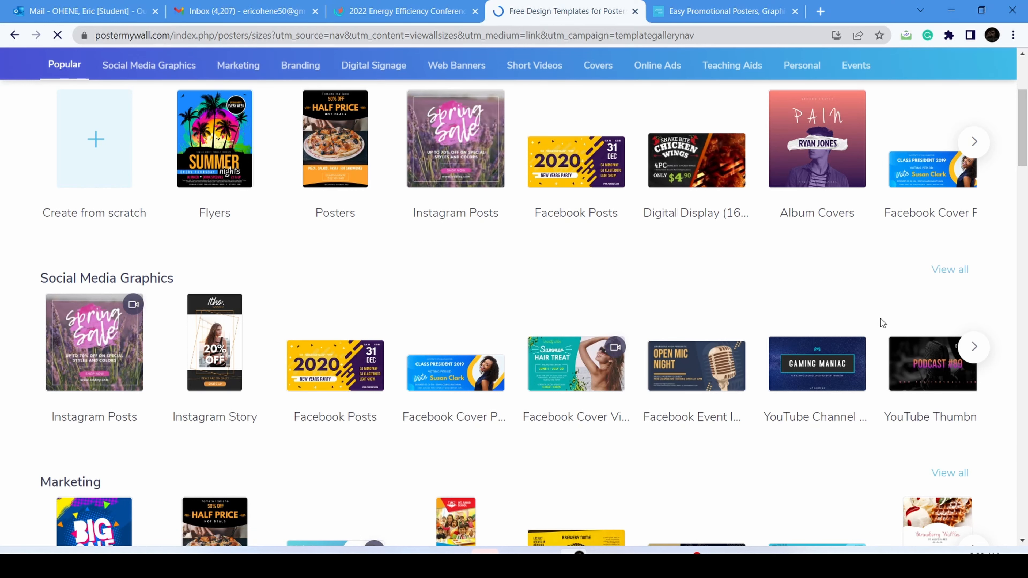
{"action": "scroll", "coordinate": [881, 322], "scroll_direction": "down", "scroll_amount": 3}
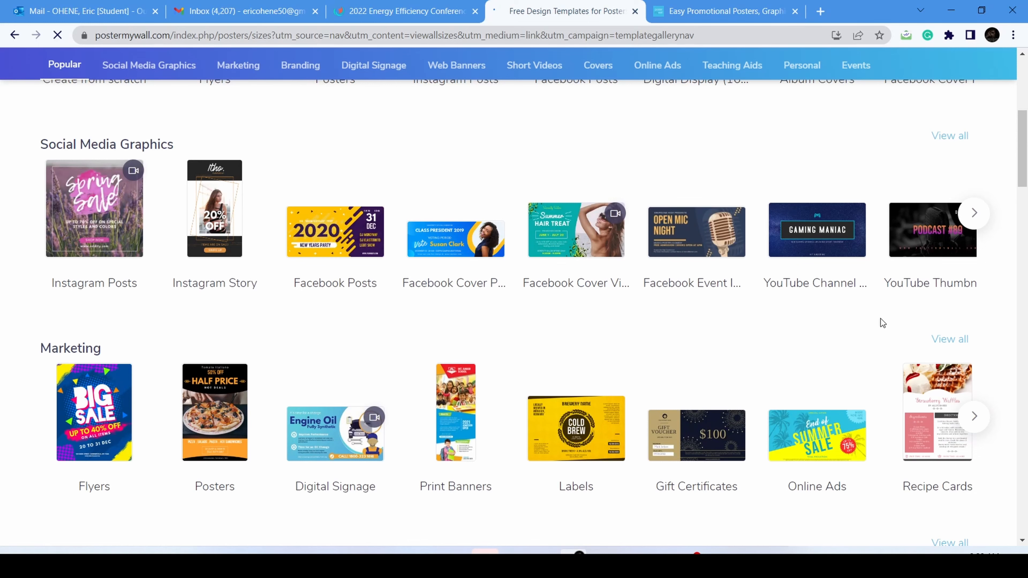
{"action": "scroll", "coordinate": [880, 319], "scroll_direction": "up", "scroll_amount": 5}
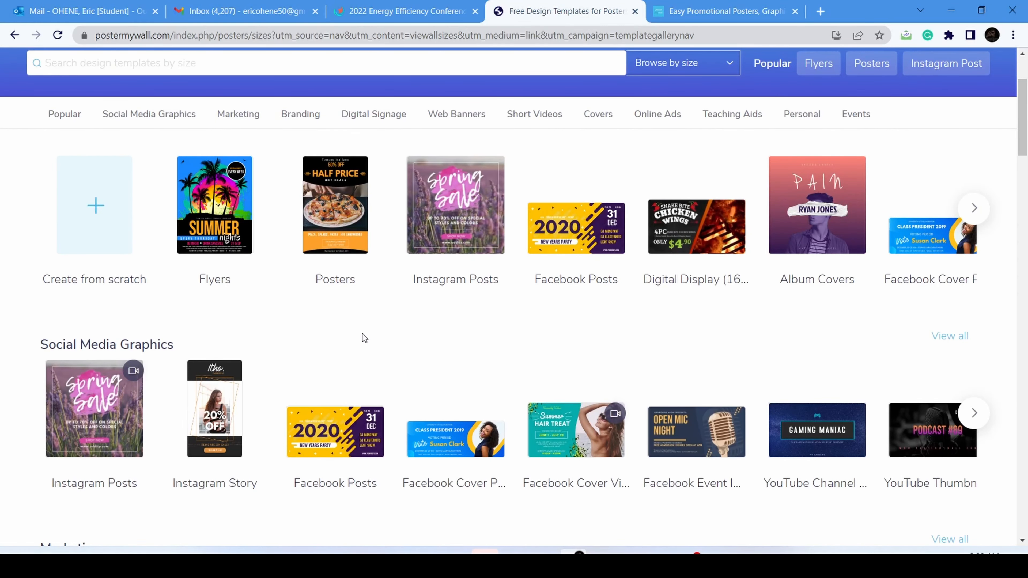
{"action": "scroll", "coordinate": [366, 326], "scroll_direction": "up", "scroll_amount": 3}
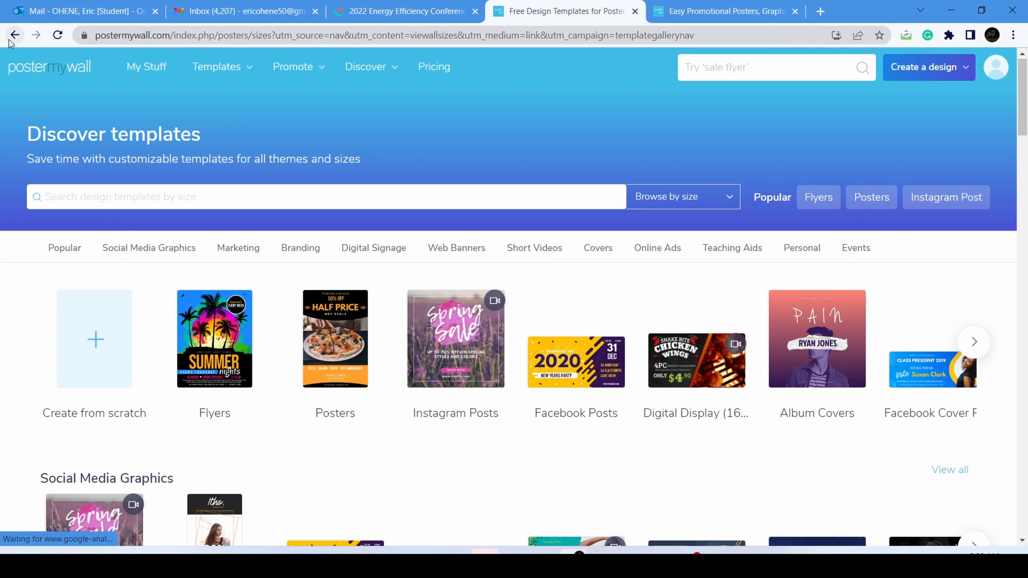
{"action": "left_click", "coordinate": [48, 74]}
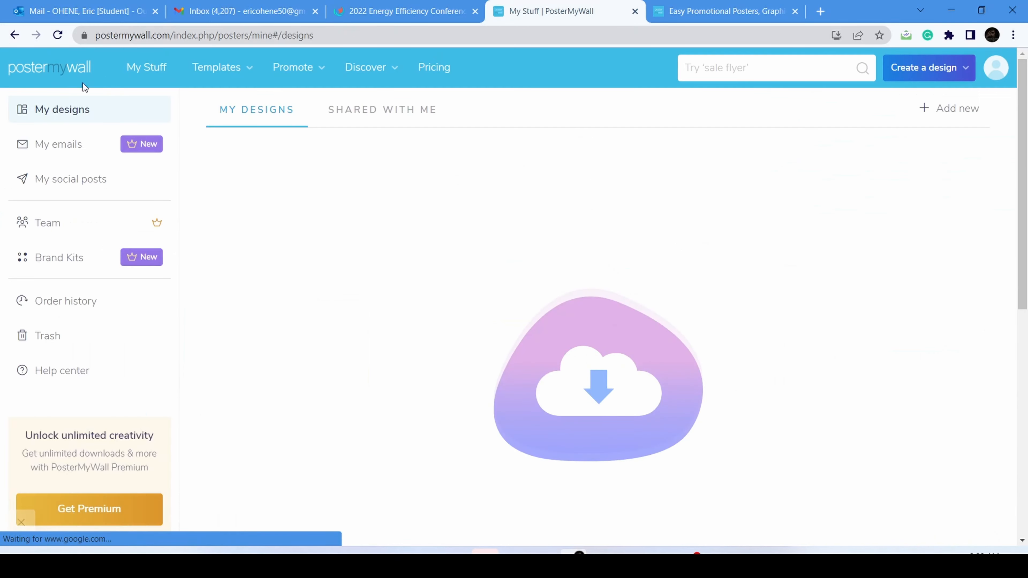
- Open the full gallery of design templates by theme and look through its categories
{"action": "mouse_move", "coordinate": [250, 68]}
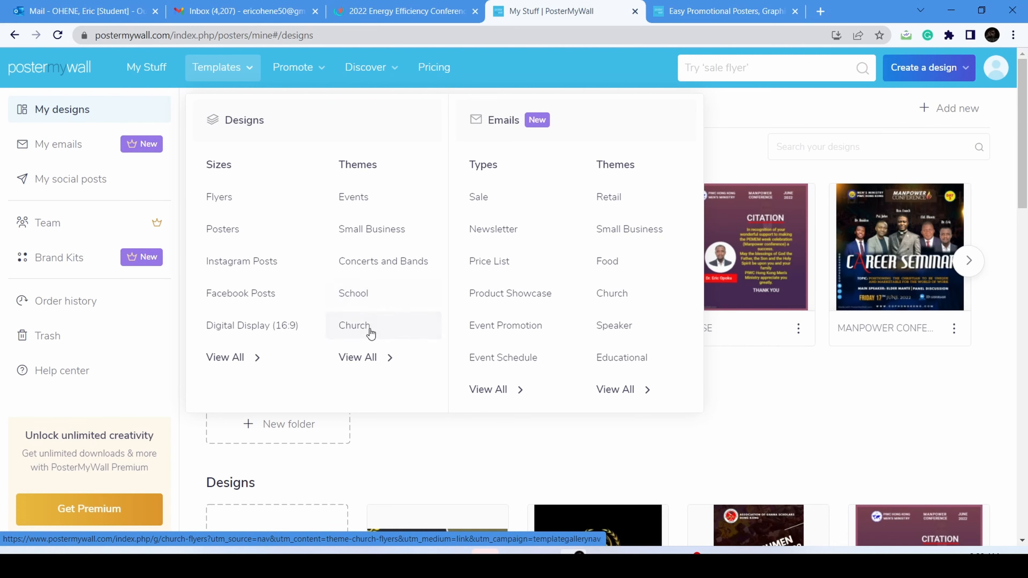
{"action": "left_click", "coordinate": [374, 358]}
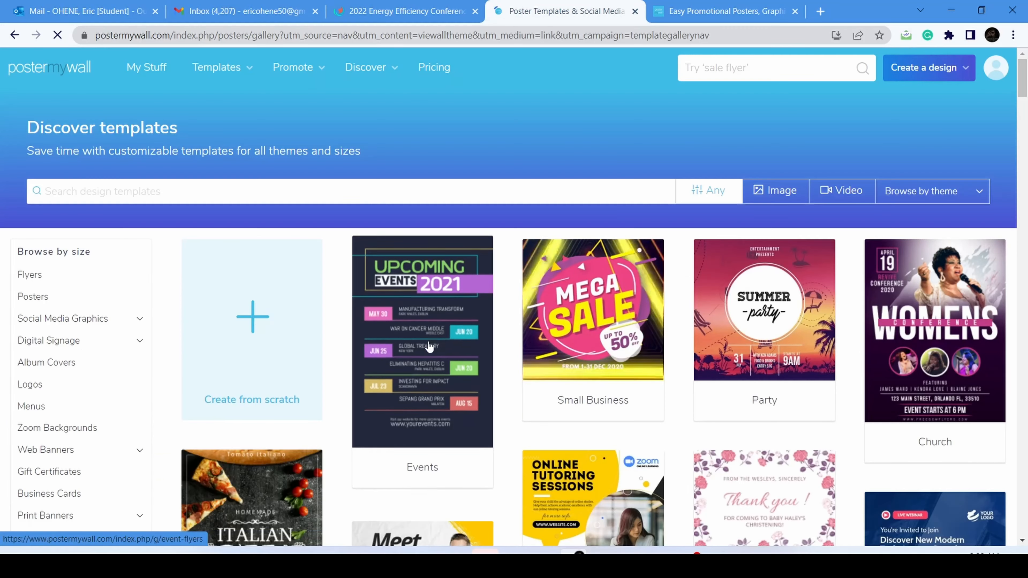
{"action": "scroll", "coordinate": [442, 328], "scroll_direction": "down", "scroll_amount": 3}
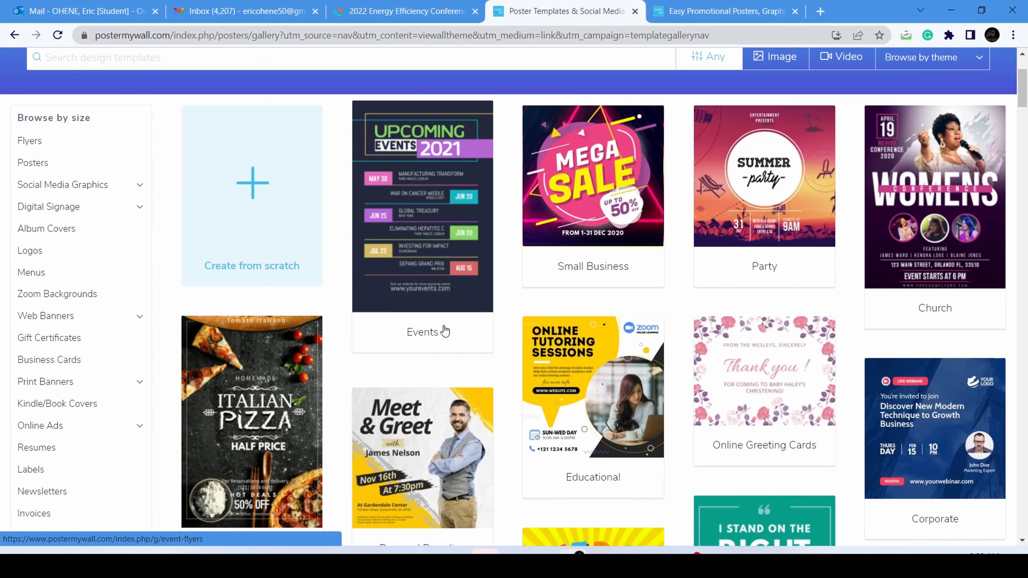
{"action": "scroll", "coordinate": [511, 285], "scroll_direction": "down", "scroll_amount": 8}
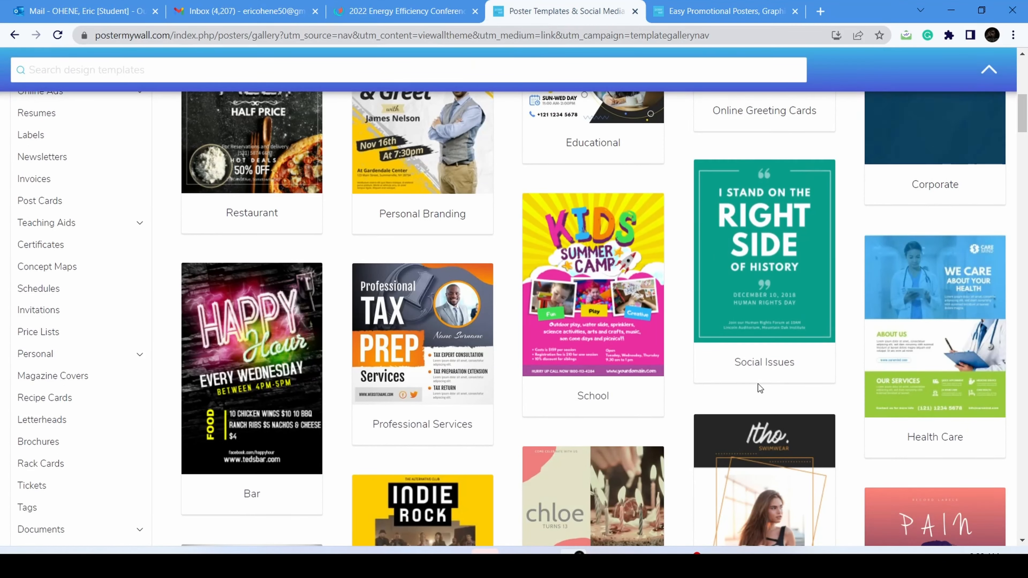
{"action": "scroll", "coordinate": [629, 245], "scroll_direction": "down", "scroll_amount": 3}
{"action": "scroll", "coordinate": [623, 349], "scroll_direction": "down", "scroll_amount": 5}
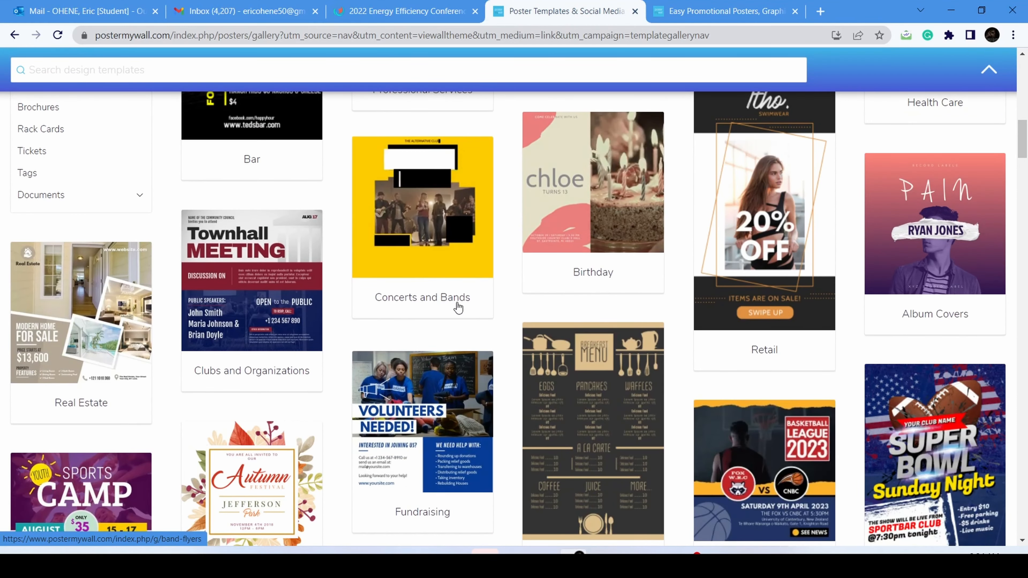
- Look through the remaining theme categories in the template gallery, including Wedding, Halloween and Business Cards, and return to the start
{"action": "scroll", "coordinate": [486, 303], "scroll_direction": "down", "scroll_amount": 6}
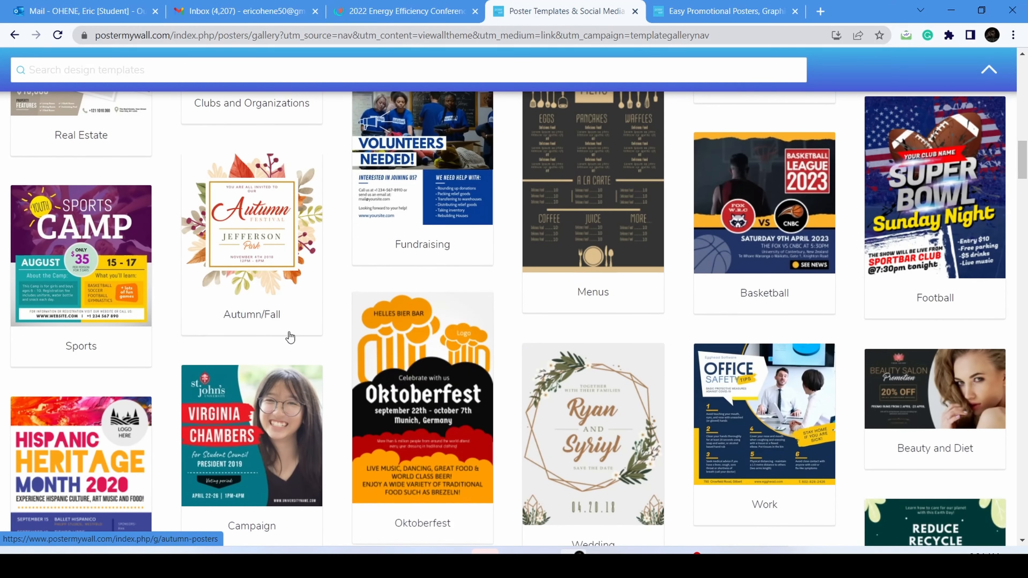
{"action": "scroll", "coordinate": [508, 337], "scroll_direction": "down", "scroll_amount": 2}
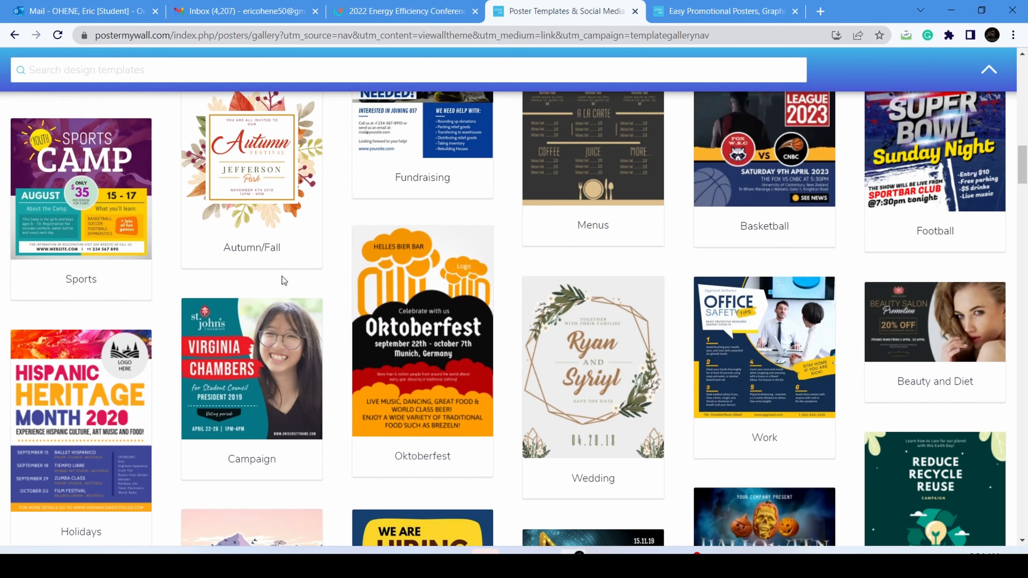
{"action": "scroll", "coordinate": [557, 318], "scroll_direction": "down", "scroll_amount": 3}
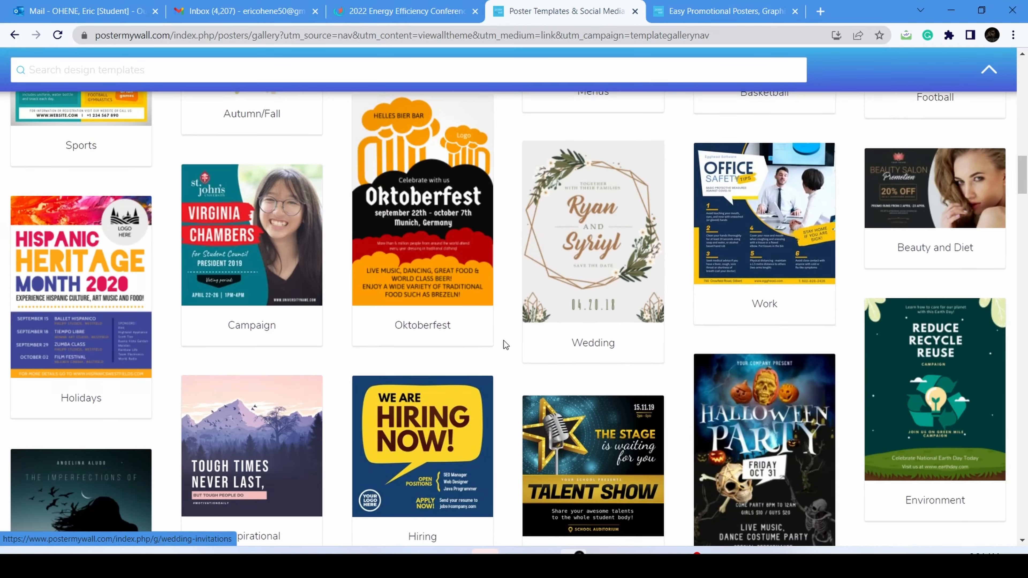
{"action": "scroll", "coordinate": [506, 340], "scroll_direction": "down", "scroll_amount": 3}
{"action": "scroll", "coordinate": [461, 368], "scroll_direction": "down", "scroll_amount": 3}
{"action": "scroll", "coordinate": [459, 375], "scroll_direction": "down", "scroll_amount": 11}
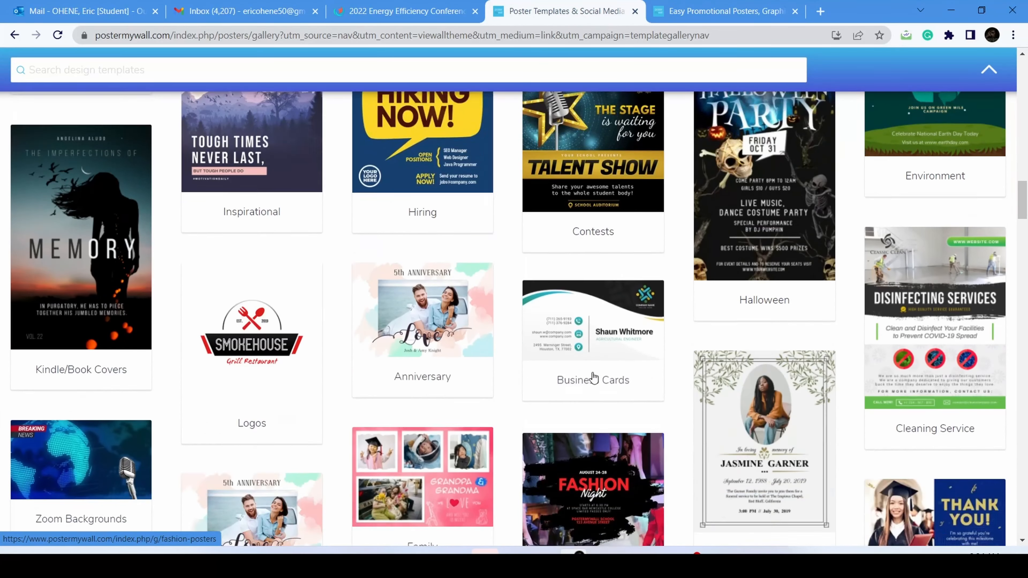
{"action": "scroll", "coordinate": [592, 374], "scroll_direction": "up", "scroll_amount": 4}
{"action": "scroll", "coordinate": [592, 372], "scroll_direction": "up", "scroll_amount": 20}
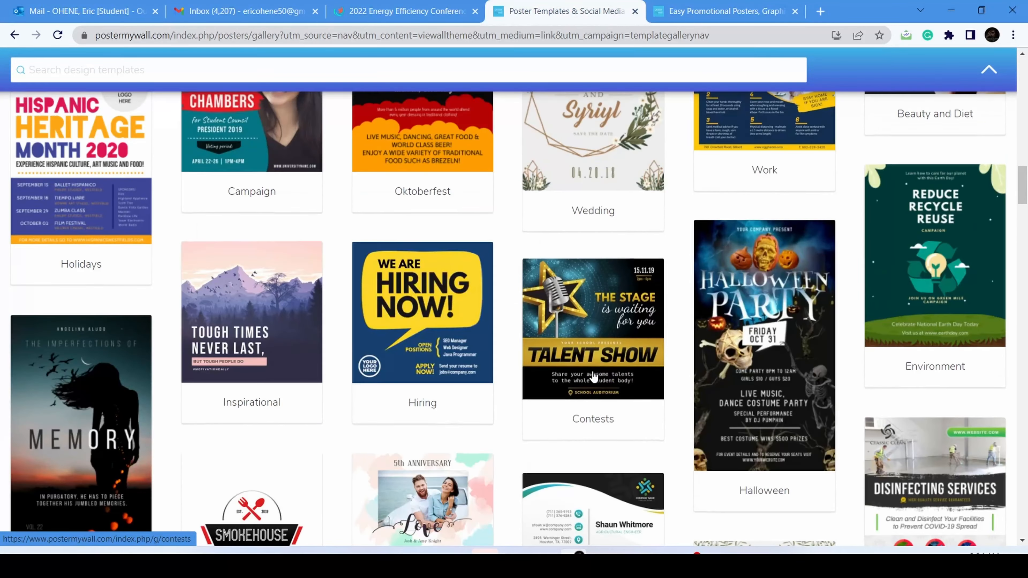
{"action": "scroll", "coordinate": [593, 376], "scroll_direction": "up", "scroll_amount": 20}
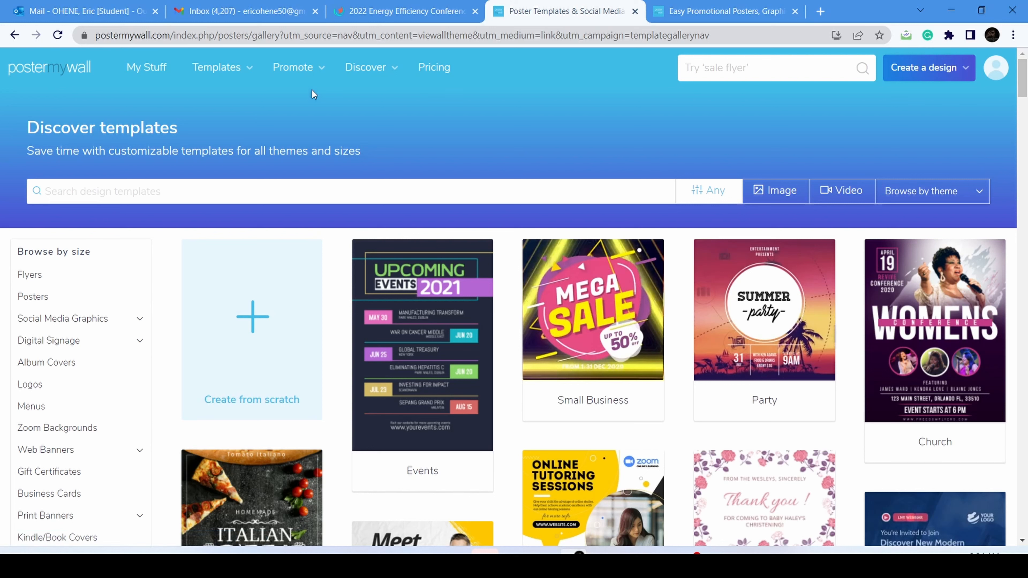
- Look over the Promote and Discover options and compare the monthly and yearly prices of the subscription plans
{"action": "mouse_move", "coordinate": [318, 71]}
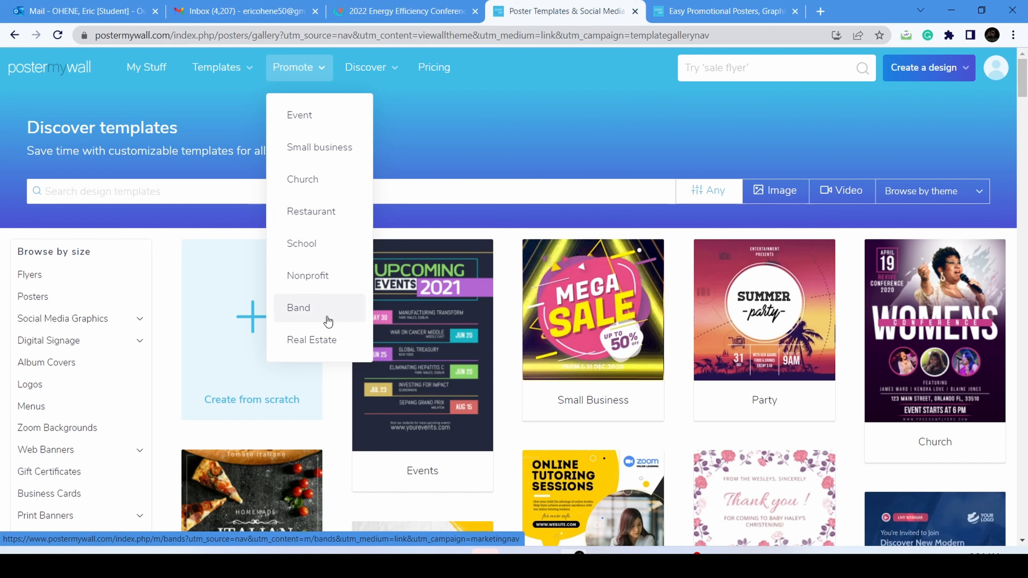
{"action": "mouse_move", "coordinate": [389, 71]}
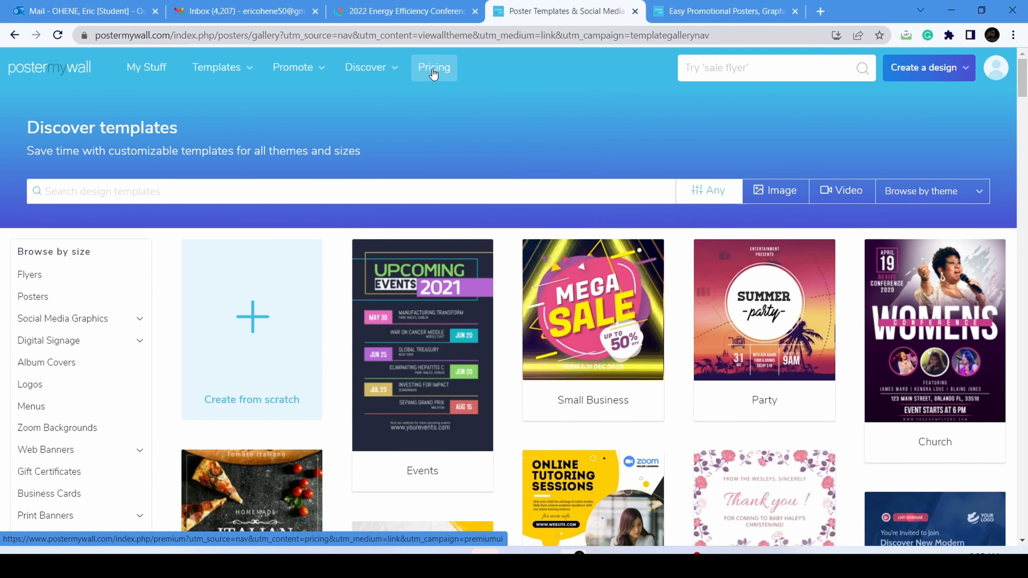
{"action": "left_click", "coordinate": [433, 74]}
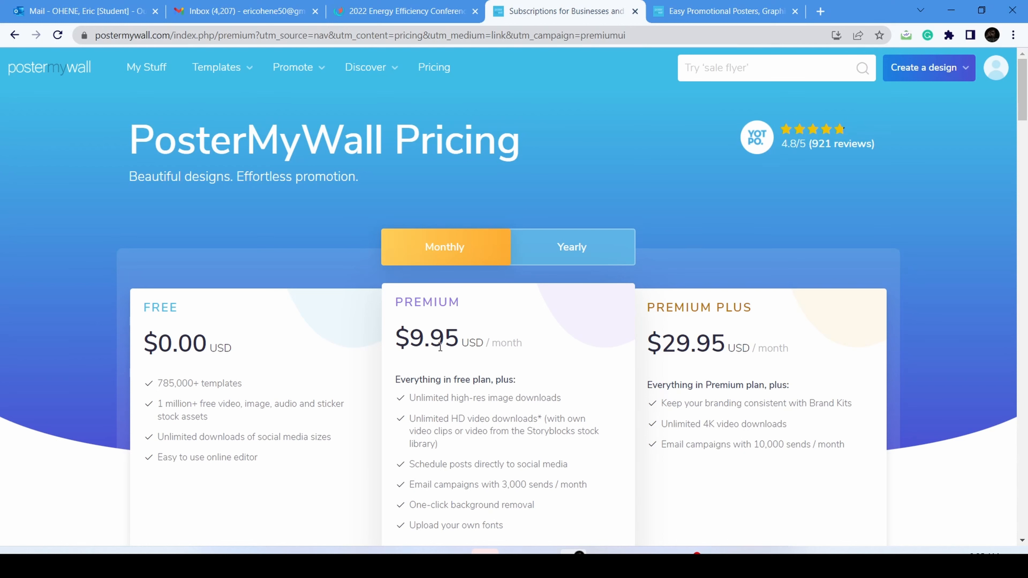
{"action": "left_click", "coordinate": [583, 256]}
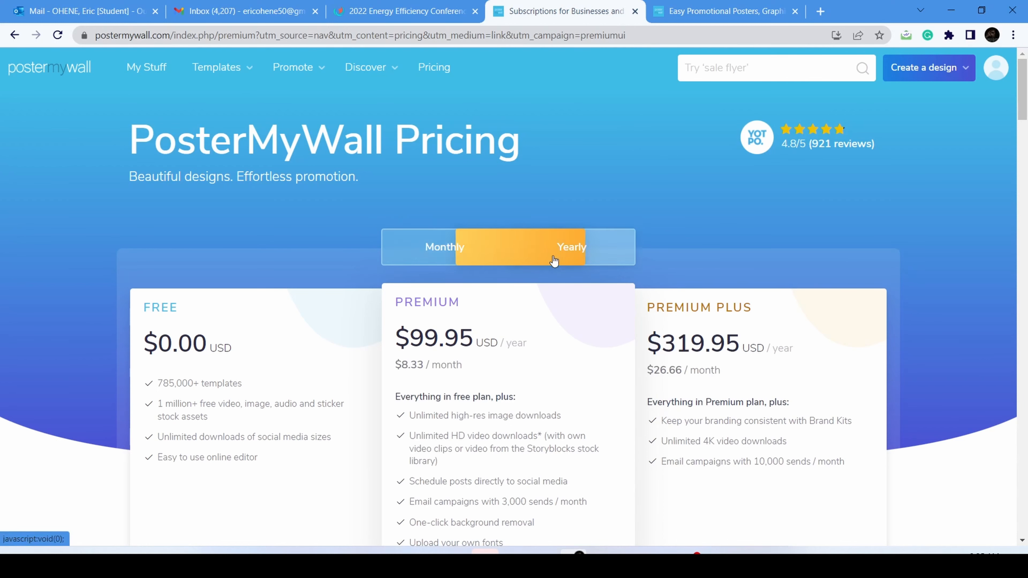
{"action": "left_click", "coordinate": [454, 254]}
{"action": "left_click", "coordinate": [583, 257]}
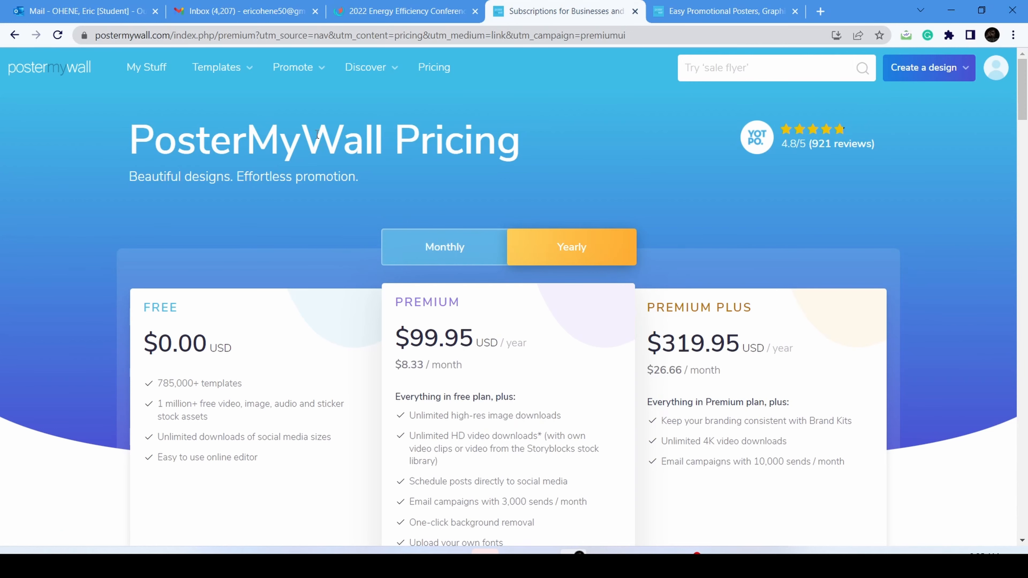
- Reopen the template gallery from the pricing page and go back to the saved designs page
{"action": "left_click", "coordinate": [215, 70]}
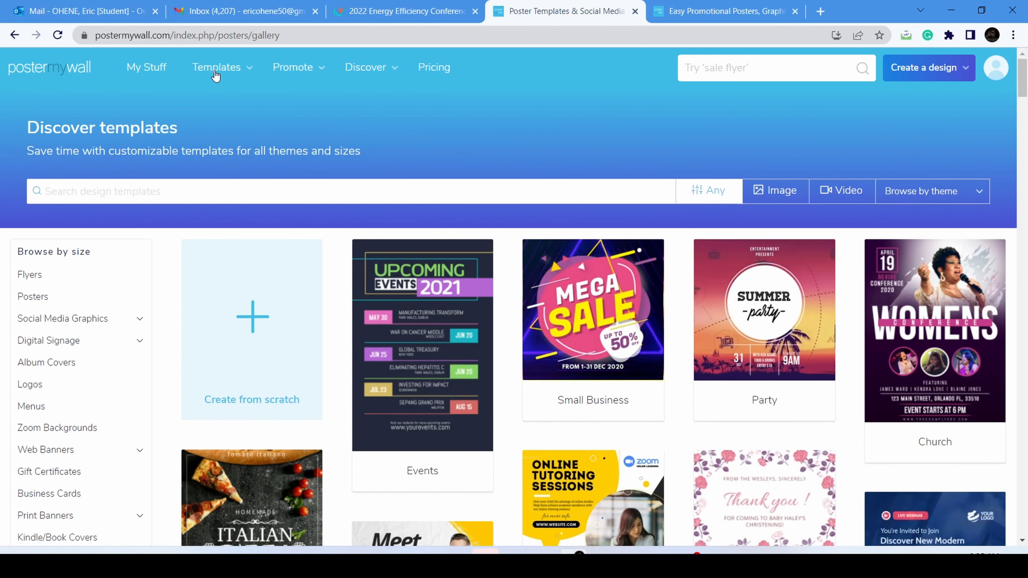
{"action": "mouse_move", "coordinate": [218, 69]}
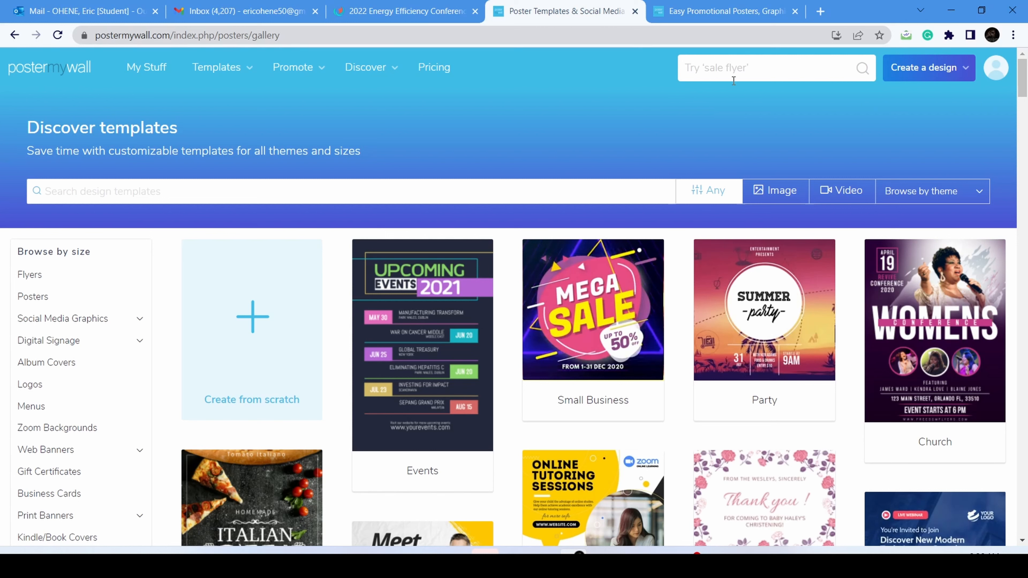
{"action": "left_click", "coordinate": [57, 71]}
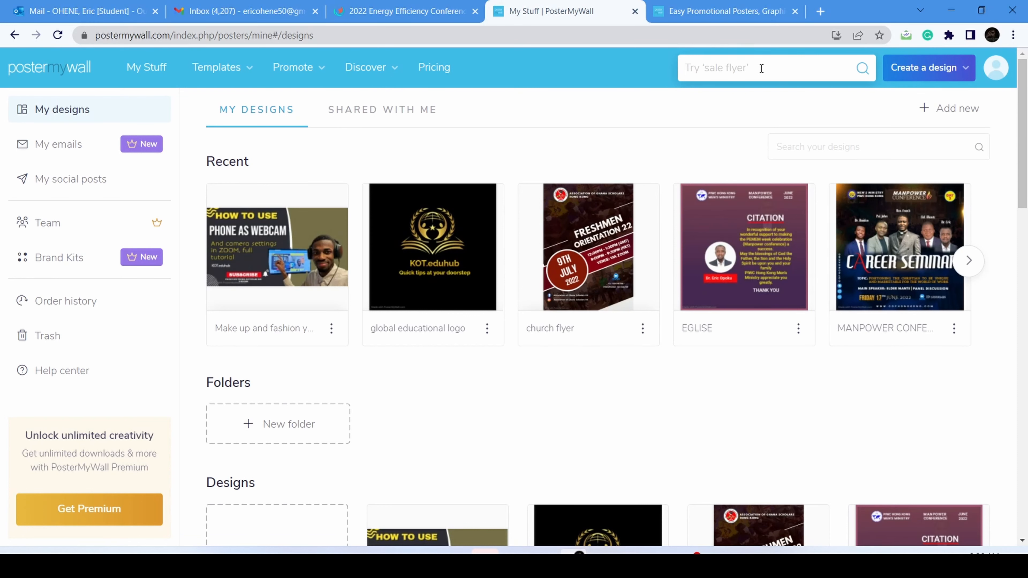
- Search the design templates for "birthday" and look through the matching designs
{"action": "type", "text": "bith"}
{"action": "type", "text": "th"}
{"action": "type", "text": "day"}
{"action": "left_click", "coordinate": [862, 68]}
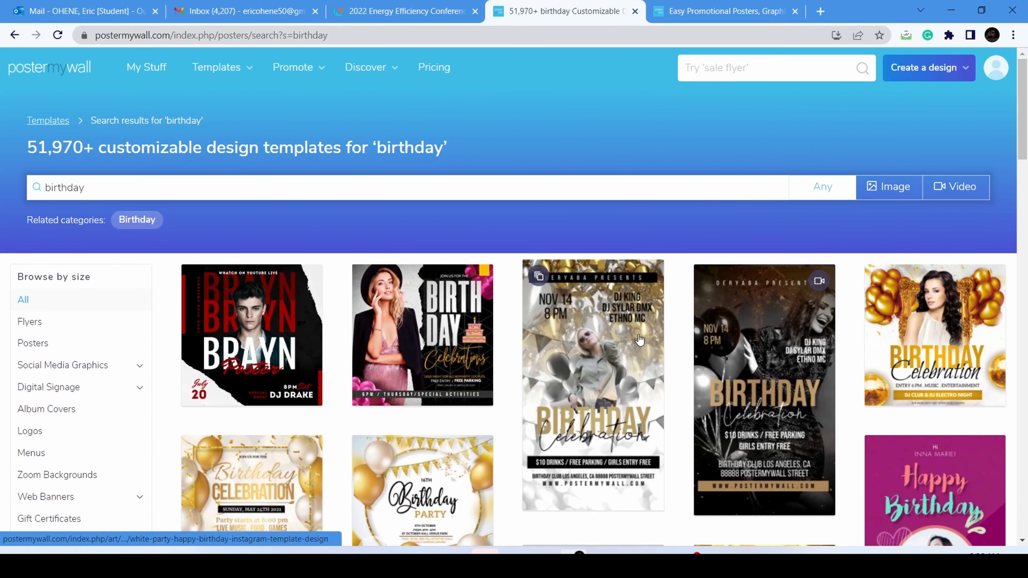
{"action": "scroll", "coordinate": [639, 339], "scroll_direction": "down", "scroll_amount": 3}
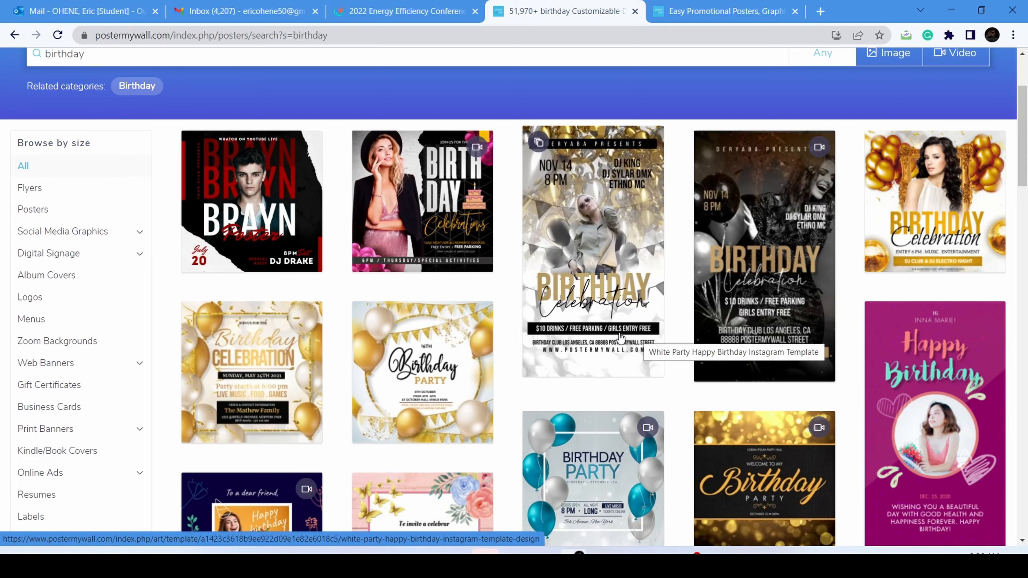
{"action": "scroll", "coordinate": [631, 339], "scroll_direction": "down", "scroll_amount": 7}
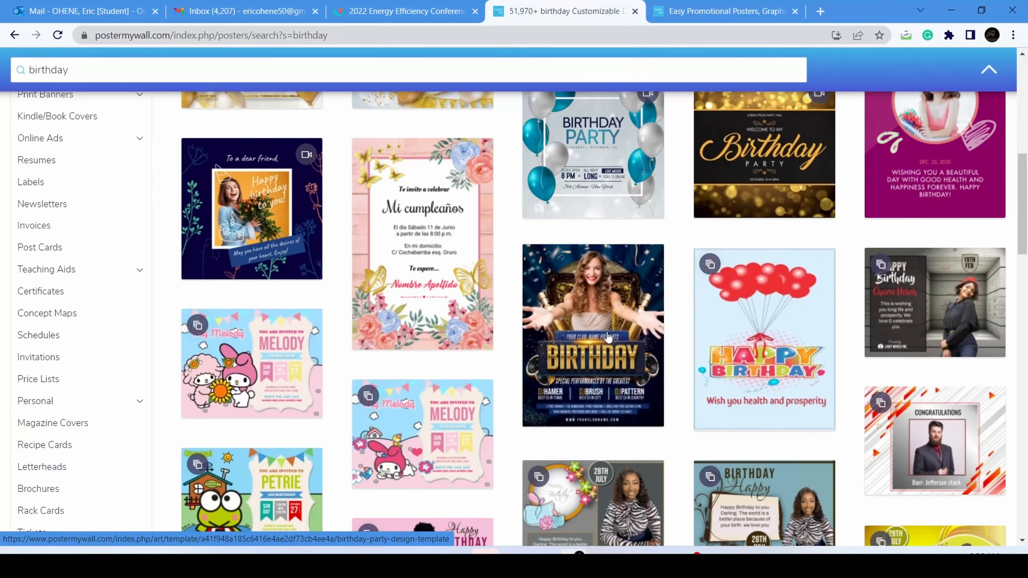
{"action": "scroll", "coordinate": [607, 337], "scroll_direction": "down", "scroll_amount": 5}
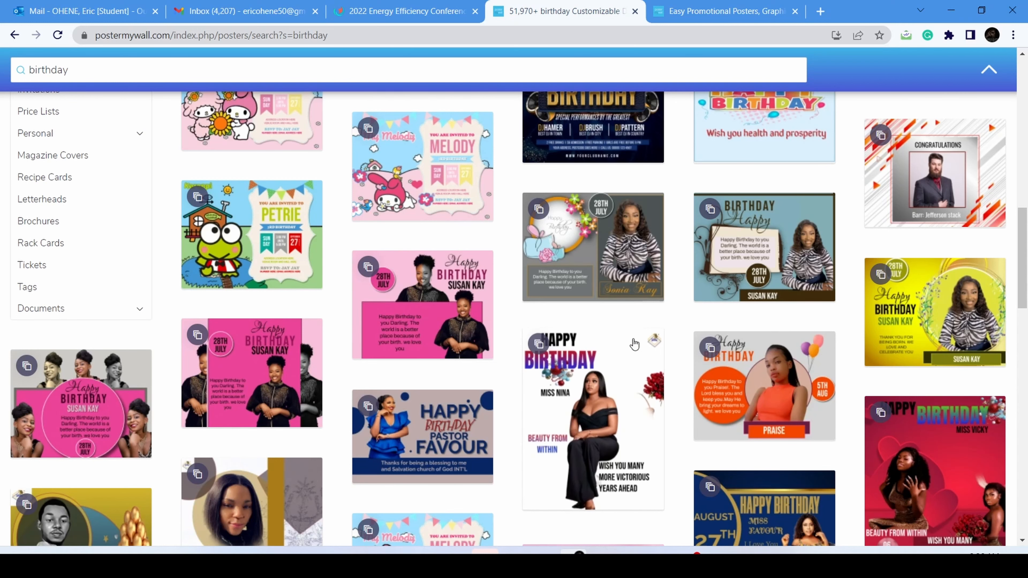
{"action": "scroll", "coordinate": [653, 323], "scroll_direction": "up", "scroll_amount": 5}
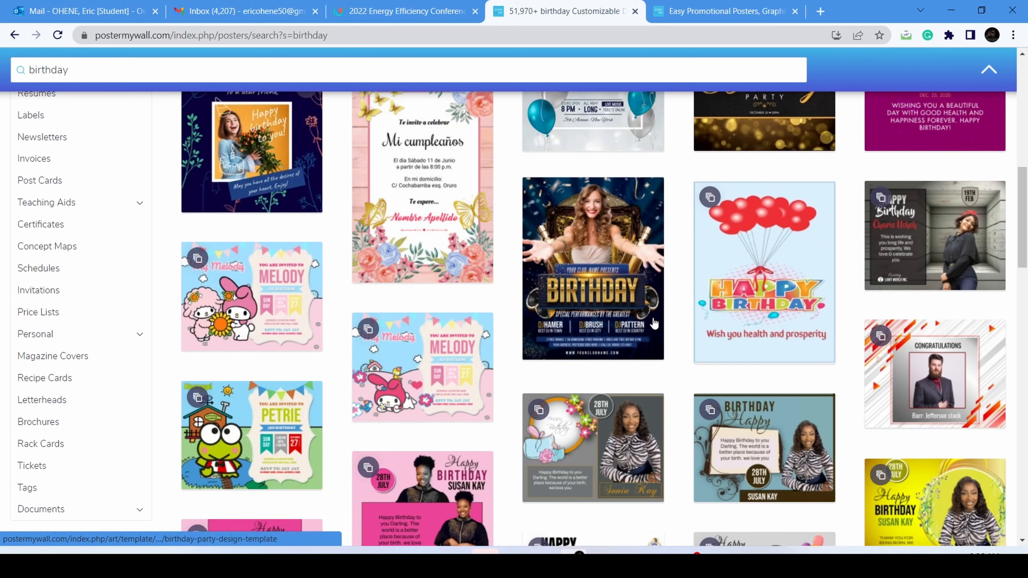
{"action": "scroll", "coordinate": [654, 323], "scroll_direction": "up", "scroll_amount": 13}
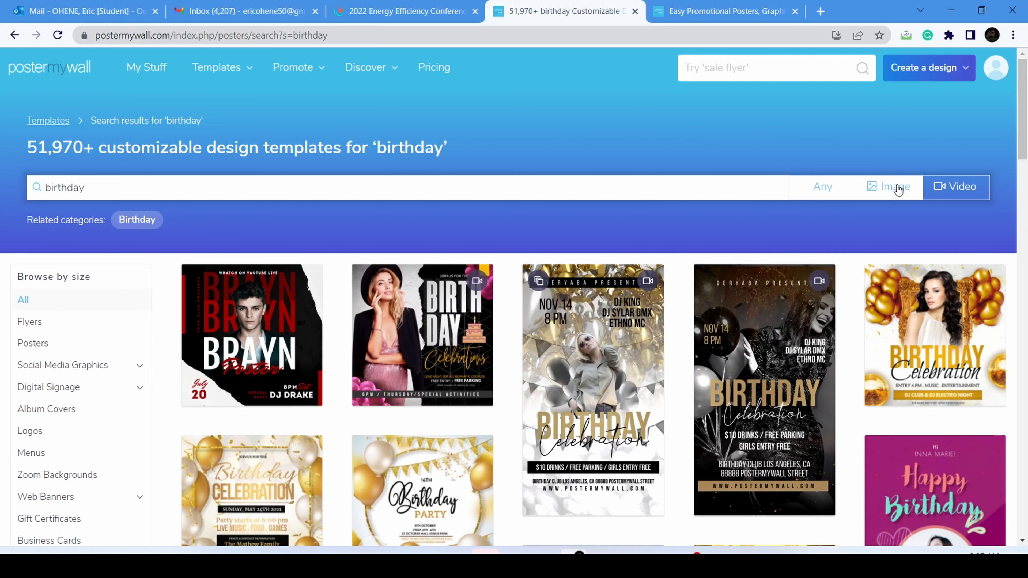
- Compare the birthday templates by showing only images, only videos, and any type
{"action": "left_click", "coordinate": [897, 188]}
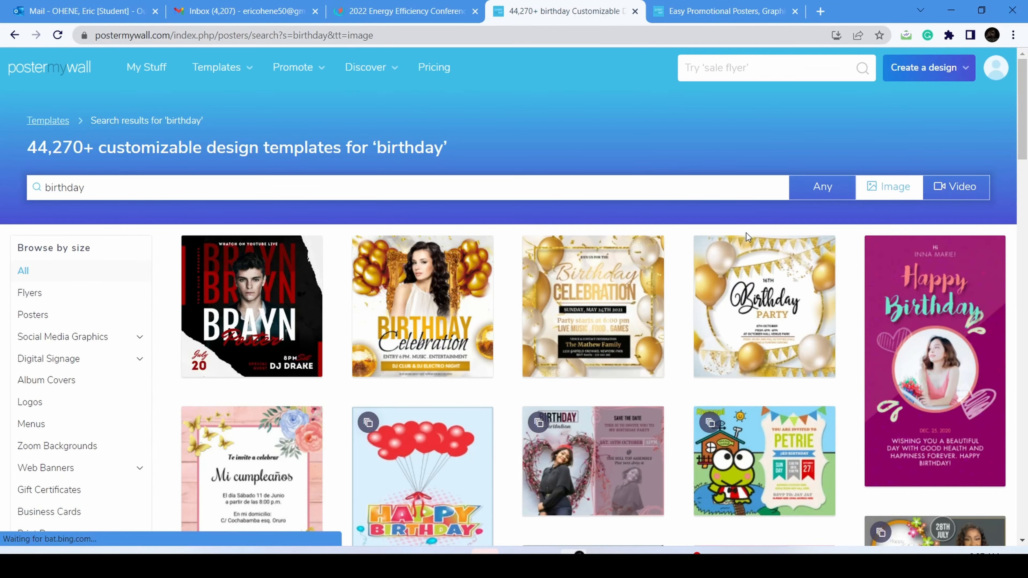
{"action": "scroll", "coordinate": [578, 315], "scroll_direction": "down", "scroll_amount": 8}
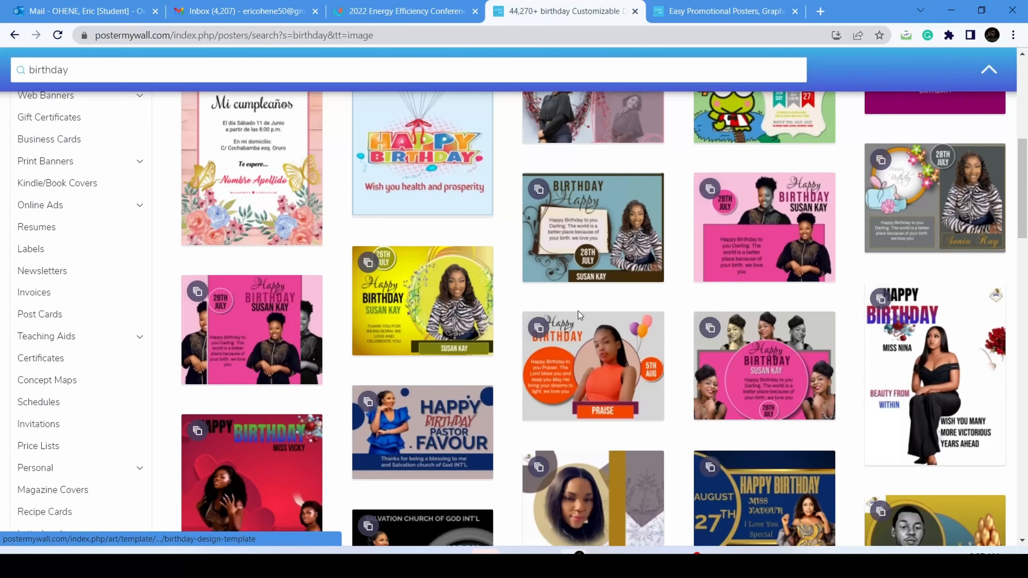
{"action": "scroll", "coordinate": [577, 311], "scroll_direction": "up", "scroll_amount": 8}
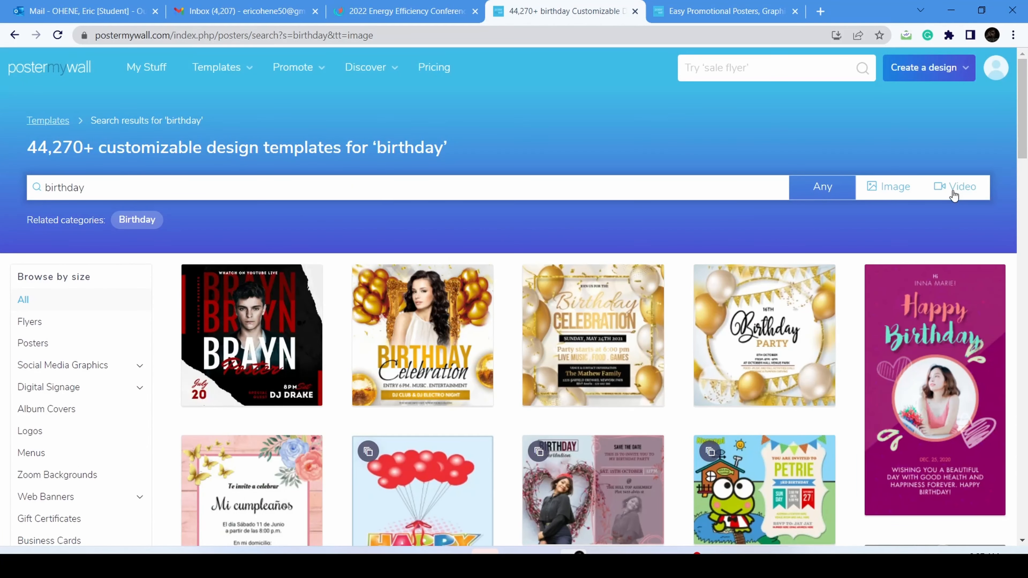
{"action": "left_click", "coordinate": [967, 189]}
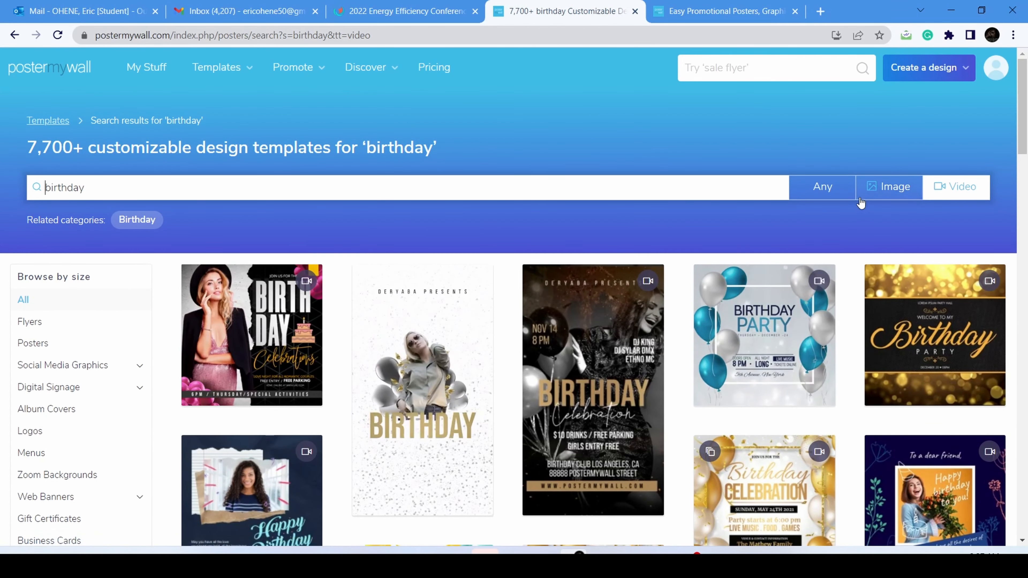
{"action": "left_click", "coordinate": [823, 188]}
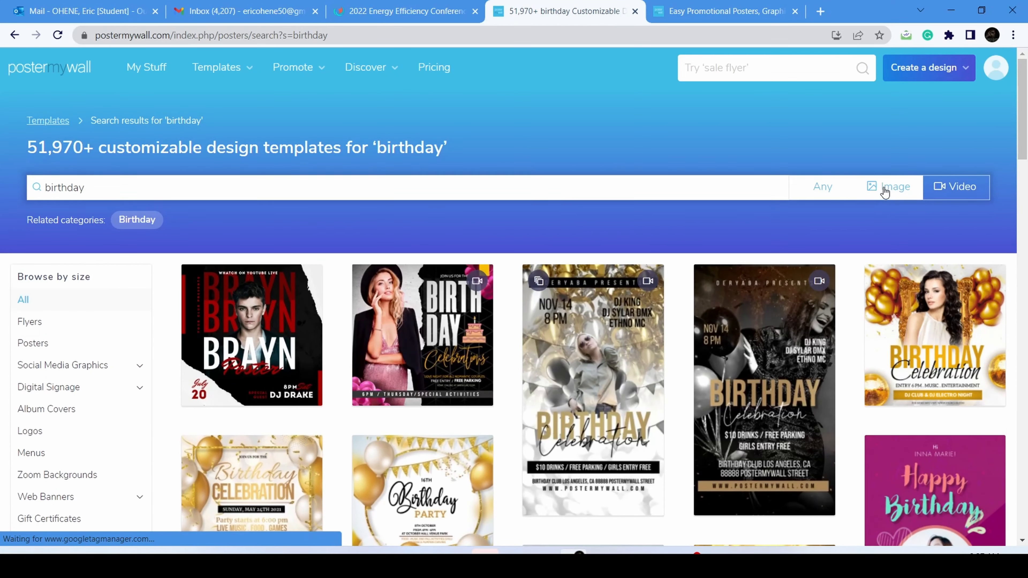
- Filter the birthday templates to Image and look through the designs for a suitable one
{"action": "left_click", "coordinate": [884, 188]}
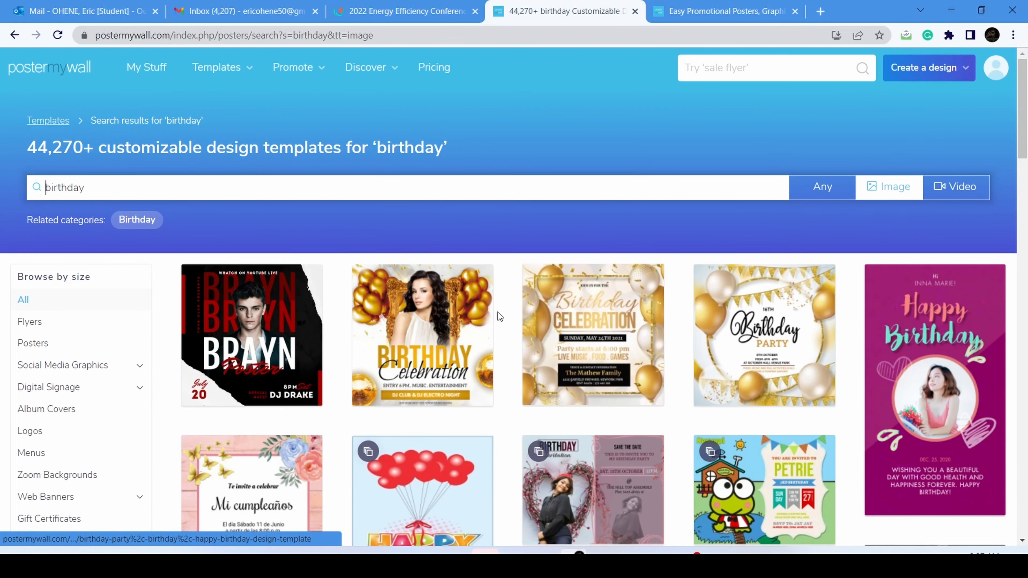
{"action": "scroll", "coordinate": [498, 311], "scroll_direction": "down", "scroll_amount": 3}
{"action": "scroll", "coordinate": [498, 313], "scroll_direction": "down", "scroll_amount": 6}
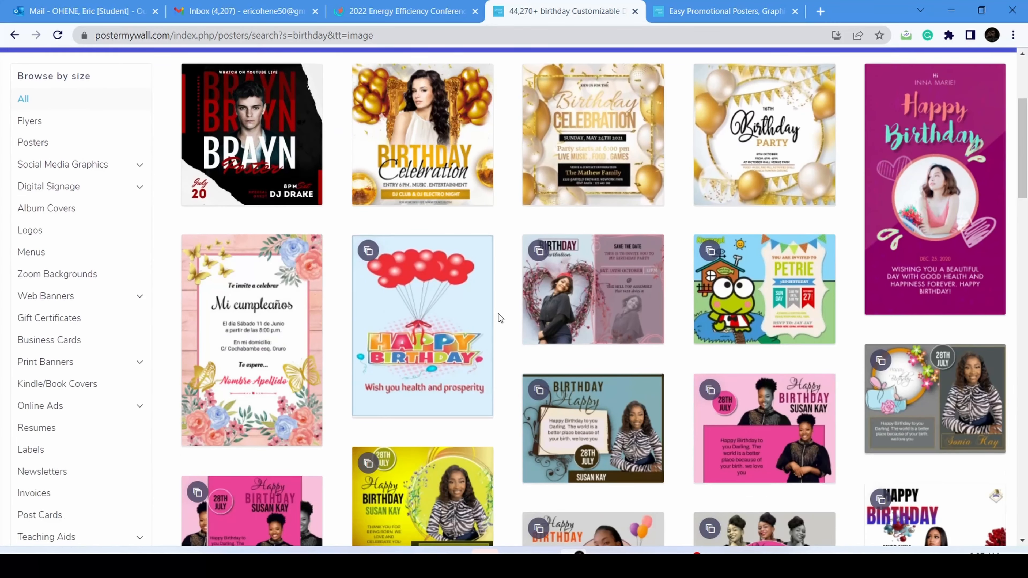
{"action": "scroll", "coordinate": [500, 318], "scroll_direction": "down", "scroll_amount": 2}
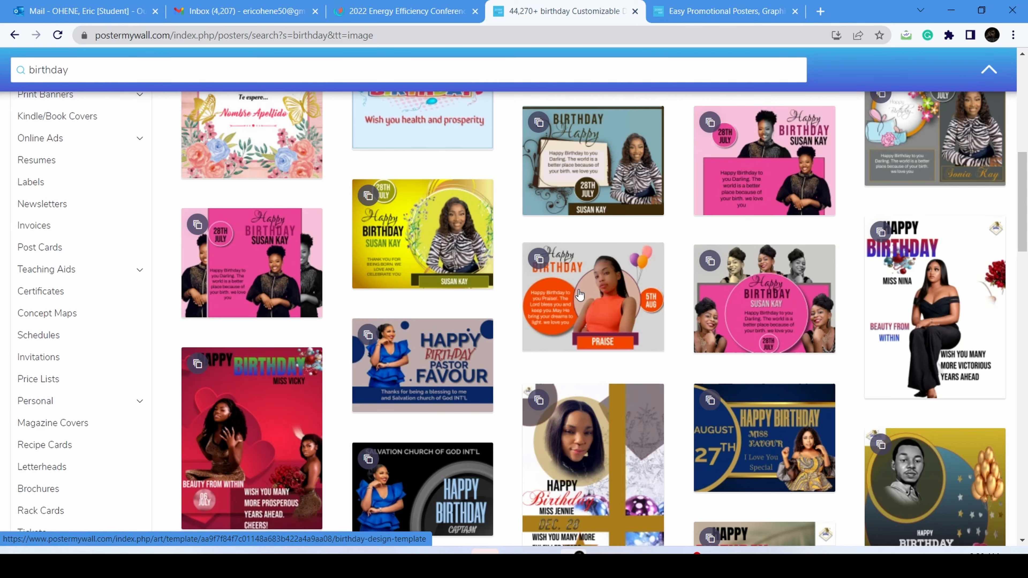
{"action": "scroll", "coordinate": [579, 295], "scroll_direction": "up", "scroll_amount": 3}
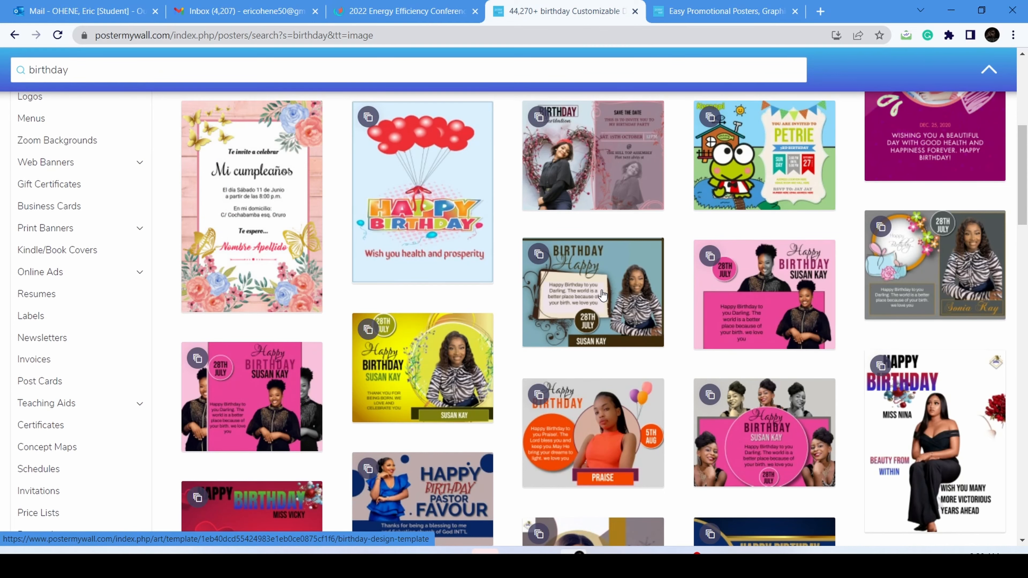
{"action": "scroll", "coordinate": [601, 294], "scroll_direction": "down", "scroll_amount": 3}
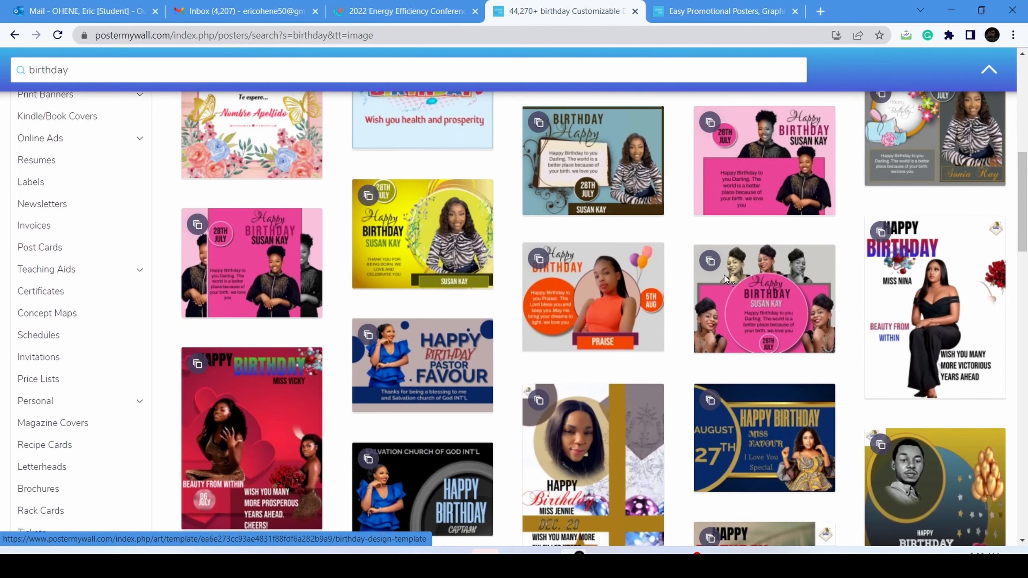
{"action": "scroll", "coordinate": [570, 360], "scroll_direction": "down", "scroll_amount": 12}
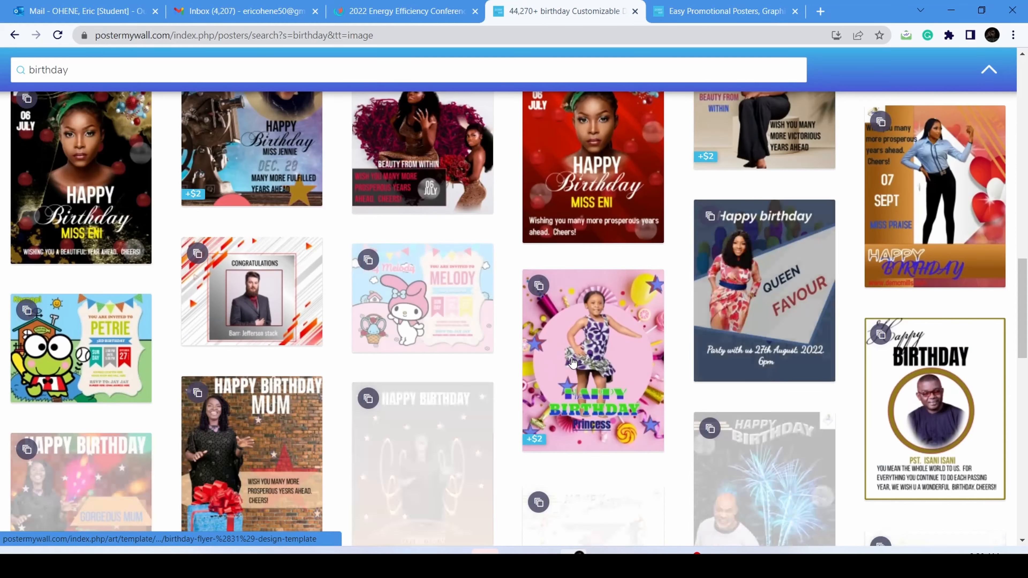
{"action": "scroll", "coordinate": [571, 362], "scroll_direction": "up", "scroll_amount": 10}
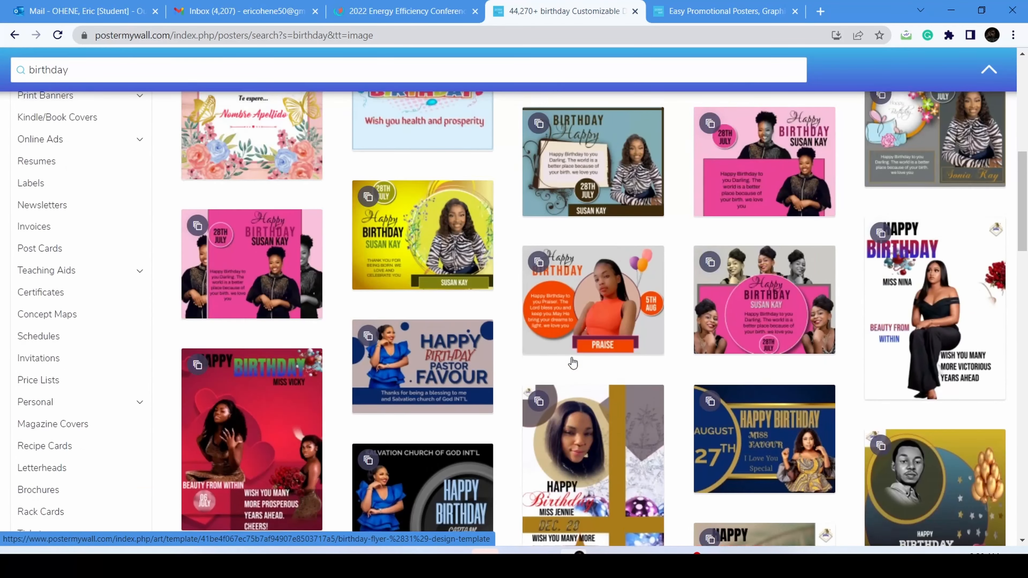
{"action": "scroll", "coordinate": [573, 363], "scroll_direction": "up", "scroll_amount": 5}
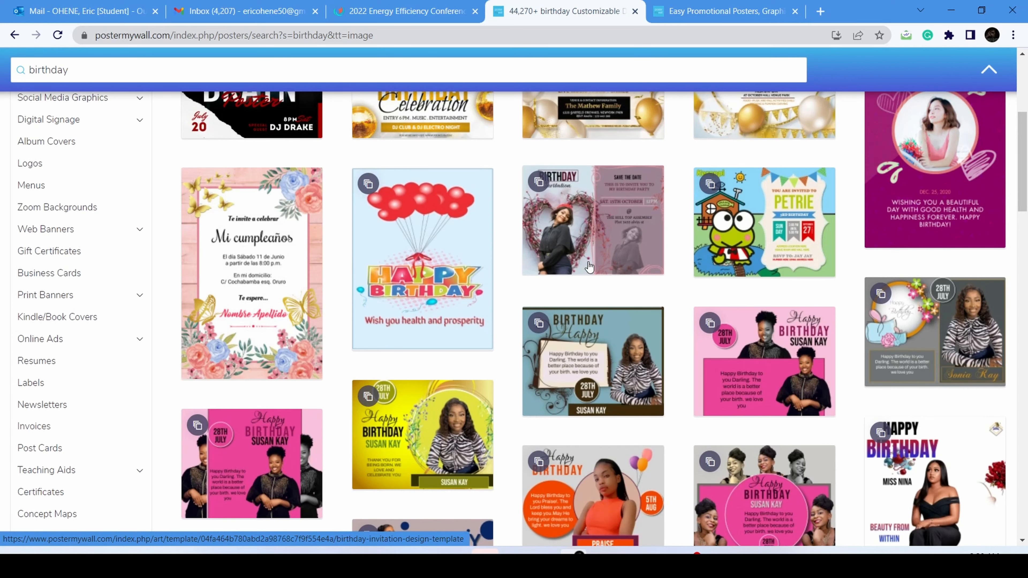
{"action": "scroll", "coordinate": [589, 266], "scroll_direction": "up", "scroll_amount": 2}
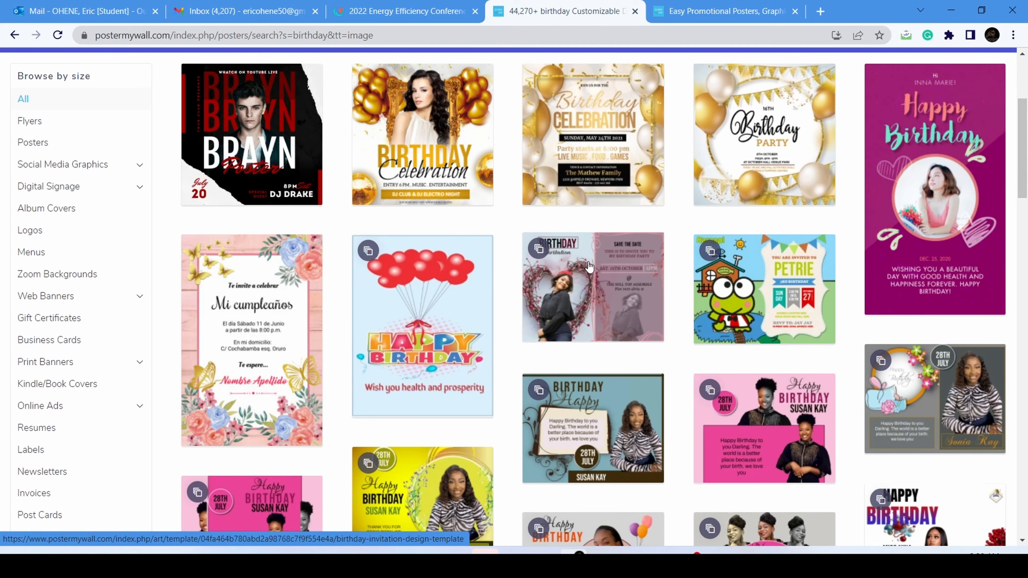
{"action": "scroll", "coordinate": [589, 266], "scroll_direction": "up", "scroll_amount": 2}
{"action": "scroll", "coordinate": [589, 267], "scroll_direction": "down", "scroll_amount": 8}
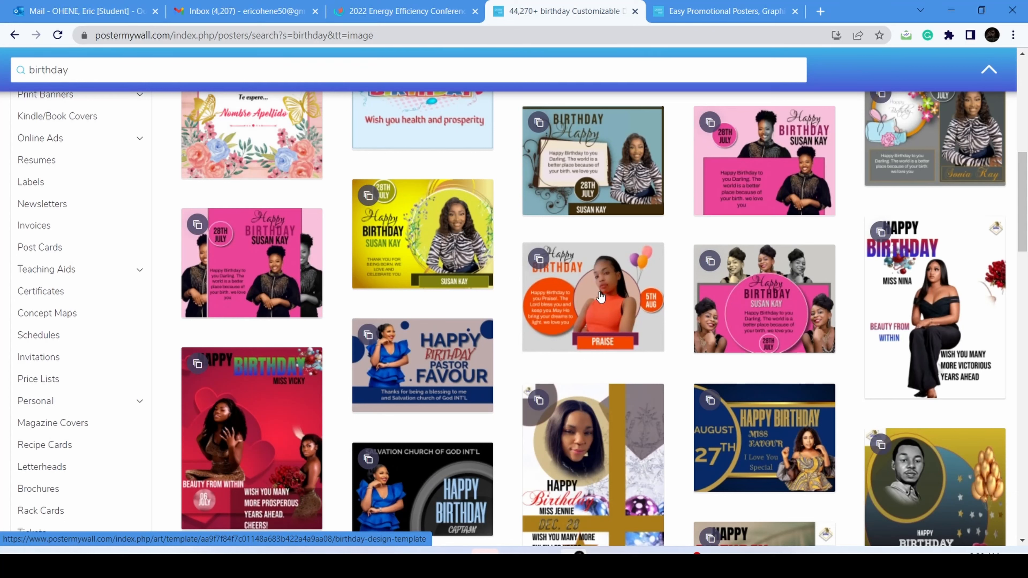
- Open the Birthday (1) template with the blue dress and the "Gorgeous Mum" birthday flier in separate new browser tabs
{"action": "right_click", "coordinate": [427, 357]}
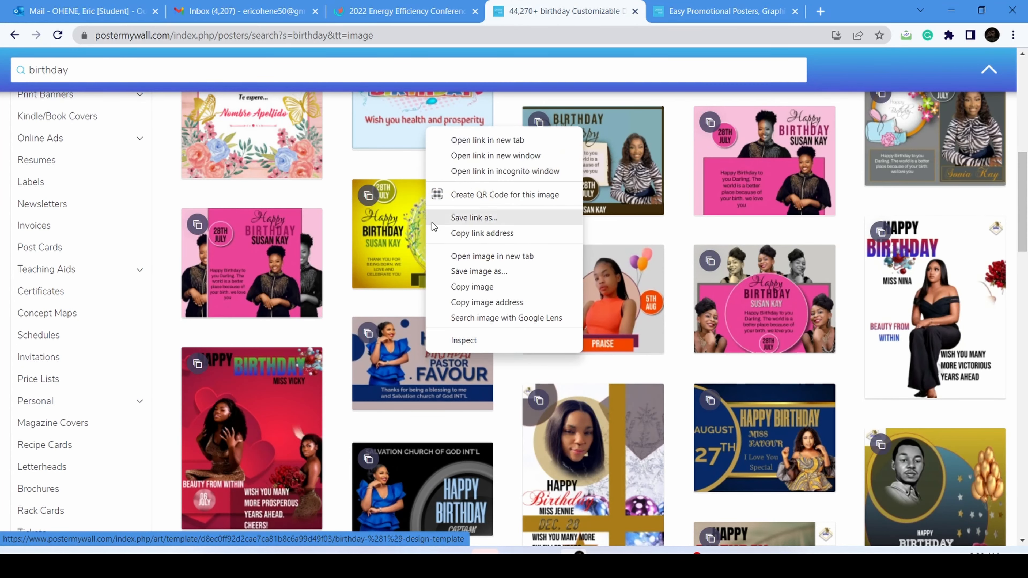
{"action": "left_click", "coordinate": [488, 140]}
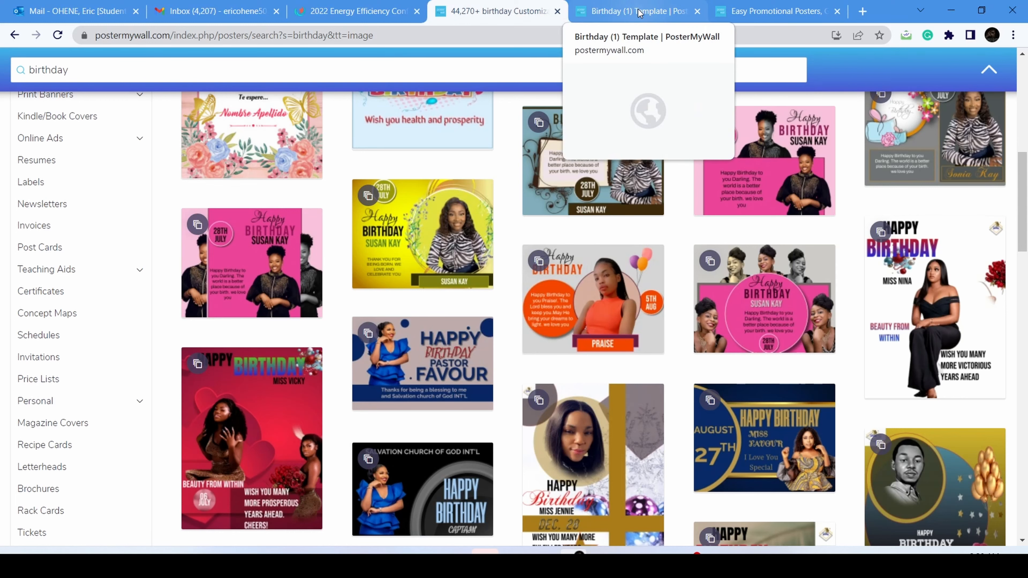
{"action": "scroll", "coordinate": [443, 306], "scroll_direction": "down", "scroll_amount": 7}
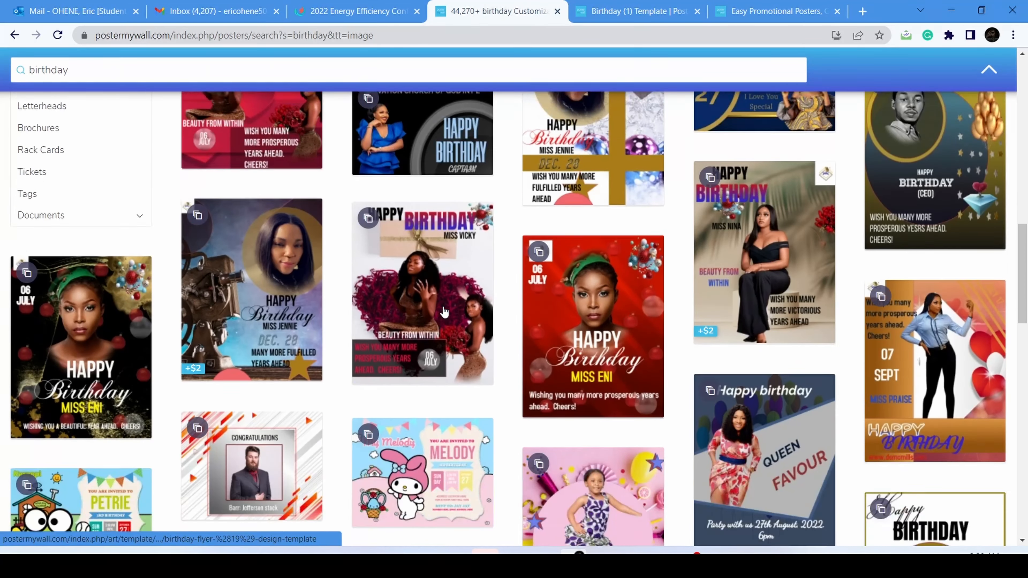
{"action": "scroll", "coordinate": [443, 312], "scroll_direction": "down", "scroll_amount": 1}
{"action": "scroll", "coordinate": [445, 311], "scroll_direction": "down", "scroll_amount": 9}
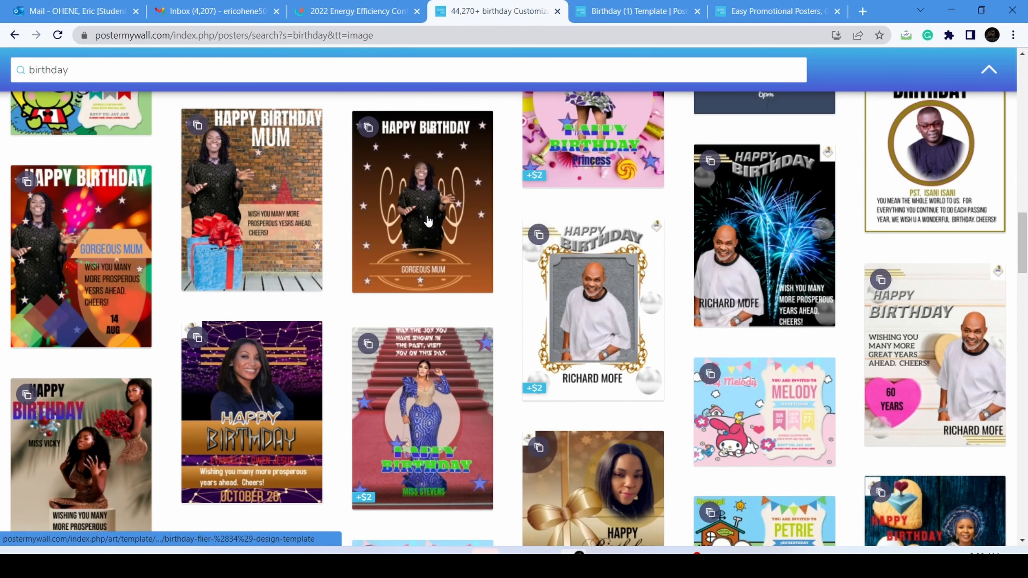
{"action": "right_click", "coordinate": [427, 217]}
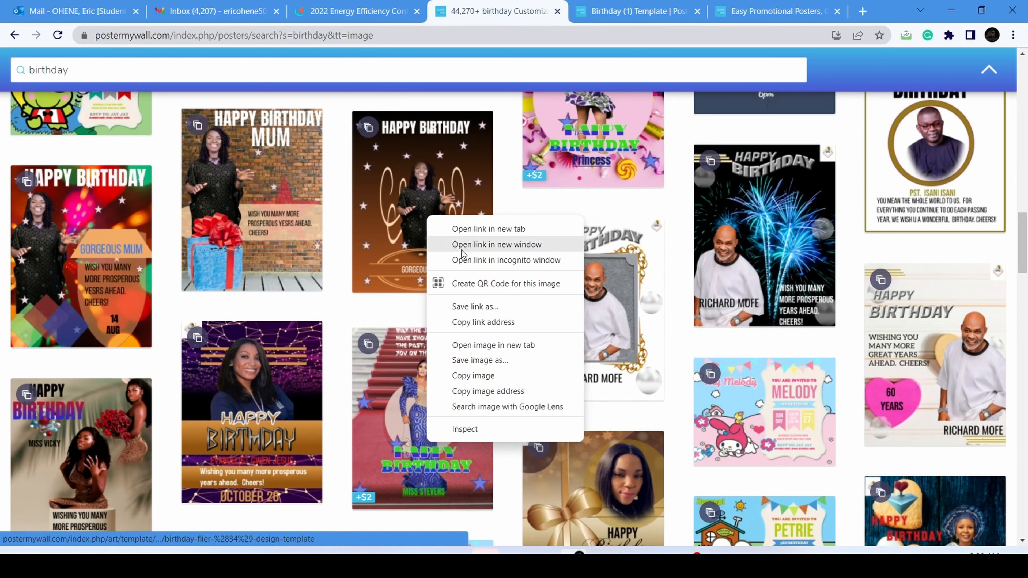
{"action": "left_click", "coordinate": [494, 229]}
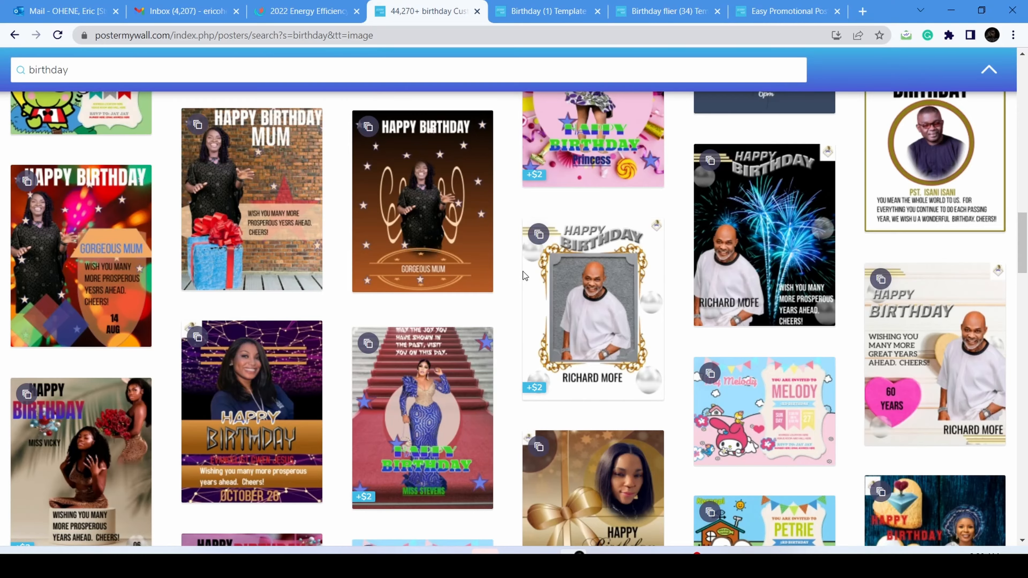
- Look further through the birthday designs and open the flyer with the red polka-dot gift box in a new browser tab
{"action": "scroll", "coordinate": [524, 275], "scroll_direction": "down", "scroll_amount": 5}
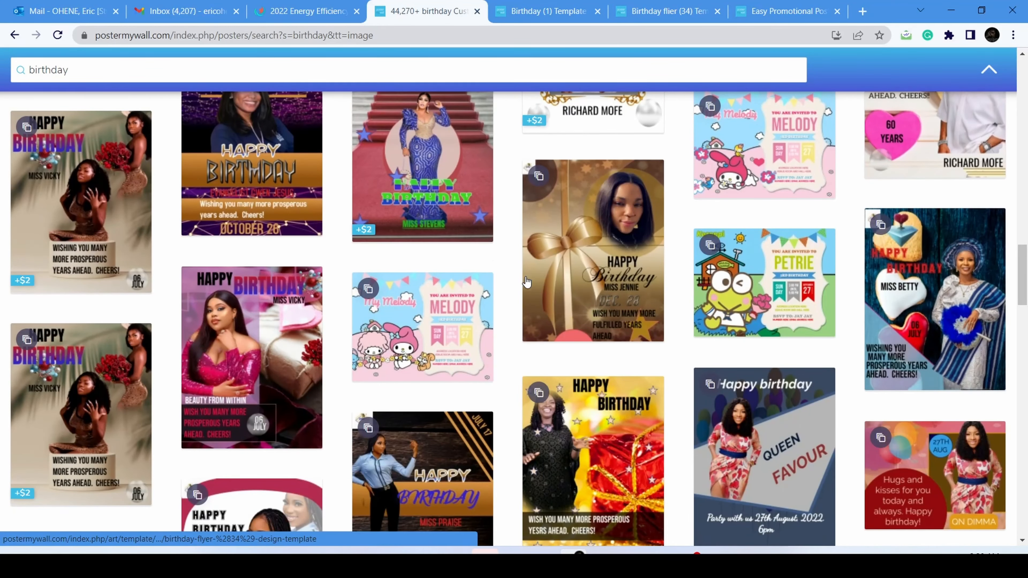
{"action": "scroll", "coordinate": [526, 280], "scroll_direction": "down", "scroll_amount": 9}
{"action": "scroll", "coordinate": [524, 292], "scroll_direction": "down", "scroll_amount": 5}
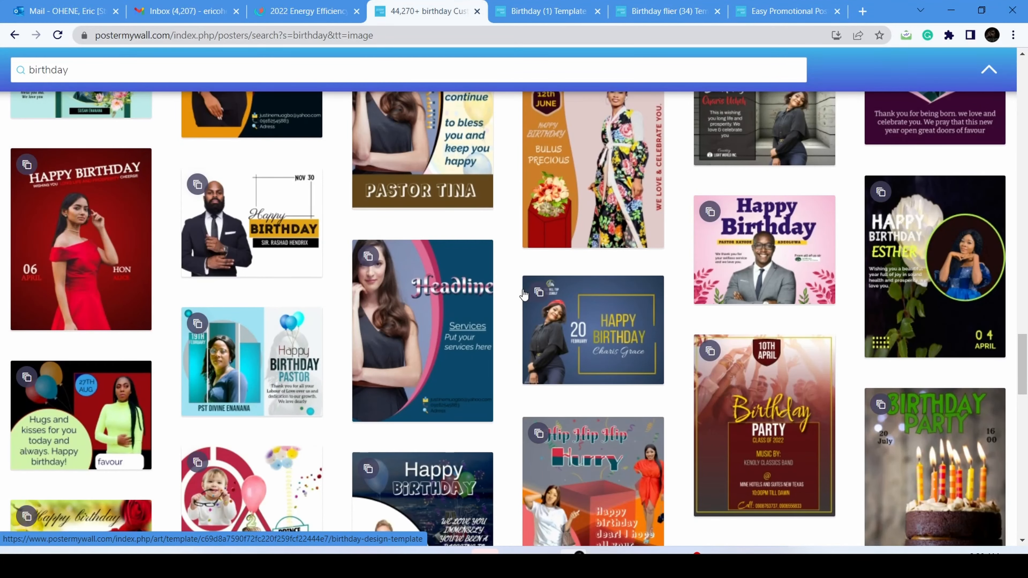
{"action": "scroll", "coordinate": [524, 294], "scroll_direction": "down", "scroll_amount": 10}
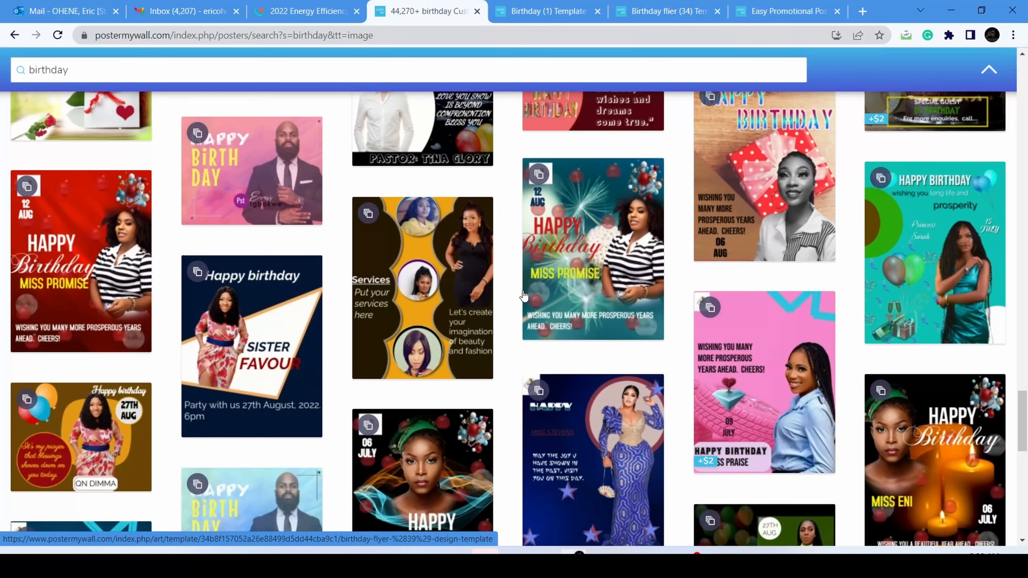
{"action": "scroll", "coordinate": [523, 297], "scroll_direction": "down", "scroll_amount": 5}
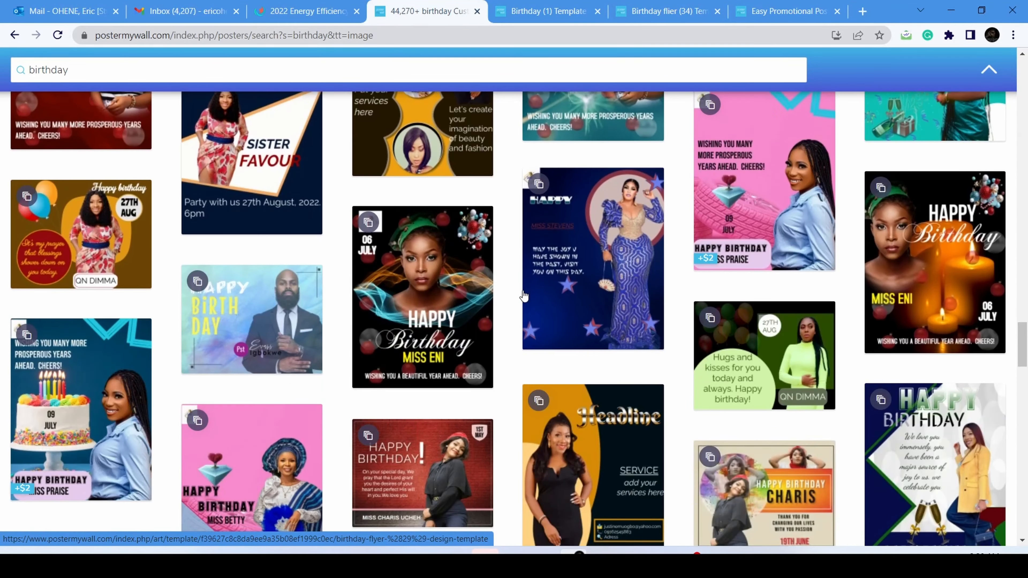
{"action": "scroll", "coordinate": [523, 297], "scroll_direction": "down", "scroll_amount": 5}
{"action": "scroll", "coordinate": [524, 297], "scroll_direction": "up", "scroll_amount": 7}
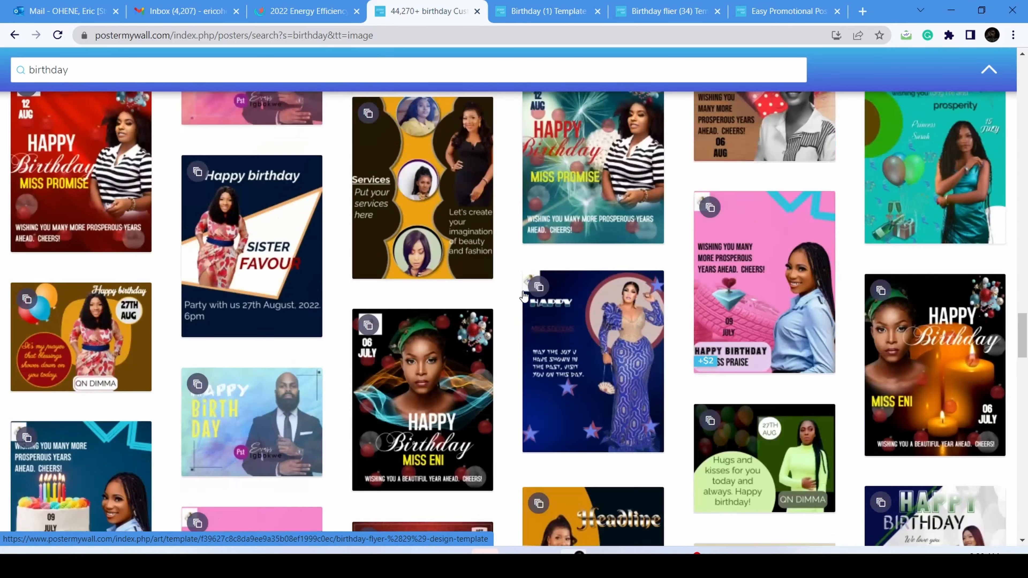
{"action": "scroll", "coordinate": [523, 297], "scroll_direction": "up", "scroll_amount": 5}
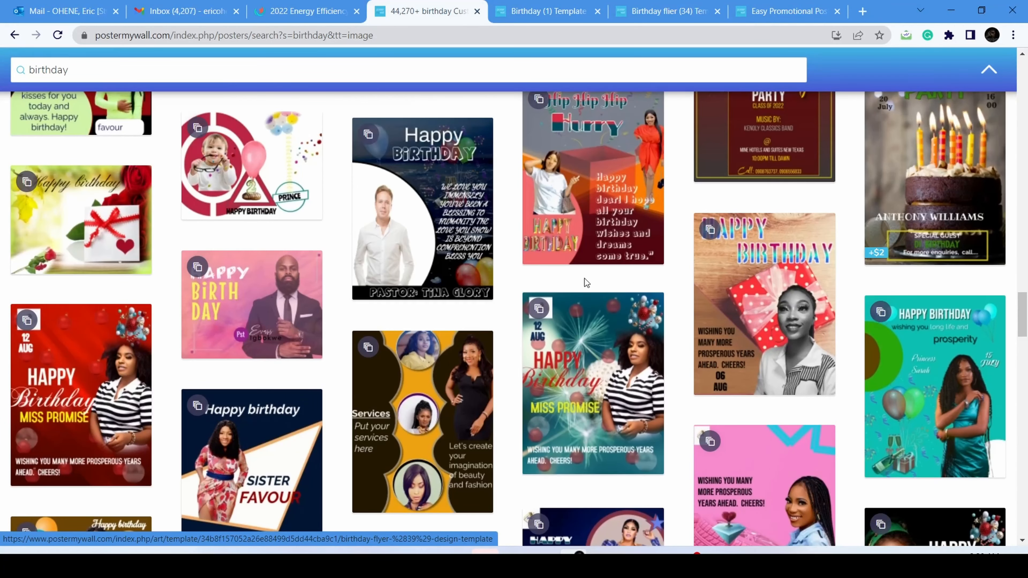
{"action": "right_click", "coordinate": [775, 287]}
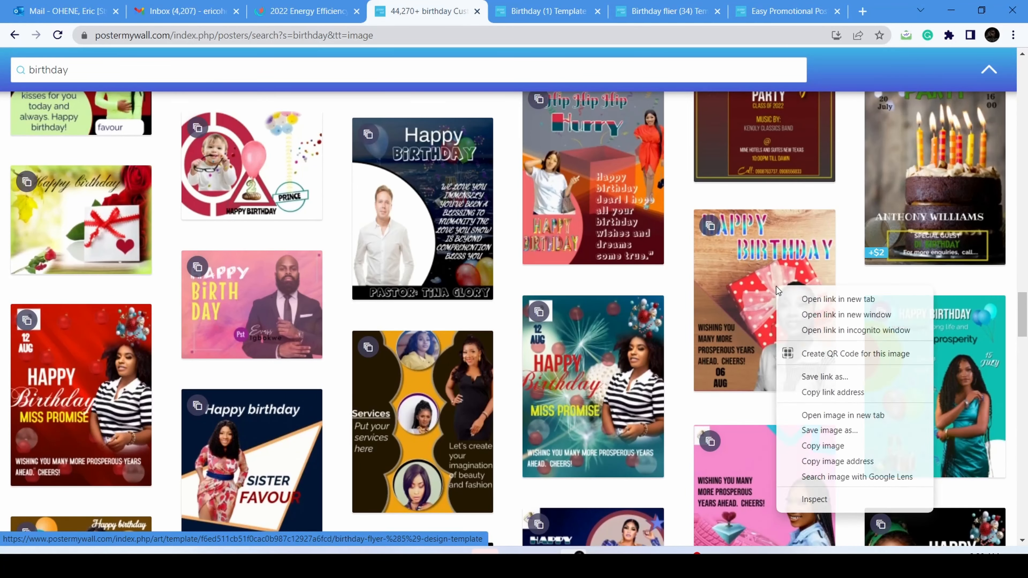
{"action": "left_click", "coordinate": [833, 301]}
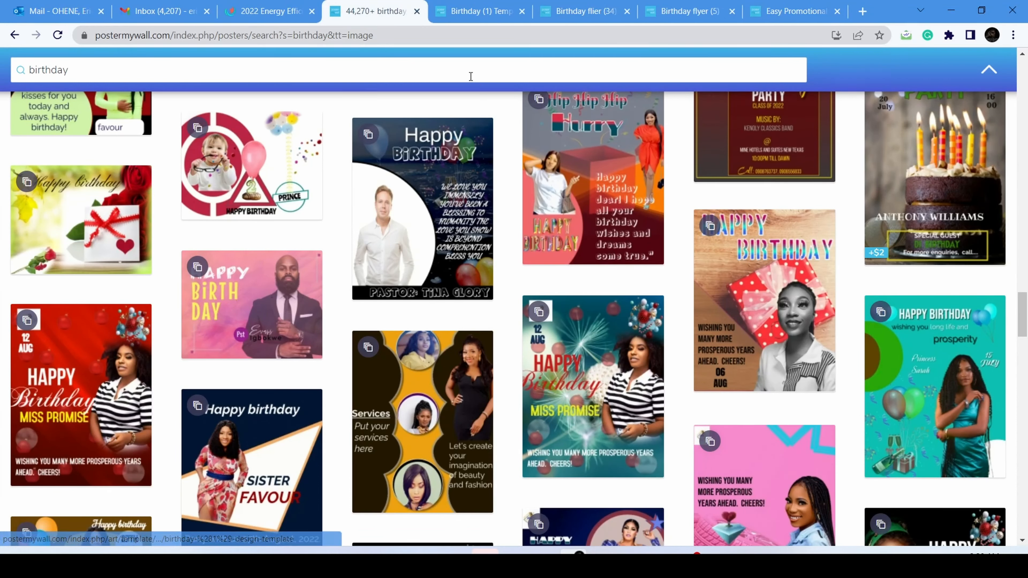
- Review the template pages of the gift-box birthday flyer and the "Gorgeous Mum" birthday flier
{"action": "left_click", "coordinate": [662, 20]}
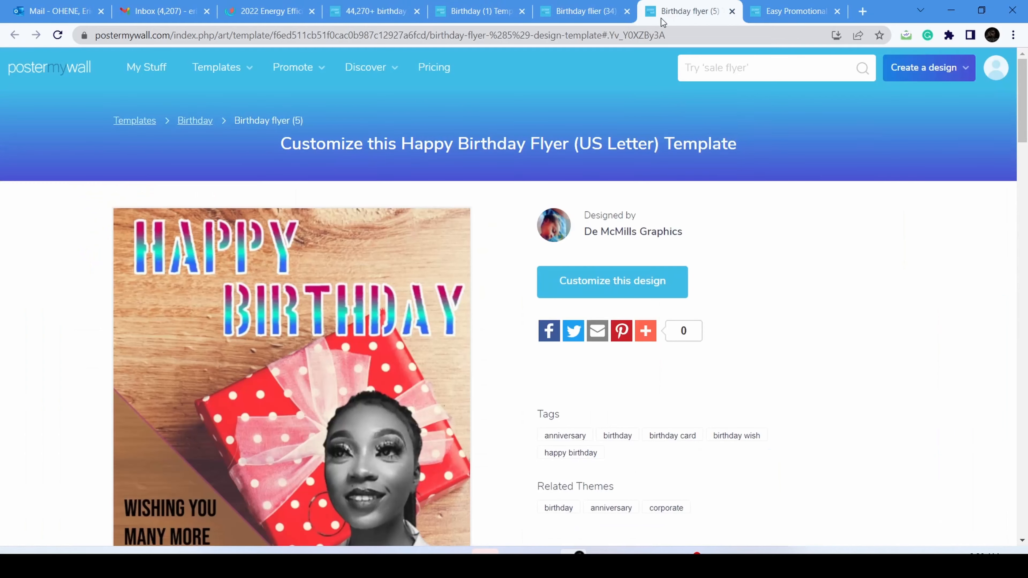
{"action": "scroll", "coordinate": [449, 339], "scroll_direction": "down", "scroll_amount": 5}
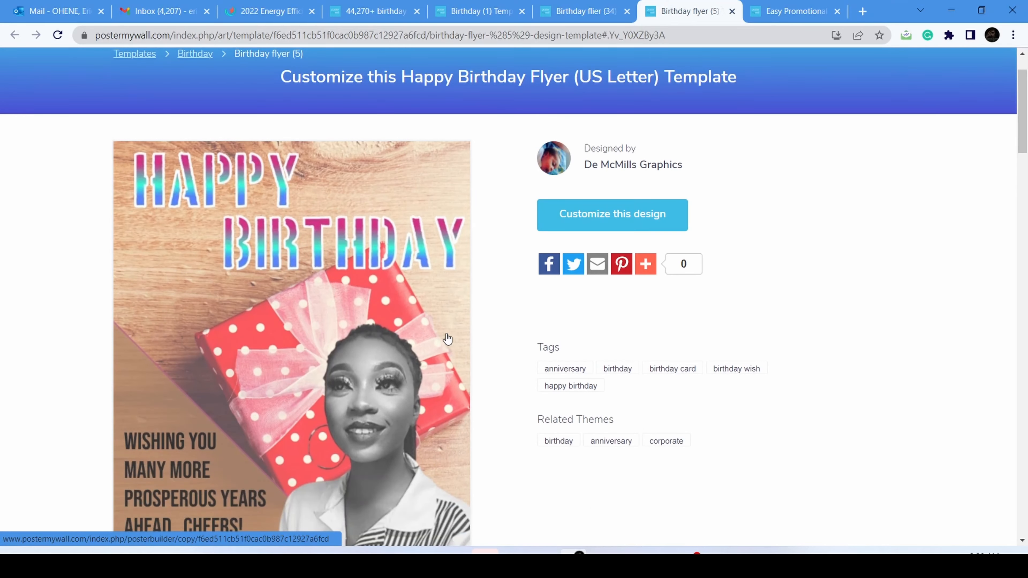
{"action": "scroll", "coordinate": [564, 273], "scroll_direction": "up", "scroll_amount": 3}
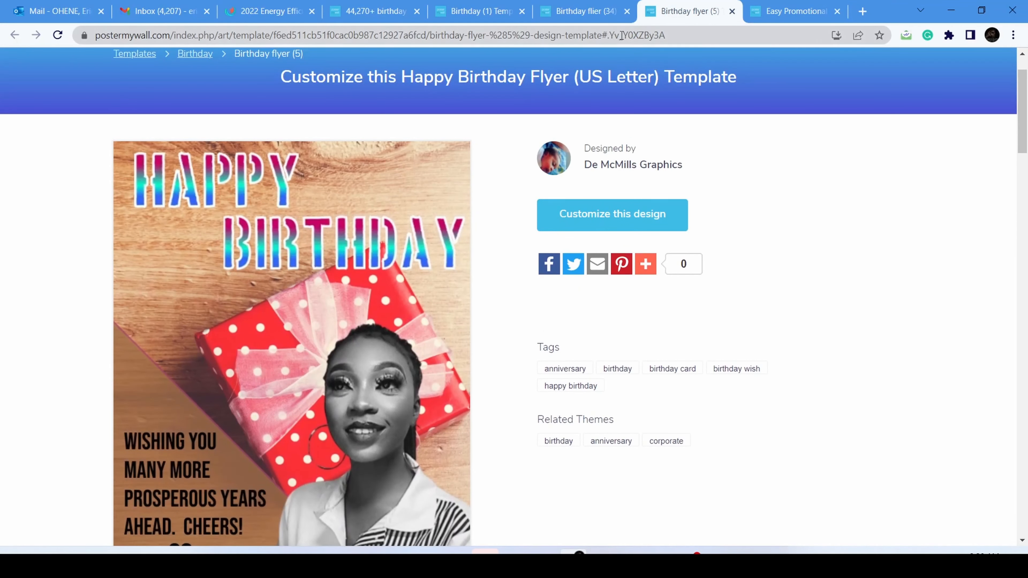
{"action": "left_click", "coordinate": [583, 14]}
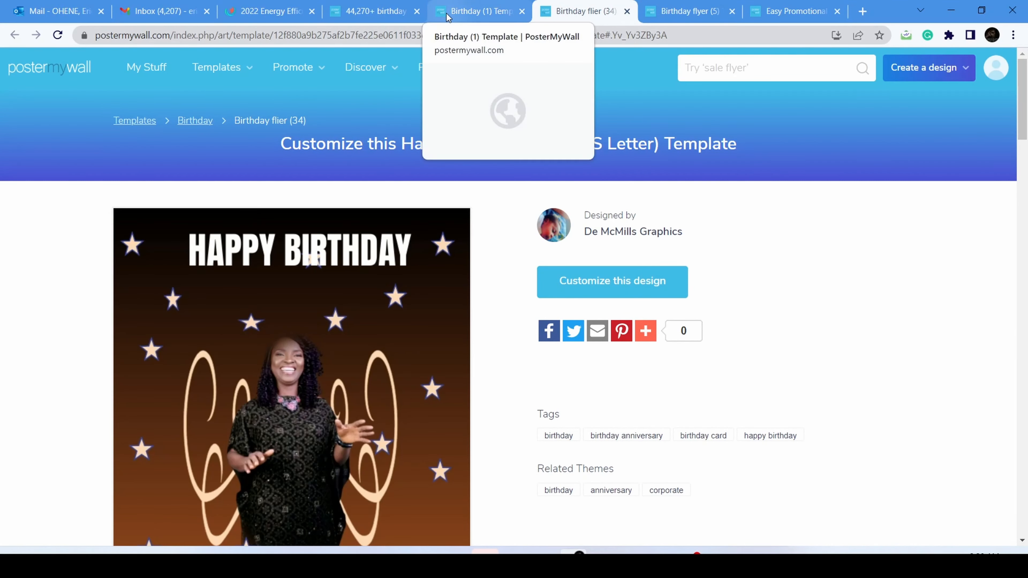
{"action": "scroll", "coordinate": [465, 286], "scroll_direction": "down", "scroll_amount": 3}
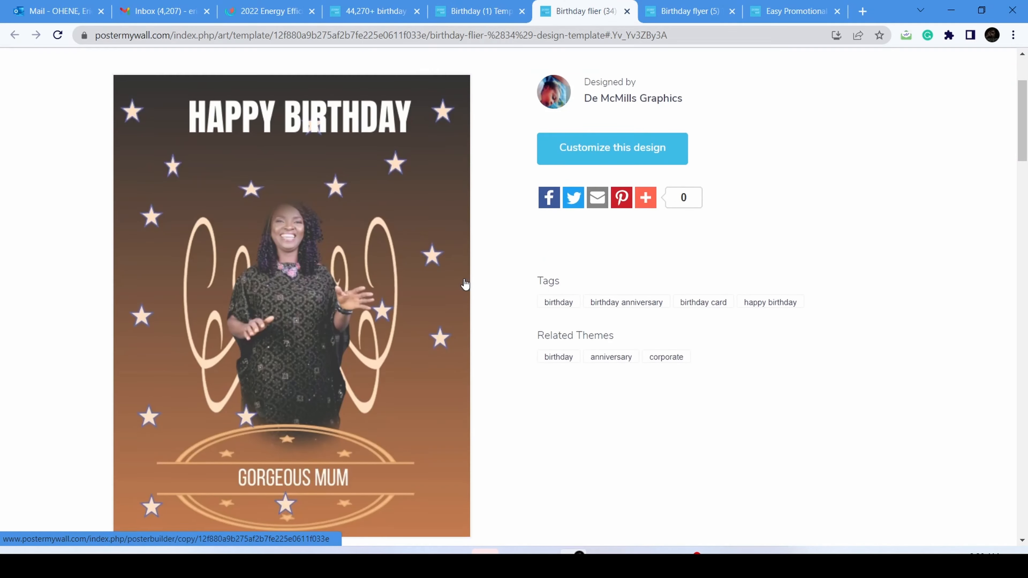
{"action": "scroll", "coordinate": [465, 286], "scroll_direction": "up", "scroll_amount": 2}
- Go to the Birthday (1) poster template and start customizing it in the editor
{"action": "key", "text": "ctrl+shift+Tab"}
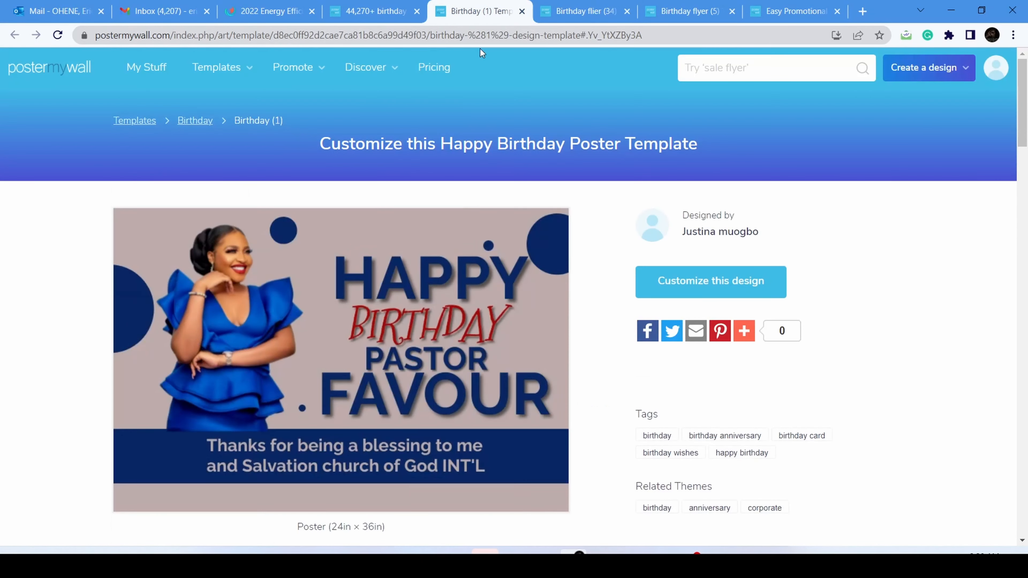
{"action": "scroll", "coordinate": [623, 344], "scroll_direction": "down", "scroll_amount": 1}
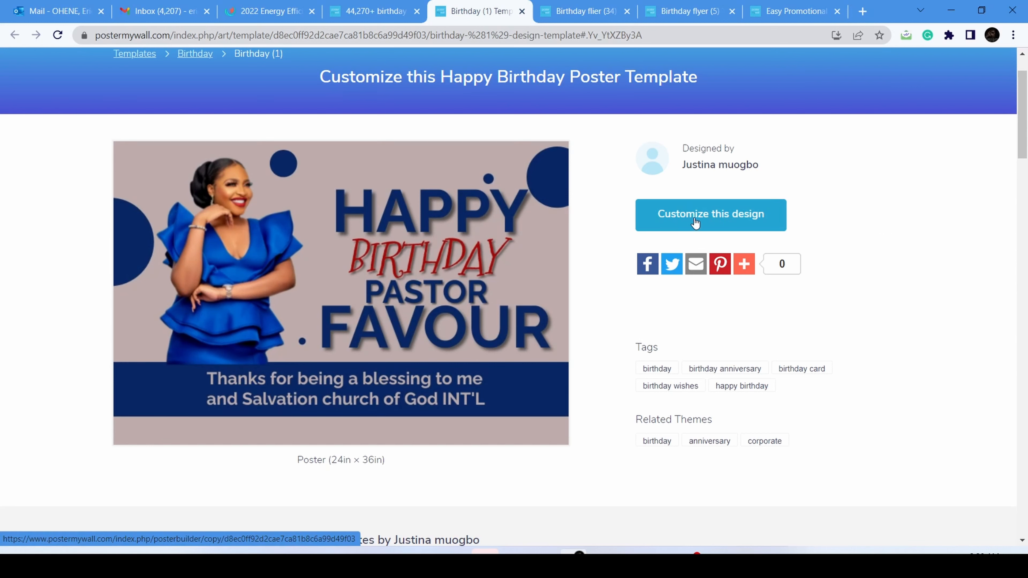
{"action": "left_click", "coordinate": [712, 221]}
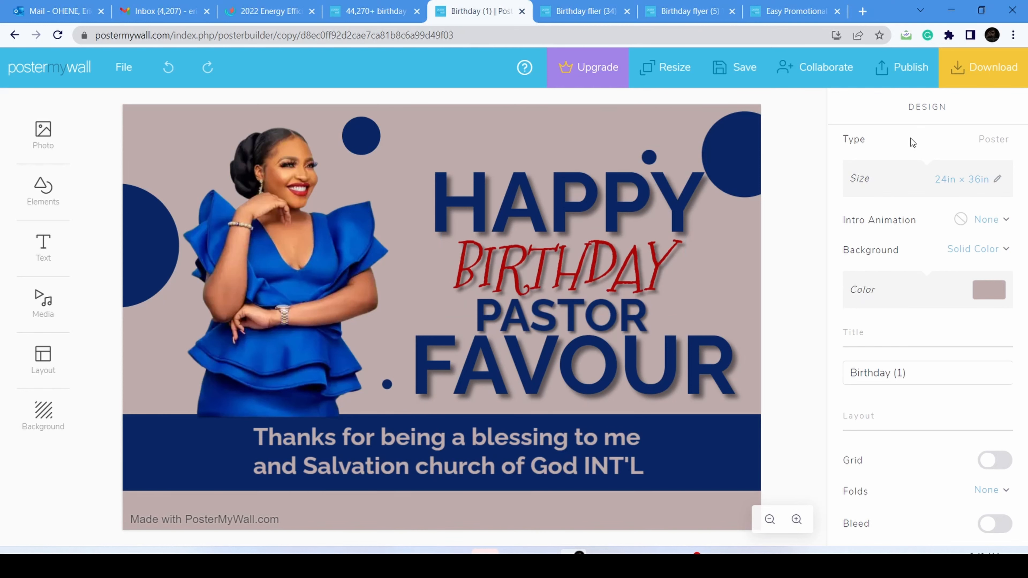
- Inspect the font, size and fill settings of the HAPPY and BIRTHDAY text on the poster
{"action": "left_click", "coordinate": [621, 197]}
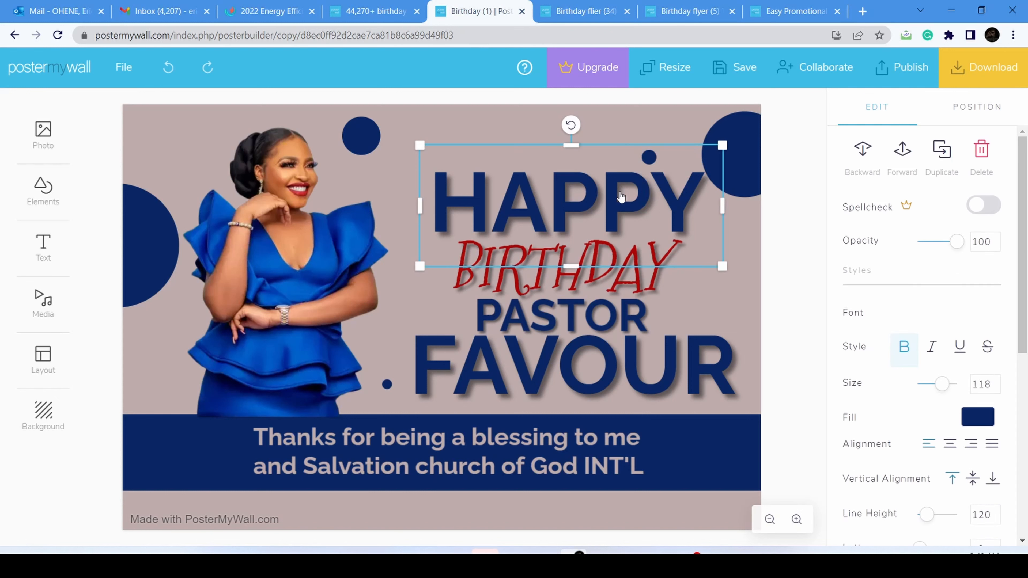
{"action": "left_click", "coordinate": [745, 220]}
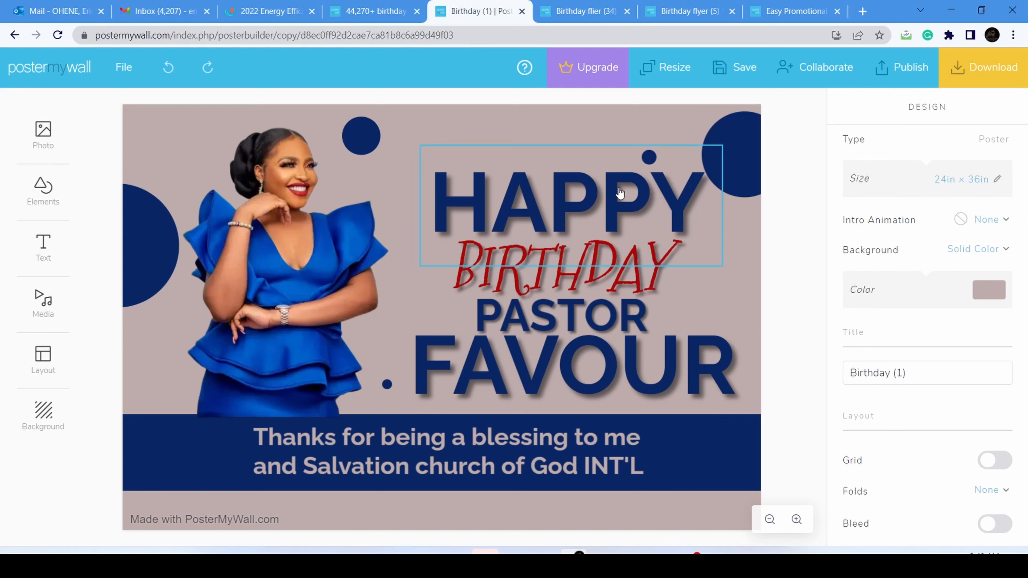
{"action": "left_click", "coordinate": [615, 200]}
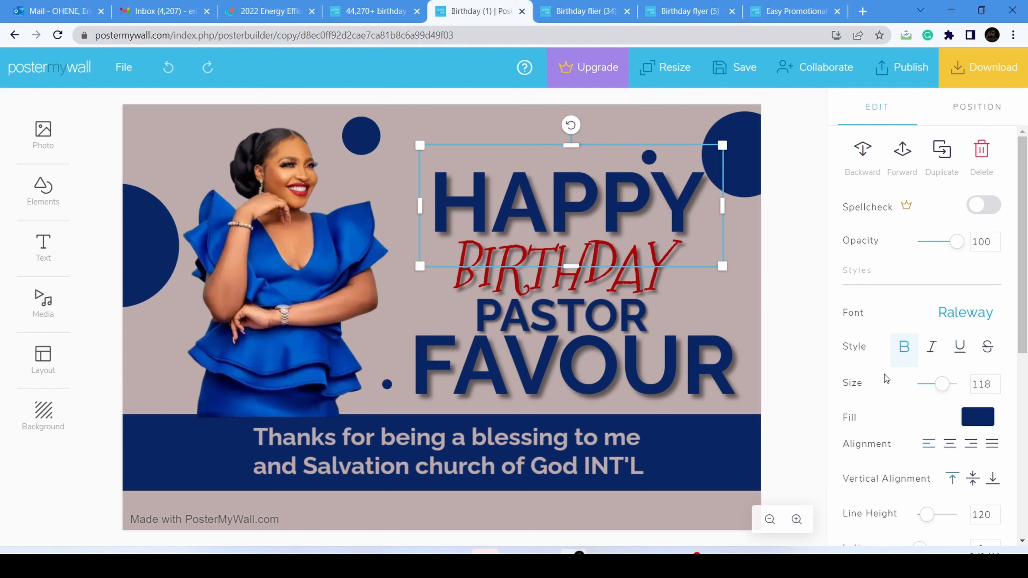
{"action": "left_click", "coordinate": [603, 284]}
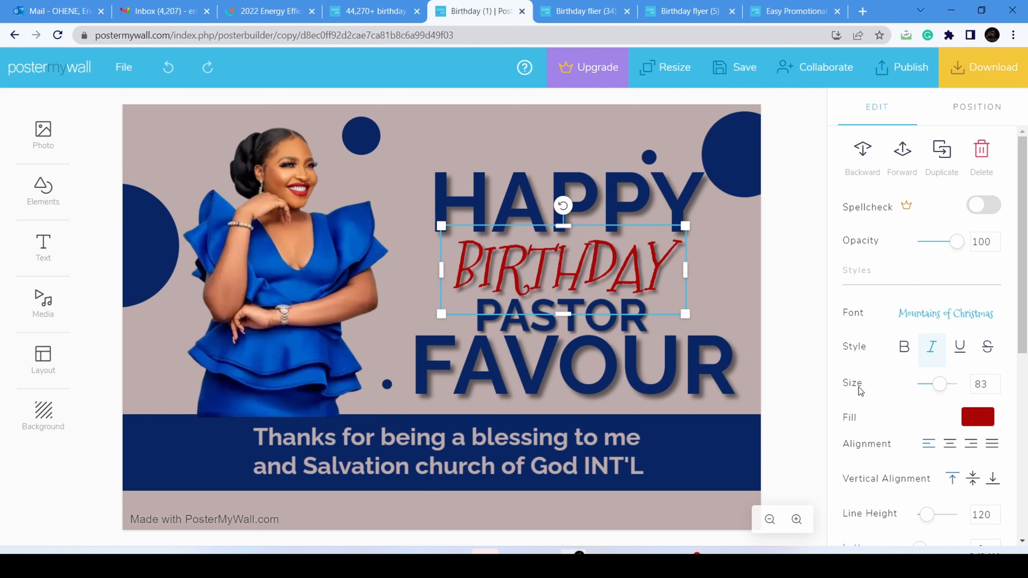
- Change the HAPPY text's font to Rasa Regular and set its size to 113
{"action": "left_click", "coordinate": [598, 197]}
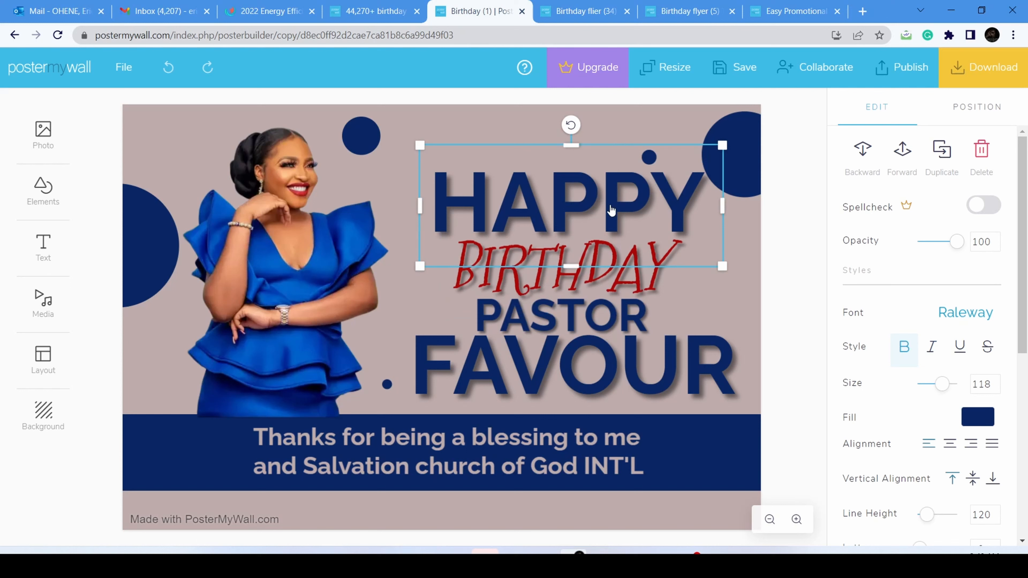
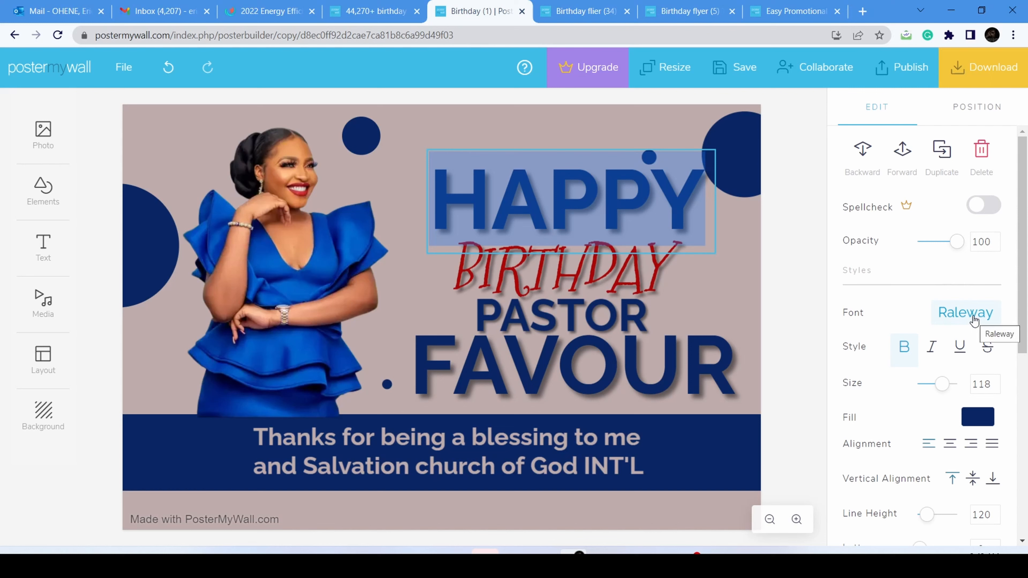
{"action": "left_click", "coordinate": [973, 320]}
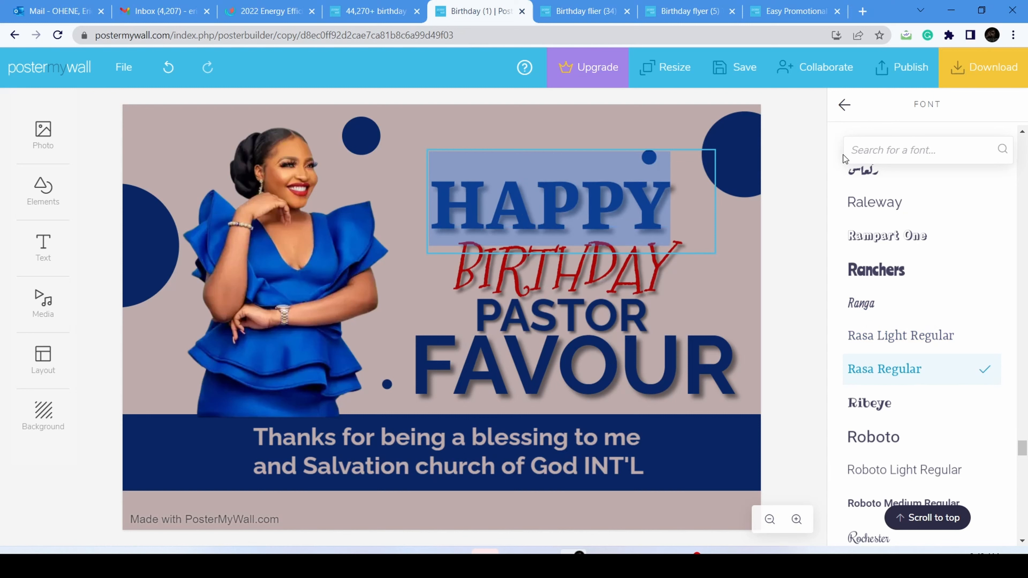
{"action": "left_click", "coordinate": [843, 107]}
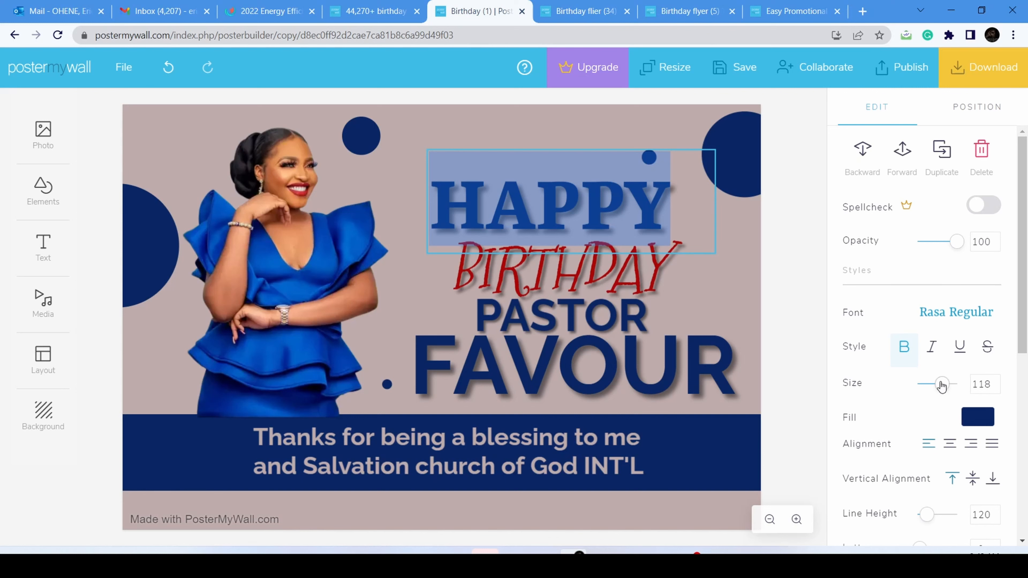
{"action": "left_click_drag", "start_coordinate": [942, 387], "coordinate": [996, 384]}
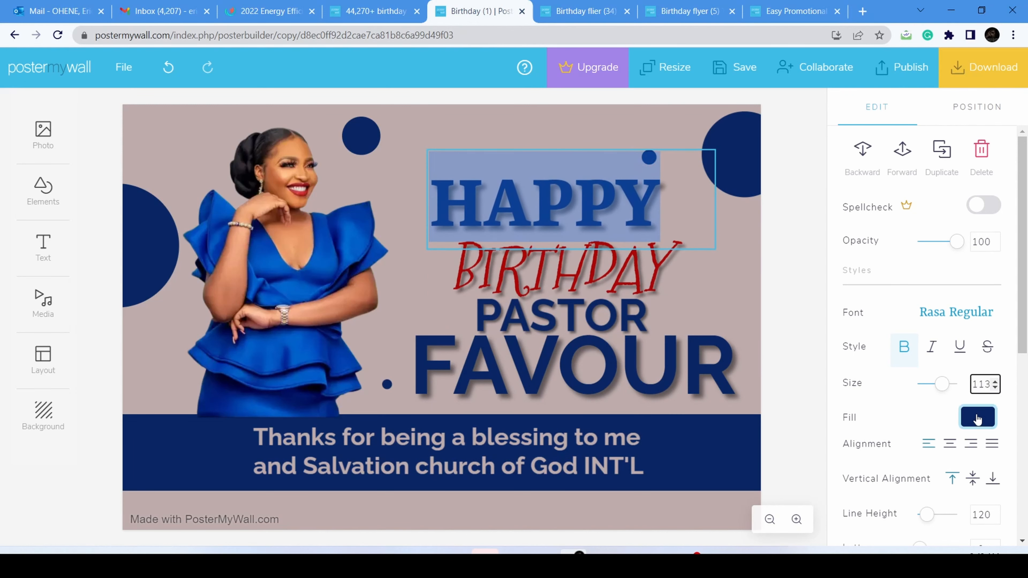
- Try center alignment on the HAPPY text and return it to left alignment
{"action": "scroll", "coordinate": [904, 340], "scroll_direction": "down", "scroll_amount": 5}
{"action": "scroll", "coordinate": [904, 340], "scroll_direction": "up", "scroll_amount": 5}
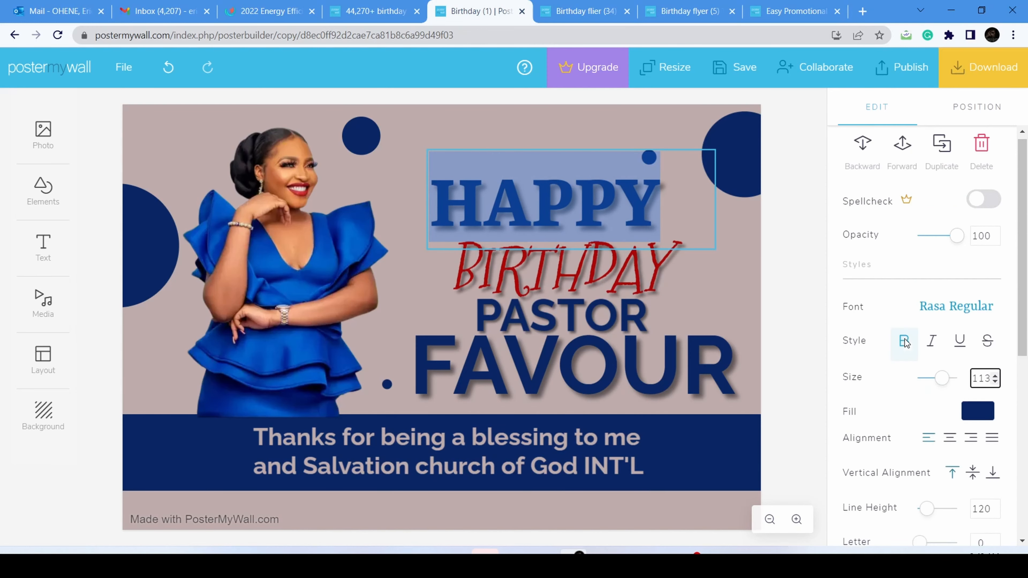
{"action": "scroll", "coordinate": [904, 340], "scroll_direction": "up", "scroll_amount": 1}
{"action": "scroll", "coordinate": [931, 384], "scroll_direction": "down", "scroll_amount": 2}
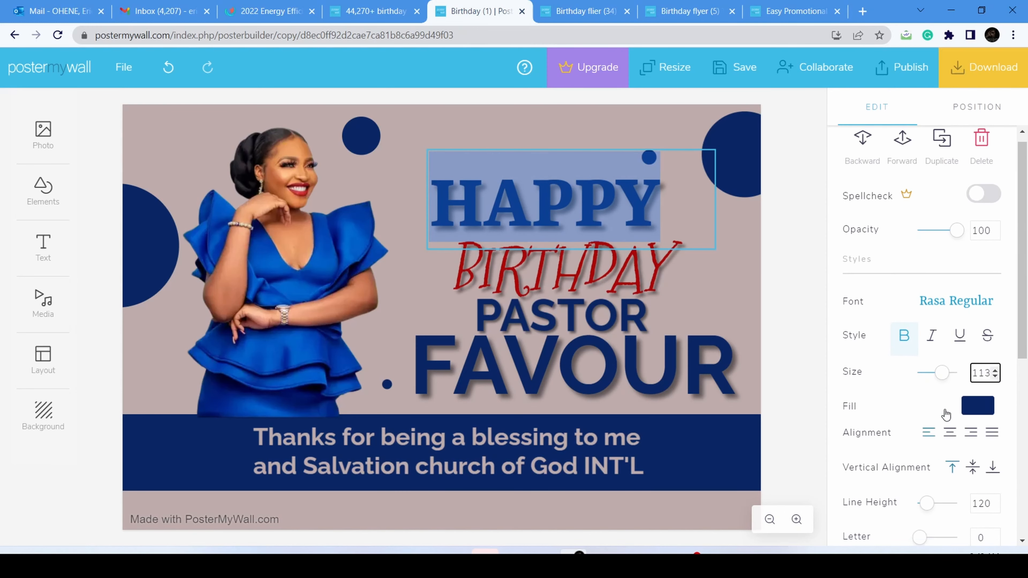
{"action": "left_click", "coordinate": [949, 378]}
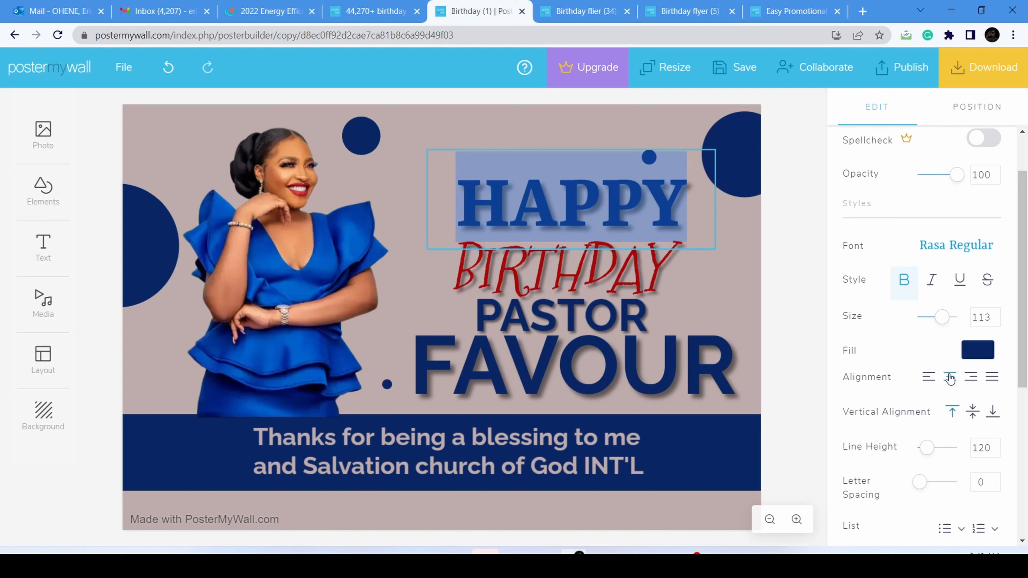
{"action": "left_click", "coordinate": [930, 378]}
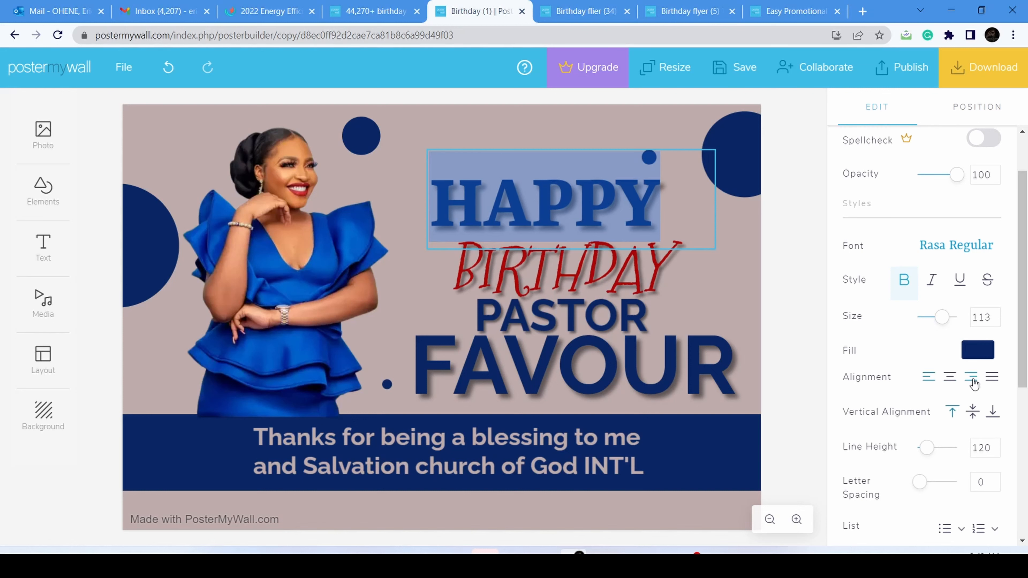
- Try right alignment on the HAPPY text and restore its left alignment
{"action": "left_click", "coordinate": [970, 379]}
{"action": "left_click", "coordinate": [929, 378]}
{"action": "left_click", "coordinate": [744, 277]}
- Move the HAPPY text box up until it sits clear above the red BIRTHDAY text
{"action": "left_click", "coordinate": [569, 202]}
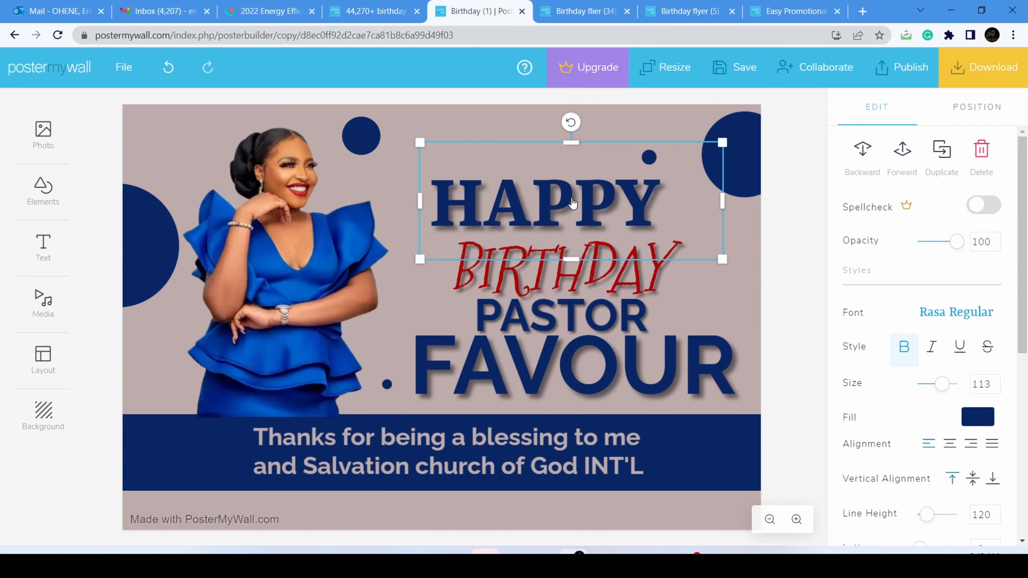
{"action": "left_click_drag", "start_coordinate": [568, 200], "coordinate": [582, 201]}
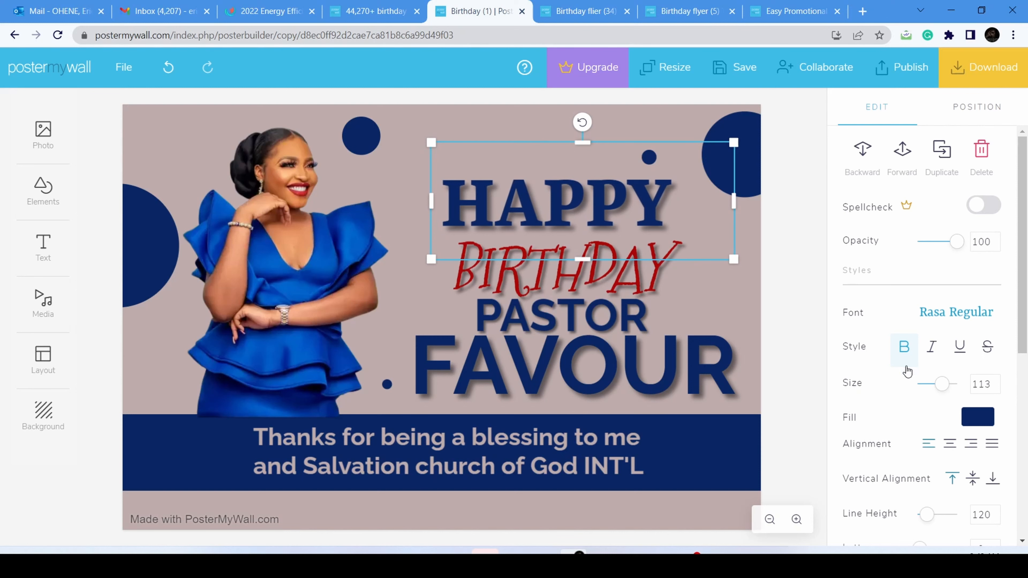
{"action": "scroll", "coordinate": [910, 377], "scroll_direction": "down", "scroll_amount": 2}
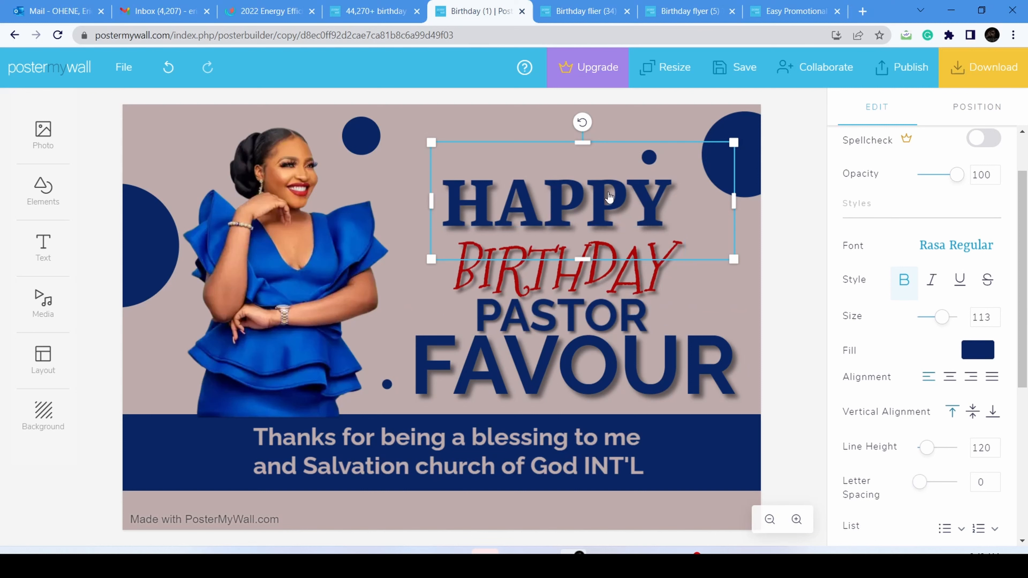
{"action": "left_click_drag", "start_coordinate": [587, 192], "coordinate": [548, 167]}
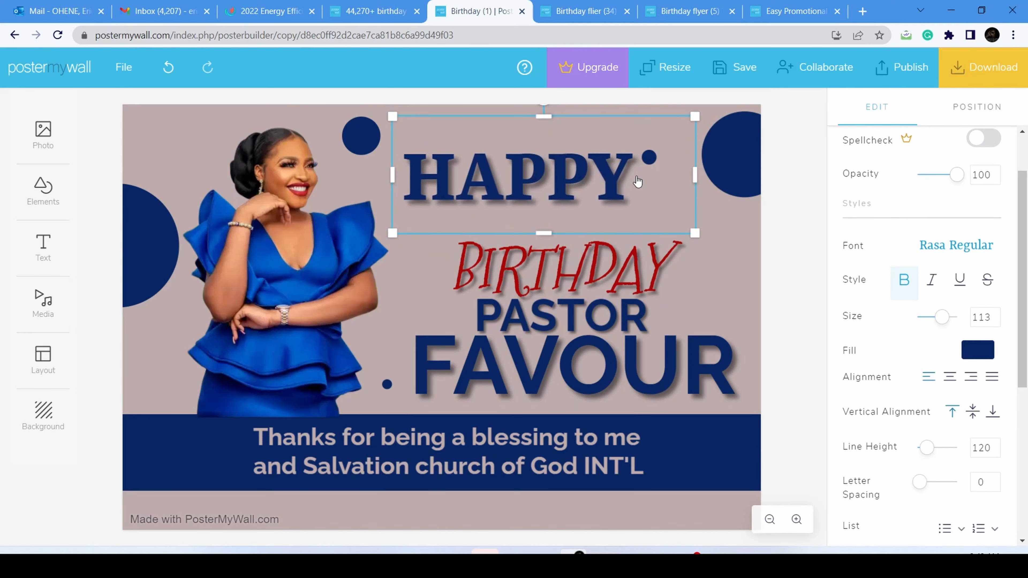
- Add a second line reading "birthday" below HAPPY in the same text box
{"action": "left_click", "coordinate": [630, 182]}
{"action": "key", "text": "Return"}
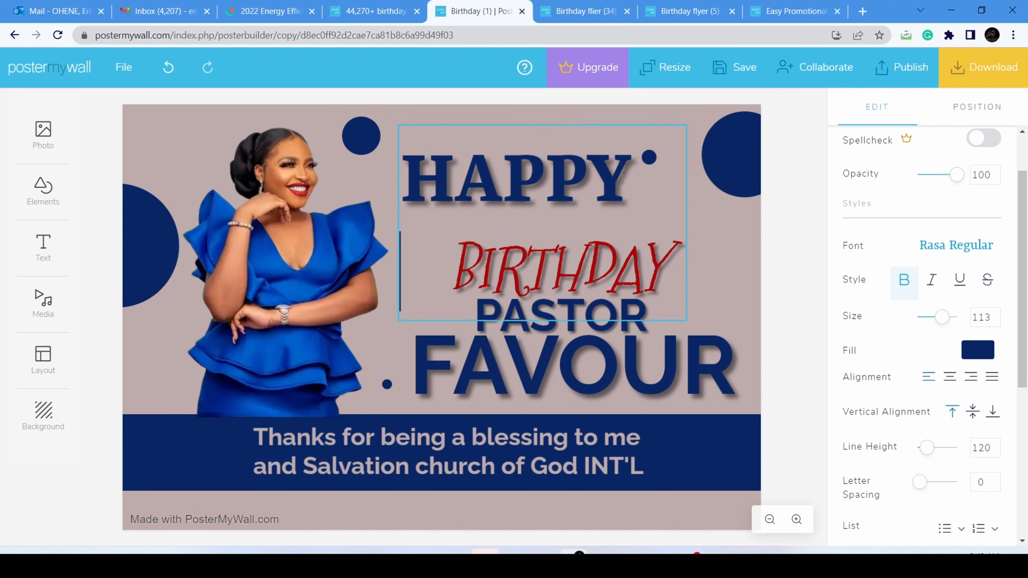
{"action": "type", "text": "bi"}
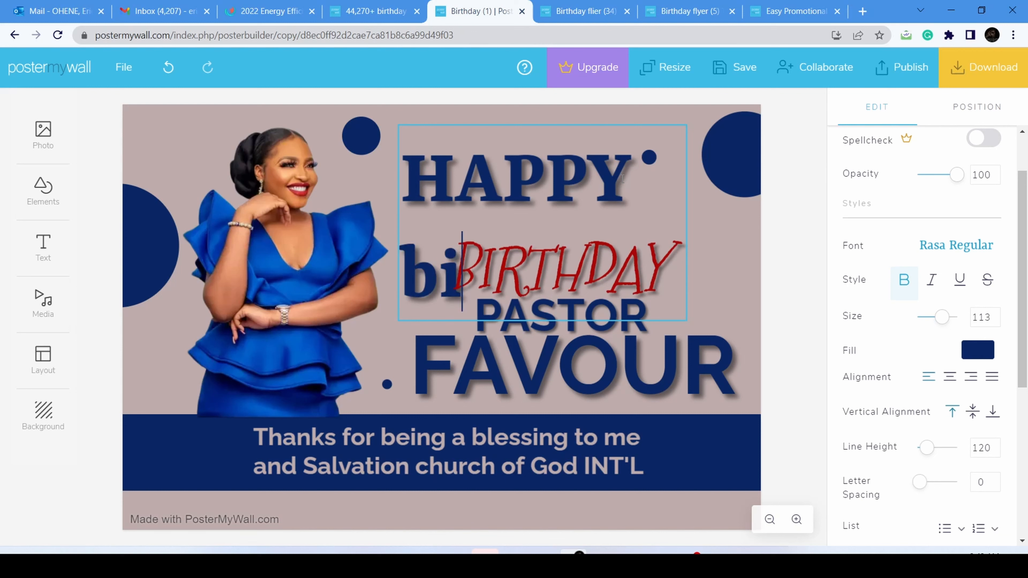
{"action": "type", "text": "rthday"}
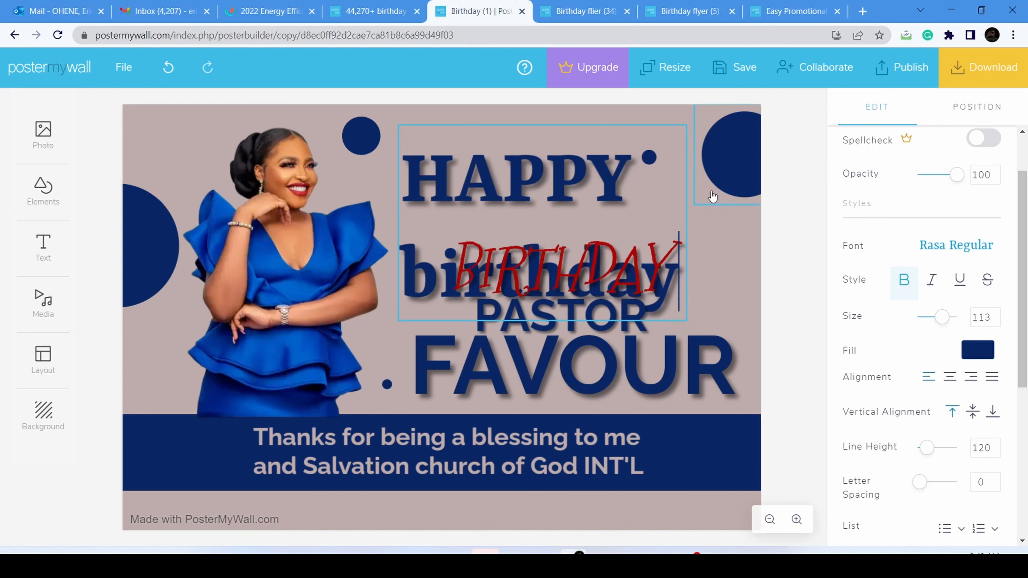
{"action": "left_click", "coordinate": [629, 209]}
{"action": "left_click", "coordinate": [732, 248]}
- Shift the red BIRTHDAY text slightly down and bring the two-line HAPPY birthday text box to the top layer
{"action": "mouse_move", "coordinate": [585, 177]}
{"action": "left_mouse_down"}
{"action": "mouse_move", "coordinate": [465, 220]}
{"action": "mouse_move", "coordinate": [342, 227]}
{"action": "mouse_move", "coordinate": [463, 179]}
{"action": "mouse_move", "coordinate": [571, 196]}
{"action": "mouse_move", "coordinate": [606, 306]}
{"action": "mouse_move", "coordinate": [591, 175]}
{"action": "left_mouse_up"}
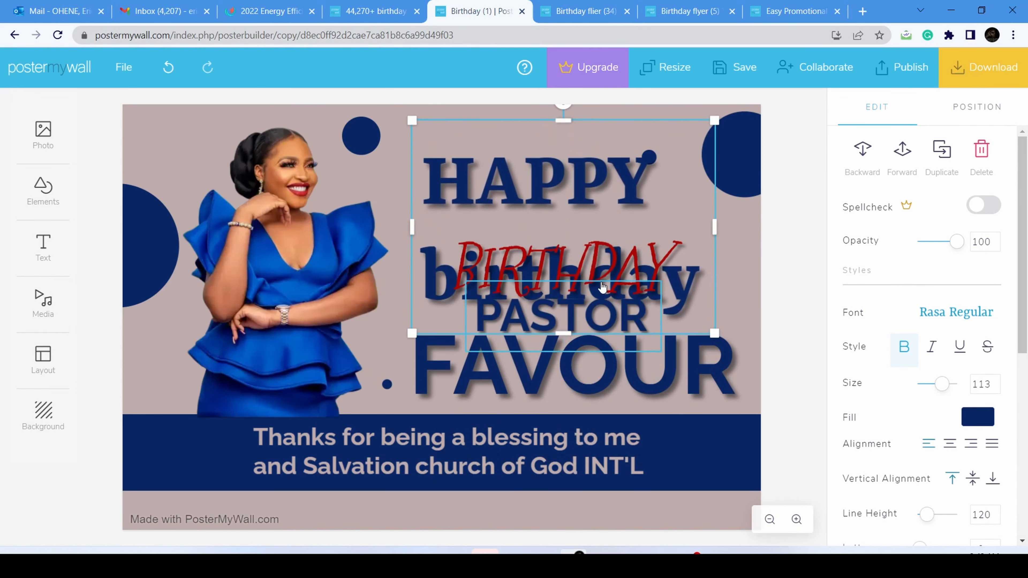
{"action": "left_click", "coordinate": [588, 278]}
{"action": "mouse_move", "coordinate": [602, 278]}
{"action": "left_mouse_down"}
{"action": "mouse_move", "coordinate": [595, 304]}
{"action": "mouse_move", "coordinate": [599, 297]}
{"action": "left_mouse_up"}
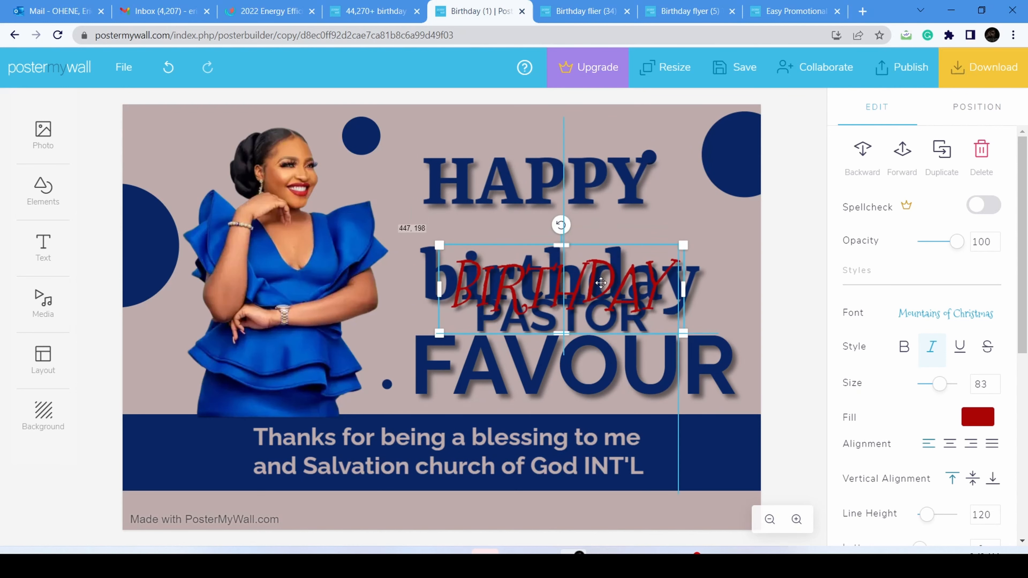
{"action": "left_click_drag", "start_coordinate": [601, 180], "coordinate": [593, 179]}
{"action": "right_click", "coordinate": [587, 187]}
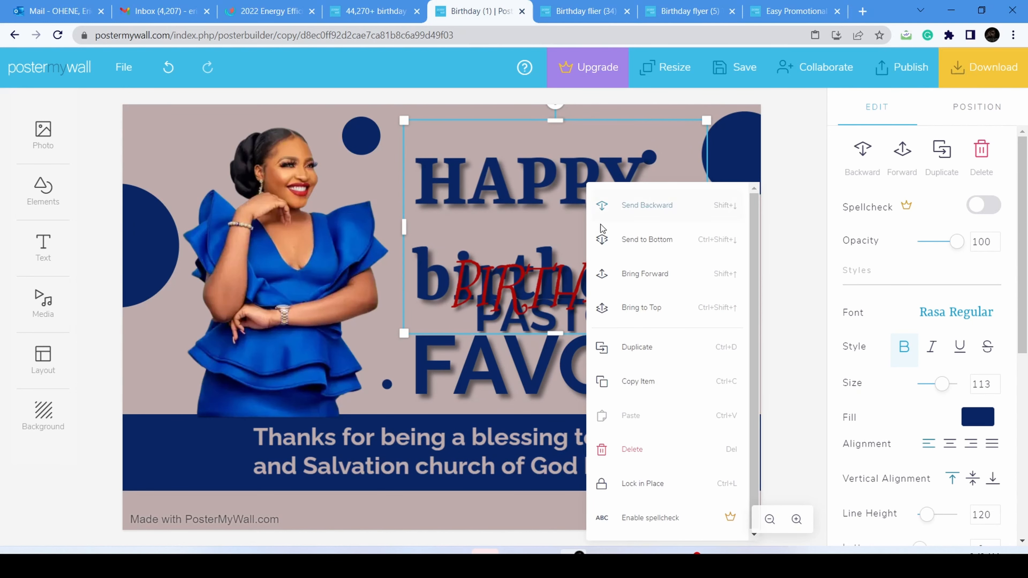
{"action": "left_click", "coordinate": [639, 308]}
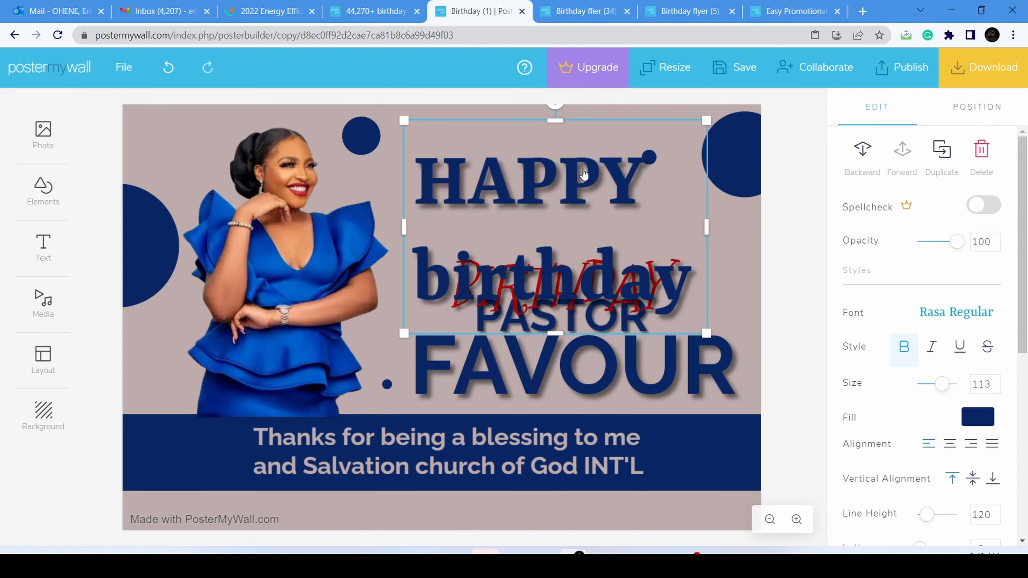
{"action": "left_click_drag", "start_coordinate": [583, 173], "coordinate": [590, 193]}
- Bring the red BIRTHDAY text to the top layer and move it slightly up
{"action": "left_click", "coordinate": [653, 274]}
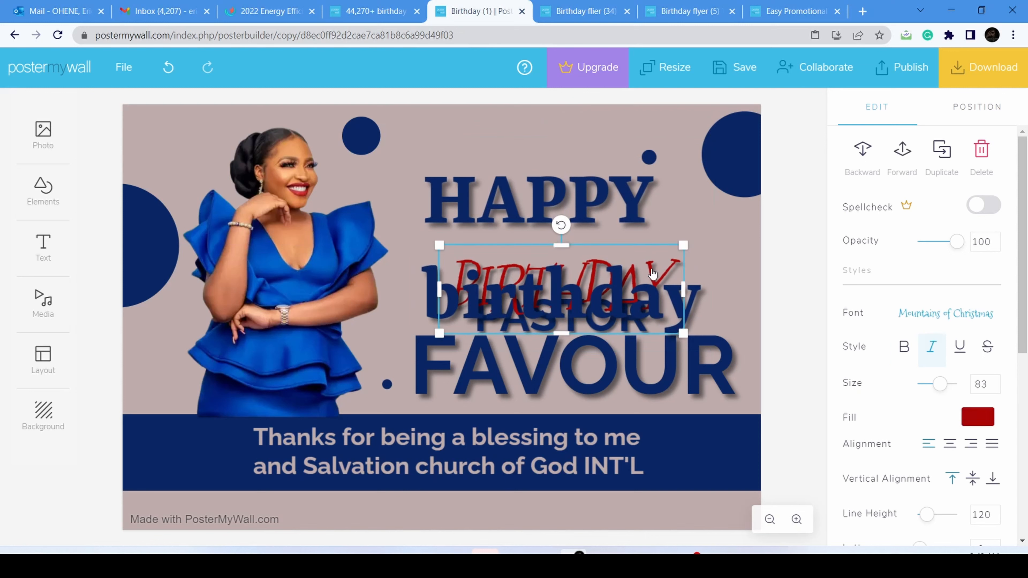
{"action": "right_click", "coordinate": [649, 274]}
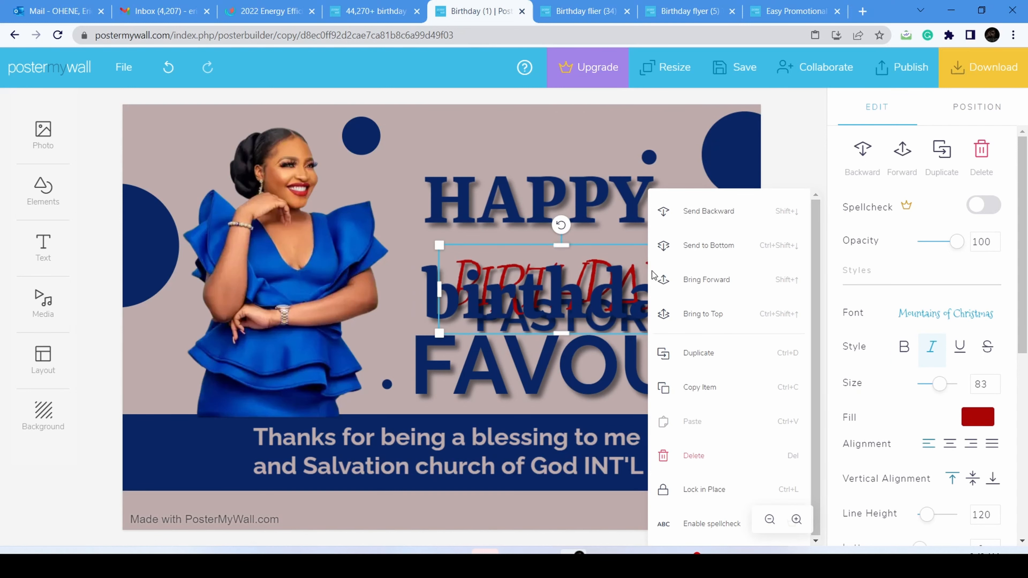
{"action": "left_click", "coordinate": [701, 318]}
{"action": "left_click_drag", "start_coordinate": [606, 276], "coordinate": [582, 250]}
- Bring the two-line HAPPY birthday text box to the top layer and move it up to the poster's upper edge
{"action": "left_click", "coordinate": [603, 190]}
{"action": "left_click_drag", "start_coordinate": [603, 191], "coordinate": [600, 161]}
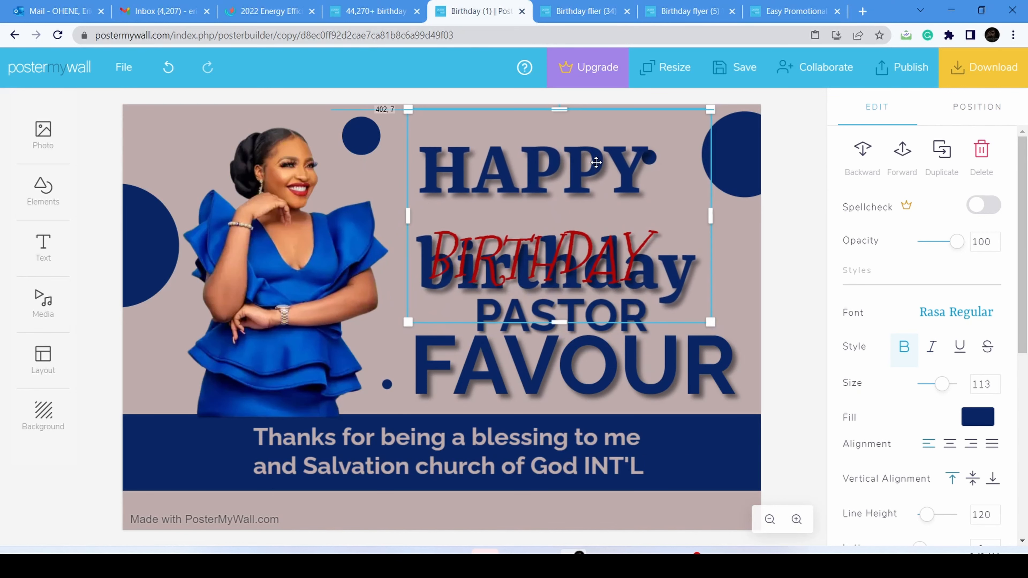
{"action": "right_click", "coordinate": [589, 172]}
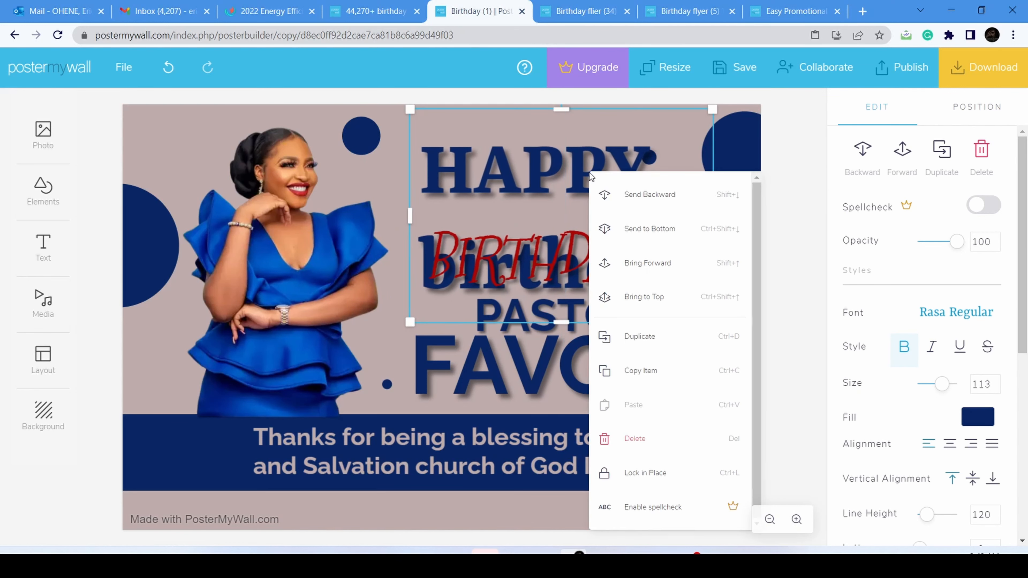
{"action": "left_click", "coordinate": [670, 298]}
{"action": "left_click_drag", "start_coordinate": [594, 157], "coordinate": [569, 169]}
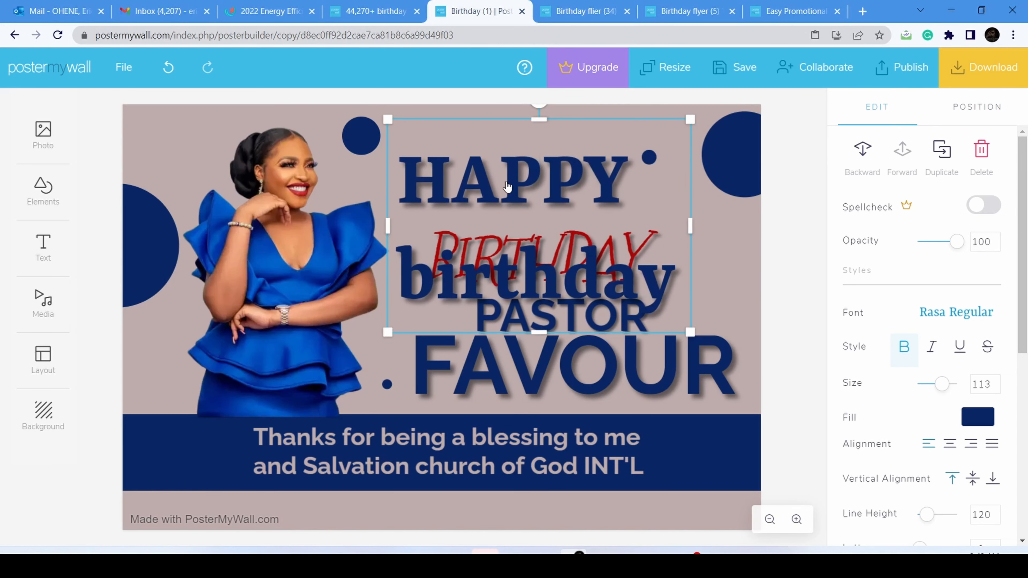
{"action": "left_click_drag", "start_coordinate": [507, 187], "coordinate": [515, 126]}
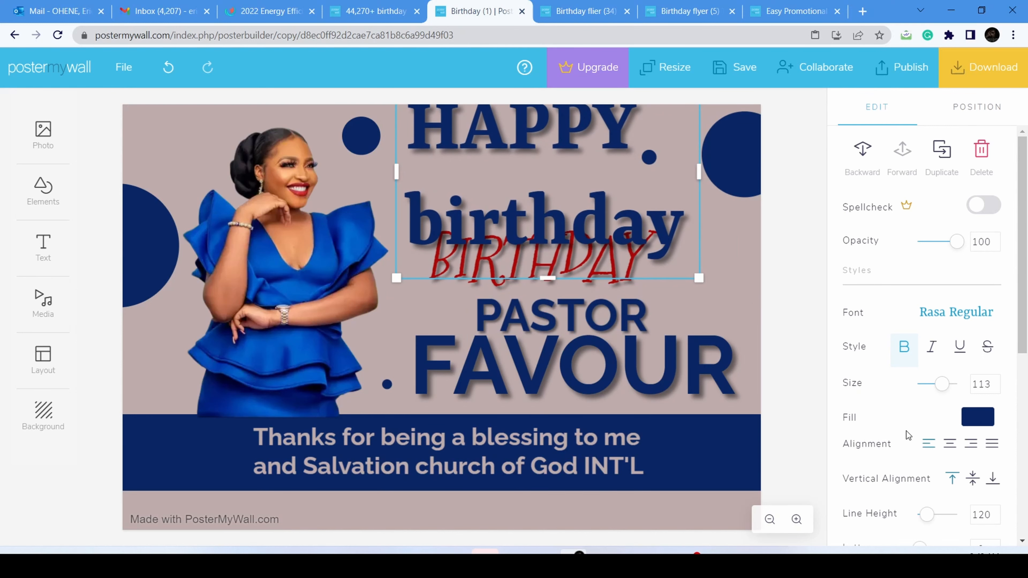
- Reduce the HAPPY birthday text's line height to 69 and move the box down so HAPPY is fully on the poster
{"action": "scroll", "coordinate": [882, 427], "scroll_direction": "down", "scroll_amount": 2}
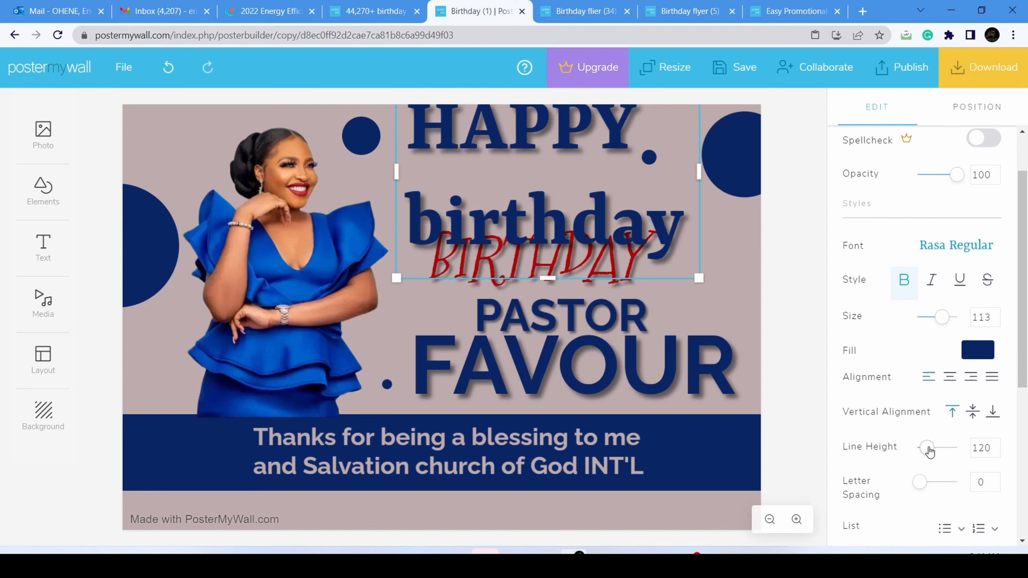
{"action": "left_click_drag", "start_coordinate": [931, 452], "coordinate": [927, 454]}
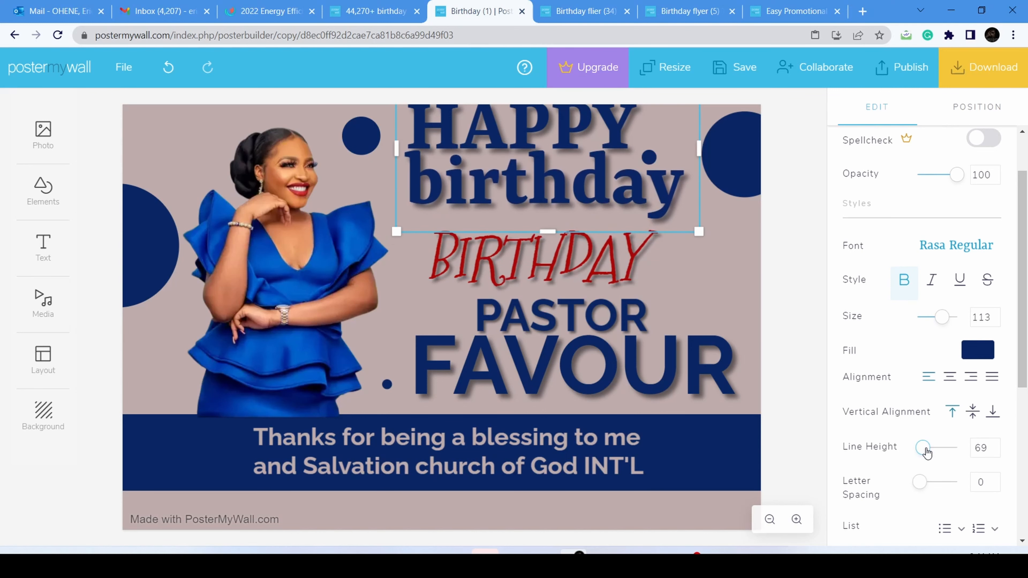
{"action": "left_click_drag", "start_coordinate": [657, 229], "coordinate": [652, 254]}
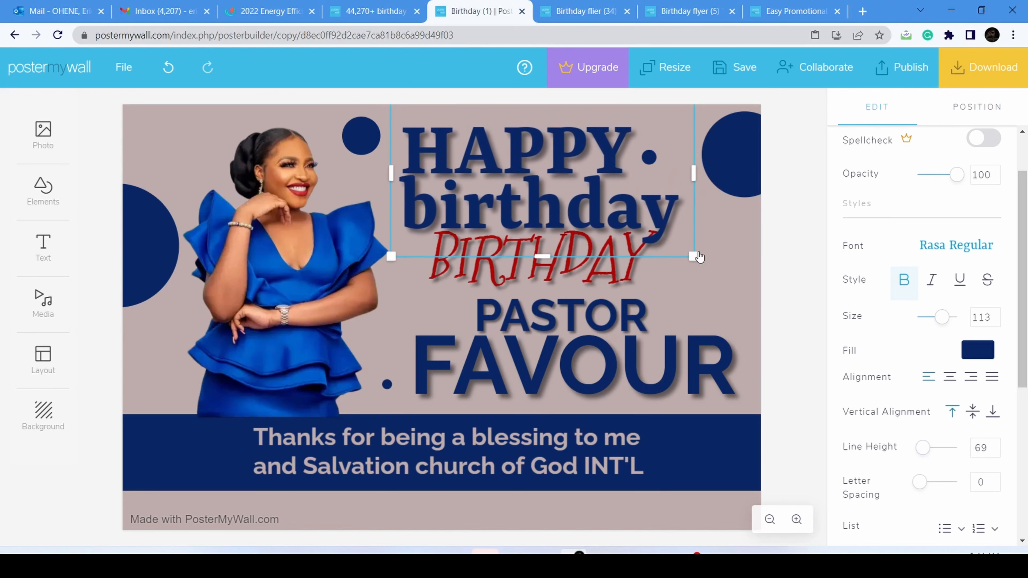
{"action": "left_click_drag", "start_coordinate": [926, 452], "coordinate": [927, 448]}
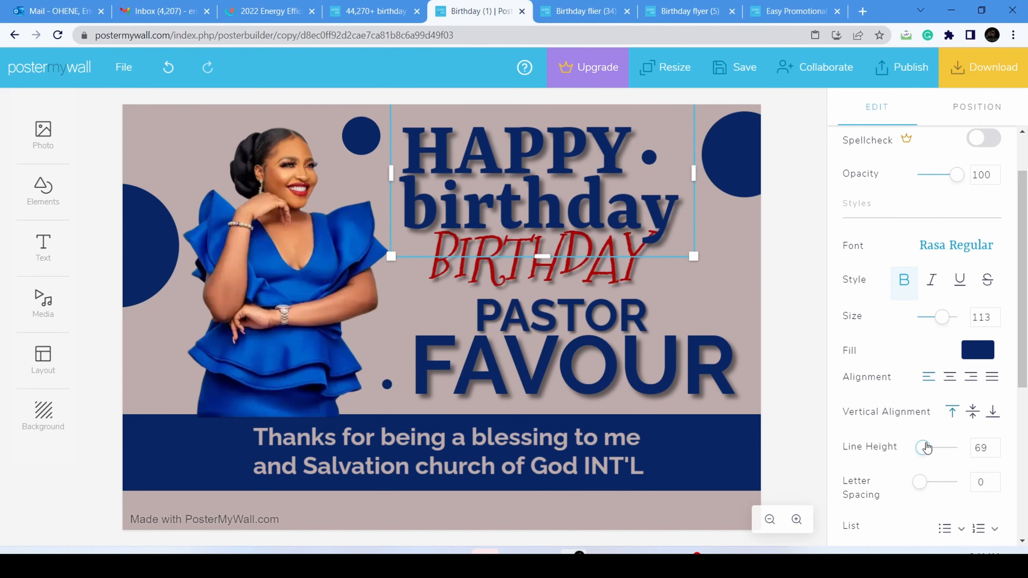
{"action": "left_click", "coordinate": [749, 258]}
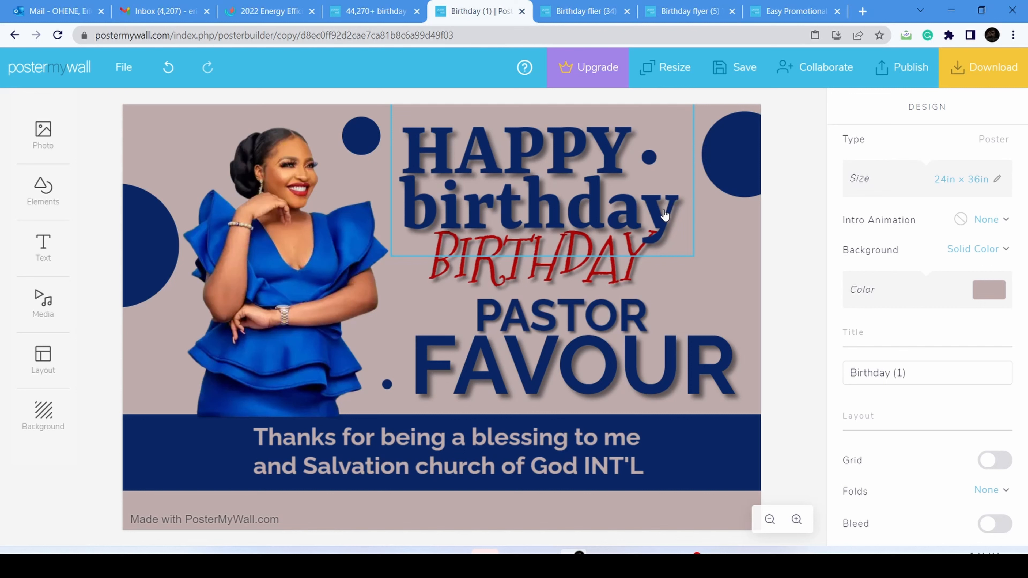
- Try to adjust the letter spacing of the word HAPPY
{"action": "left_click", "coordinate": [475, 157]}
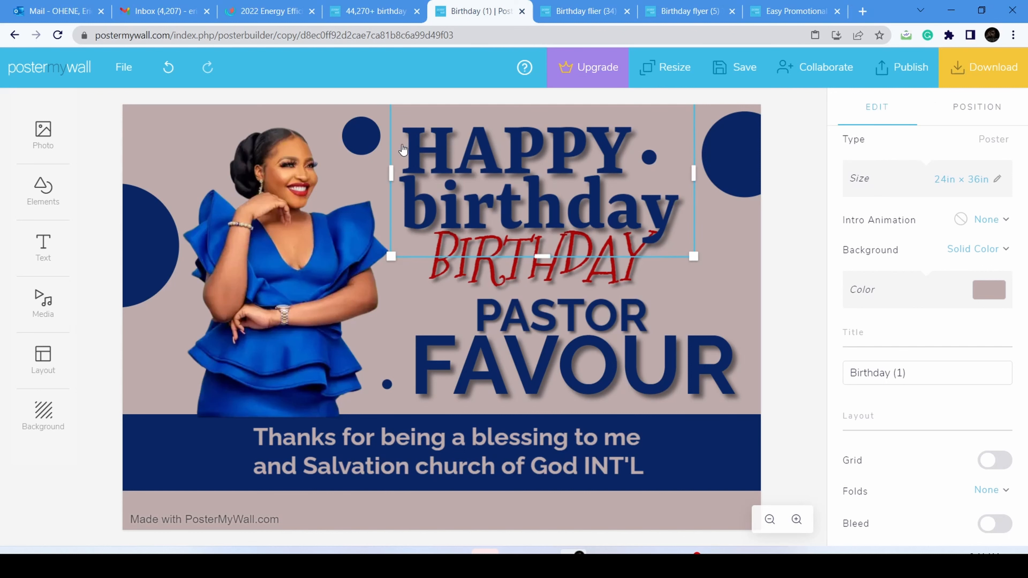
{"action": "left_click", "coordinate": [431, 140]}
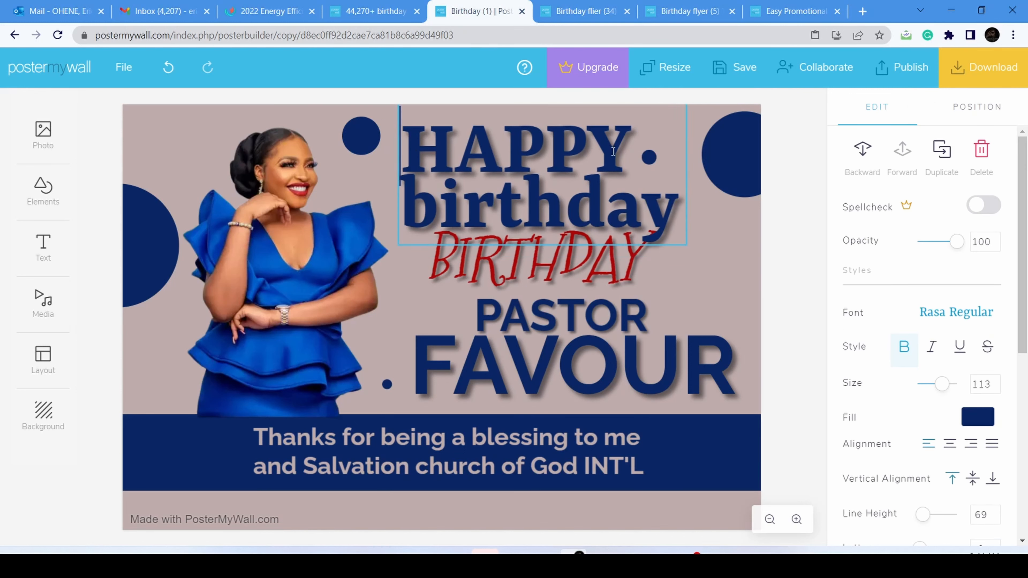
{"action": "left_click_drag", "start_coordinate": [631, 156], "coordinate": [423, 145]}
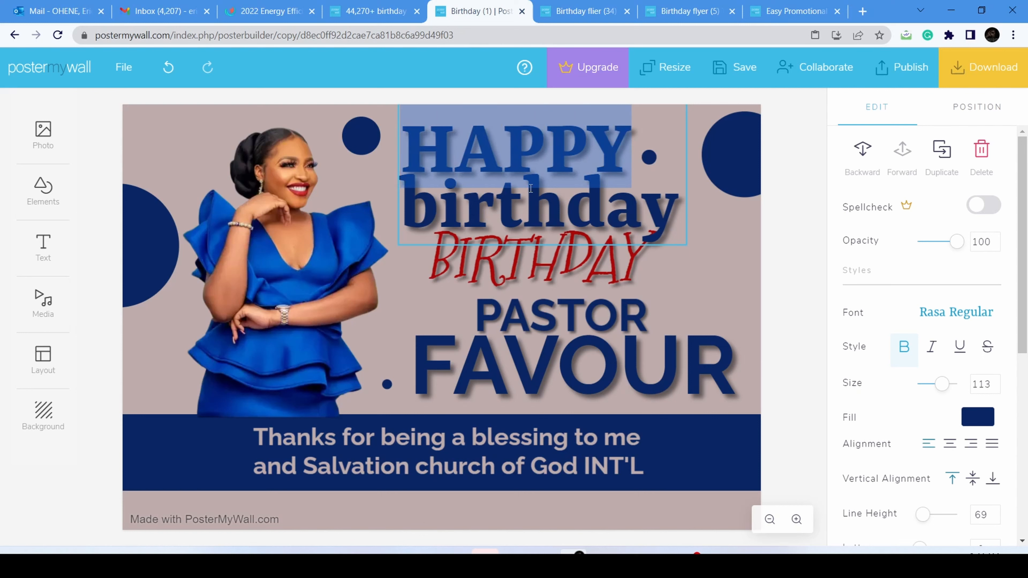
{"action": "scroll", "coordinate": [897, 403], "scroll_direction": "down", "scroll_amount": 3}
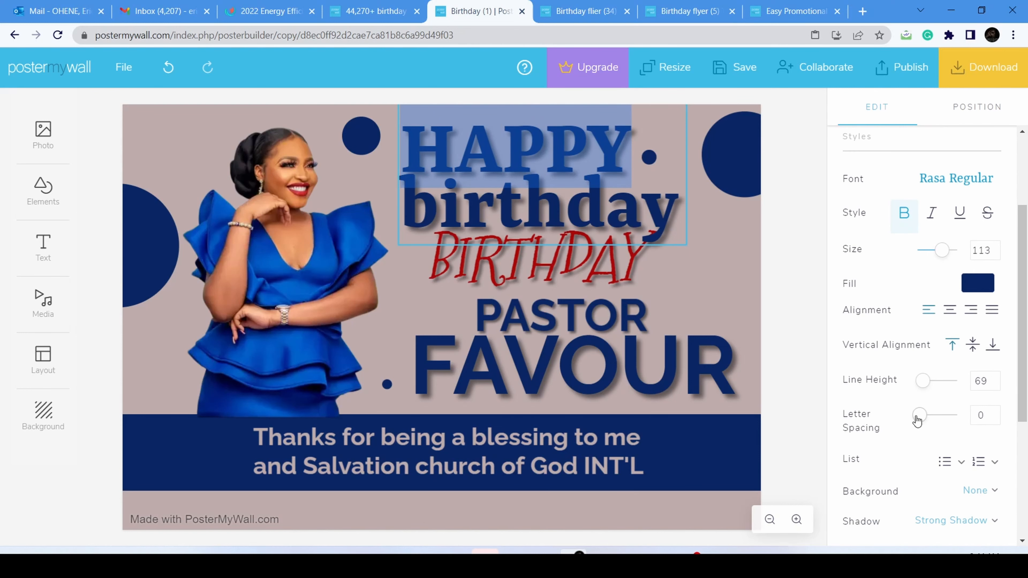
{"action": "left_click_drag", "start_coordinate": [917, 421], "coordinate": [917, 419]}
{"action": "left_click", "coordinate": [693, 290]}
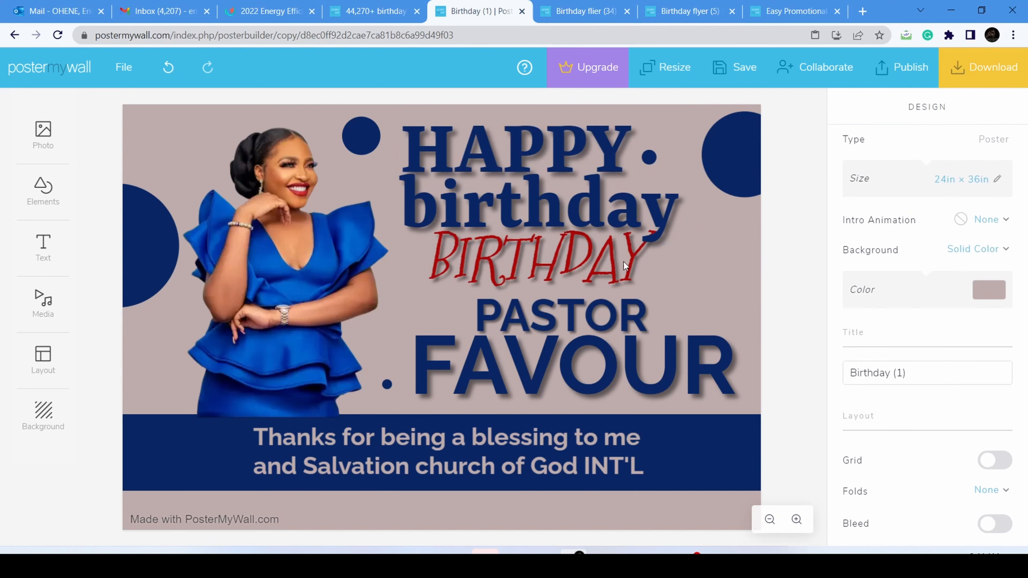
- Nudge the two-line text box down and delete its "birthday" line, leaving only HAPPY
{"action": "left_click_drag", "start_coordinate": [532, 156], "coordinate": [543, 166]}
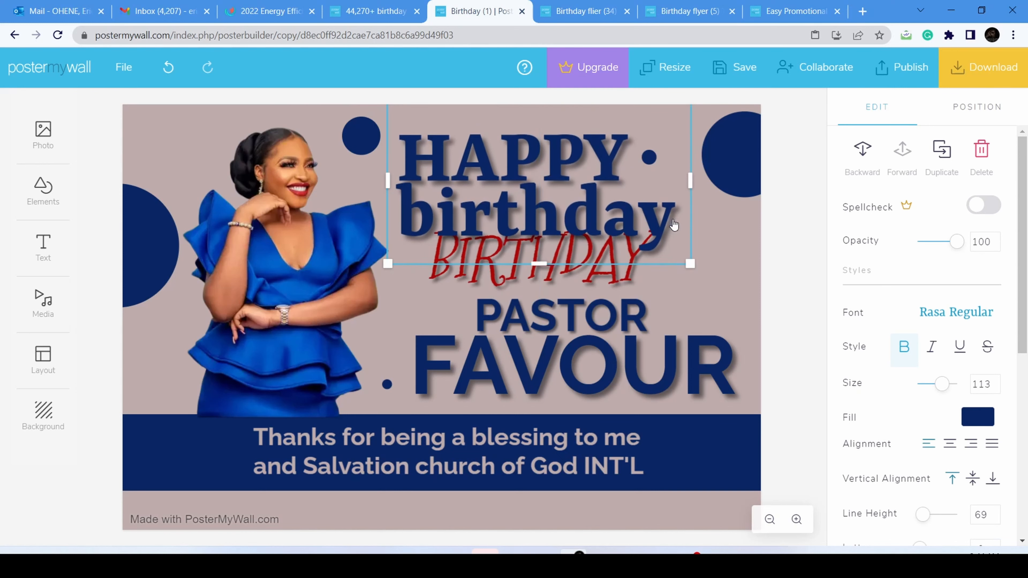
{"action": "left_click", "coordinate": [664, 217]}
{"action": "left_click_drag", "start_coordinate": [674, 213], "coordinate": [412, 212]}
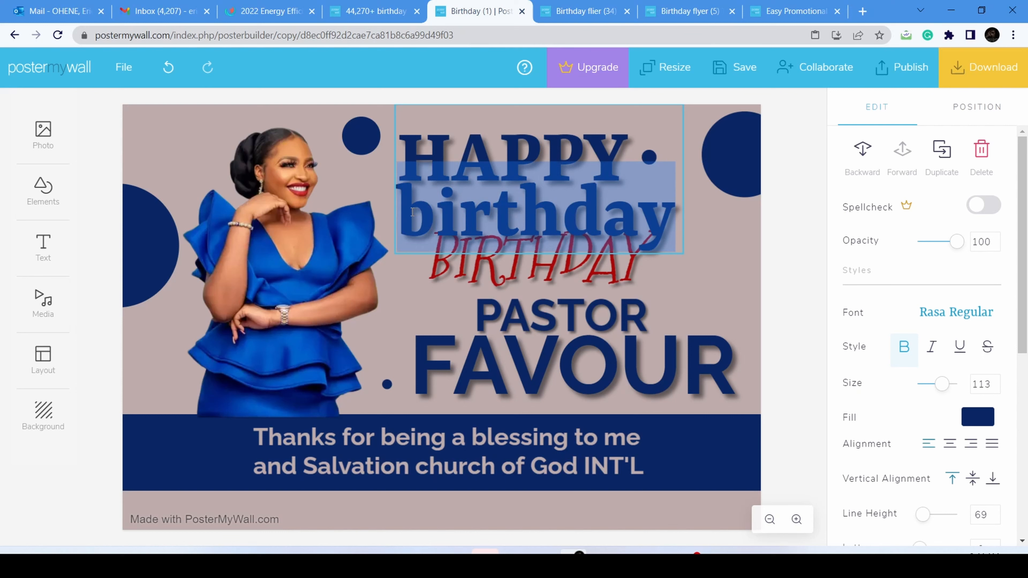
{"action": "key", "text": "BackSpace"}
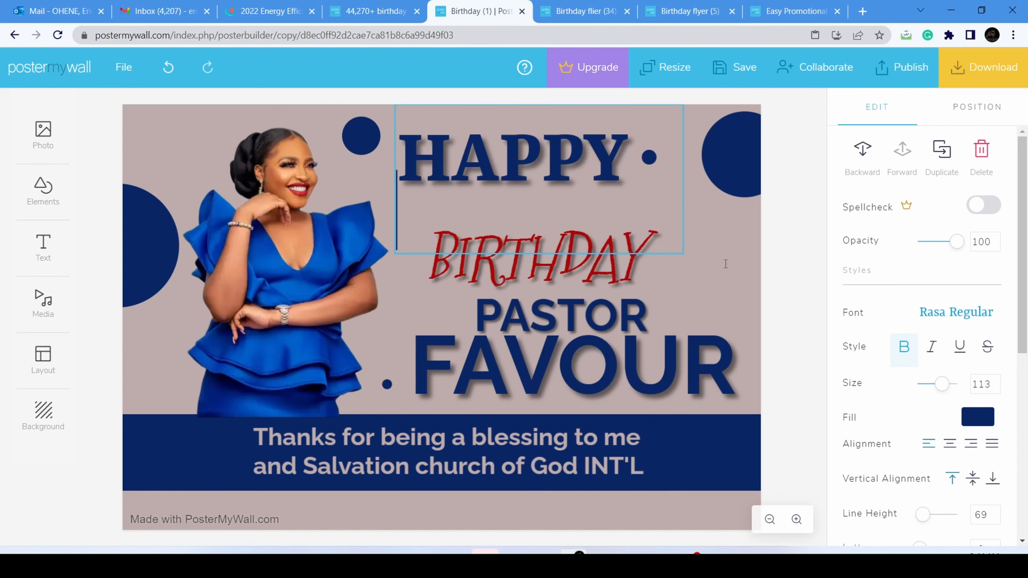
{"action": "key", "text": "BackSpace"}
{"action": "left_click", "coordinate": [690, 239]}
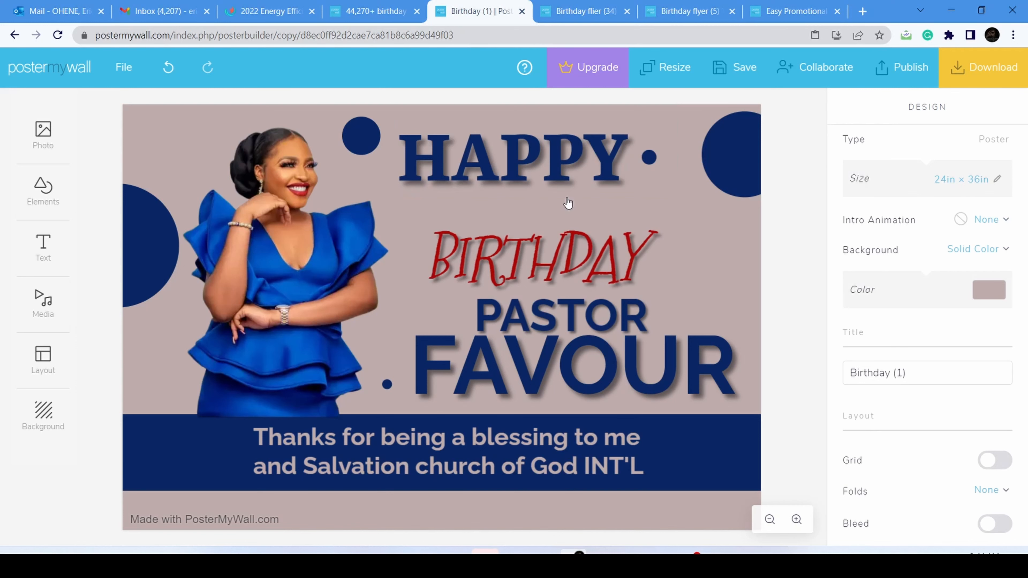
- Paste a copy of the HAPPY text box and stack the two, with the lower one over the red BIRTHDAY text
{"action": "left_click", "coordinate": [556, 163]}
{"action": "left_click_drag", "start_coordinate": [556, 164], "coordinate": [556, 173]}
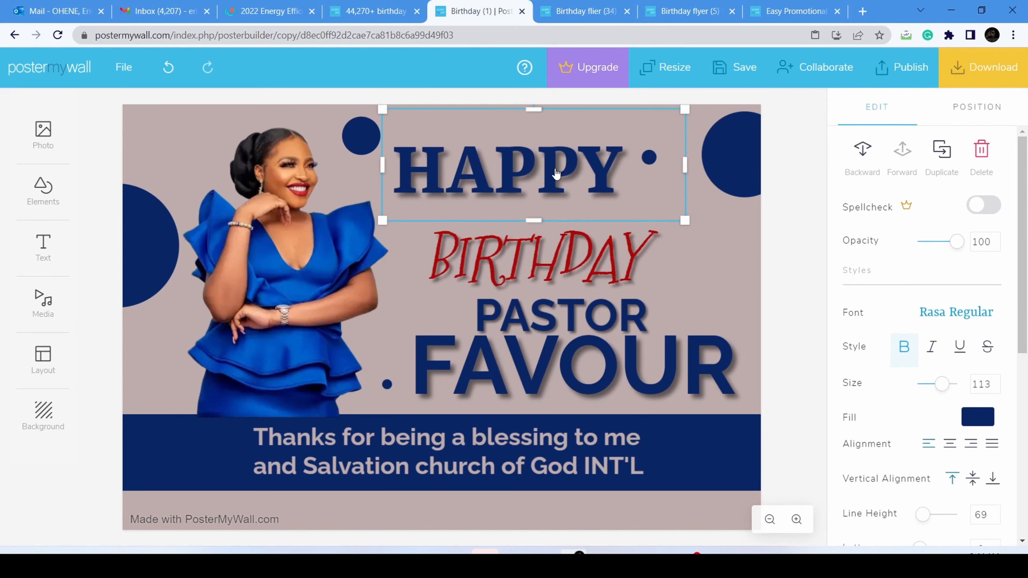
{"action": "key", "text": "Right"}
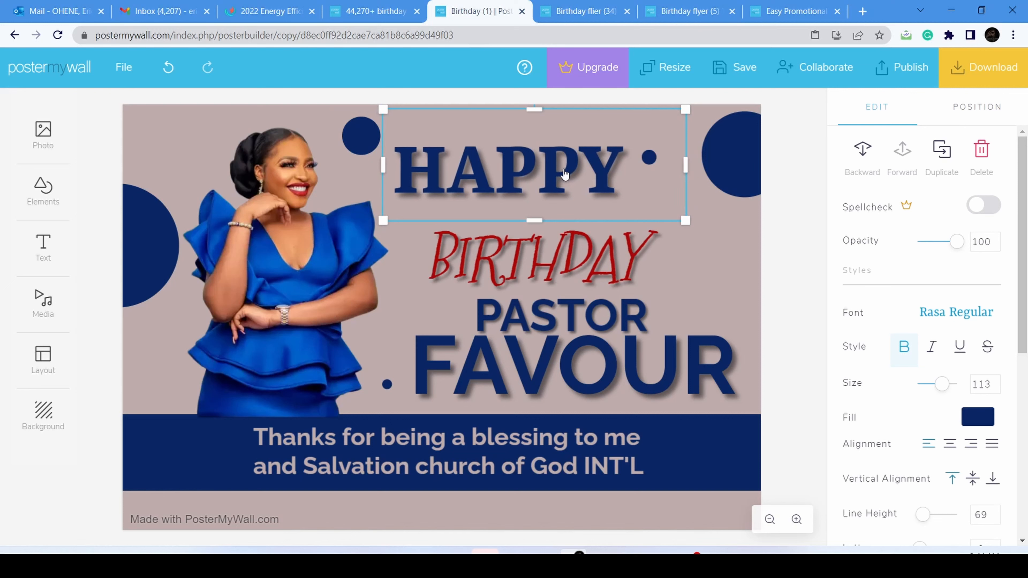
{"action": "key", "text": "ctrl+v"}
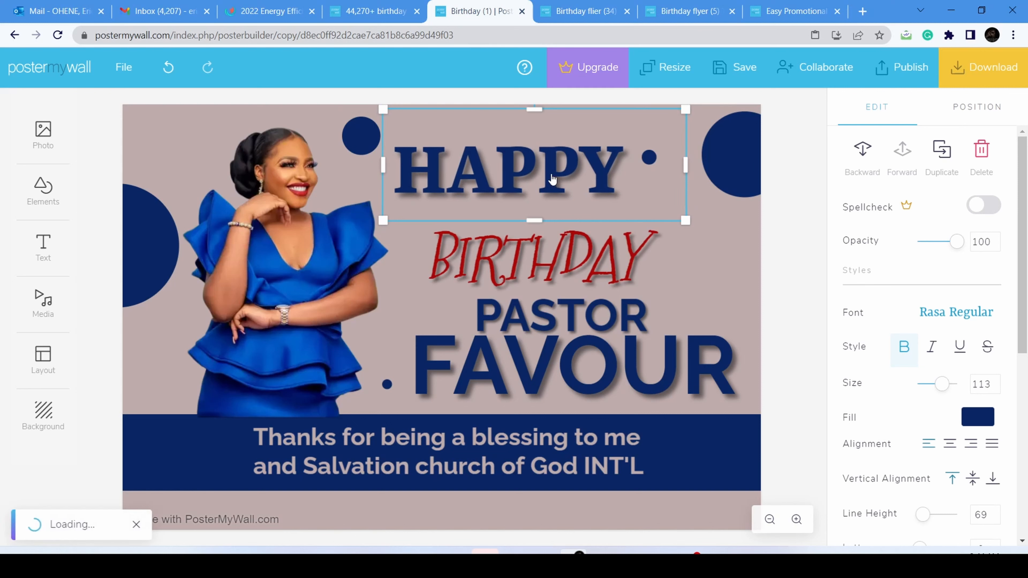
{"action": "left_click_drag", "start_coordinate": [551, 182], "coordinate": [559, 247]}
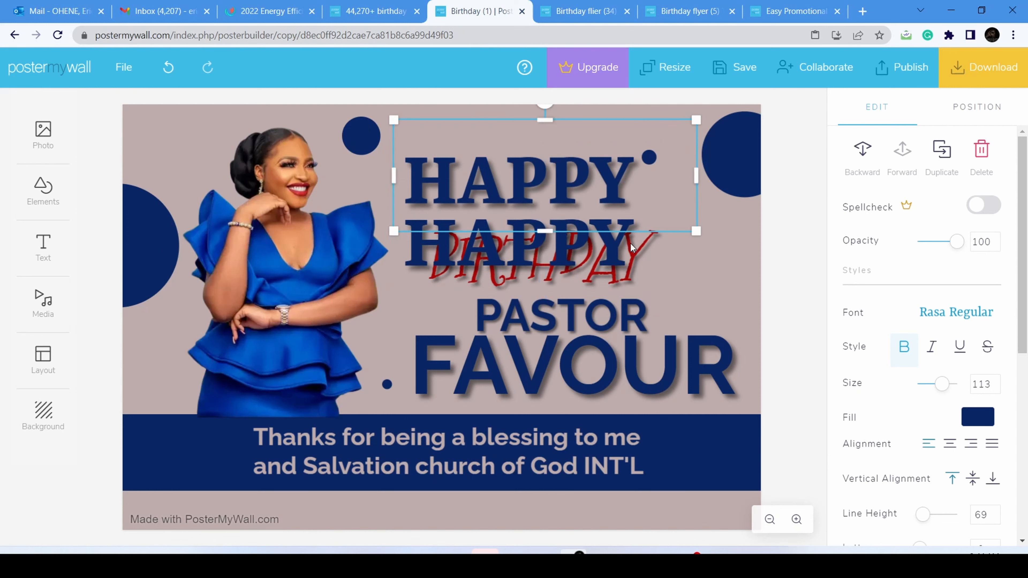
- Replace the lower HAPPY copy's text with BIRTHDAY in capitals
{"action": "double_click", "coordinate": [621, 244]}
{"action": "key", "text": "BackSpace"}
{"action": "key", "text": "BackSpace"}
{"action": "key", "text": "BackSpace"}
{"action": "key", "text": "BackSpace"}
{"action": "key", "text": "BackSpace"}
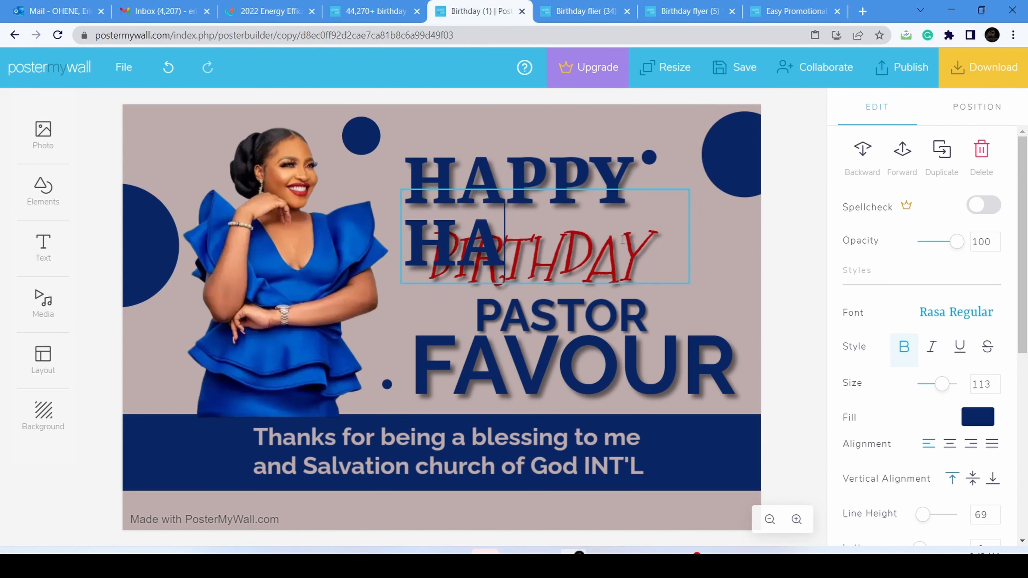
{"action": "key", "text": "Caps_Lock"}
{"action": "type", "text": "B"}
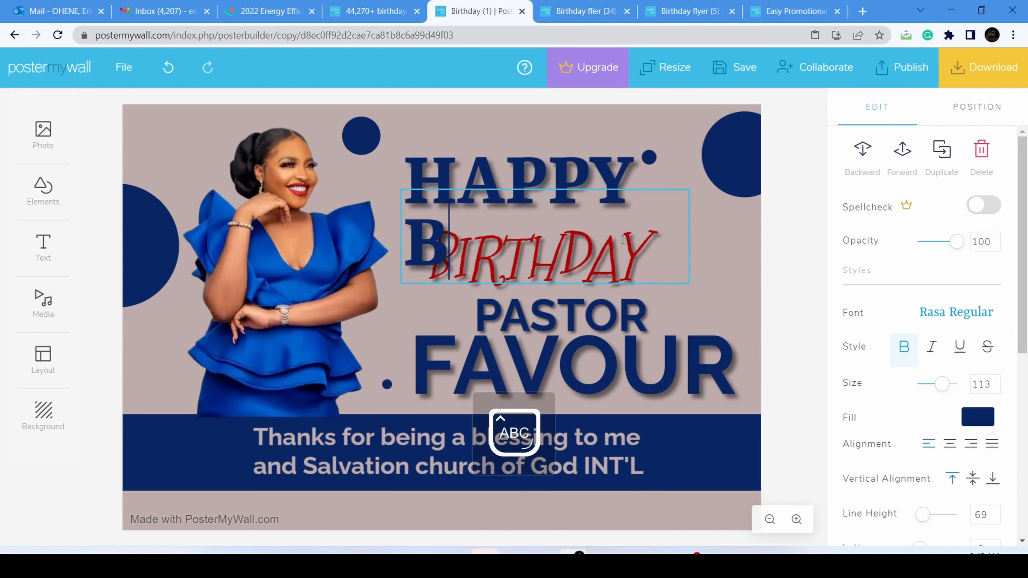
{"action": "type", "text": "IRTHDAT"}
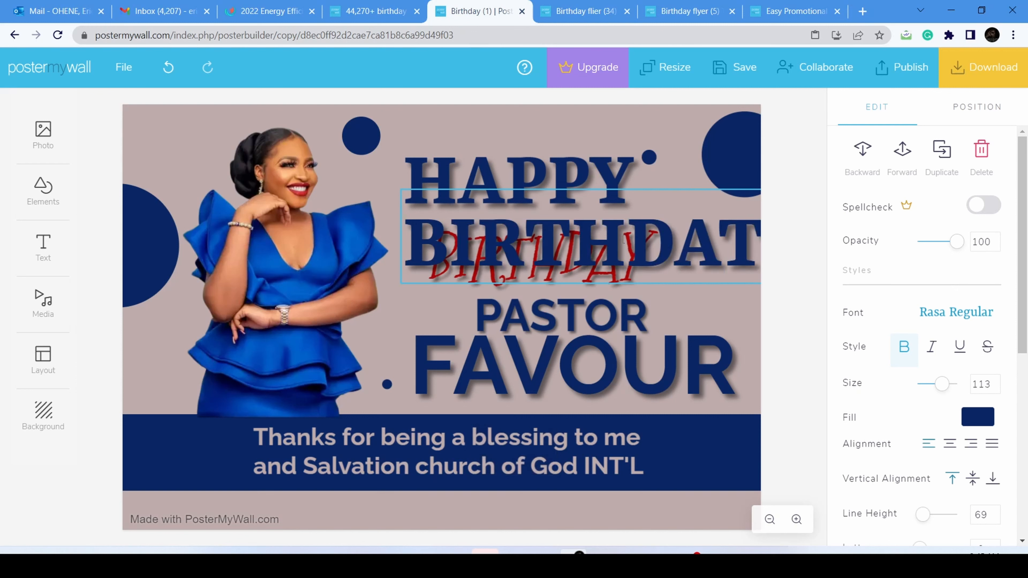
{"action": "key", "text": "BackSpace"}
{"action": "type", "text": "Y"}
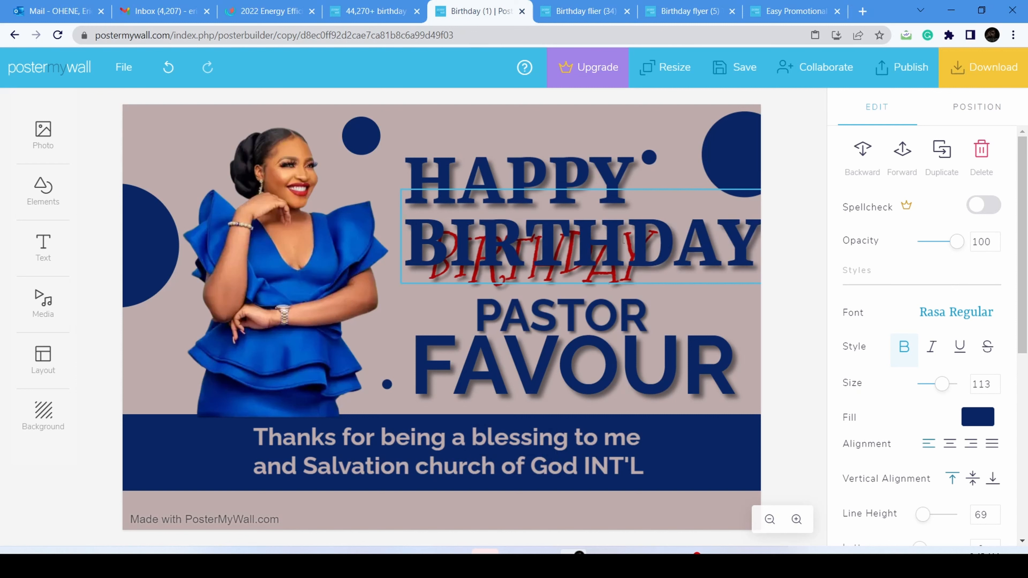
- Move the navy BIRTHDAY text up over HAPPY and park the red BIRTHDAY text over the thank-you banner at the poster's bottom
{"action": "left_click_drag", "start_coordinate": [629, 245], "coordinate": [611, 216]}
{"action": "left_click", "coordinate": [609, 283]}
{"action": "left_click", "coordinate": [576, 271]}
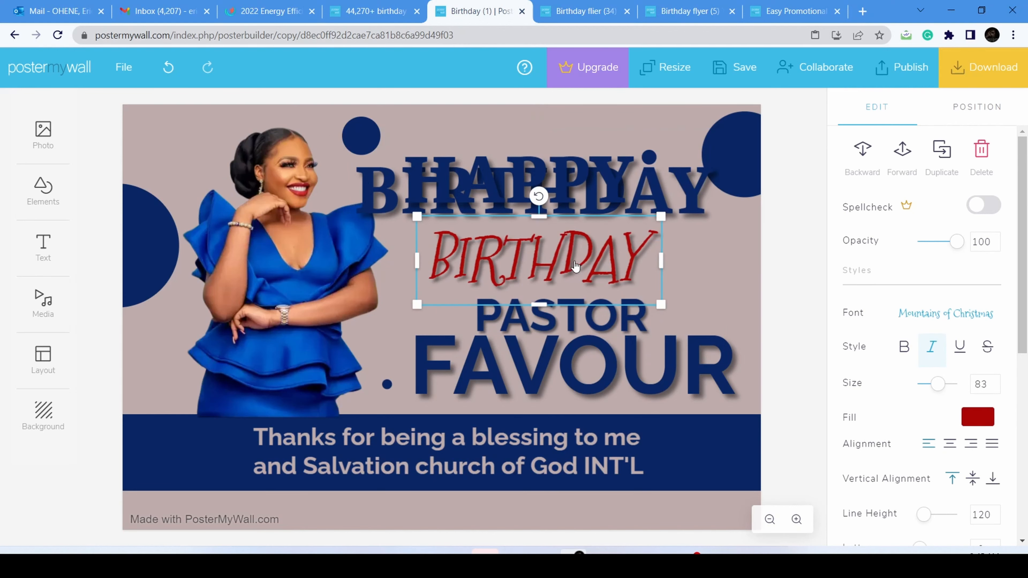
{"action": "left_click_drag", "start_coordinate": [575, 271], "coordinate": [603, 483]}
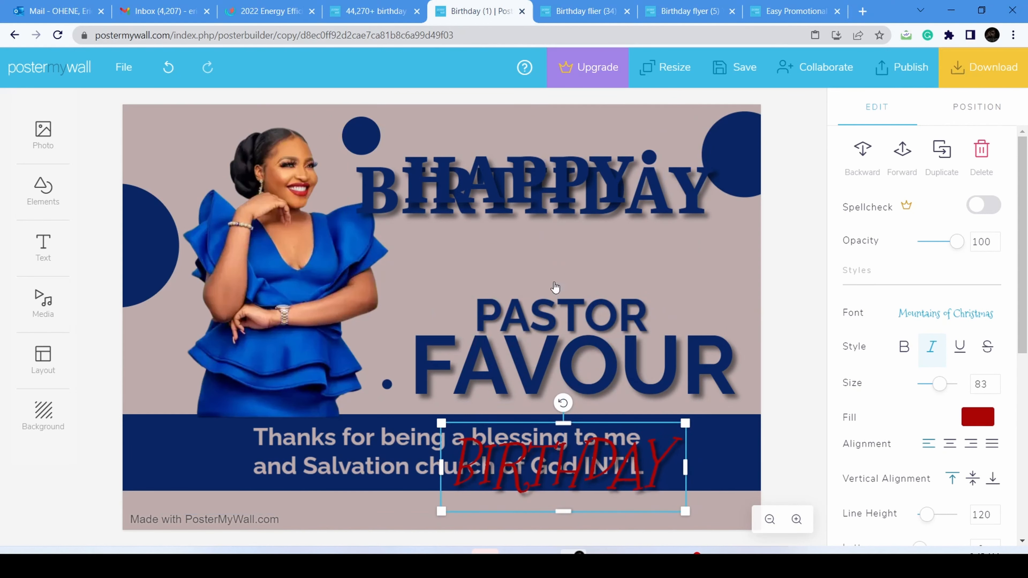
- Place the navy BIRTHDAY text directly beneath HAPPY and shift HAPPY left so both words start near the same edge
{"action": "left_click", "coordinate": [566, 187]}
{"action": "left_click_drag", "start_coordinate": [566, 184], "coordinate": [562, 230]}
{"action": "left_click_drag", "start_coordinate": [555, 128], "coordinate": [555, 175]}
{"action": "left_click", "coordinate": [558, 240]}
{"action": "left_click_drag", "start_coordinate": [557, 241], "coordinate": [575, 240]}
{"action": "left_click_drag", "start_coordinate": [572, 183], "coordinate": [543, 189]}
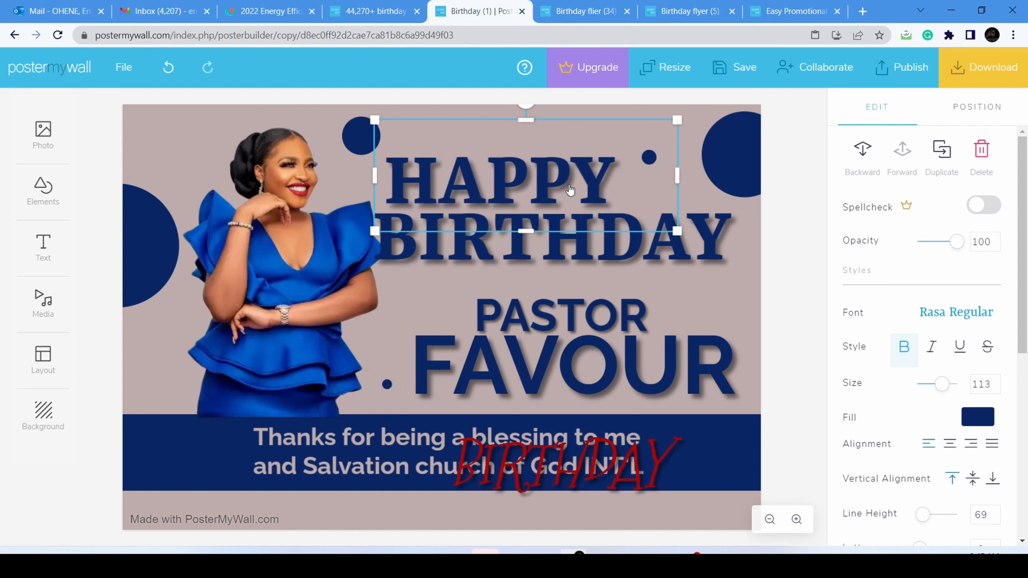
- Set the letter spacing of the word HAPPY to 43
{"action": "left_click", "coordinate": [598, 162]}
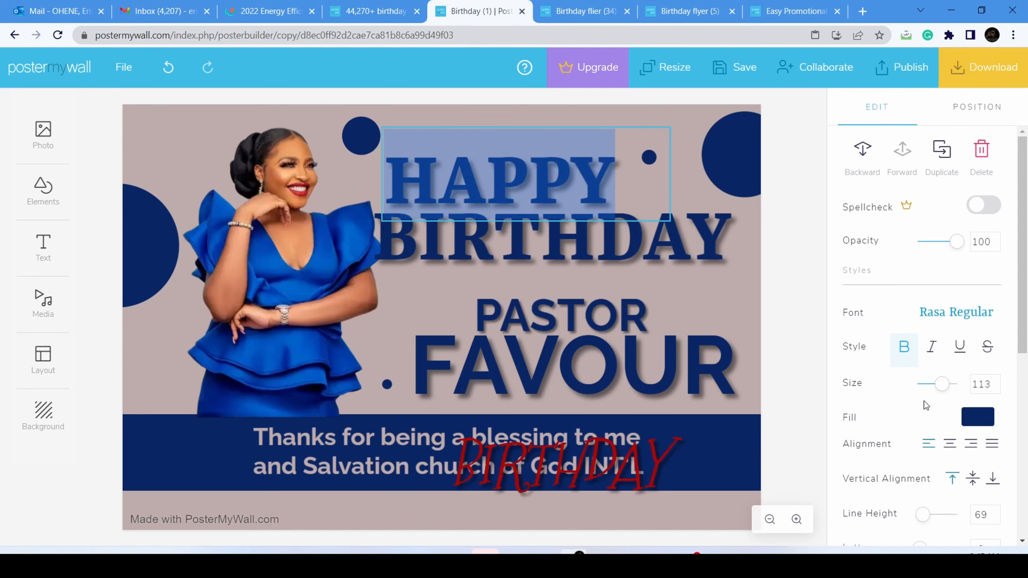
{"action": "scroll", "coordinate": [898, 428], "scroll_direction": "down", "scroll_amount": 3}
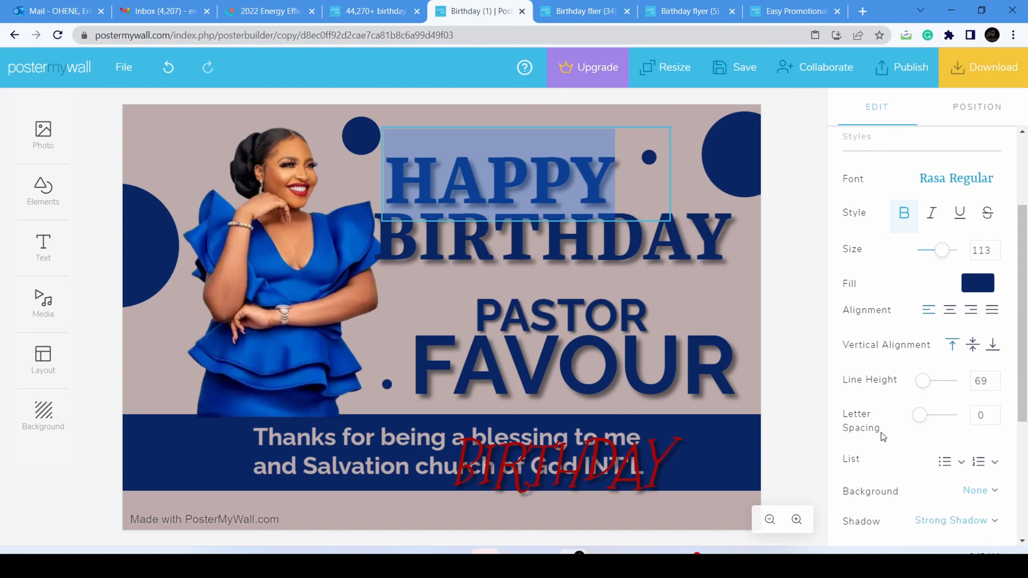
{"action": "left_click_drag", "start_coordinate": [921, 417], "coordinate": [924, 420]}
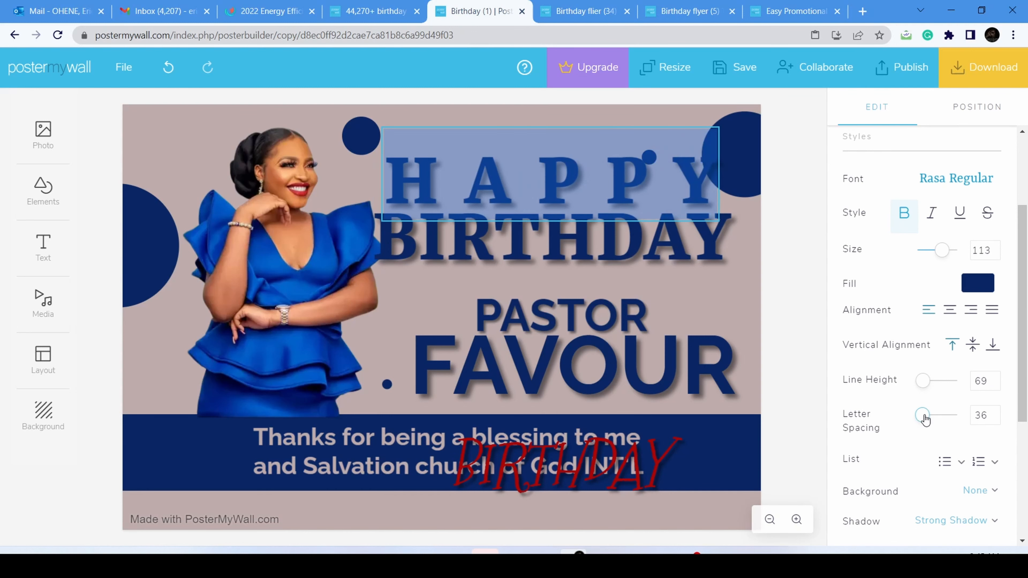
{"action": "left_click", "coordinate": [995, 412]}
{"action": "left_click", "coordinate": [995, 412]}
{"action": "left_click", "coordinate": [994, 412]}
{"action": "left_click", "coordinate": [995, 413]}
{"action": "left_click", "coordinate": [994, 412]}
{"action": "left_click", "coordinate": [994, 412]}
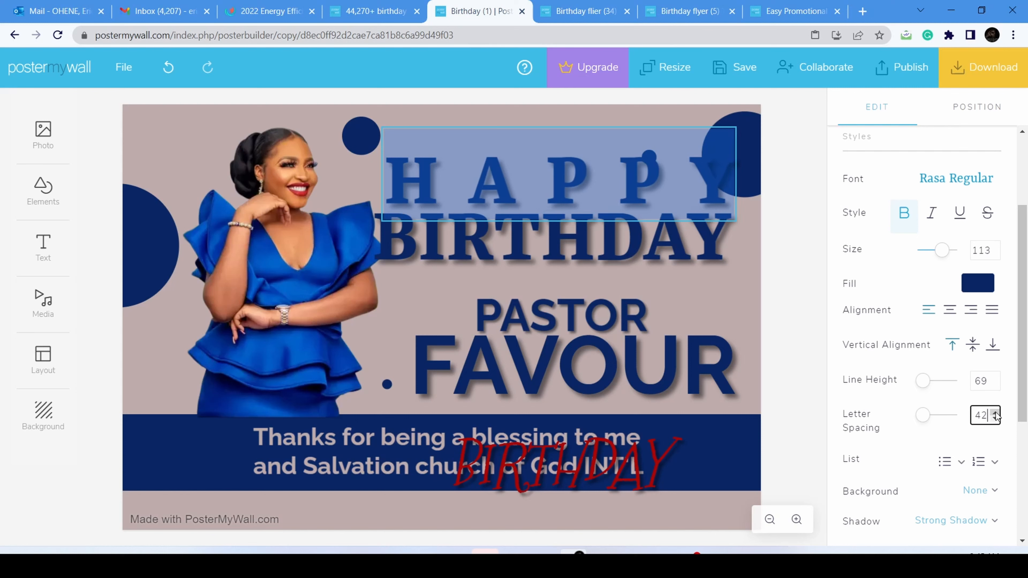
{"action": "left_click", "coordinate": [994, 412]}
{"action": "left_click", "coordinate": [790, 348]}
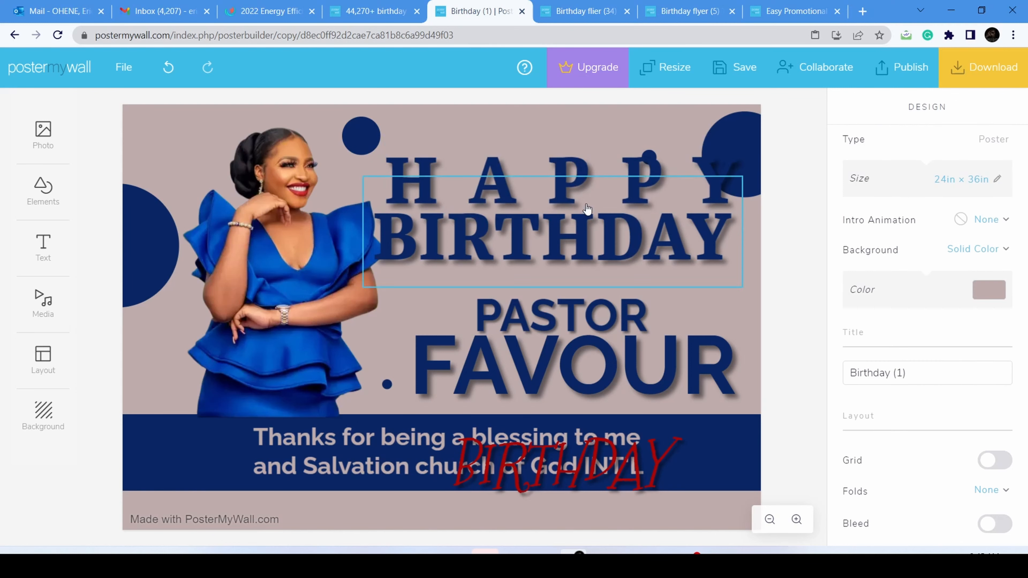
- Nudge HAPPY slightly left and down, and set the navy BIRTHDAY text's letter spacing to -4
{"action": "left_click", "coordinate": [586, 190]}
{"action": "left_click_drag", "start_coordinate": [586, 190], "coordinate": [584, 192]}
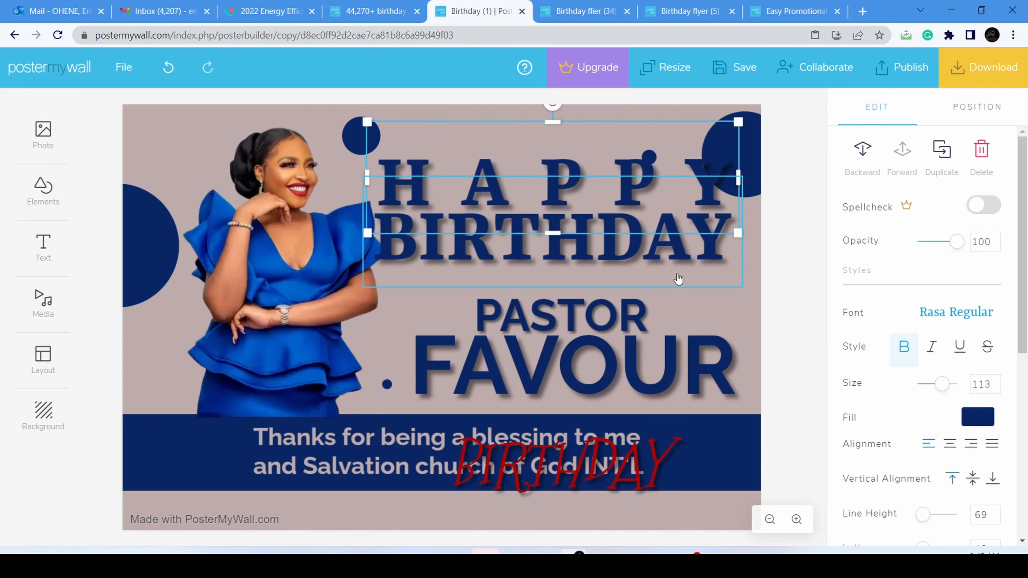
{"action": "left_click", "coordinate": [646, 238]}
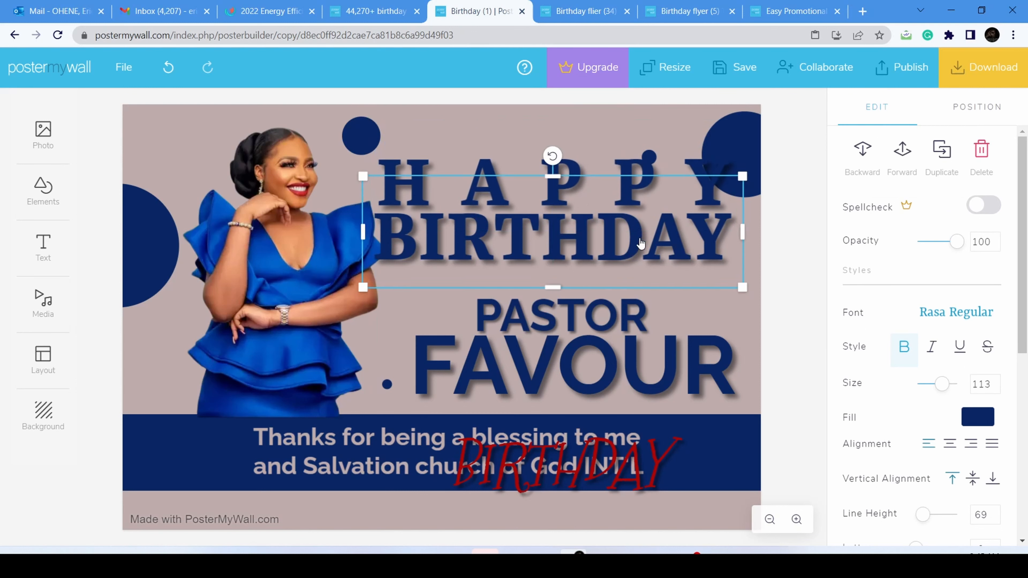
{"action": "left_click", "coordinate": [644, 236]}
{"action": "double_click", "coordinate": [671, 234]}
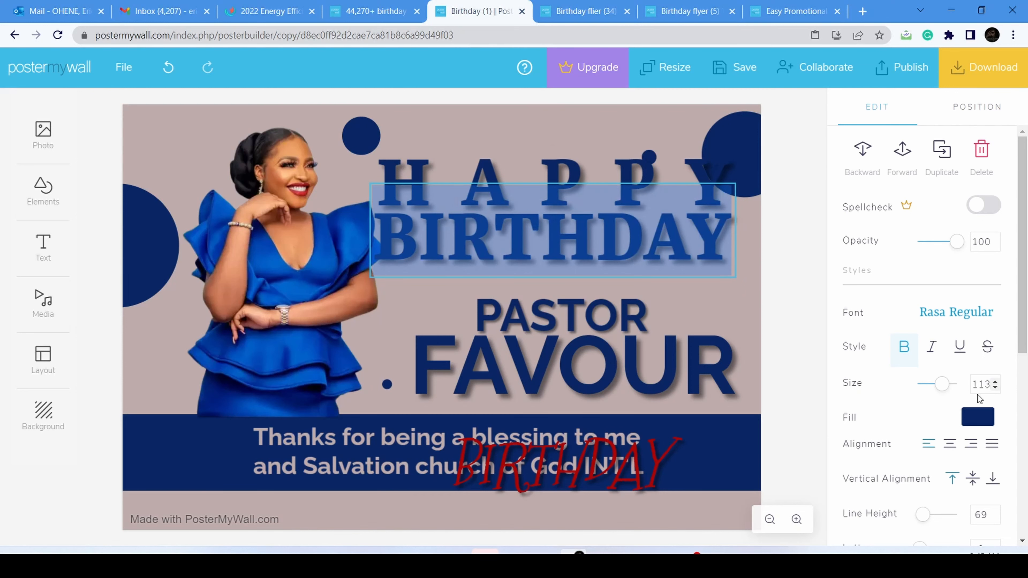
{"action": "scroll", "coordinate": [949, 423], "scroll_direction": "down", "scroll_amount": 3}
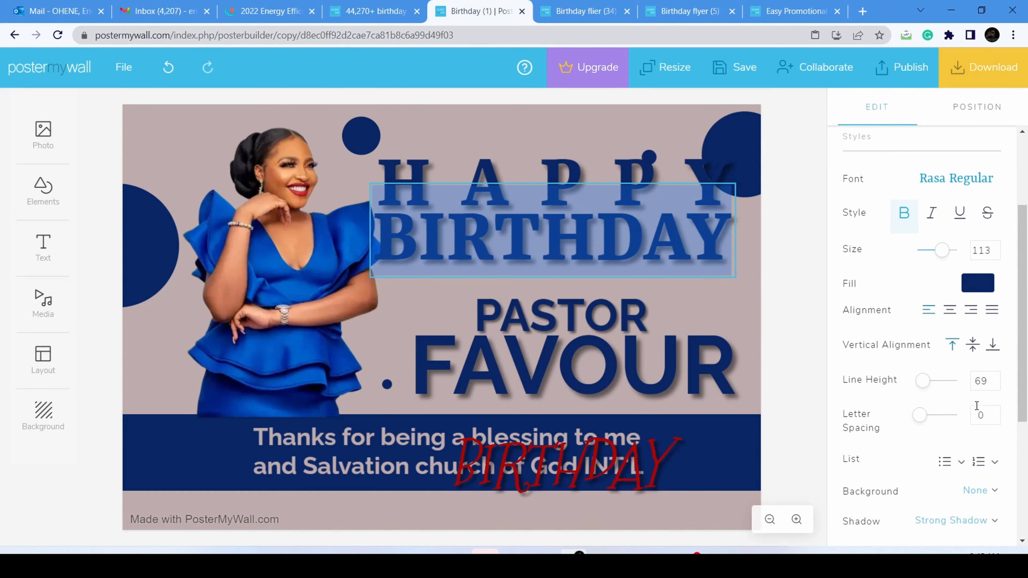
{"action": "left_click", "coordinate": [995, 420]}
{"action": "left_click", "coordinate": [995, 420]}
{"action": "left_click", "coordinate": [994, 420]}
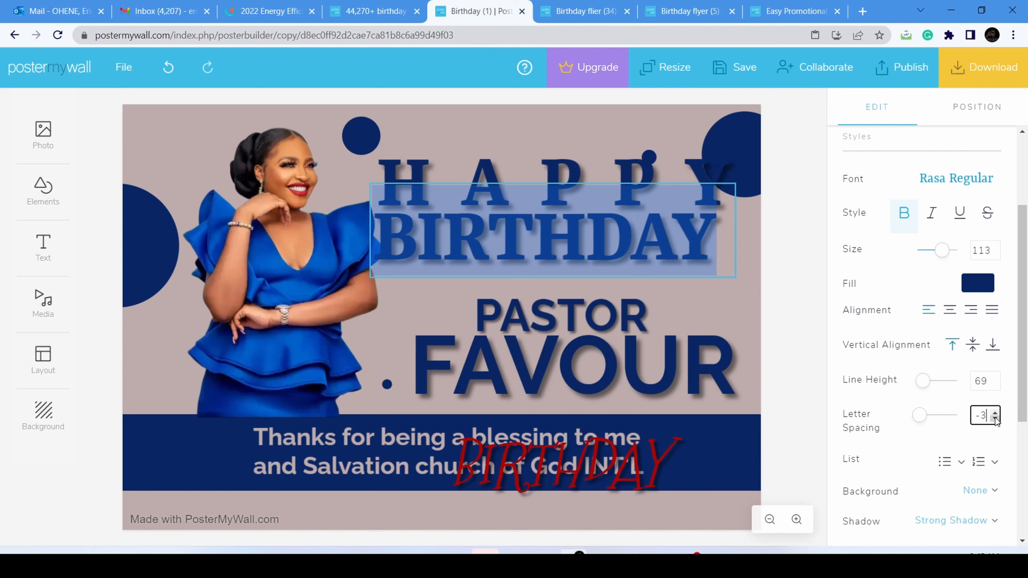
{"action": "left_click", "coordinate": [995, 420]}
{"action": "left_click", "coordinate": [605, 184]}
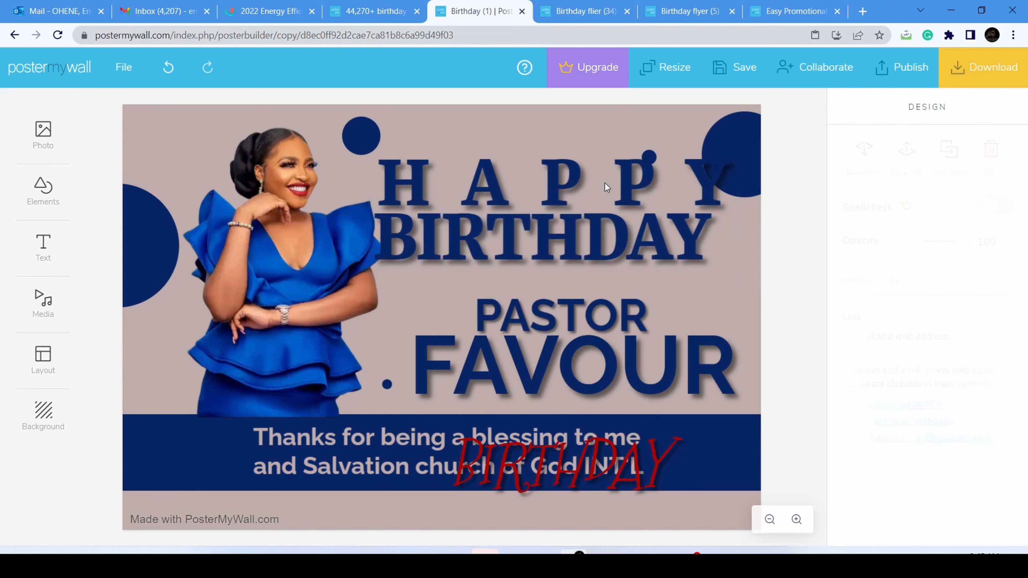
{"action": "left_click", "coordinate": [698, 295]}
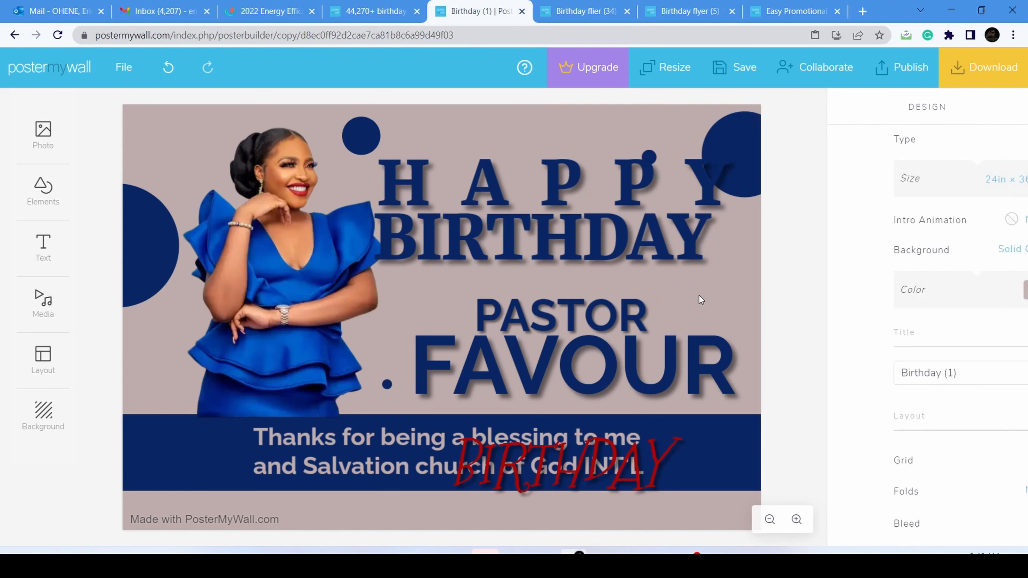
- Set the letter spacing of the whole word HAPPY to 38 to match the width of BIRTHDAY
{"action": "double_click", "coordinate": [631, 178]}
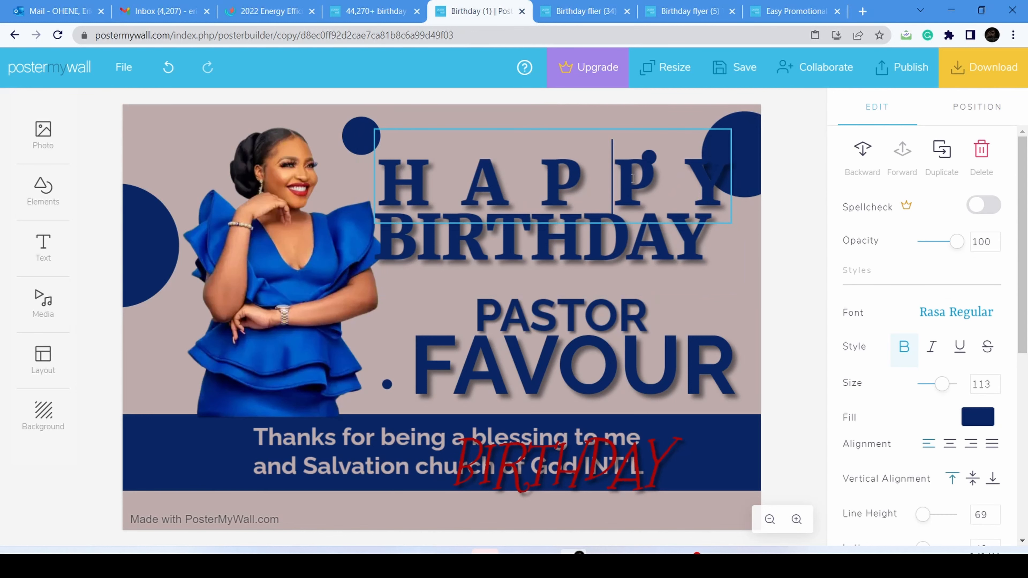
{"action": "left_click_drag", "start_coordinate": [687, 176], "coordinate": [448, 175]}
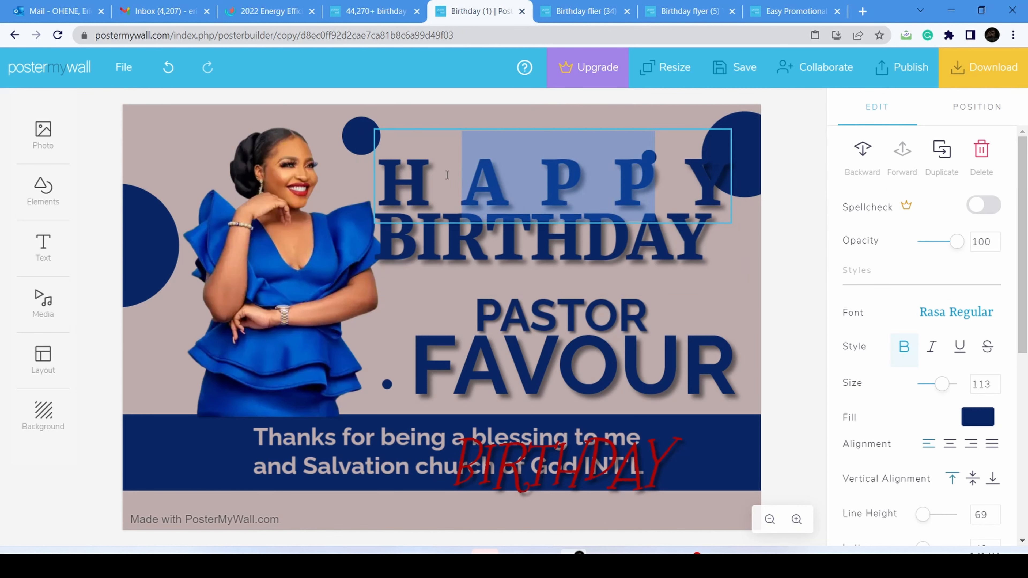
{"action": "mouse_move", "coordinate": [659, 183]}
{"action": "left_mouse_down"}
{"action": "mouse_move", "coordinate": [412, 174]}
{"action": "mouse_move", "coordinate": [656, 178]}
{"action": "left_mouse_up"}
{"action": "left_click", "coordinate": [413, 174]}
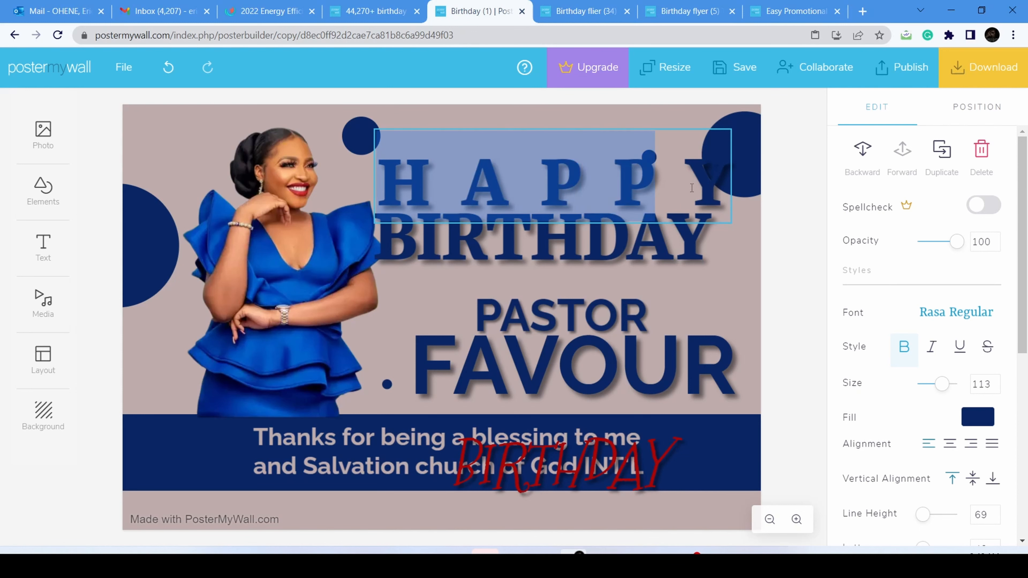
{"action": "left_click_drag", "start_coordinate": [721, 184], "coordinate": [724, 185]}
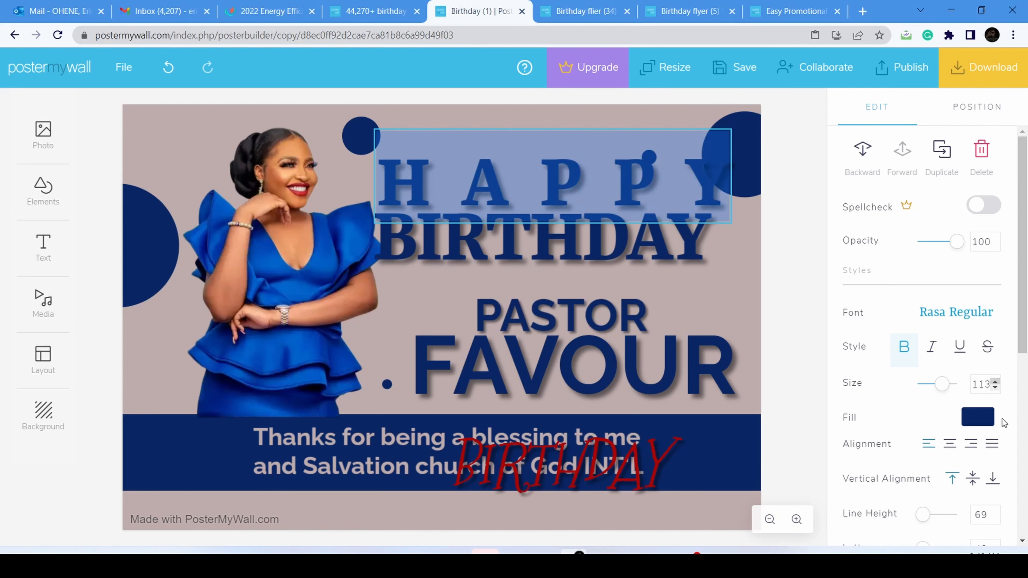
{"action": "scroll", "coordinate": [921, 397], "scroll_direction": "down", "scroll_amount": 5}
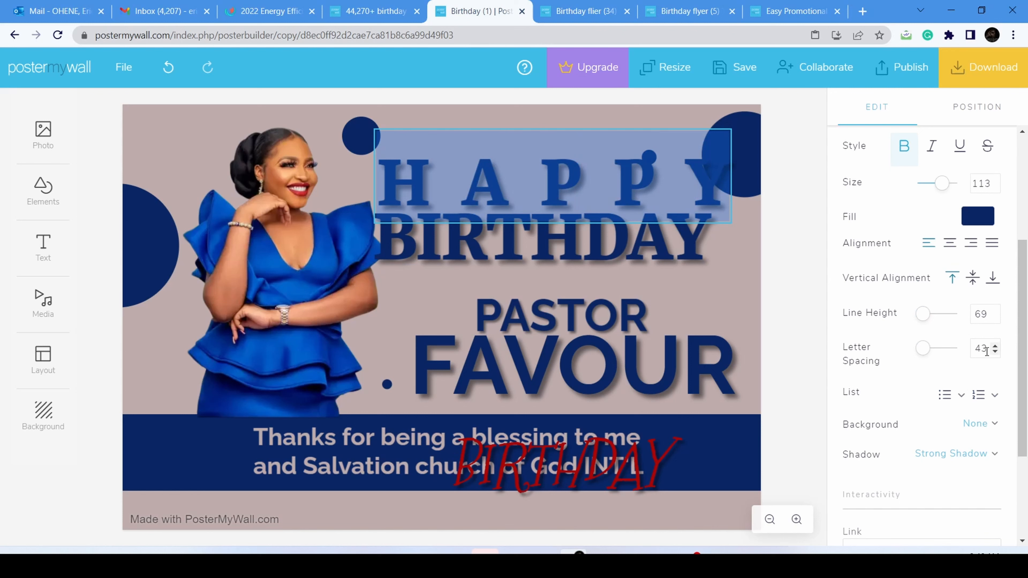
{"action": "left_click", "coordinate": [995, 352]}
{"action": "left_click", "coordinate": [995, 352]}
{"action": "left_click", "coordinate": [995, 351]}
{"action": "left_click", "coordinate": [995, 351]}
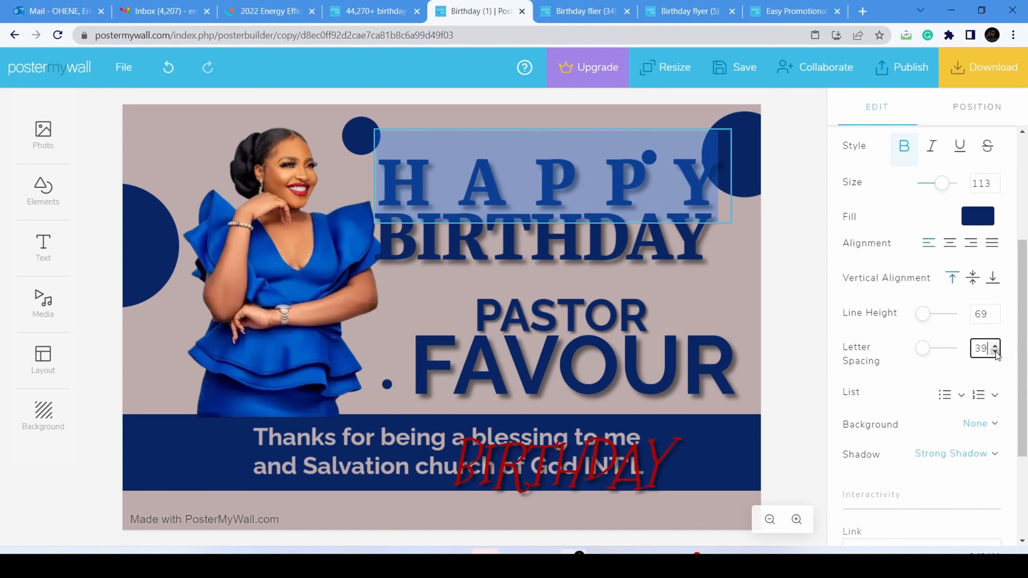
{"action": "left_click", "coordinate": [995, 352]}
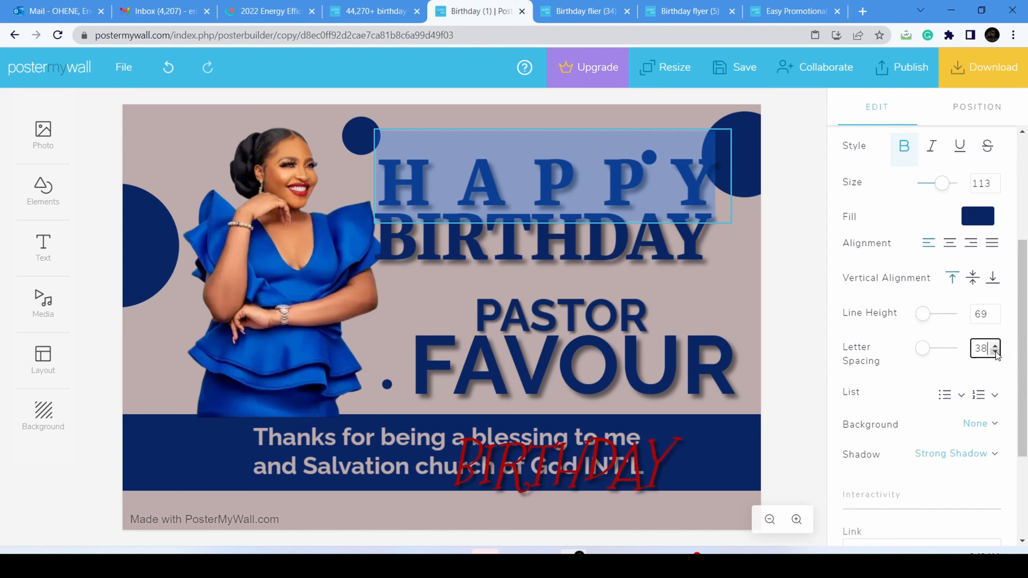
{"action": "left_click", "coordinate": [675, 279]}
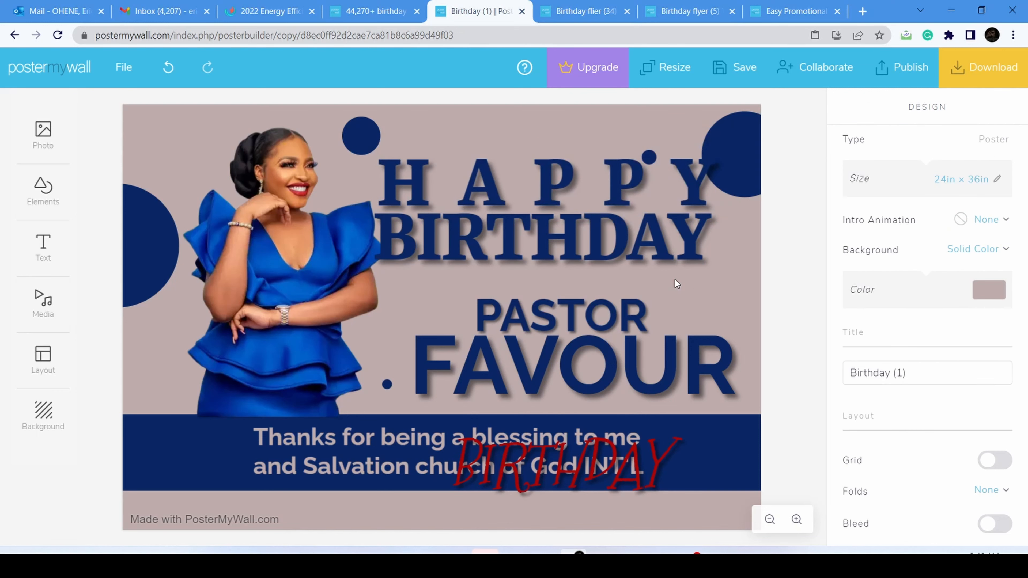
- Move PASTOR slightly up toward the heading and reposition the navy BIRTHDAY text a little lower
{"action": "left_click", "coordinate": [664, 239]}
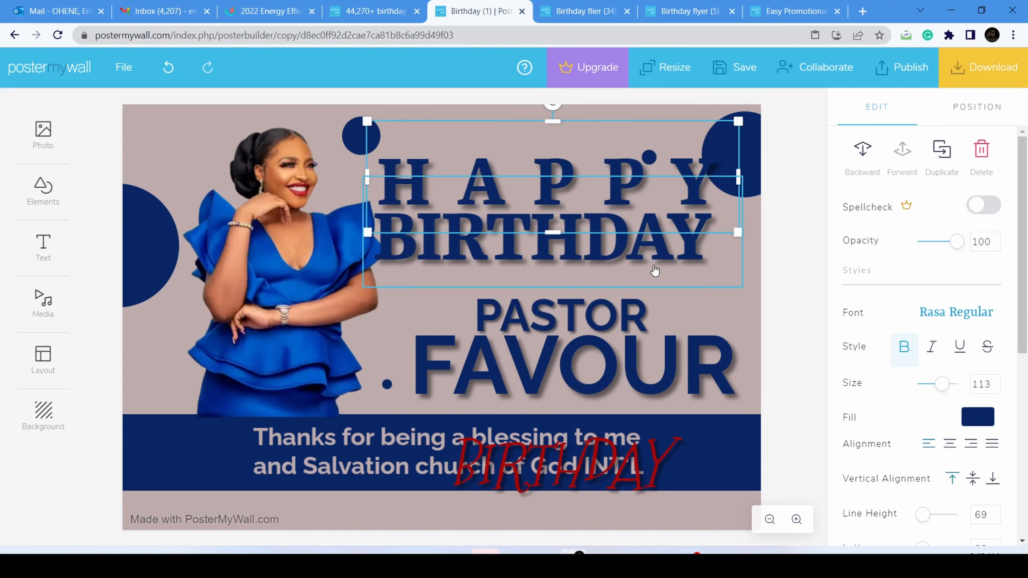
{"action": "left_click_drag", "start_coordinate": [578, 308], "coordinate": [577, 295]}
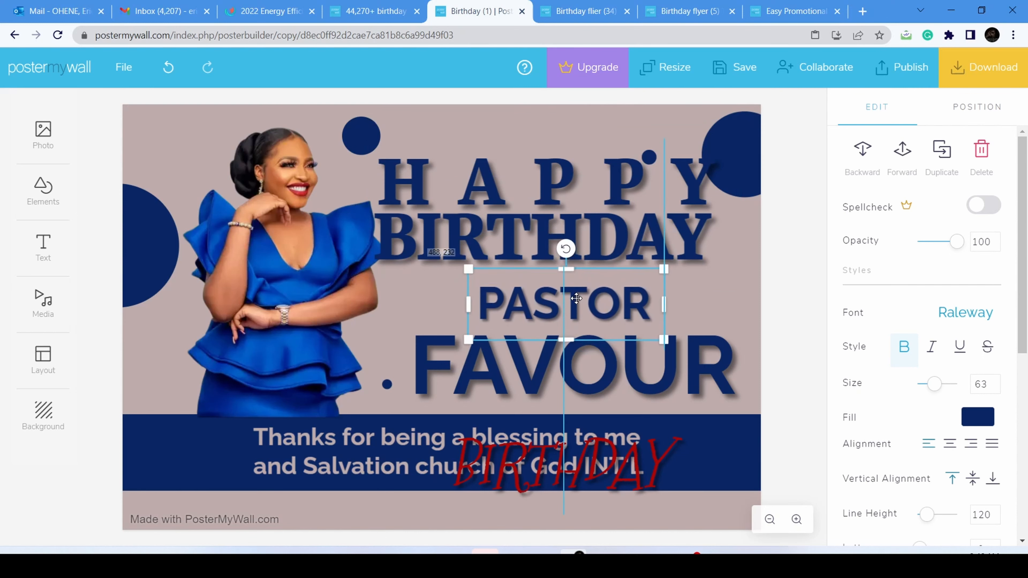
{"action": "left_click_drag", "start_coordinate": [590, 182], "coordinate": [610, 251]}
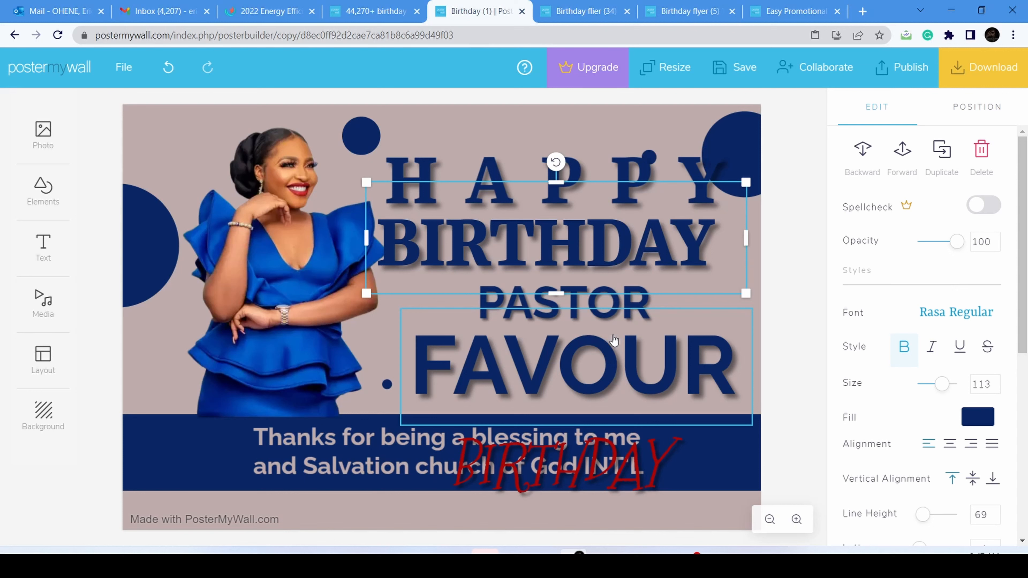
- Undo the recent moves and letter spacing changes back to the wider HAPPY and the original BIRTHDAY spacing
{"action": "key", "text": "ctrl+z"}
{"action": "key", "text": "ctrl+z"}
{"action": "key", "text": "ctrl+z"}
{"action": "key", "text": "ctrl+z"}
{"action": "key", "text": "ctrl+z"}
{"action": "key", "text": "ctrl+z"}
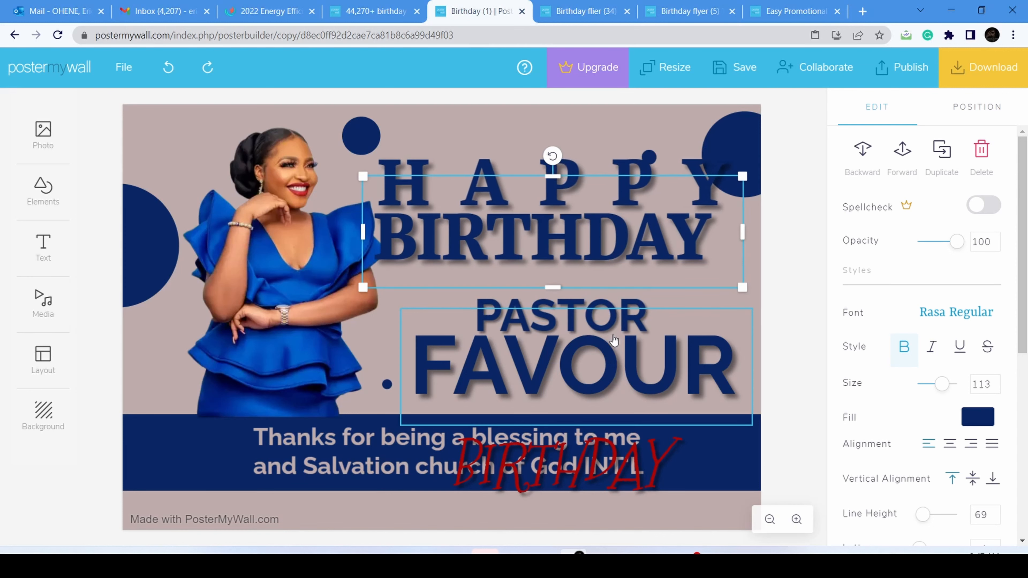
{"action": "key", "text": "ctrl+z"}
{"action": "key", "text": "ctrl+z"}
{"action": "key", "text": "ctrl+z"}
{"action": "key", "text": "ctrl+z"}
{"action": "key", "text": "ctrl+z"}
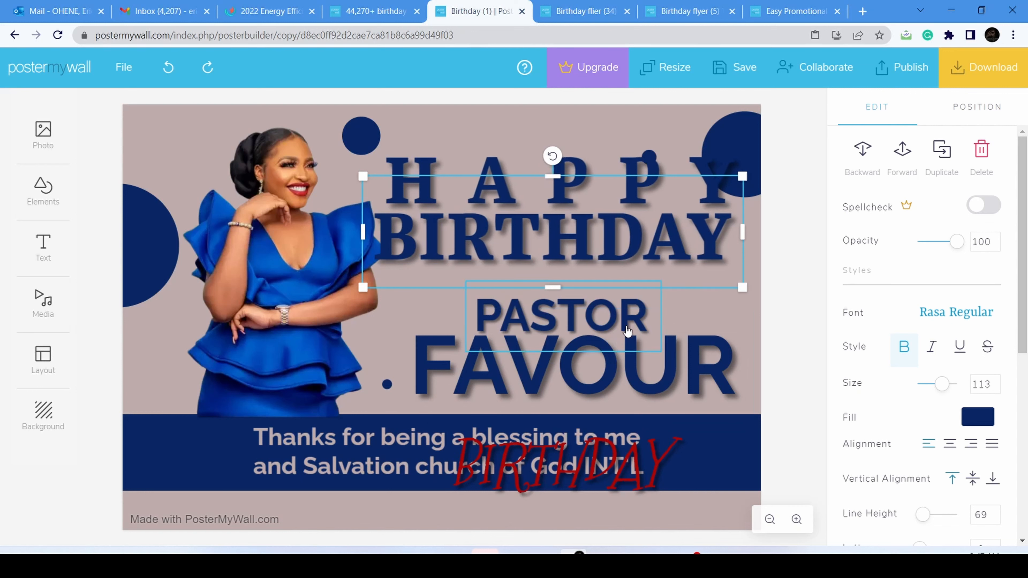
- Delete the navy BIRTHDAY text box and move the red BIRTHDAY text back up between HAPPY and PASTOR
{"action": "left_click_drag", "start_coordinate": [612, 231], "coordinate": [620, 252]}
{"action": "key", "text": "Delete"}
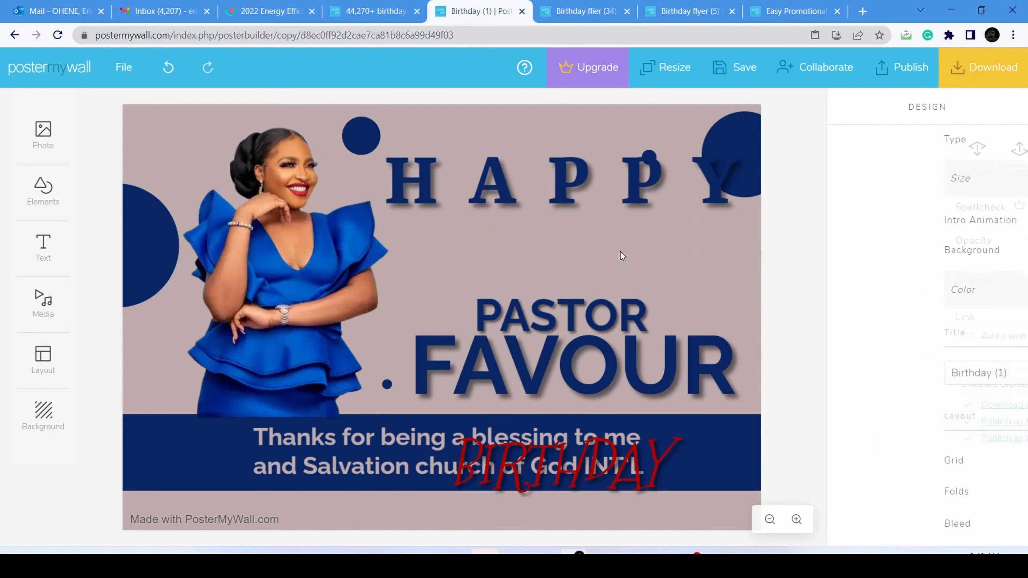
{"action": "left_click", "coordinate": [582, 461]}
{"action": "left_click_drag", "start_coordinate": [583, 462], "coordinate": [572, 253]}
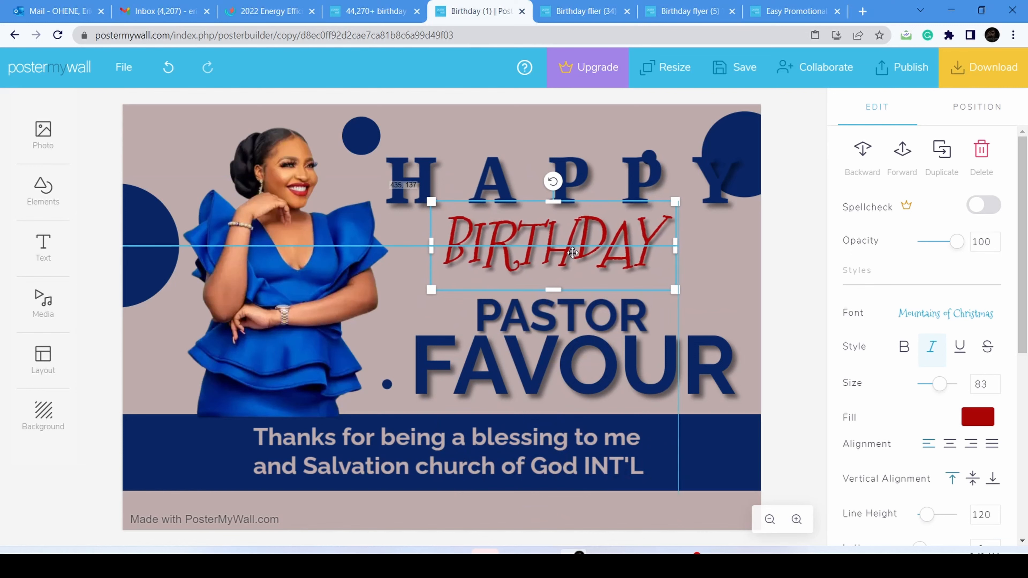
{"action": "left_click", "coordinate": [733, 286]}
{"action": "left_click", "coordinate": [698, 196]}
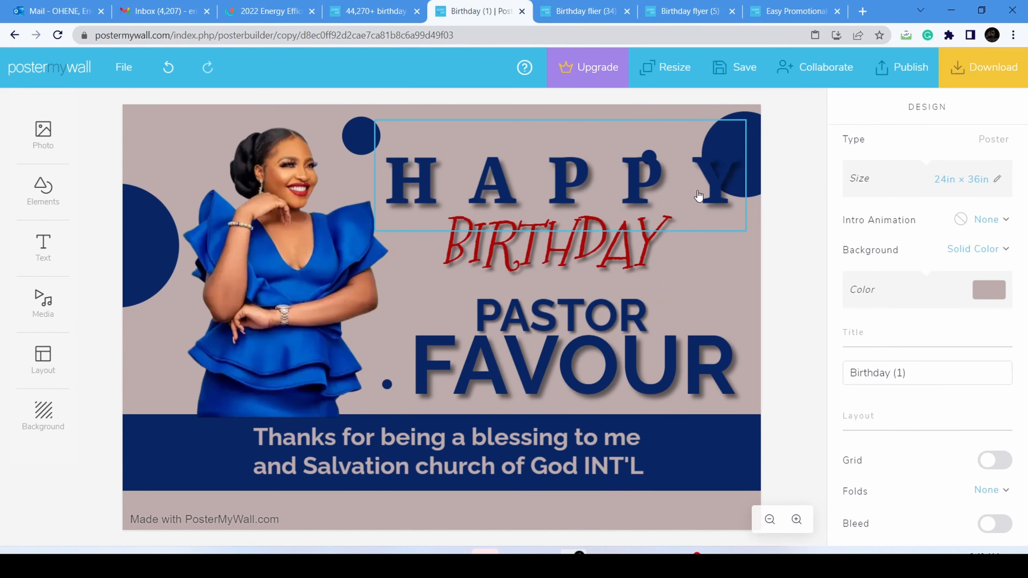
- Reduce the letter spacing of the whole word HAPPY to 19
{"action": "left_click", "coordinate": [640, 177]}
{"action": "left_click_drag", "start_coordinate": [702, 174], "coordinate": [736, 179]}
{"action": "left_click", "coordinate": [403, 181]}
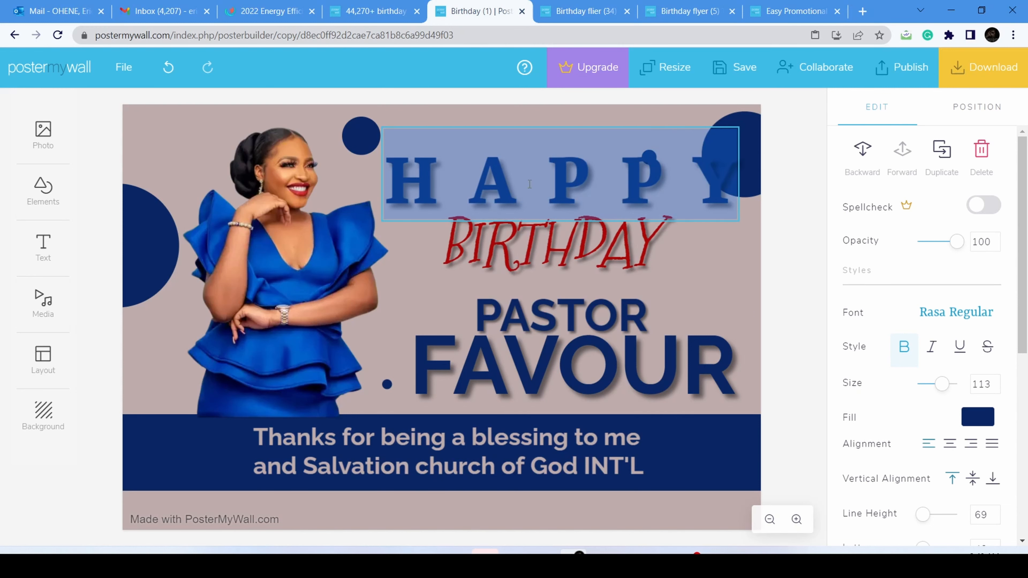
{"action": "scroll", "coordinate": [912, 406], "scroll_direction": "down", "scroll_amount": 3}
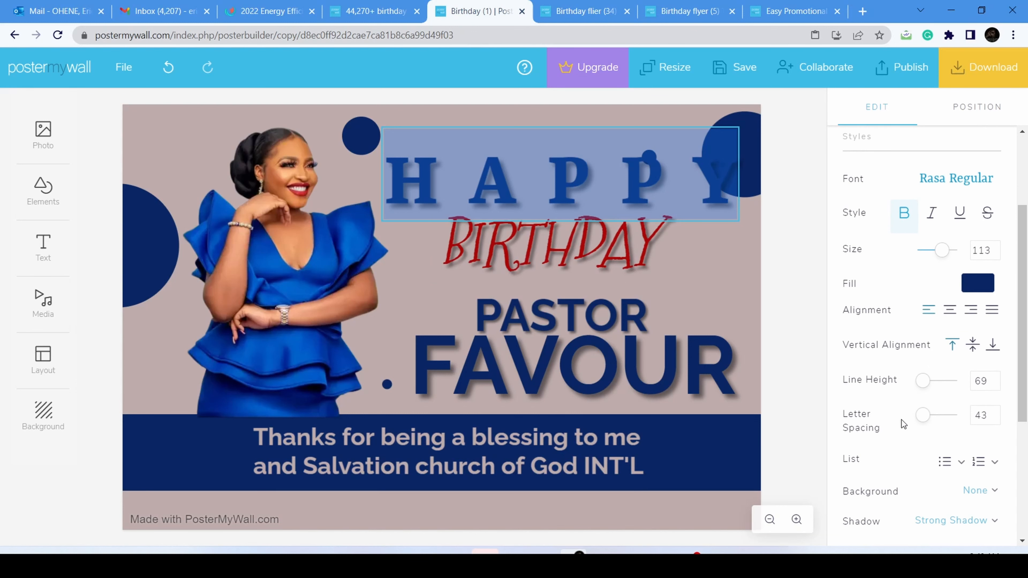
{"action": "left_click", "coordinate": [994, 418]}
{"action": "left_click", "coordinate": [994, 418]}
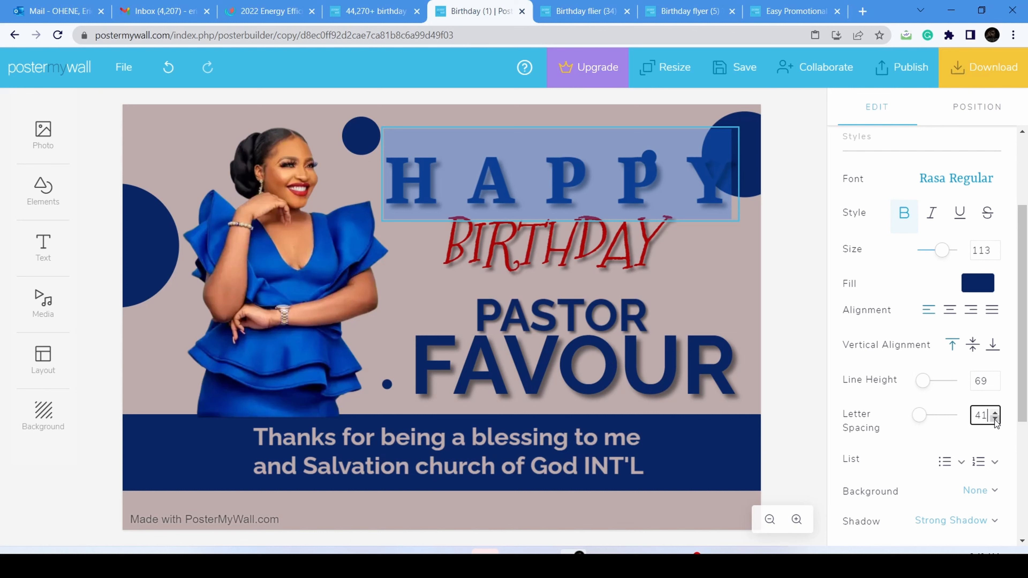
{"action": "left_click", "coordinate": [994, 419]}
{"action": "left_click", "coordinate": [994, 419]}
{"action": "left_click", "coordinate": [994, 418]}
{"action": "left_click", "coordinate": [994, 418]}
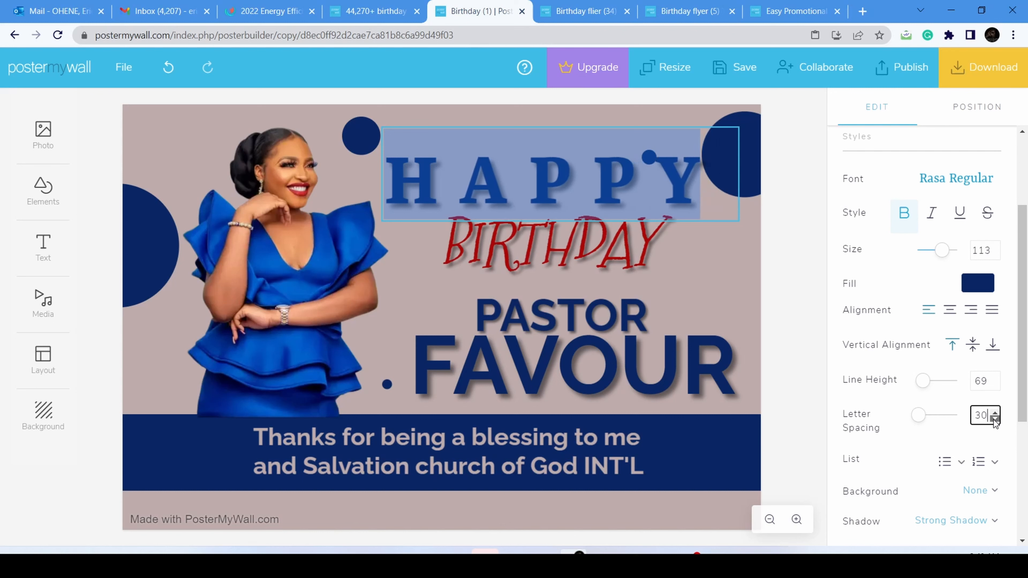
{"action": "left_click", "coordinate": [994, 419]}
{"action": "left_click", "coordinate": [994, 419]}
{"action": "left_click", "coordinate": [994, 418]}
{"action": "double_click", "coordinate": [988, 416]}
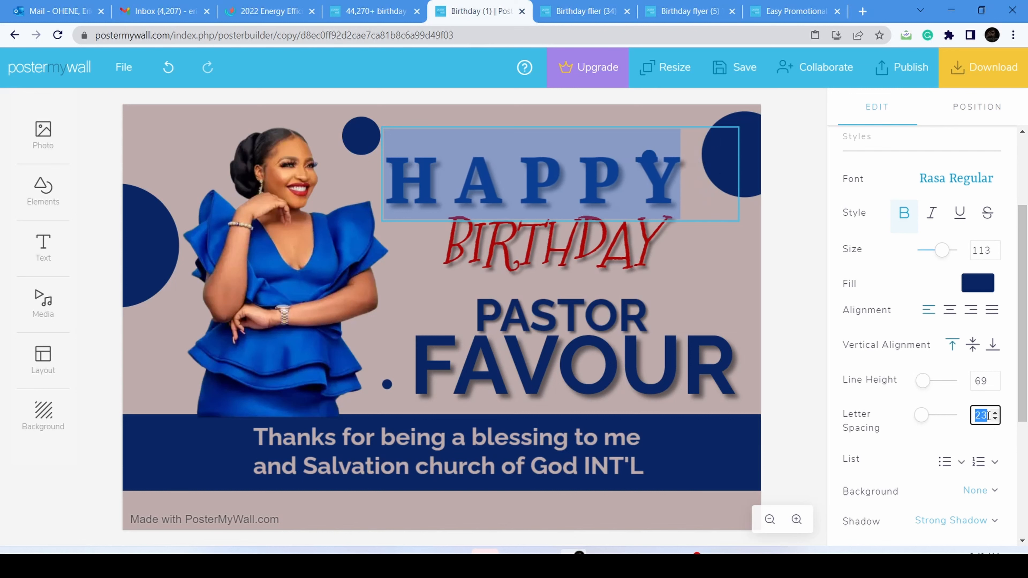
{"action": "left_click", "coordinate": [994, 419]}
{"action": "left_click", "coordinate": [995, 419]}
{"action": "left_click", "coordinate": [995, 419]}
{"action": "left_click", "coordinate": [995, 418]}
{"action": "left_click", "coordinate": [995, 419]}
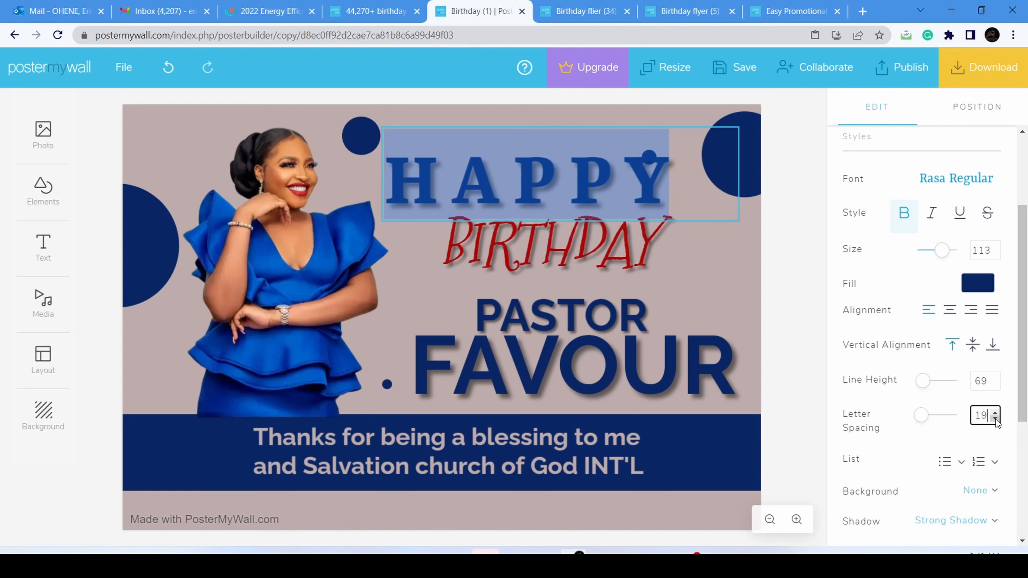
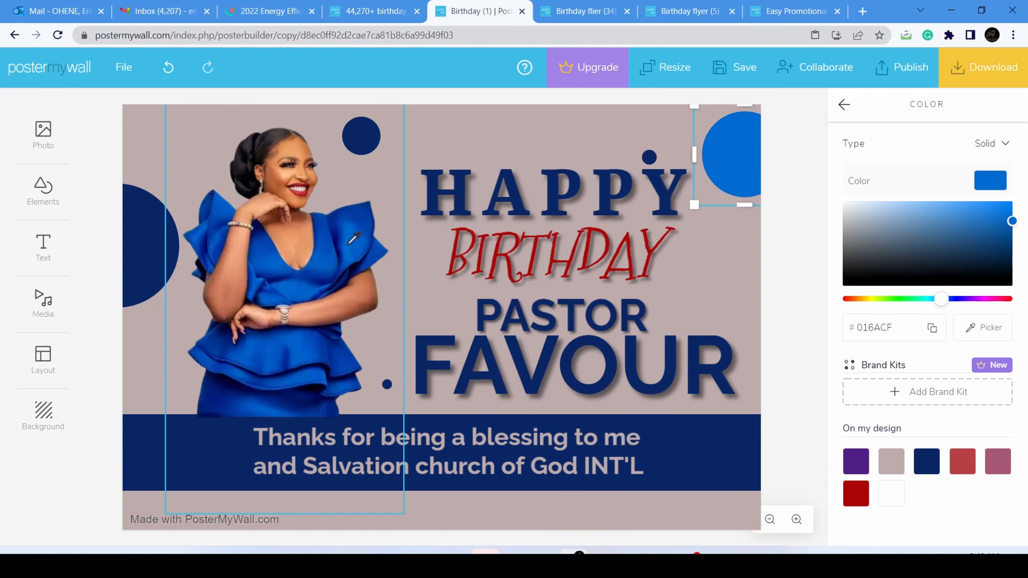
- Try recolouring the large upper-right circle on the poster with the blue 0269CF sampled from the woman's dress
{"action": "left_click", "coordinate": [351, 242]}
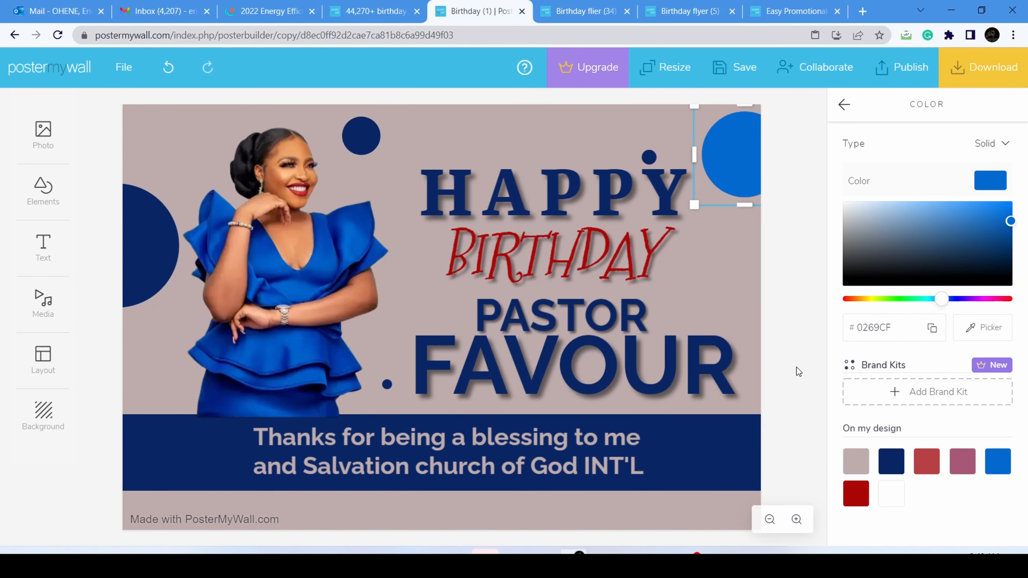
{"action": "left_click", "coordinate": [744, 293]}
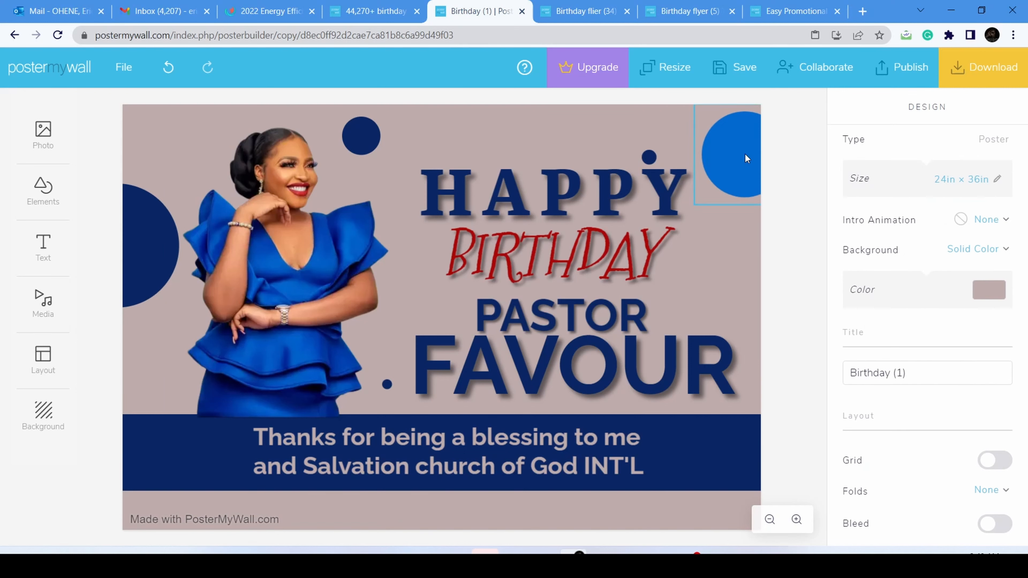
{"action": "left_click", "coordinate": [739, 161]}
{"action": "left_click", "coordinate": [977, 312]}
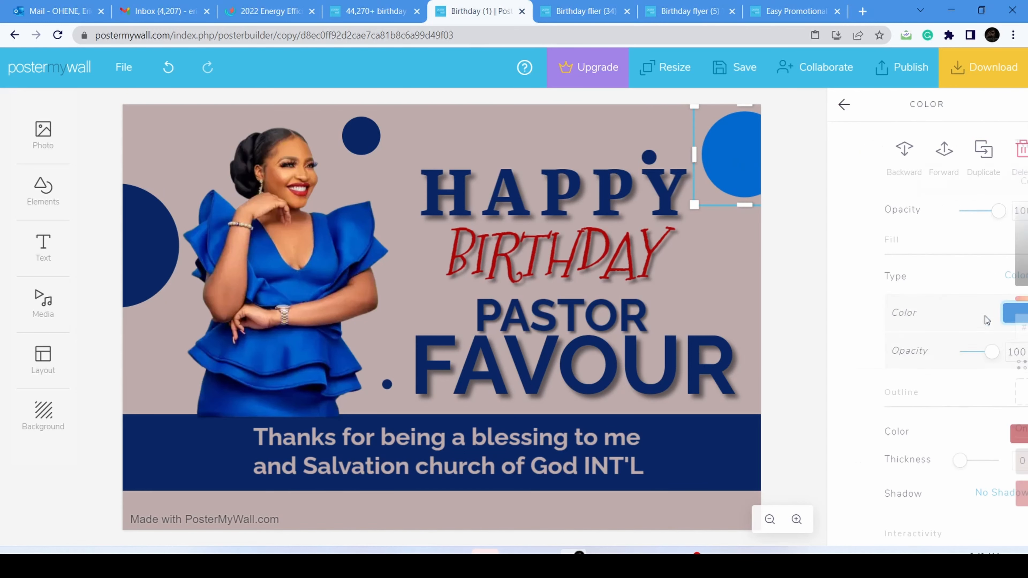
{"action": "left_click", "coordinate": [993, 331]}
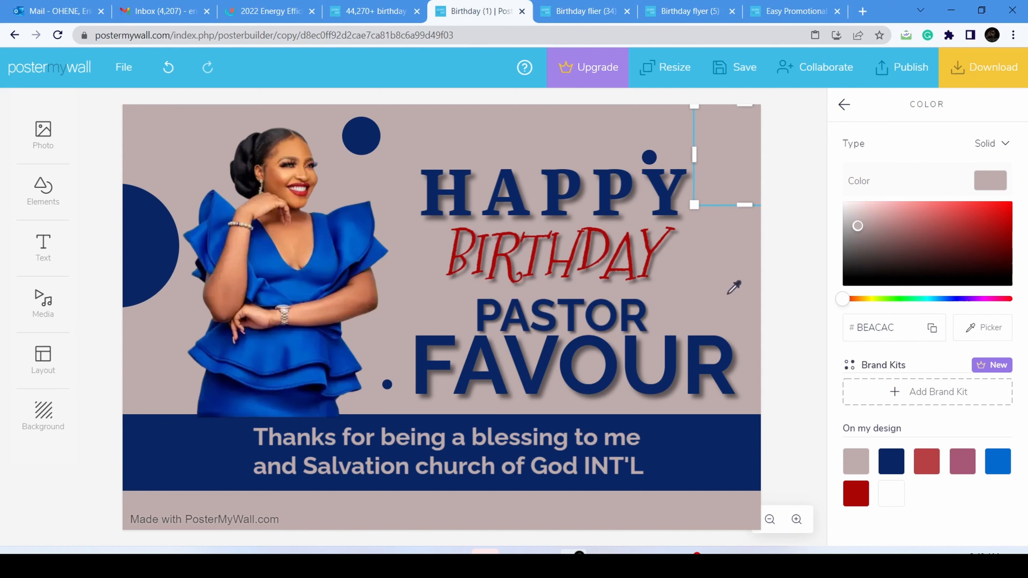
{"action": "key", "text": "Escape"}
{"action": "left_click", "coordinate": [724, 280]}
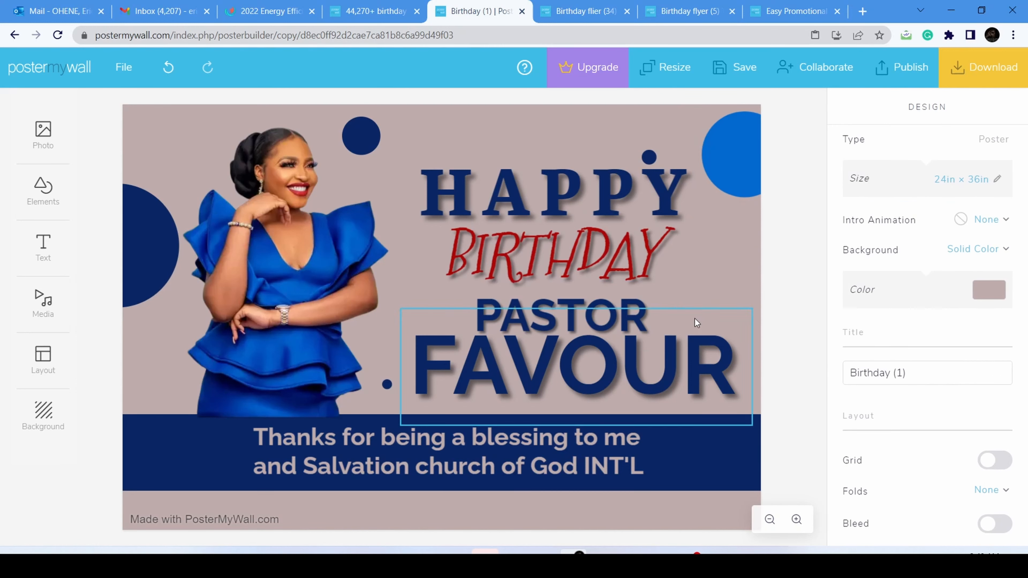
- Undo the colour changes on the large upper-right circle back to its navy fill
{"action": "key", "text": "ctrl+z"}
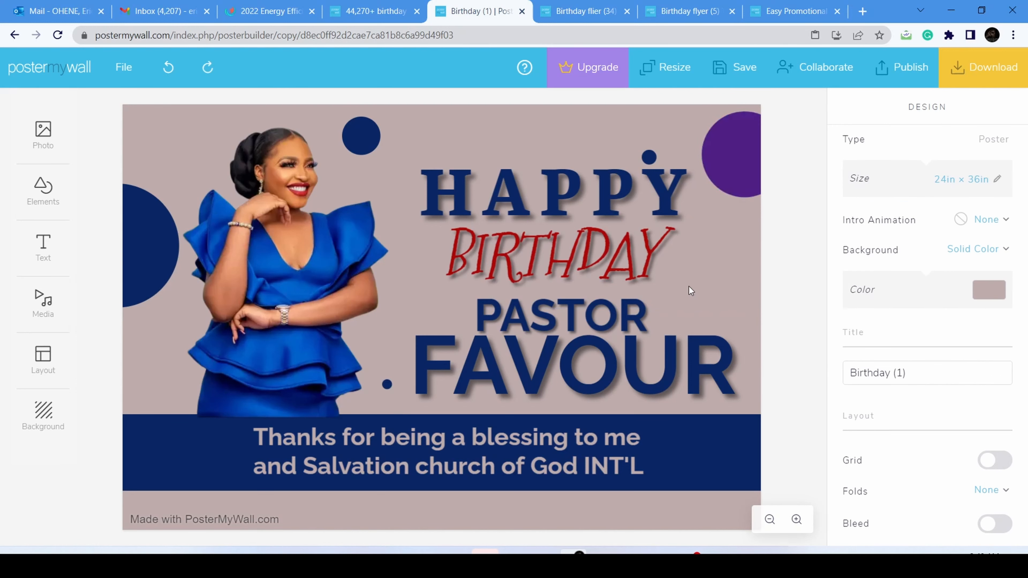
{"action": "key", "text": "ctrl+y"}
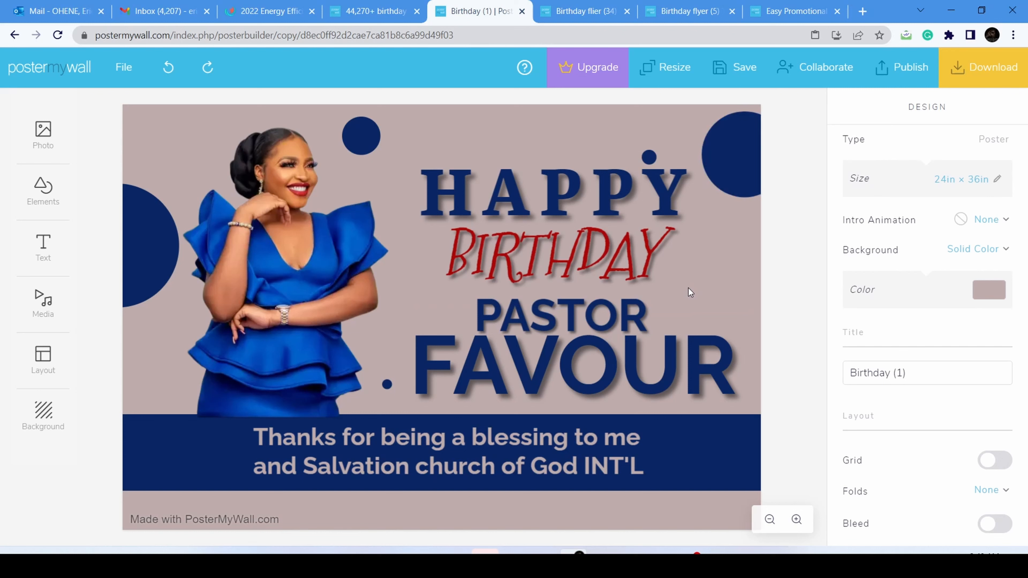
- Start replacing the woman's photo on the poster, with My Photos as the source
{"action": "left_click", "coordinate": [563, 261]}
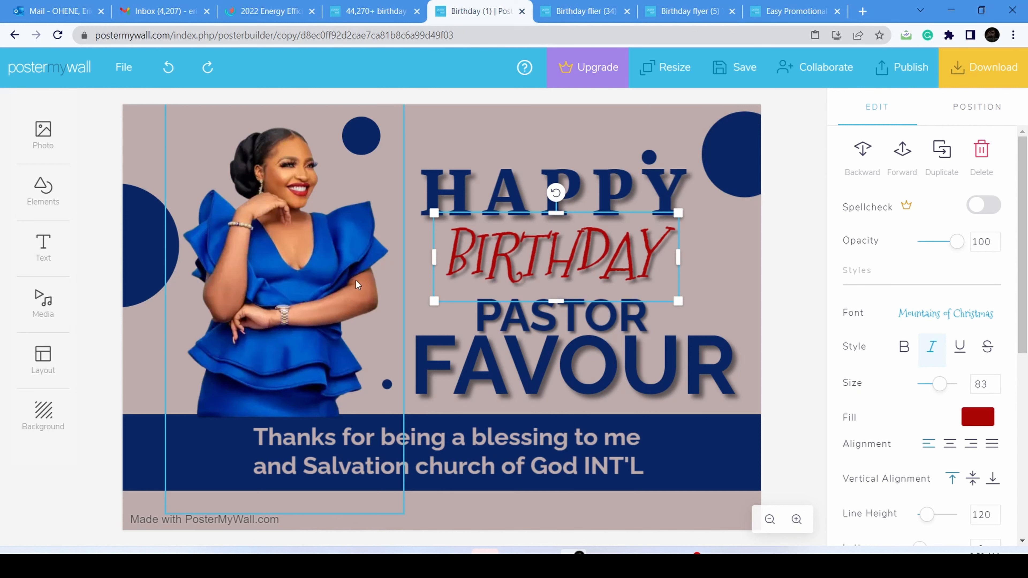
{"action": "left_click", "coordinate": [282, 278]}
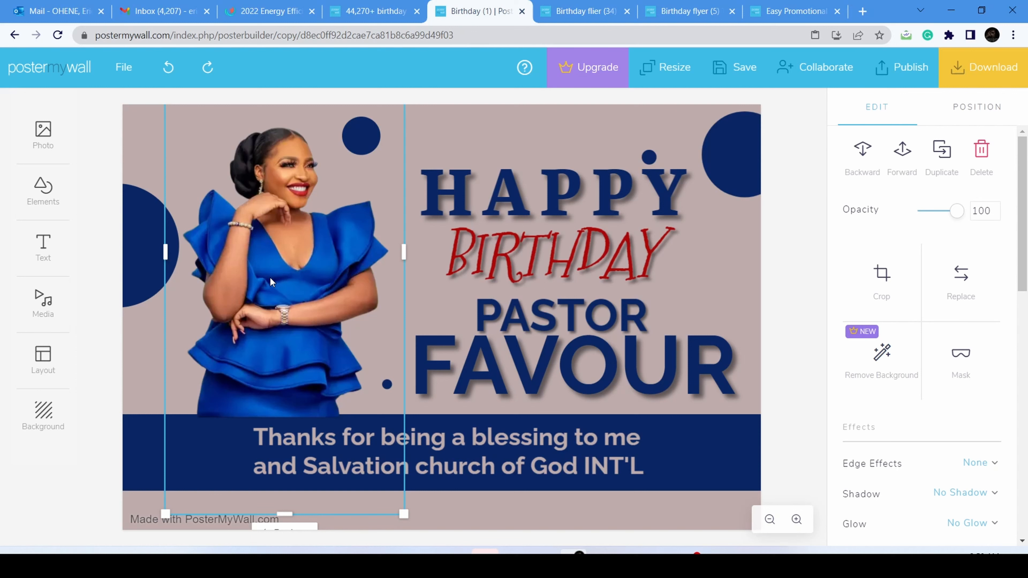
{"action": "left_click", "coordinate": [966, 290]}
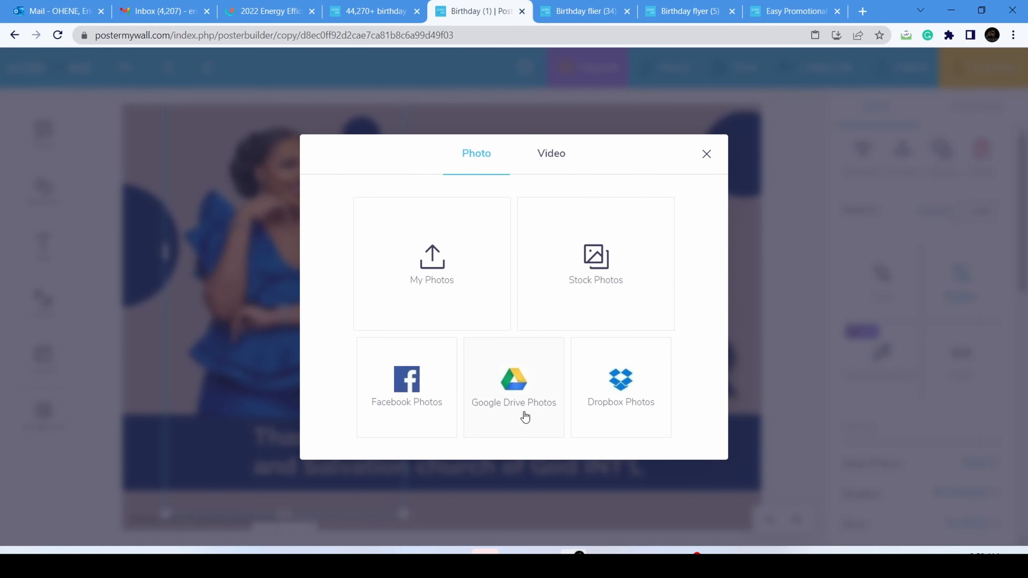
{"action": "left_click", "coordinate": [435, 266]}
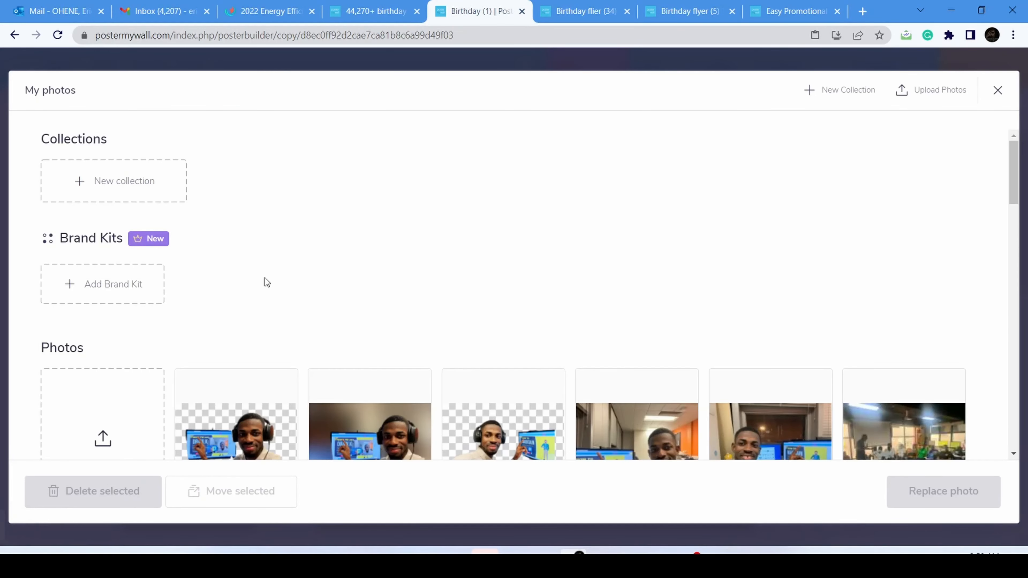
- Browse the uploaded photos for a cut-out portrait to replace the woman's photo
{"action": "scroll", "coordinate": [394, 293], "scroll_direction": "down", "scroll_amount": 10}
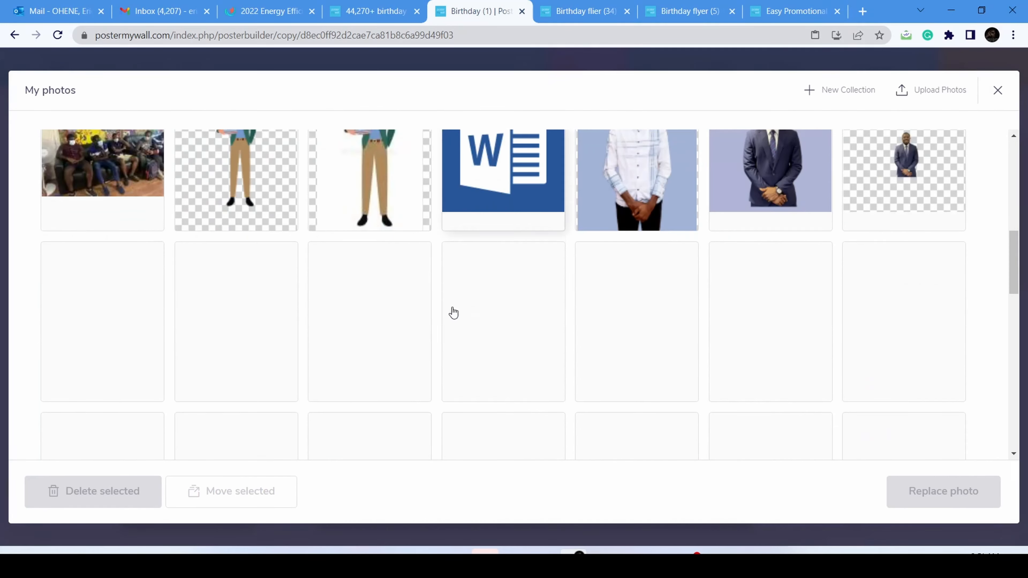
{"action": "scroll", "coordinate": [629, 261], "scroll_direction": "up", "scroll_amount": 3}
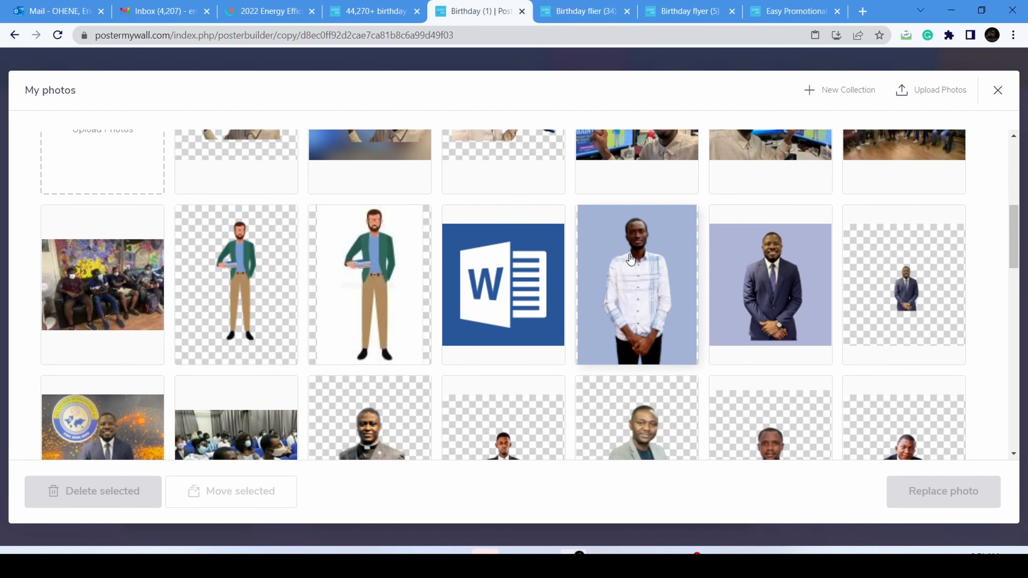
{"action": "scroll", "coordinate": [630, 261], "scroll_direction": "down", "scroll_amount": 5}
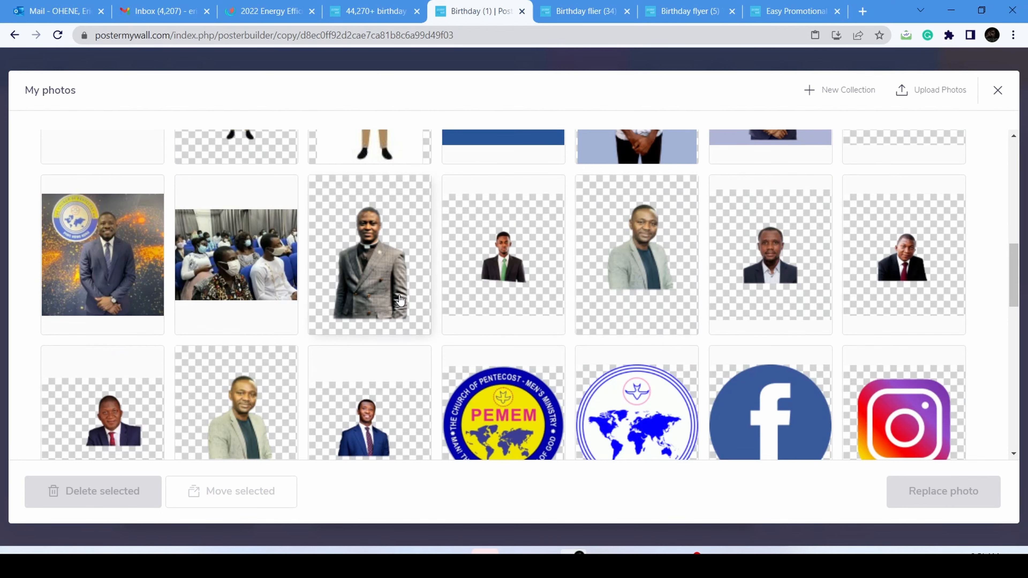
{"action": "scroll", "coordinate": [400, 298], "scroll_direction": "down", "scroll_amount": 2}
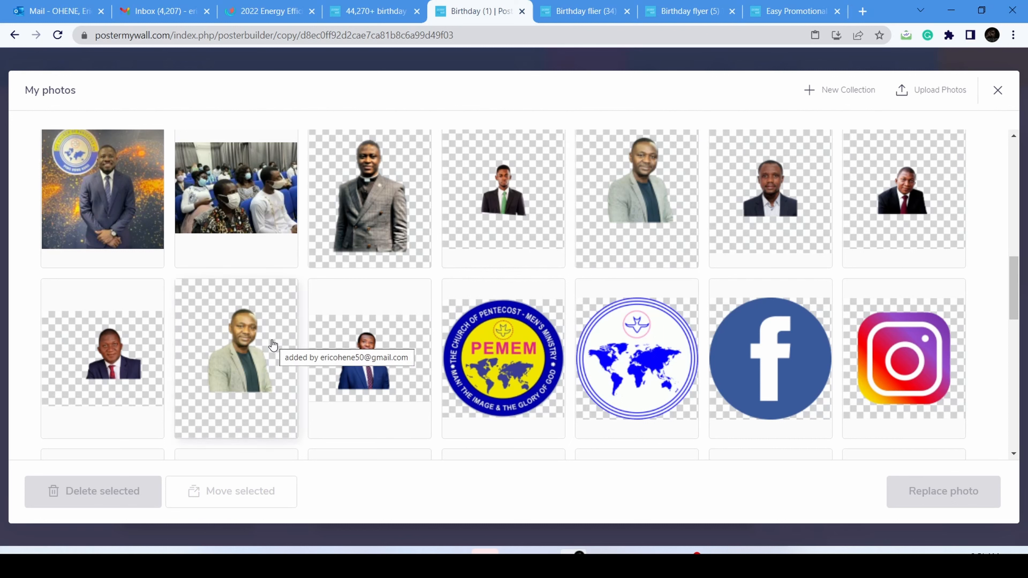
{"action": "scroll", "coordinate": [358, 308], "scroll_direction": "up", "scroll_amount": 1}
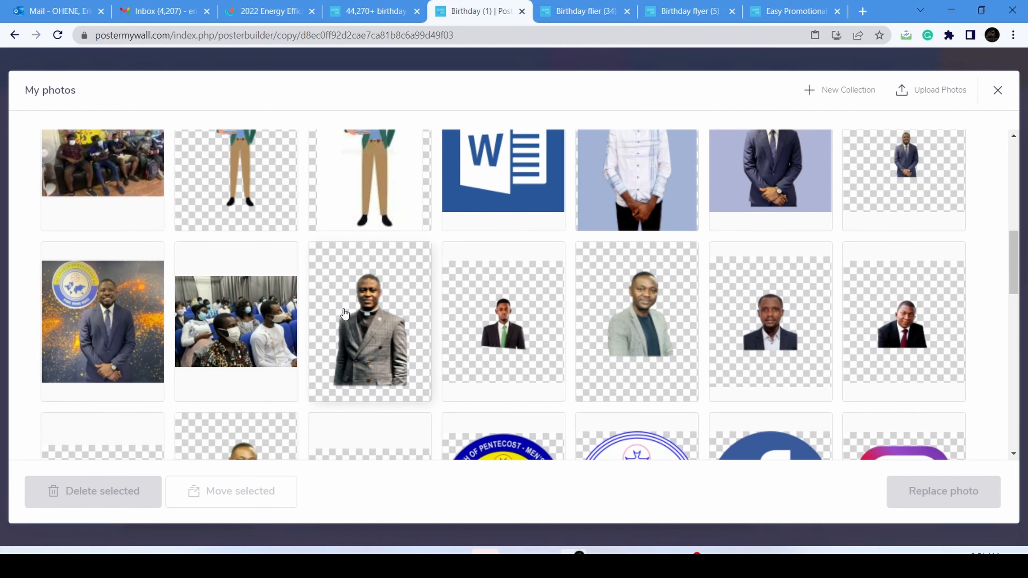
{"action": "scroll", "coordinate": [334, 326], "scroll_direction": "down", "scroll_amount": 3}
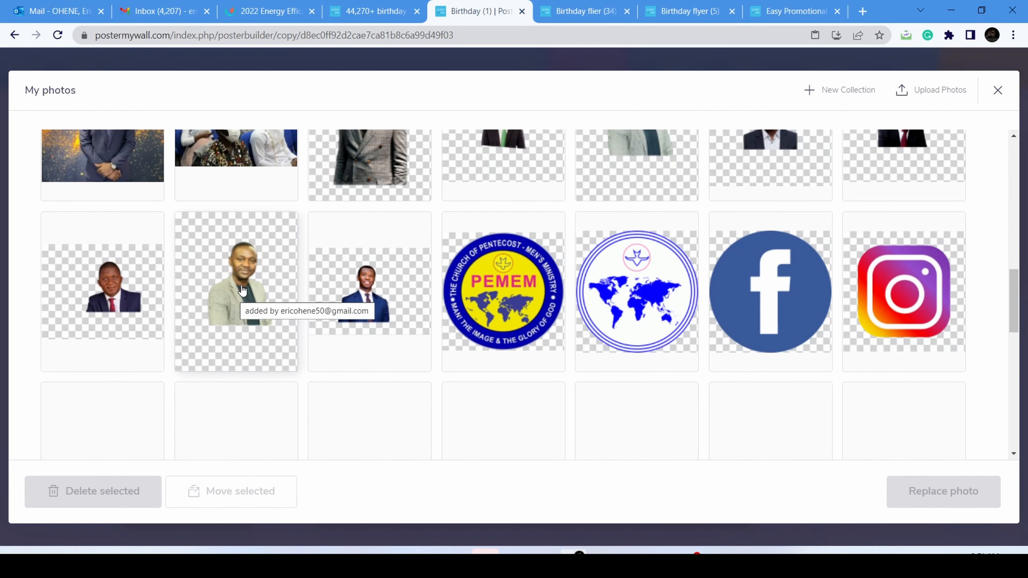
{"action": "scroll", "coordinate": [242, 291], "scroll_direction": "up", "scroll_amount": 3}
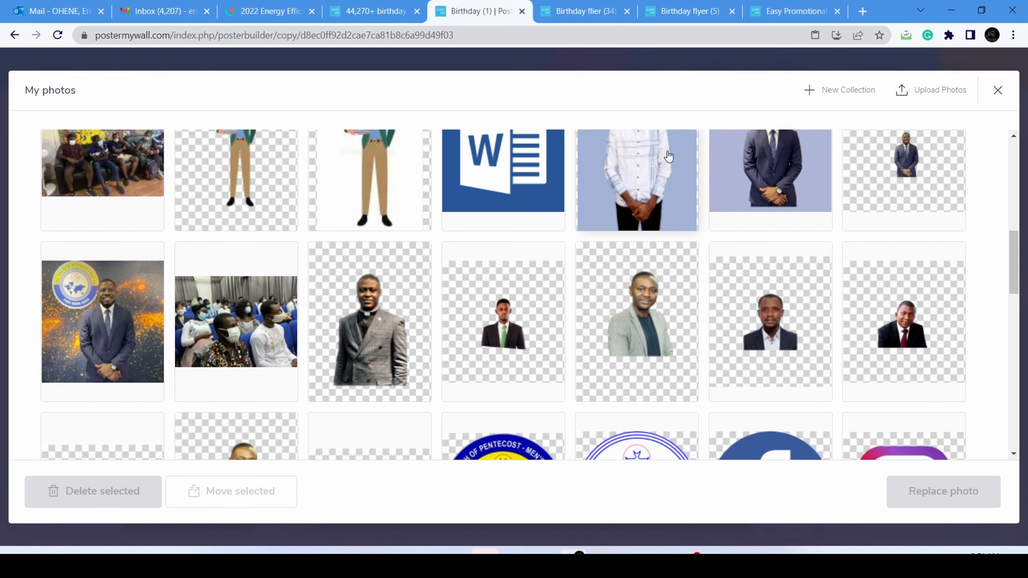
- Search the web for adobe spark remove background in a new browser tab and open Adobe Express's Free Image Background Remover page
{"action": "left_click", "coordinate": [863, 11]}
{"action": "left_click", "coordinate": [663, 35]}
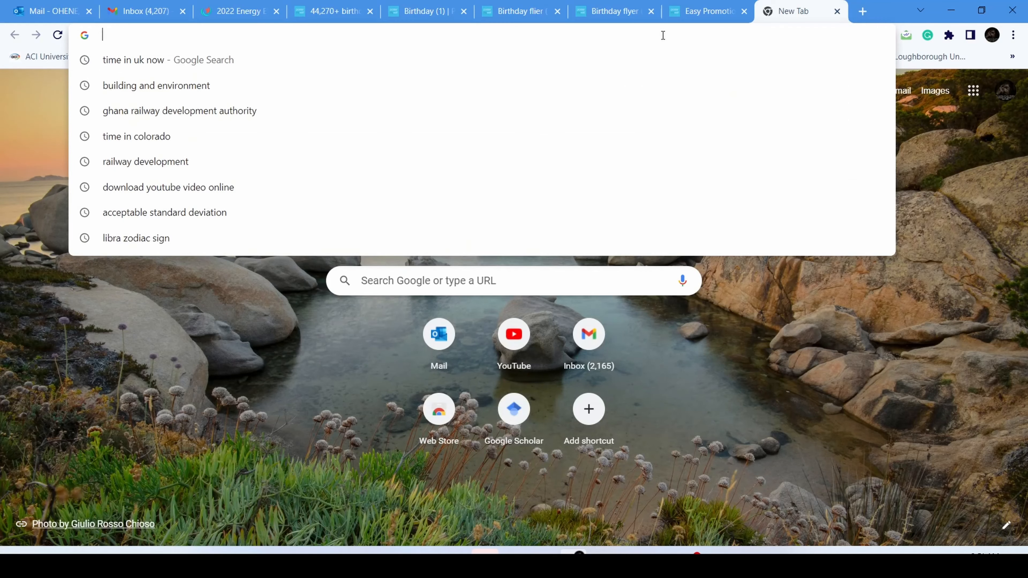
{"action": "type", "text": "adoi"}
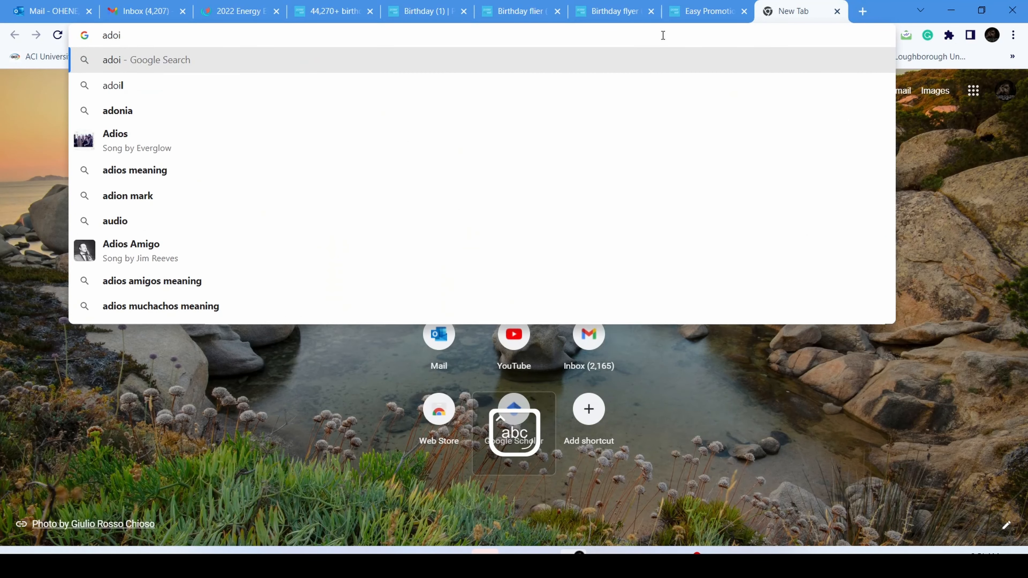
{"action": "key", "text": "BackSpace"}
{"action": "key", "text": "BackSpace"}
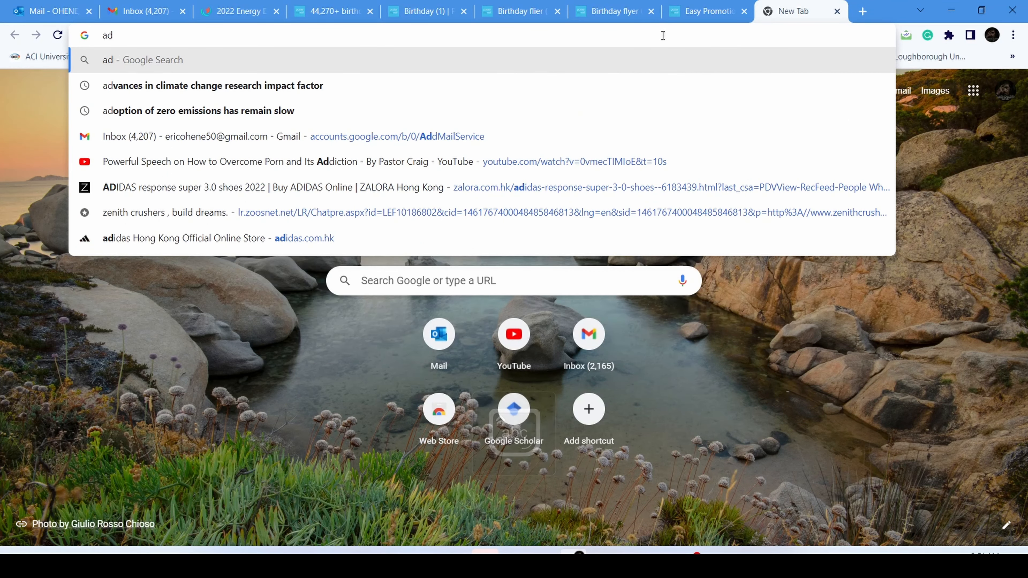
{"action": "type", "text": "obe"}
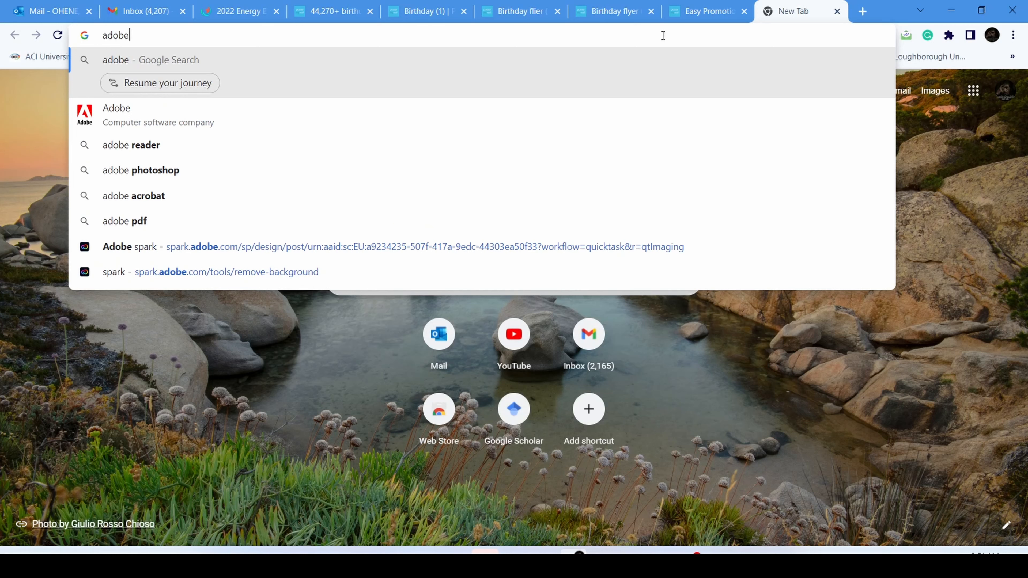
{"action": "type", "text": " sp"}
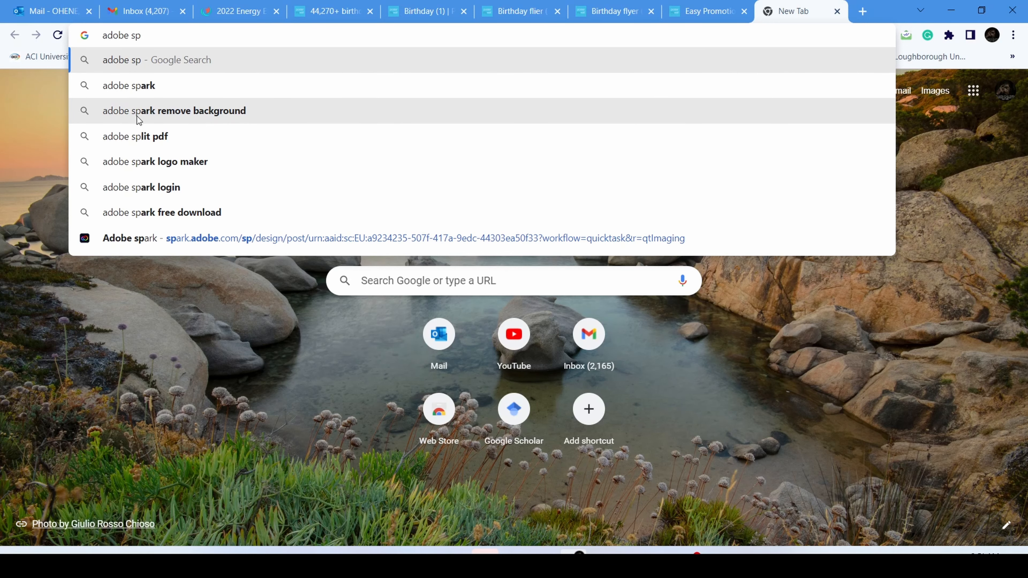
{"action": "left_click", "coordinate": [149, 111]}
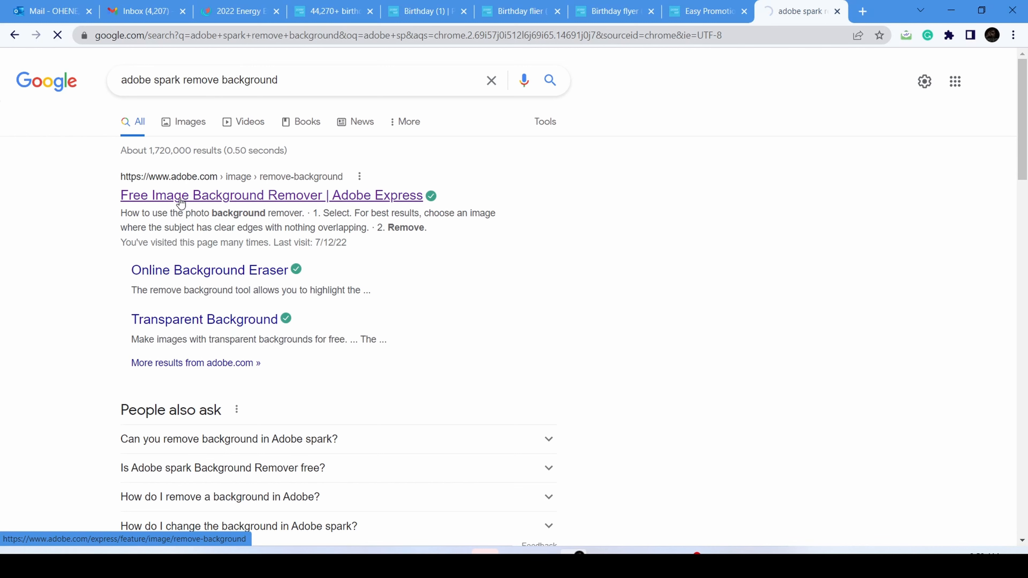
{"action": "left_click", "coordinate": [180, 198]}
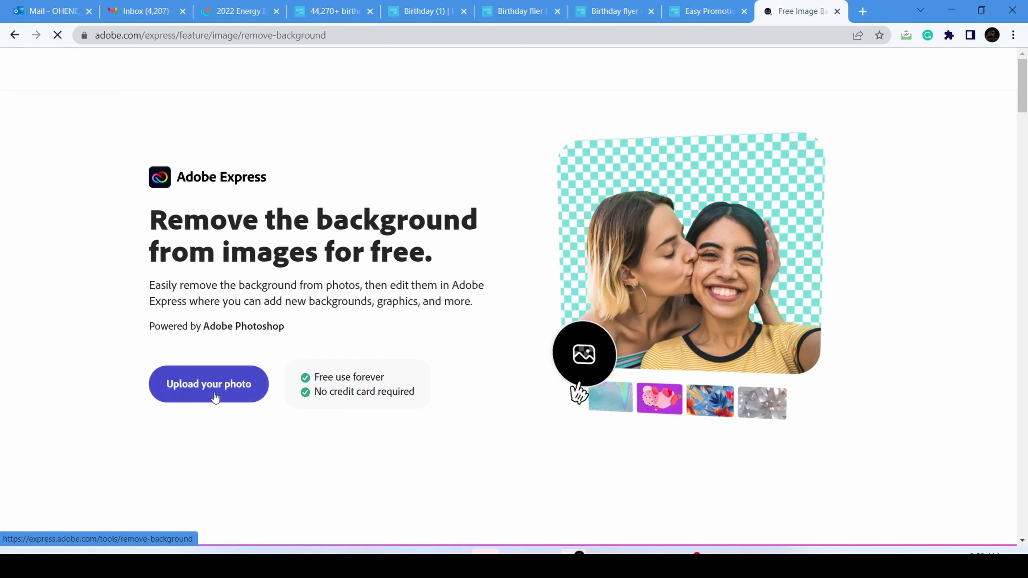
- Upload Prez Pic.jpg from the AGS-HK folder to the Adobe Express tool to remove its background
{"action": "left_click", "coordinate": [215, 383]}
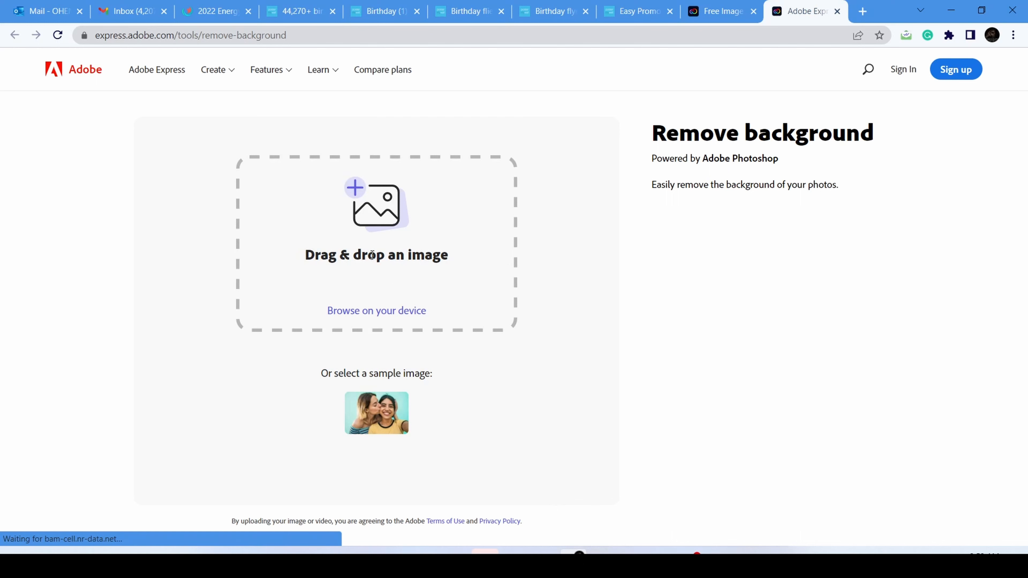
{"action": "left_click", "coordinate": [376, 312]}
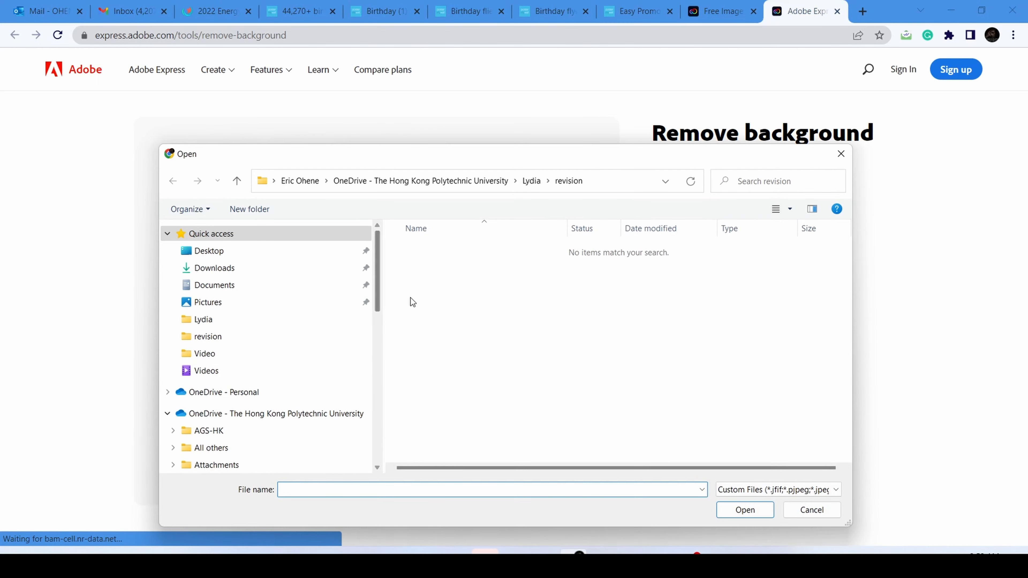
{"action": "scroll", "coordinate": [244, 359], "scroll_direction": "down", "scroll_amount": 1}
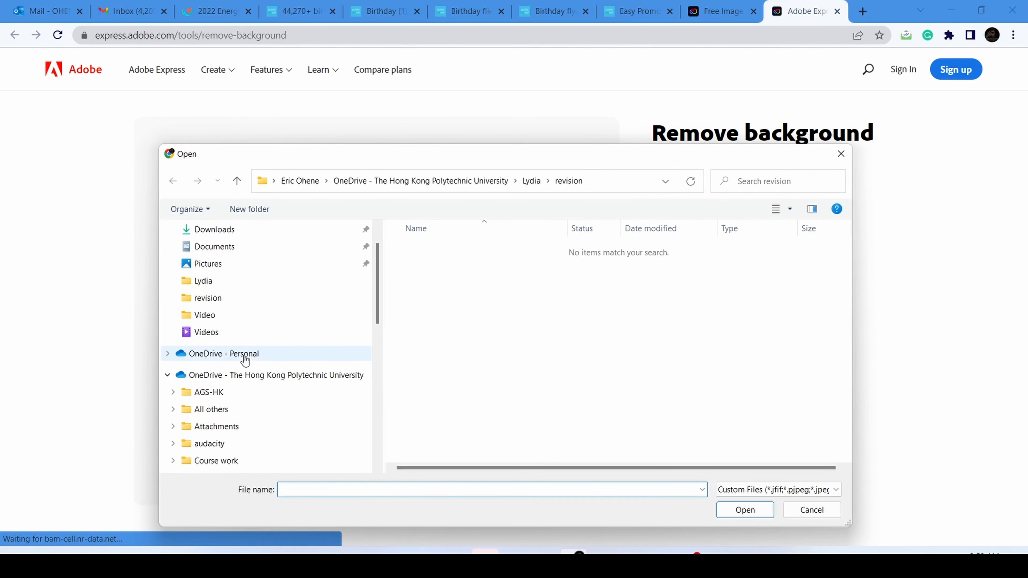
{"action": "left_click", "coordinate": [229, 393]}
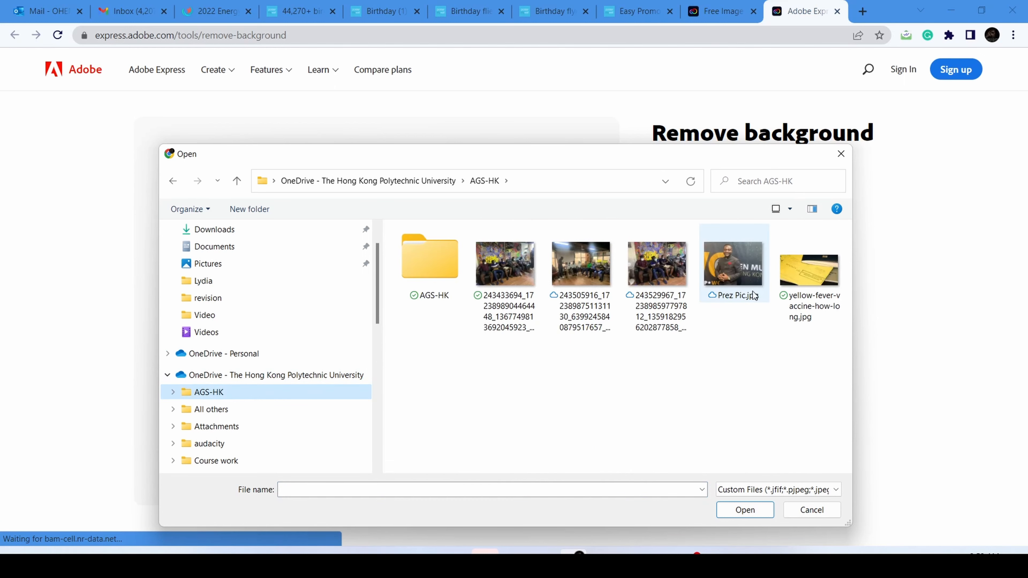
{"action": "left_click", "coordinate": [730, 270]}
{"action": "left_click", "coordinate": [744, 509]}
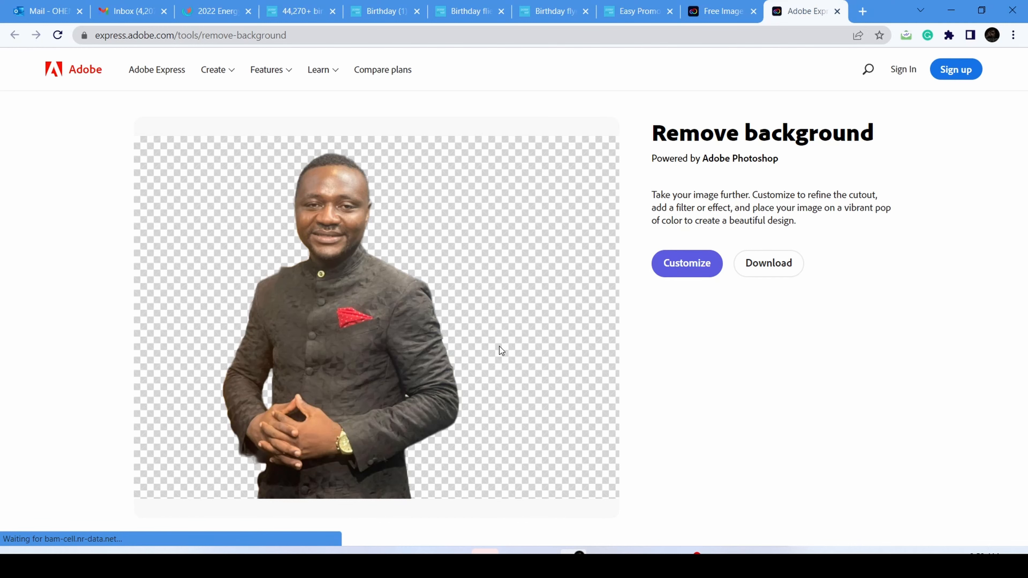
- Choose to customize the cutout and sign in to the existing Adobe account with the prefilled email address
{"action": "left_click", "coordinate": [681, 265]}
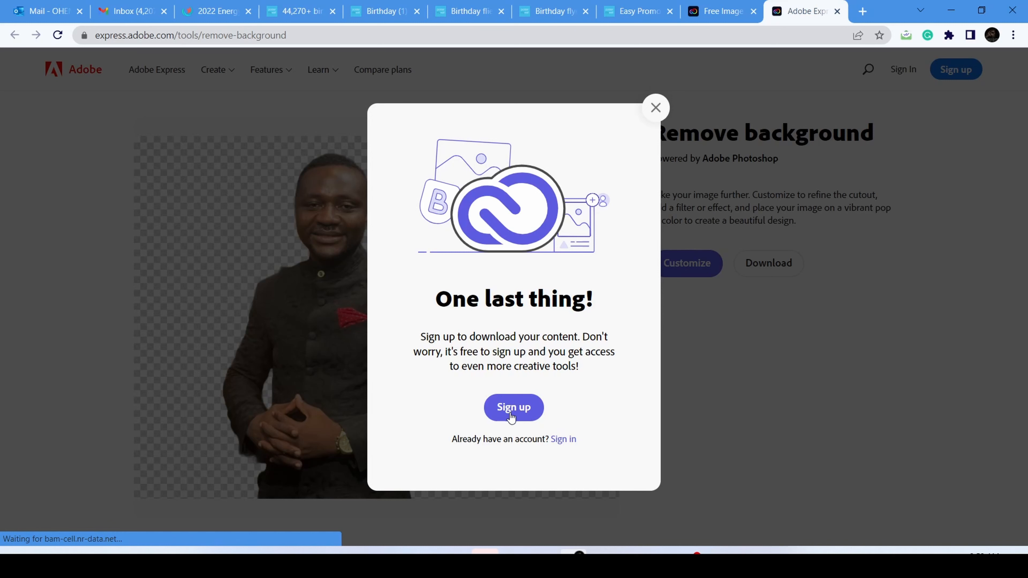
{"action": "left_click", "coordinate": [563, 439]}
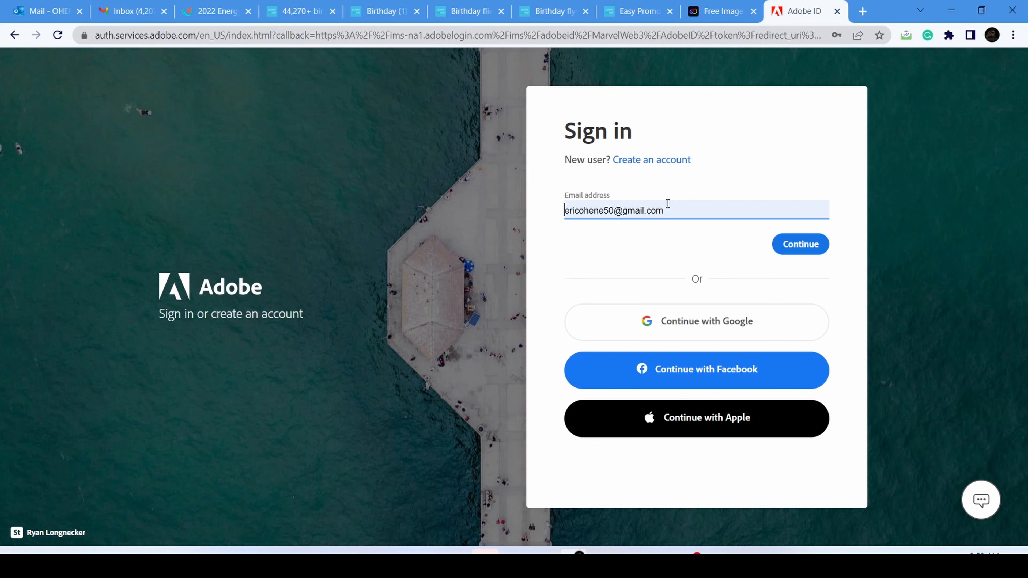
{"action": "left_click", "coordinate": [806, 247]}
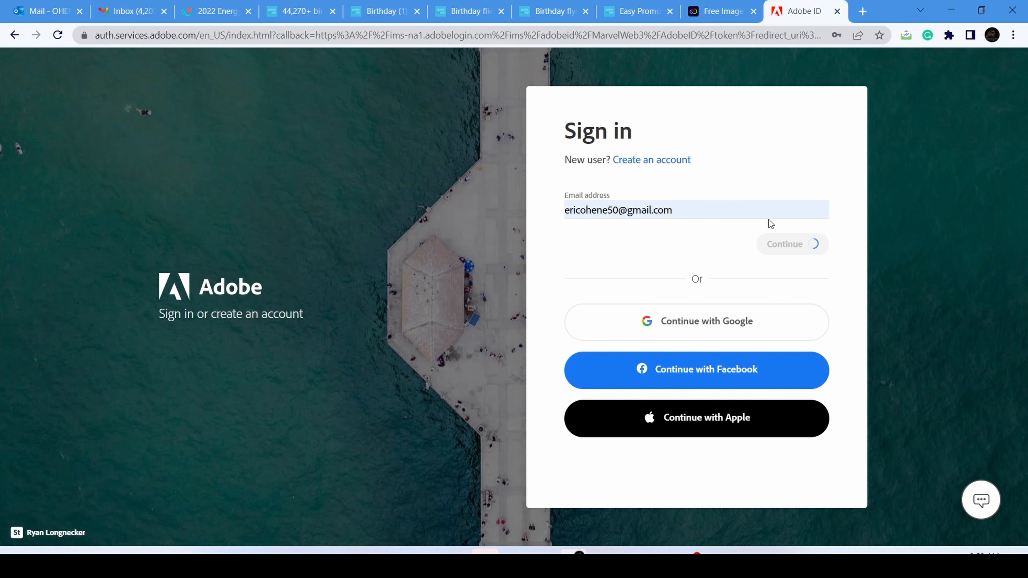
- Switch back to the PosterMyWall birthday design that has the My photos library open
{"action": "left_click", "coordinate": [719, 21]}
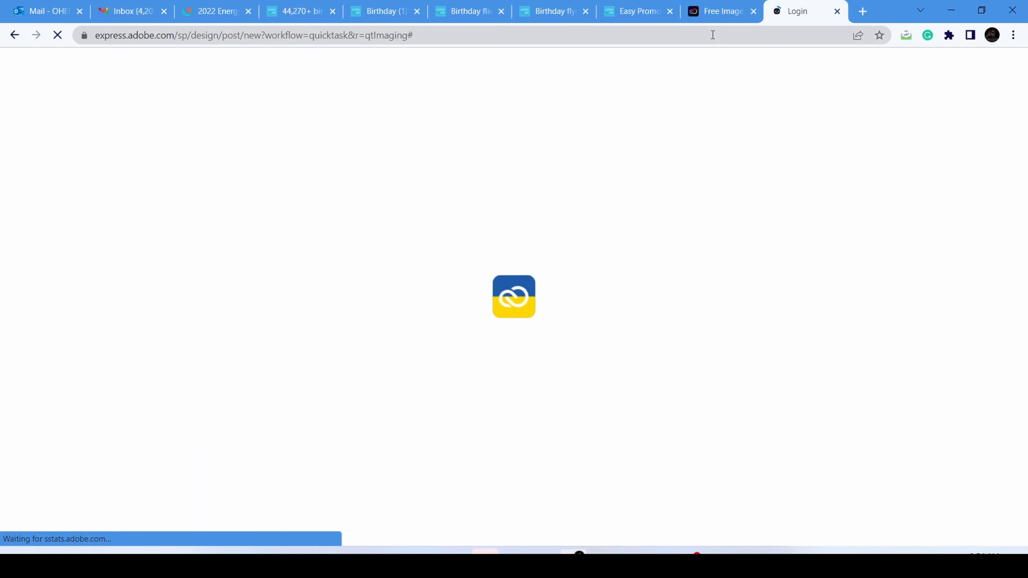
{"action": "left_click", "coordinate": [716, 11]}
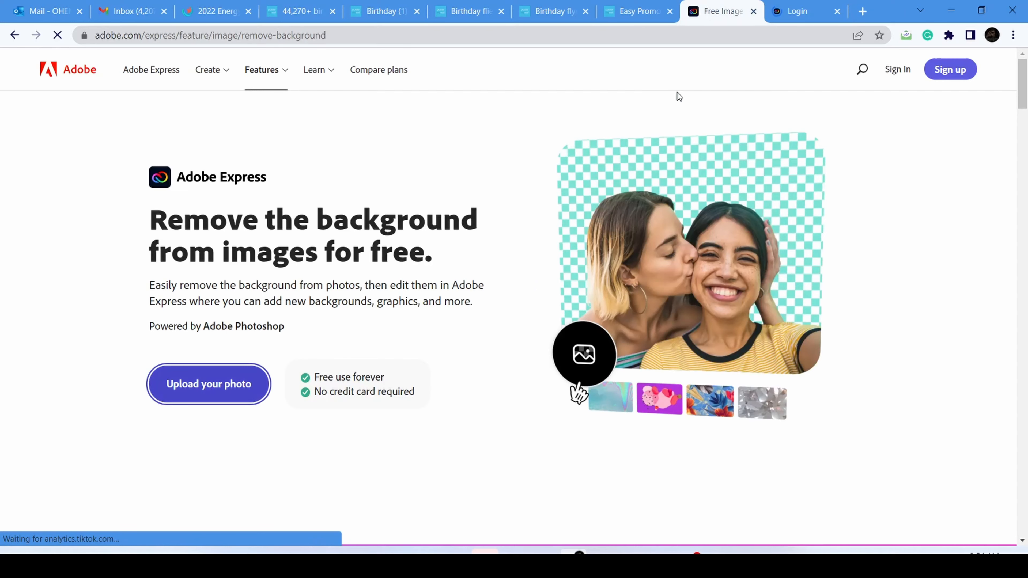
{"action": "left_click", "coordinate": [631, 9]}
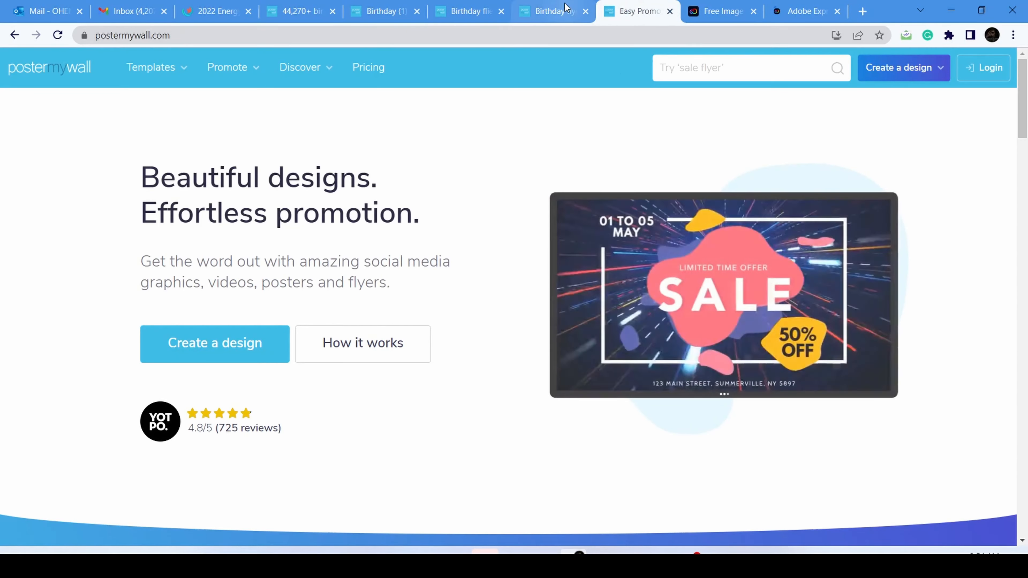
{"action": "left_click", "coordinate": [554, 12]}
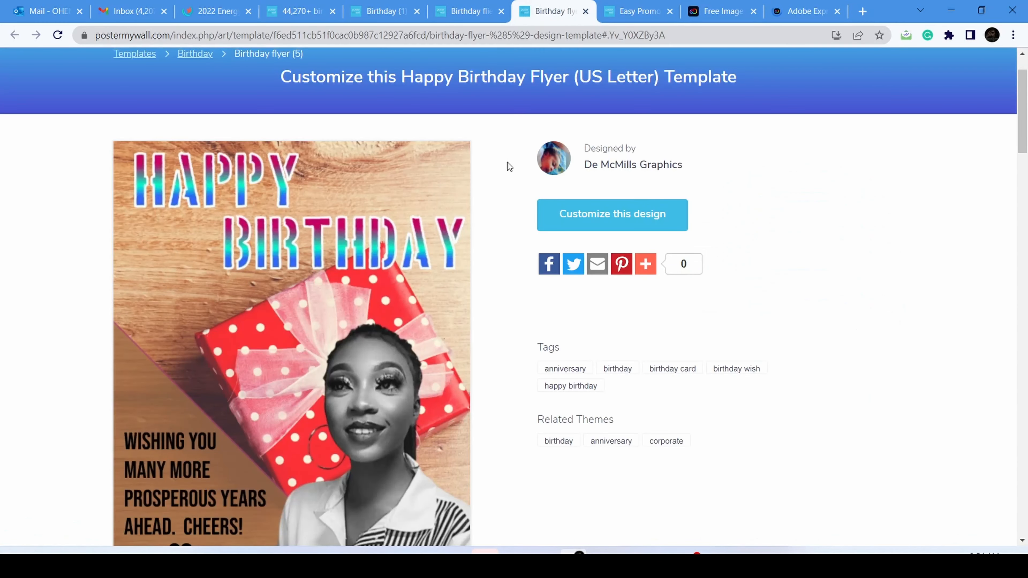
{"action": "left_click", "coordinate": [471, 18]}
{"action": "left_click", "coordinate": [381, 19]}
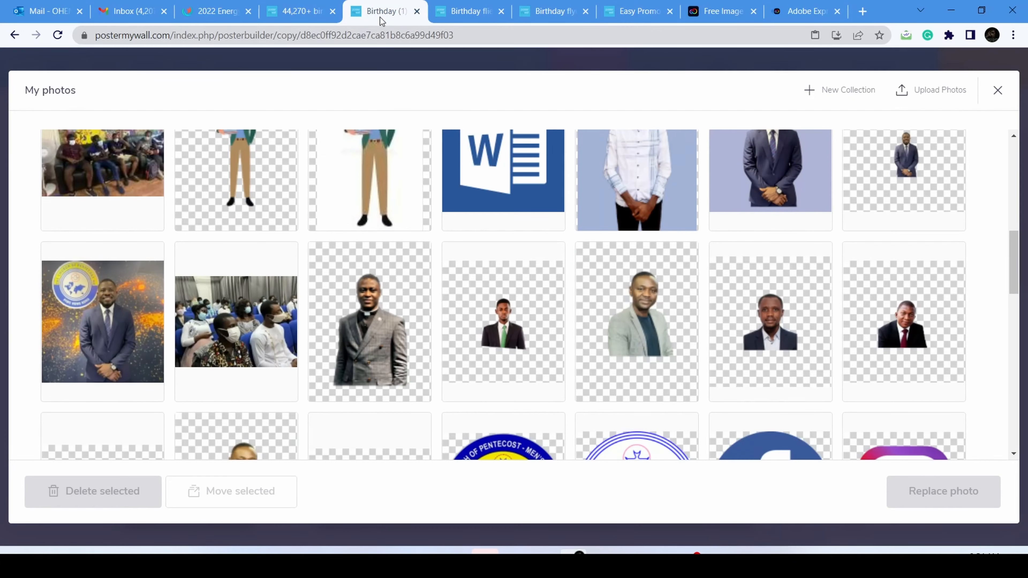
{"action": "scroll", "coordinate": [431, 247], "scroll_direction": "up", "scroll_amount": 5}
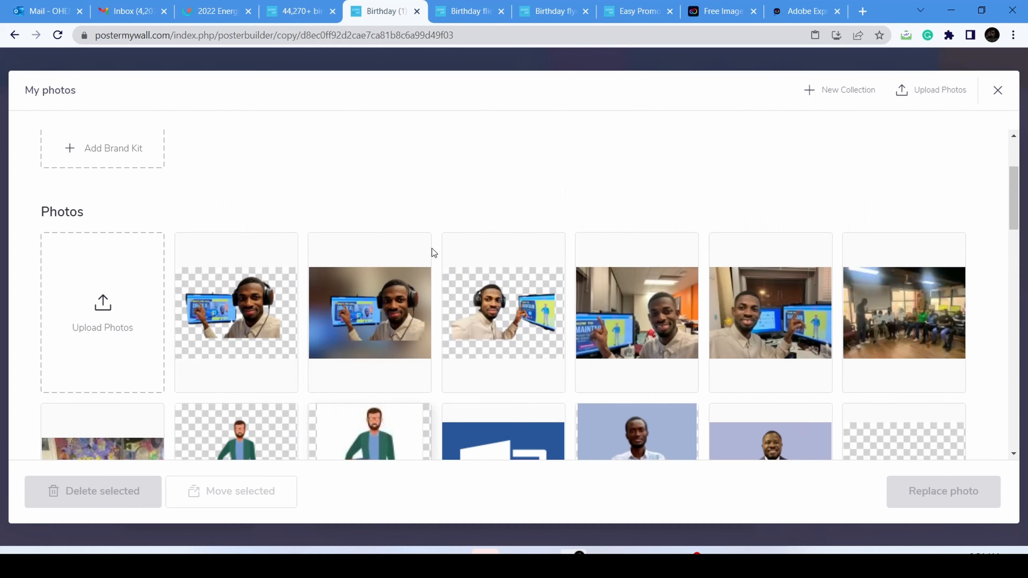
{"action": "scroll", "coordinate": [431, 251], "scroll_direction": "down", "scroll_amount": 3}
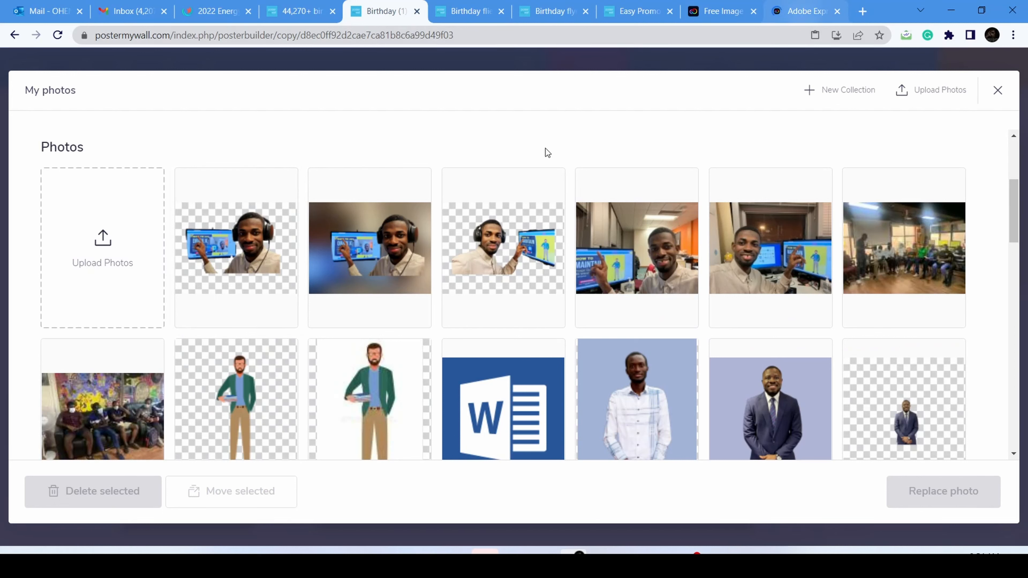
{"action": "left_click", "coordinate": [102, 263]}
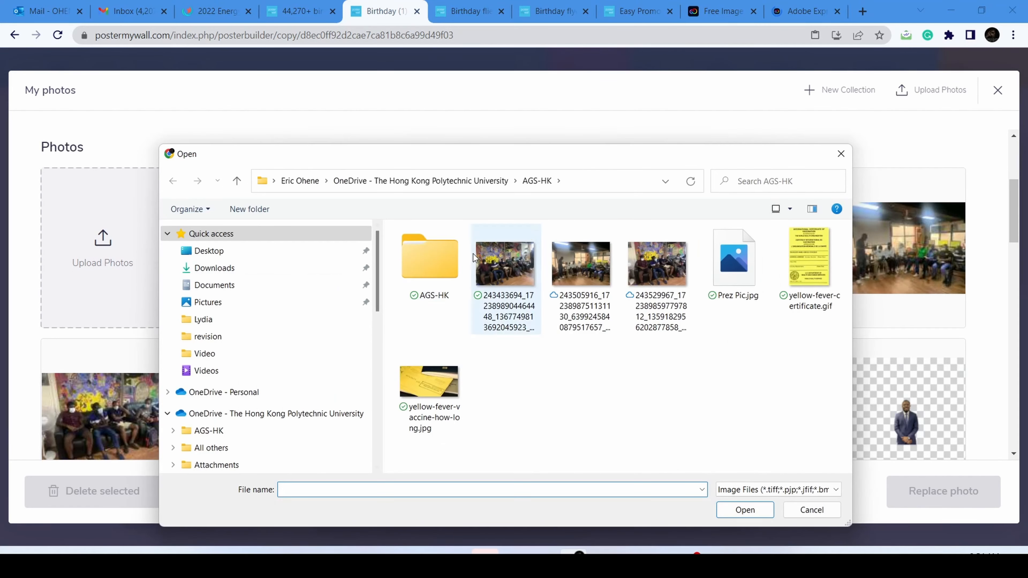
{"action": "left_click", "coordinate": [228, 267]}
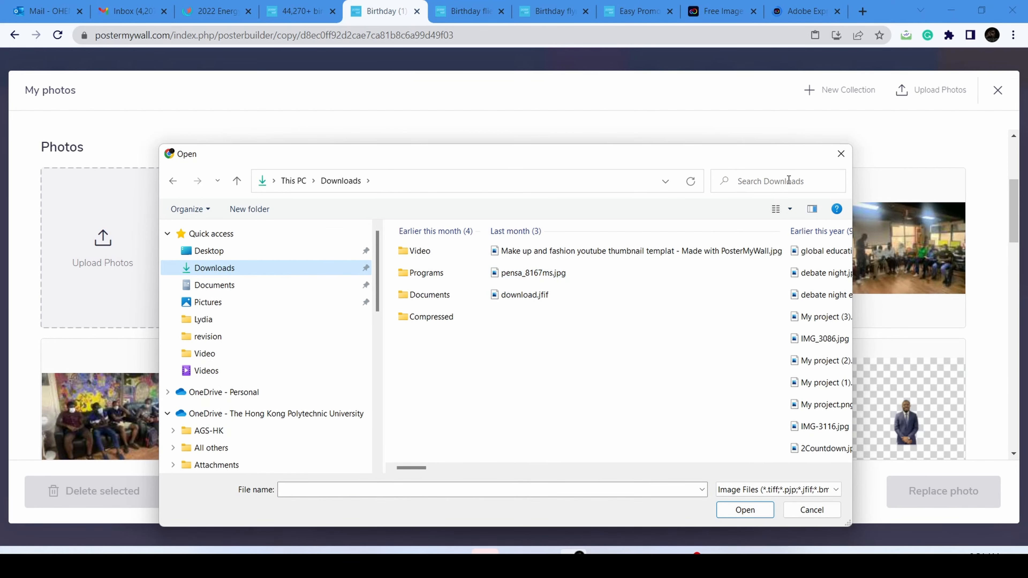
{"action": "left_click", "coordinate": [841, 154]}
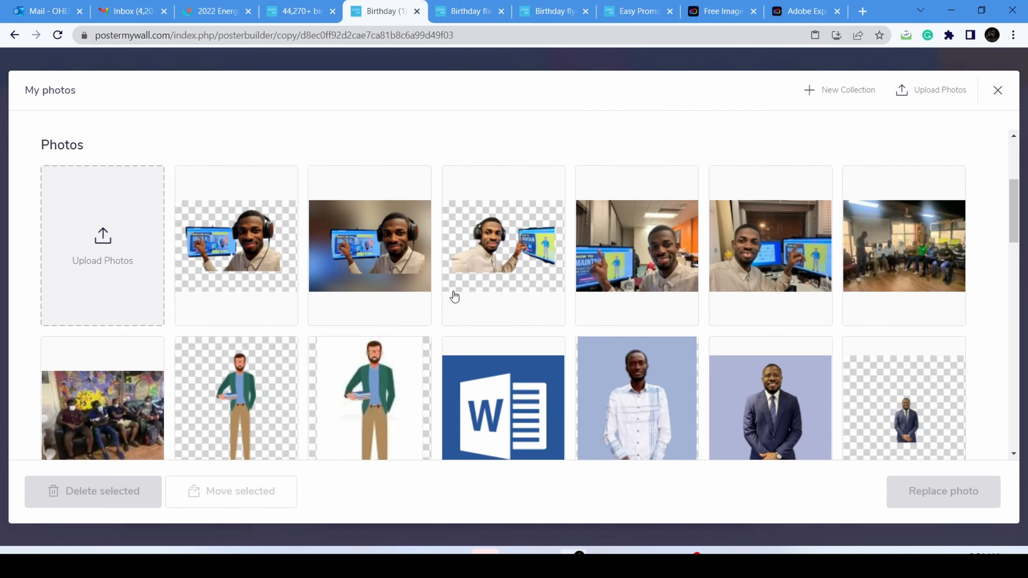
- Replace the poster's photo with the beige-blazer man's cutout from the My photos row containing the PEMEM logo
{"action": "scroll", "coordinate": [465, 294], "scroll_direction": "down", "scroll_amount": 3}
{"action": "scroll", "coordinate": [575, 282], "scroll_direction": "down", "scroll_amount": 3}
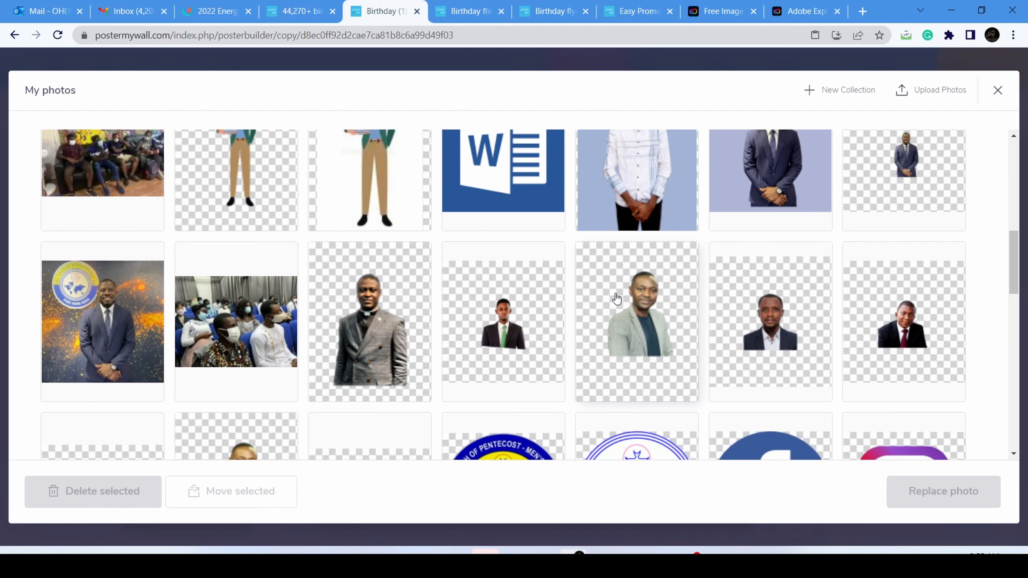
{"action": "scroll", "coordinate": [528, 293], "scroll_direction": "down", "scroll_amount": 3}
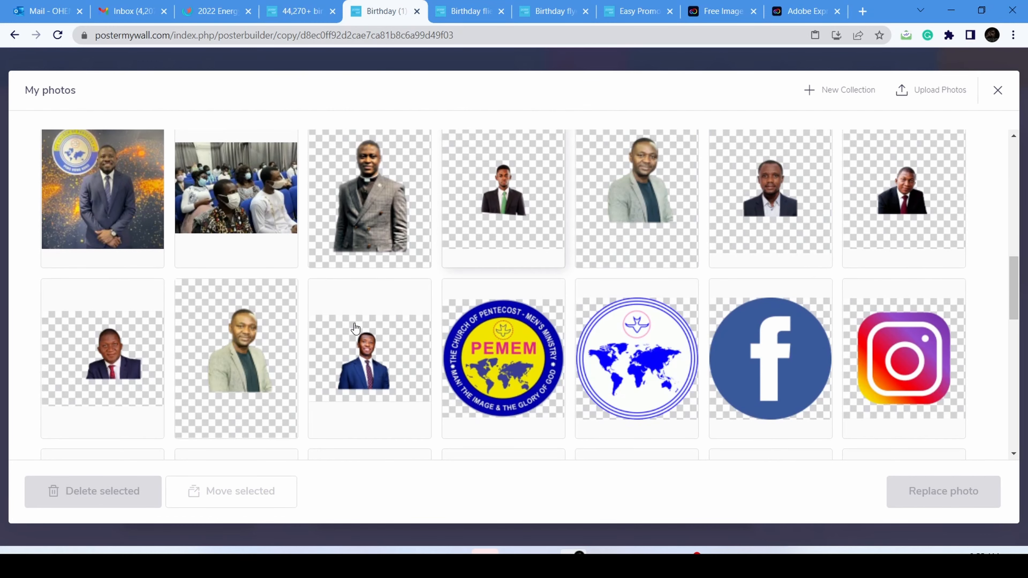
{"action": "left_click", "coordinate": [237, 360]}
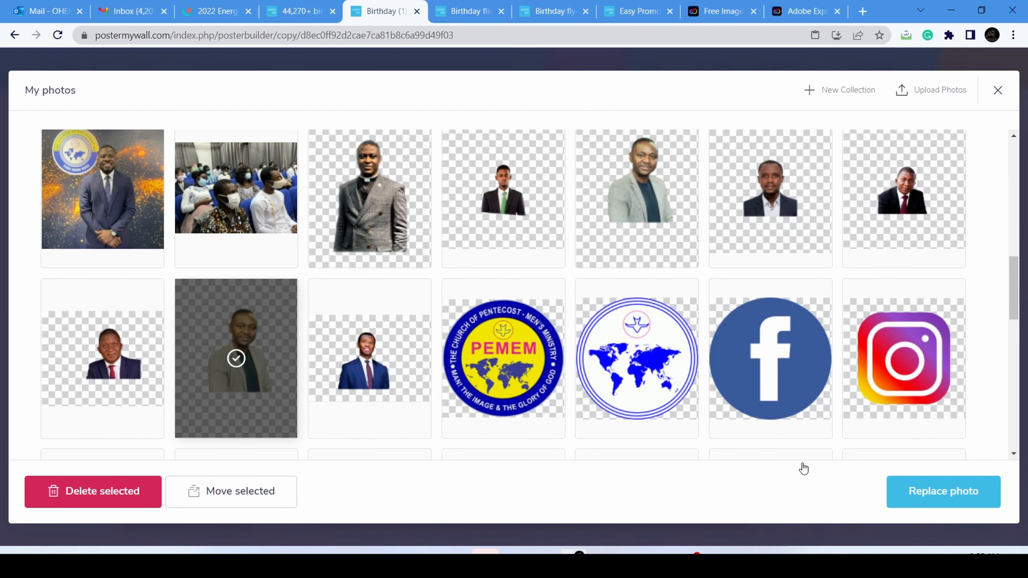
{"action": "left_click", "coordinate": [940, 492]}
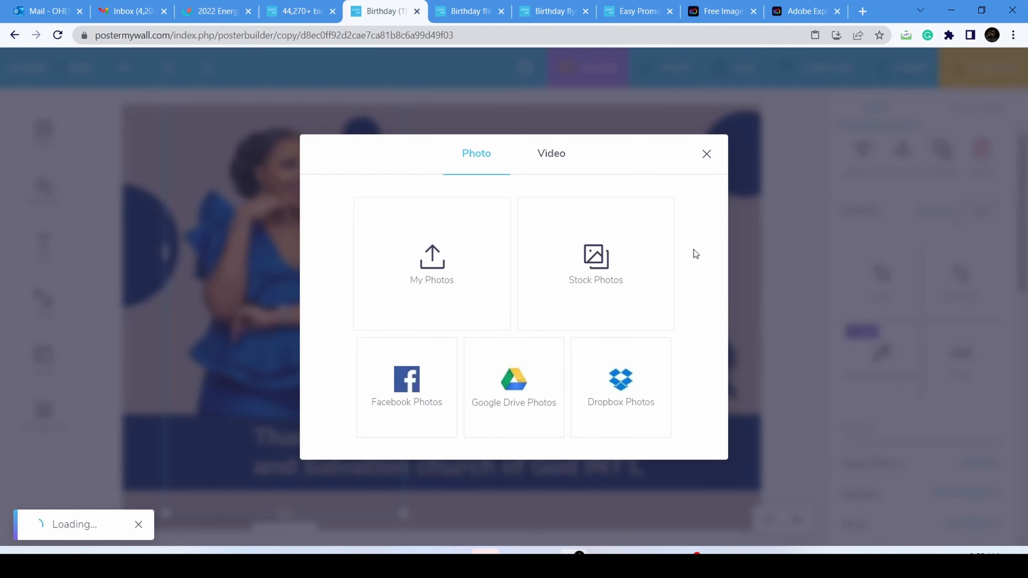
{"action": "left_click", "coordinate": [706, 156]}
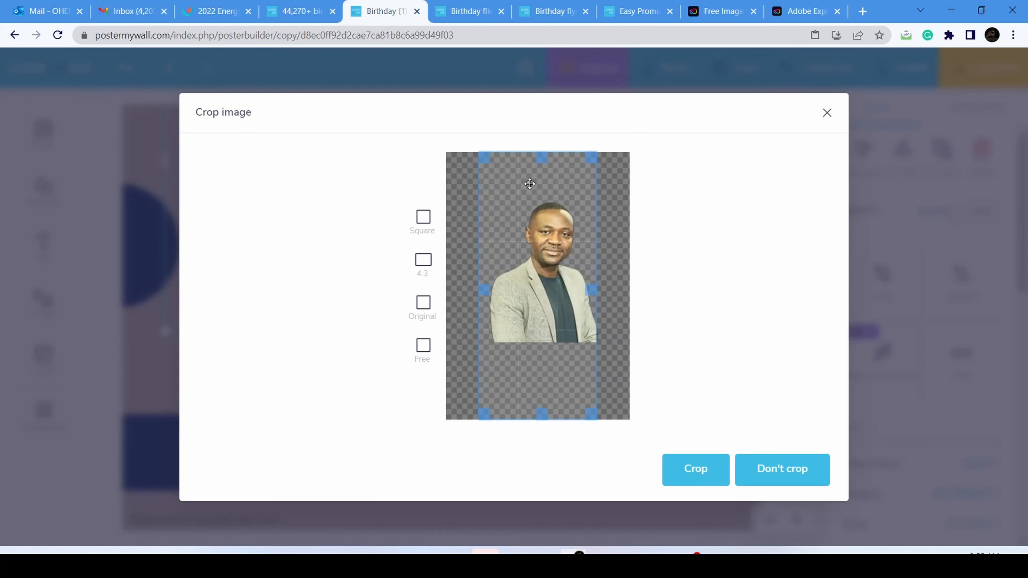
- Crop the replacement photo to a tall frame centred on the man, trimming the empty sides and a thin strip below
{"action": "left_click_drag", "start_coordinate": [562, 265], "coordinate": [568, 267]}
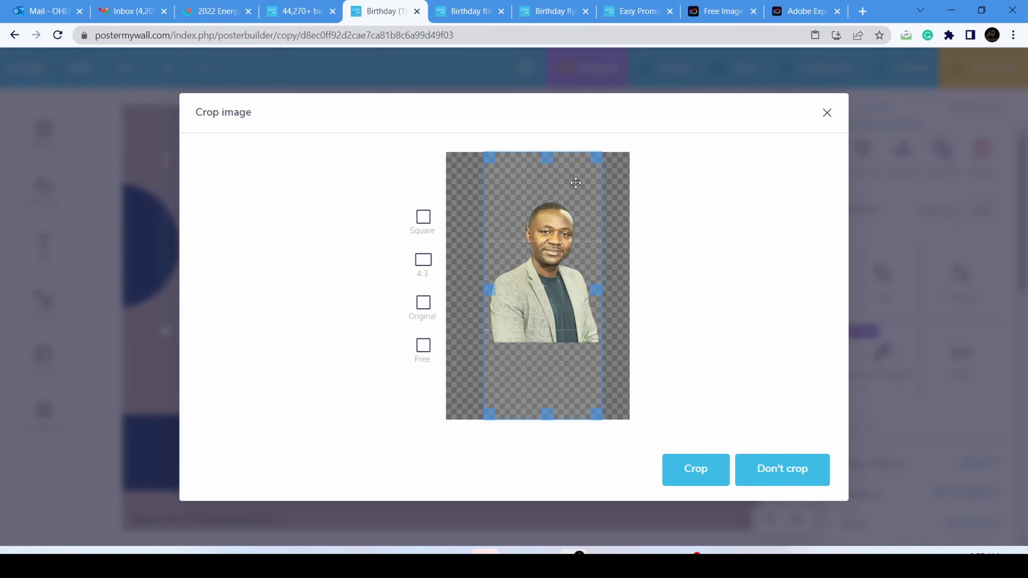
{"action": "left_click_drag", "start_coordinate": [545, 158], "coordinate": [547, 153]}
{"action": "left_click_drag", "start_coordinate": [545, 417], "coordinate": [576, 415]}
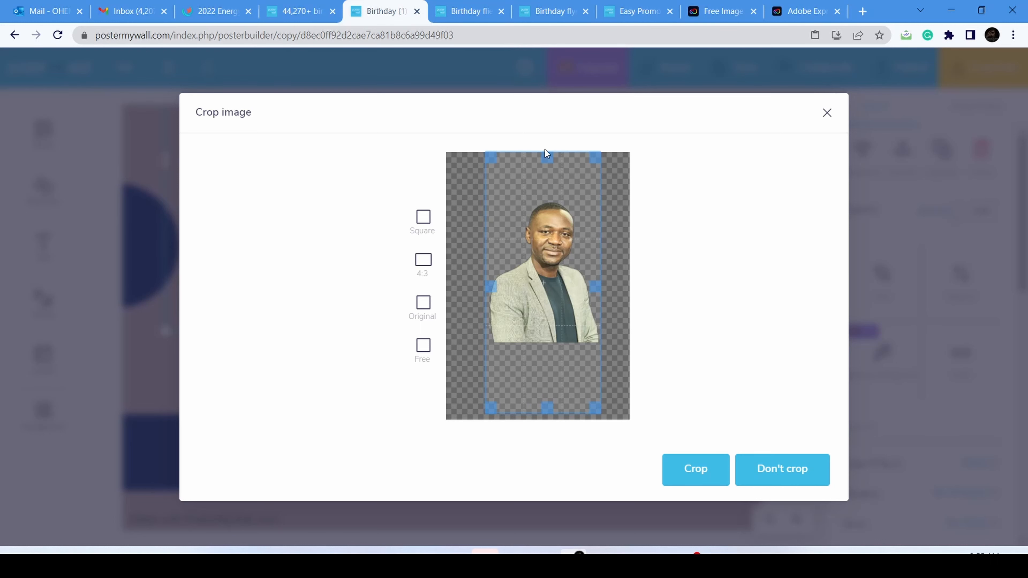
{"action": "left_click_drag", "start_coordinate": [549, 157], "coordinate": [549, 154]}
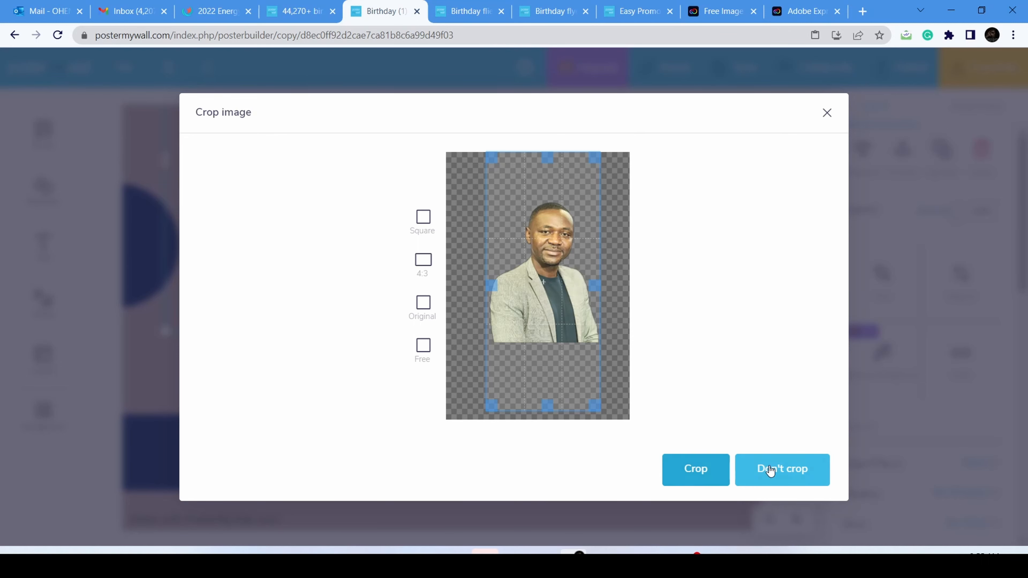
{"action": "left_click", "coordinate": [691, 469]}
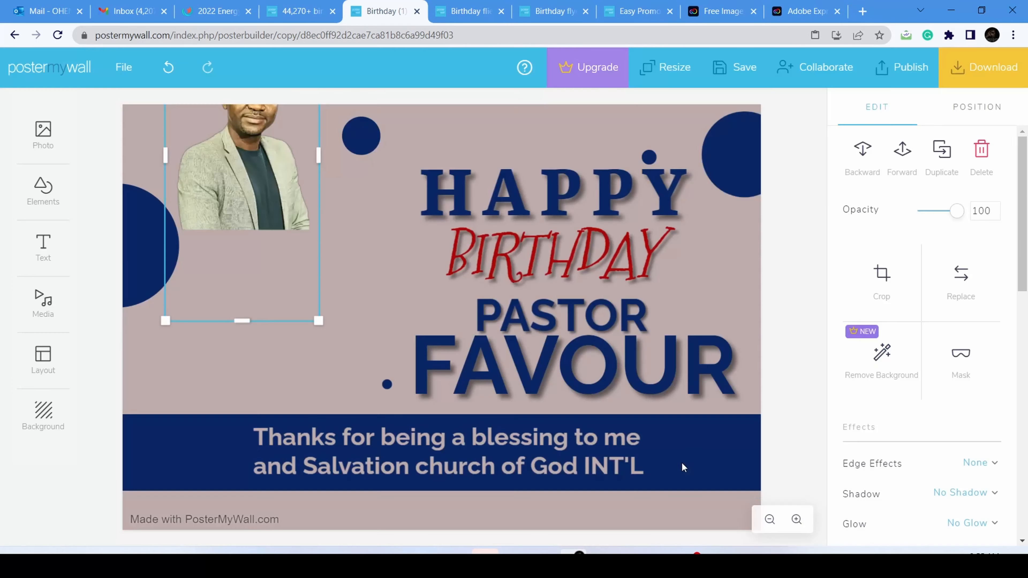
- Enlarge the man's photo and position it beside the birthday text, with his jacket ending just above the blue message band
{"action": "left_click_drag", "start_coordinate": [261, 179], "coordinate": [298, 260]}
{"action": "left_click_drag", "start_coordinate": [355, 402], "coordinate": [410, 525]}
{"action": "left_click_drag", "start_coordinate": [360, 311], "coordinate": [333, 304]}
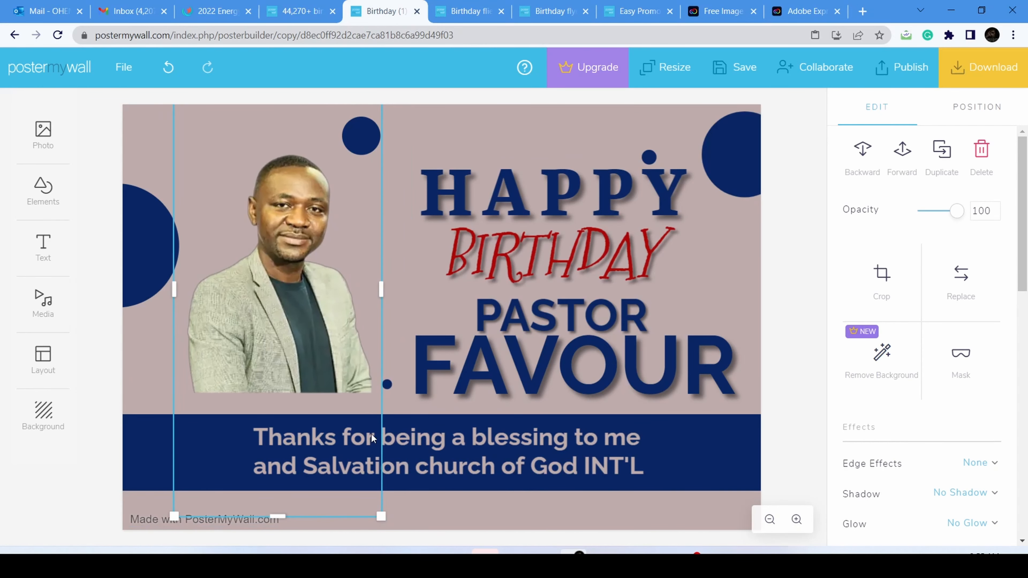
- Enlarge the man's photo slightly and reposition it so his jacket ends just at the blue band's upper edge
{"action": "left_click_drag", "start_coordinate": [379, 520], "coordinate": [400, 561]}
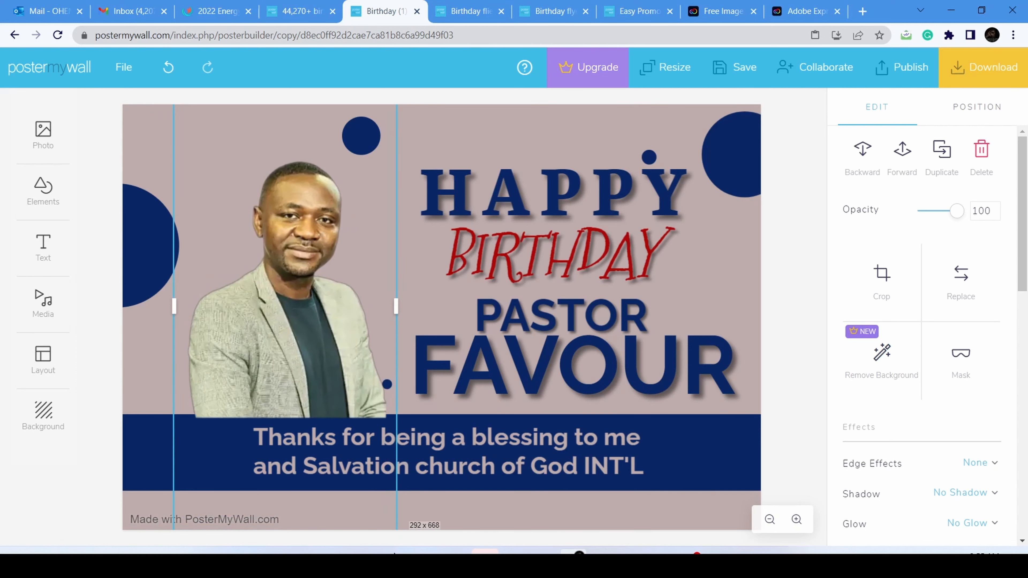
{"action": "left_click_drag", "start_coordinate": [330, 359], "coordinate": [326, 350]}
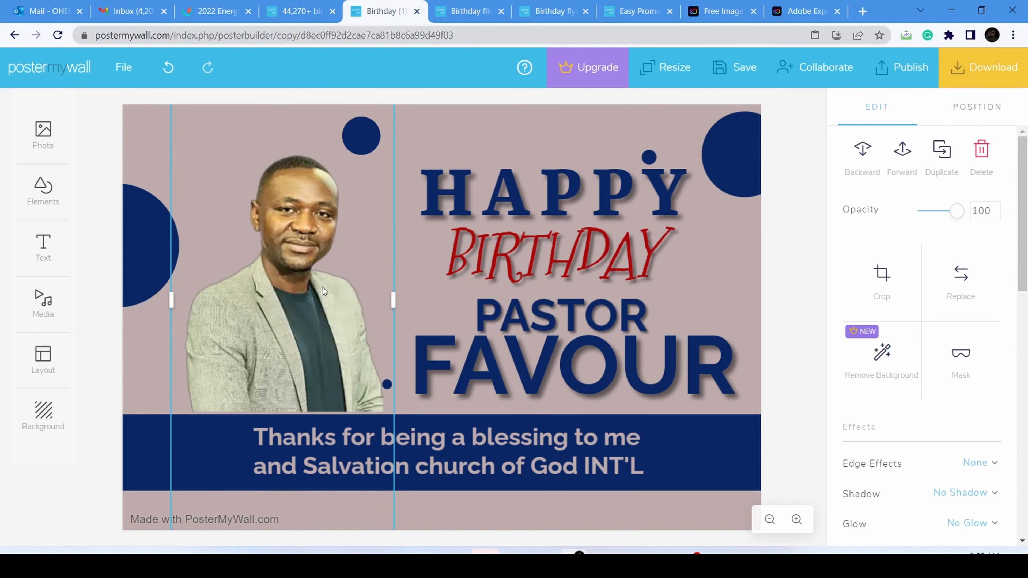
{"action": "mouse_move", "coordinate": [328, 312]}
{"action": "left_mouse_down"}
{"action": "mouse_move", "coordinate": [324, 344]}
{"action": "mouse_move", "coordinate": [331, 300]}
{"action": "mouse_move", "coordinate": [328, 330]}
{"action": "left_mouse_up"}
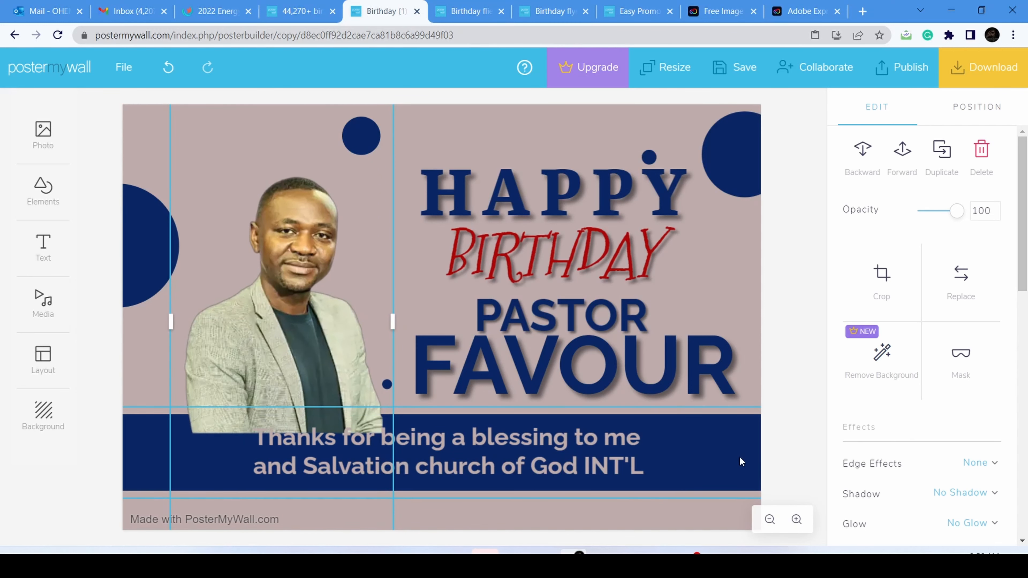
{"action": "mouse_move", "coordinate": [288, 320]}
{"action": "left_mouse_down"}
{"action": "mouse_move", "coordinate": [283, 297]}
{"action": "mouse_move", "coordinate": [285, 308]}
{"action": "left_mouse_up"}
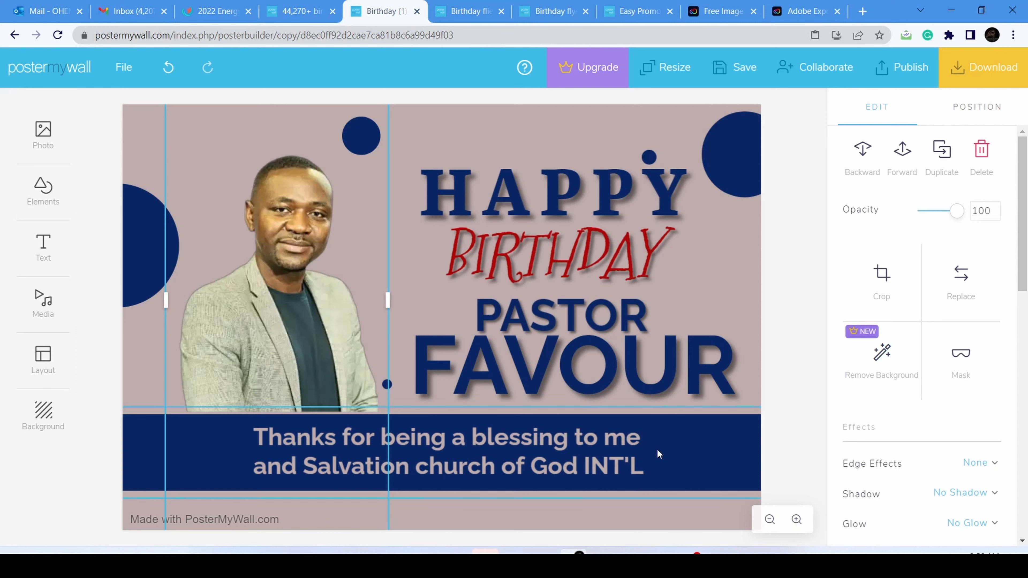
- Move the thank-you message off the blue band and bring the band to the top of the stacking order
{"action": "left_click", "coordinate": [557, 452]}
{"action": "left_click_drag", "start_coordinate": [529, 452], "coordinate": [648, 390]}
{"action": "left_click", "coordinate": [630, 457]}
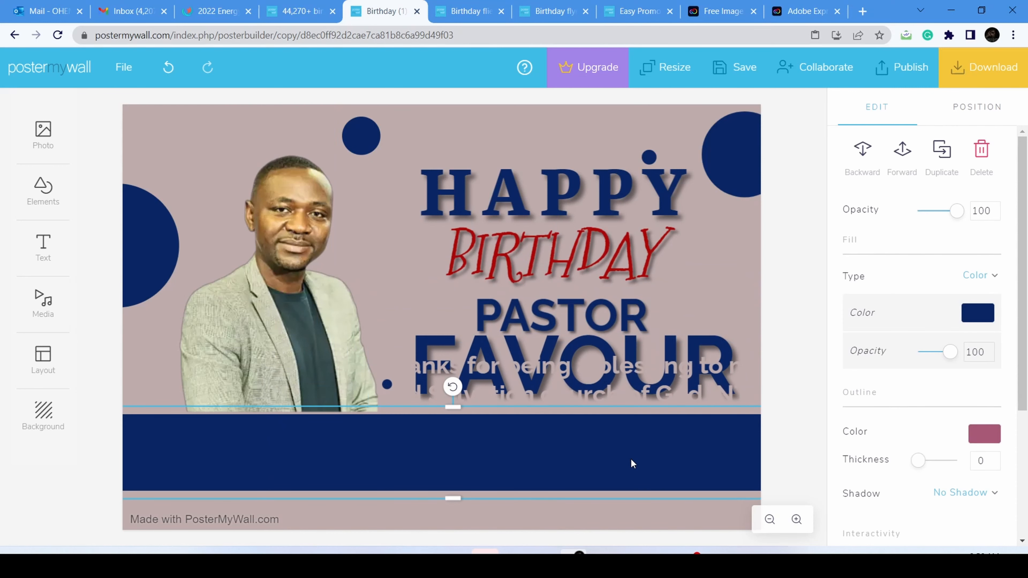
{"action": "right_click", "coordinate": [631, 458]}
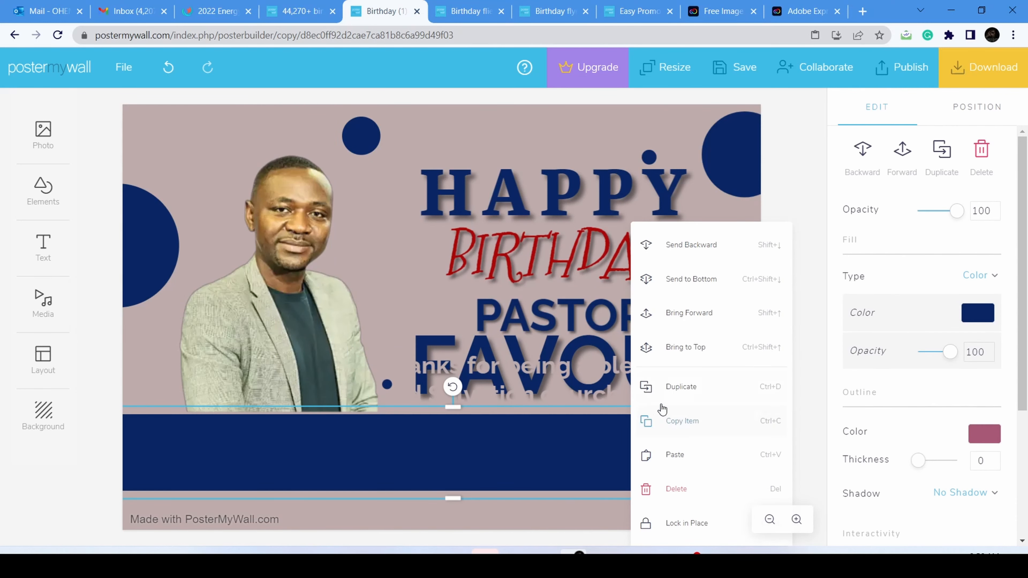
{"action": "left_click", "coordinate": [690, 347]}
- Enlarge the man's photo a little more and tuck the jacket's lower edge behind the blue band
{"action": "mouse_move", "coordinate": [310, 313]}
{"action": "left_mouse_down"}
{"action": "mouse_move", "coordinate": [306, 349]}
{"action": "mouse_move", "coordinate": [309, 306]}
{"action": "mouse_move", "coordinate": [304, 319]}
{"action": "mouse_move", "coordinate": [328, 313]}
{"action": "mouse_move", "coordinate": [329, 337]}
{"action": "mouse_move", "coordinate": [332, 273]}
{"action": "mouse_move", "coordinate": [319, 298]}
{"action": "left_mouse_up"}
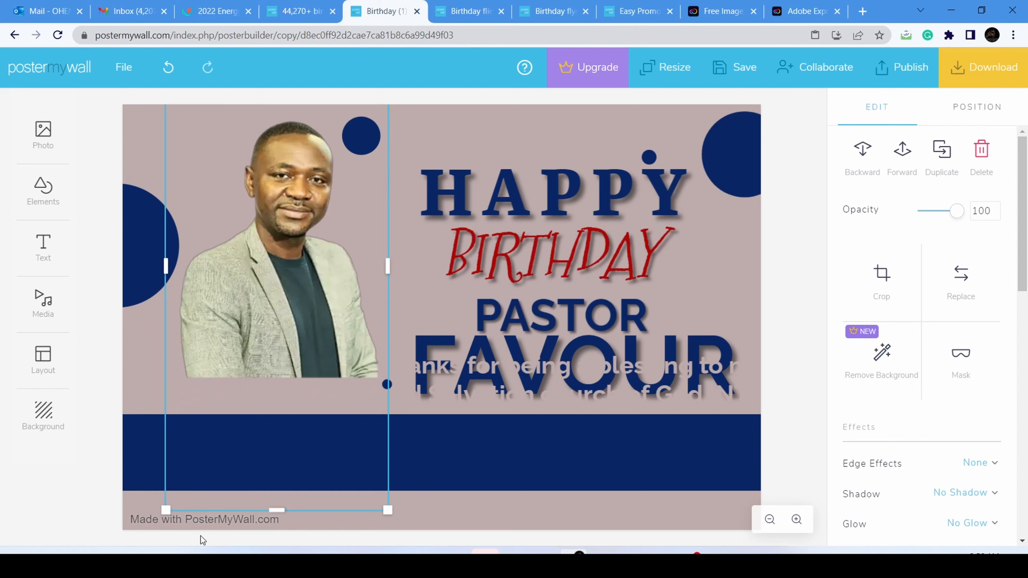
{"action": "left_click_drag", "start_coordinate": [165, 510], "coordinate": [155, 532]}
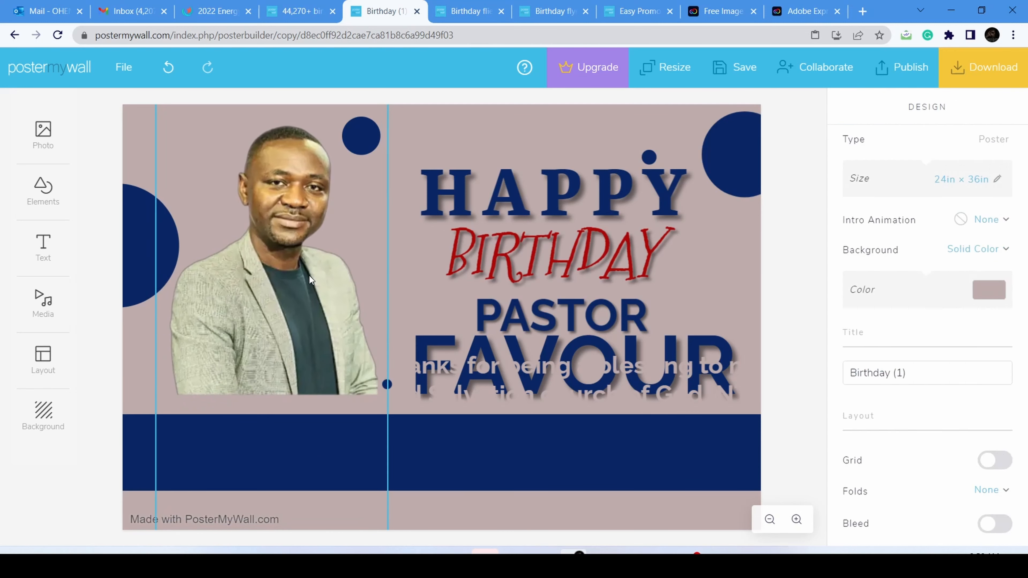
{"action": "left_click_drag", "start_coordinate": [309, 276], "coordinate": [310, 302]}
- Bring the thank-you message to the top of the stacking order and place it back on the blue band
{"action": "left_click", "coordinate": [609, 381]}
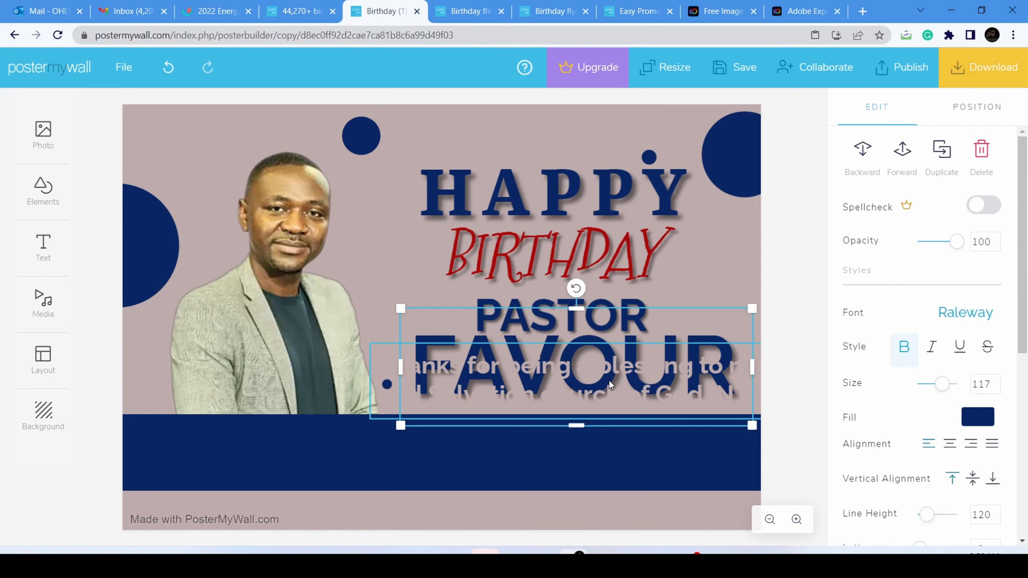
{"action": "left_click", "coordinate": [608, 383]}
{"action": "left_click_drag", "start_coordinate": [611, 382], "coordinate": [520, 397]}
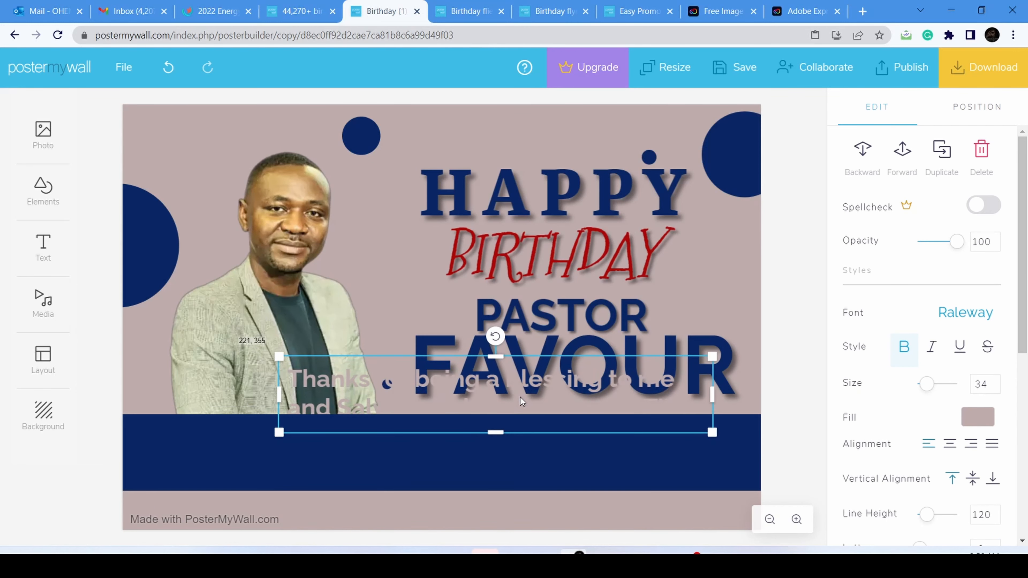
{"action": "right_click", "coordinate": [519, 392]}
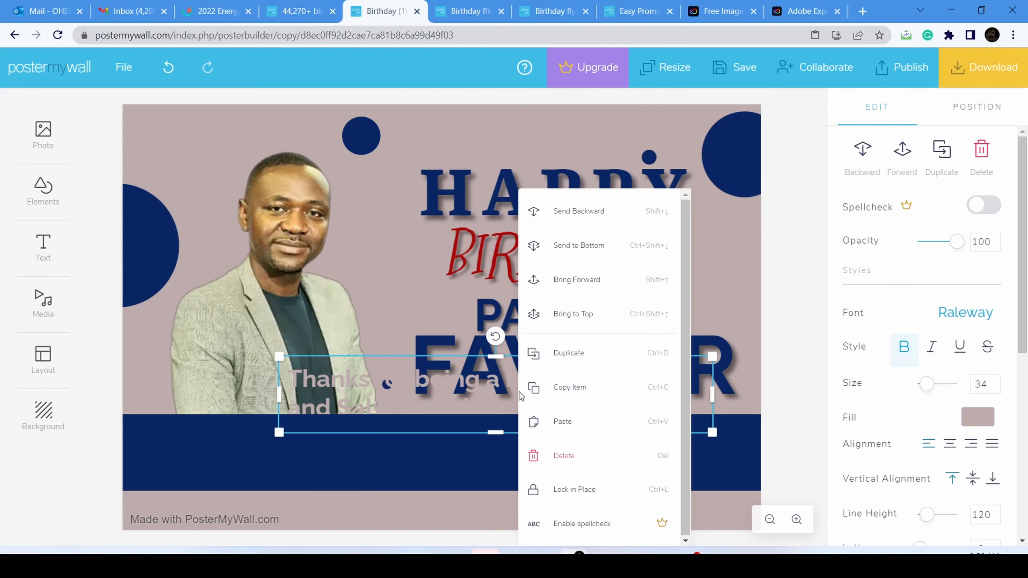
{"action": "left_click", "coordinate": [588, 330]}
{"action": "left_click_drag", "start_coordinate": [479, 401], "coordinate": [423, 457]}
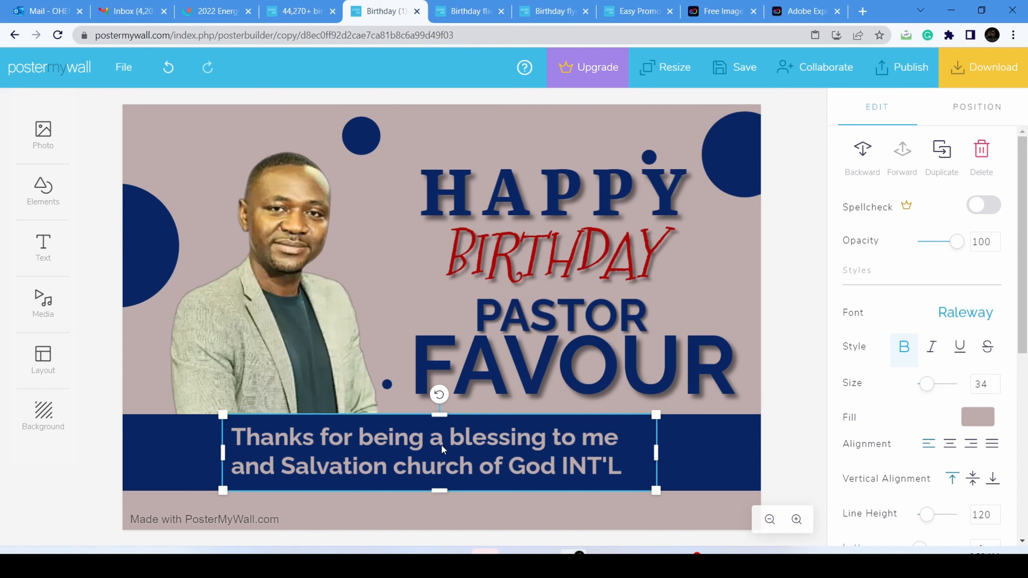
- Replace "Salvation church" in the thank-you message with "Church of Pentecost"
{"action": "double_click", "coordinate": [308, 463]}
{"action": "left_click", "coordinate": [328, 465]}
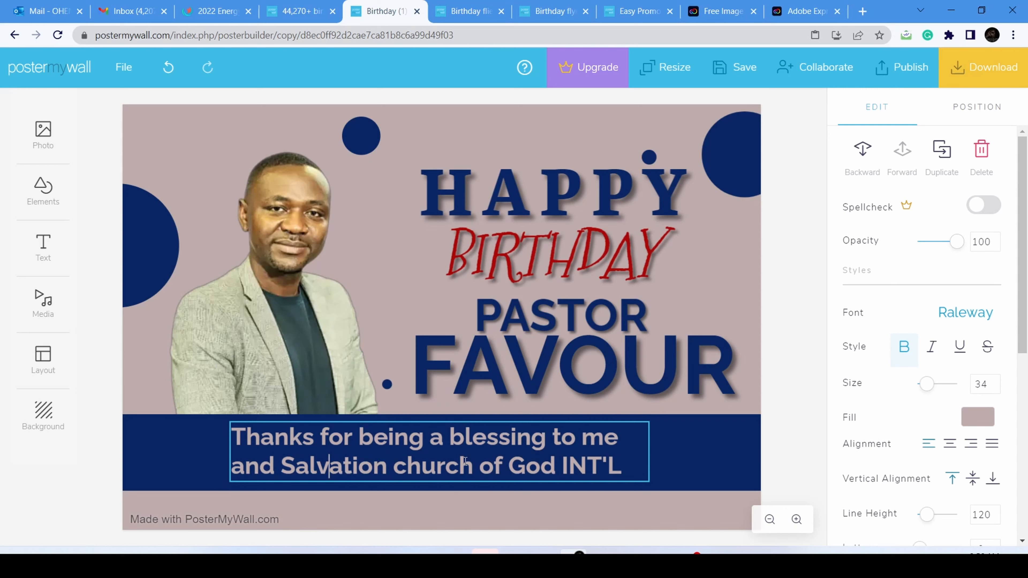
{"action": "left_click_drag", "start_coordinate": [471, 466], "coordinate": [288, 465]}
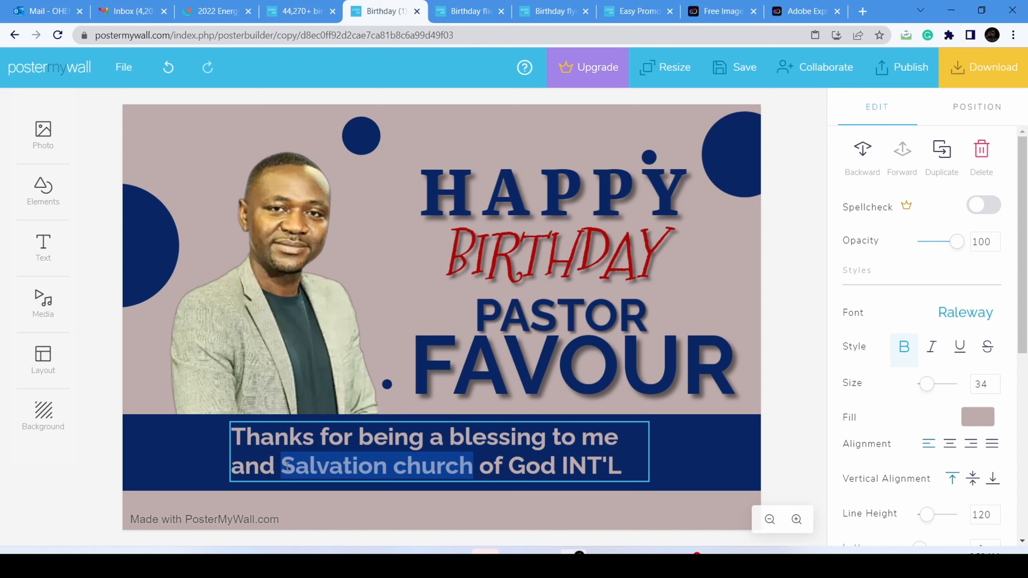
{"action": "type", "text": "C"}
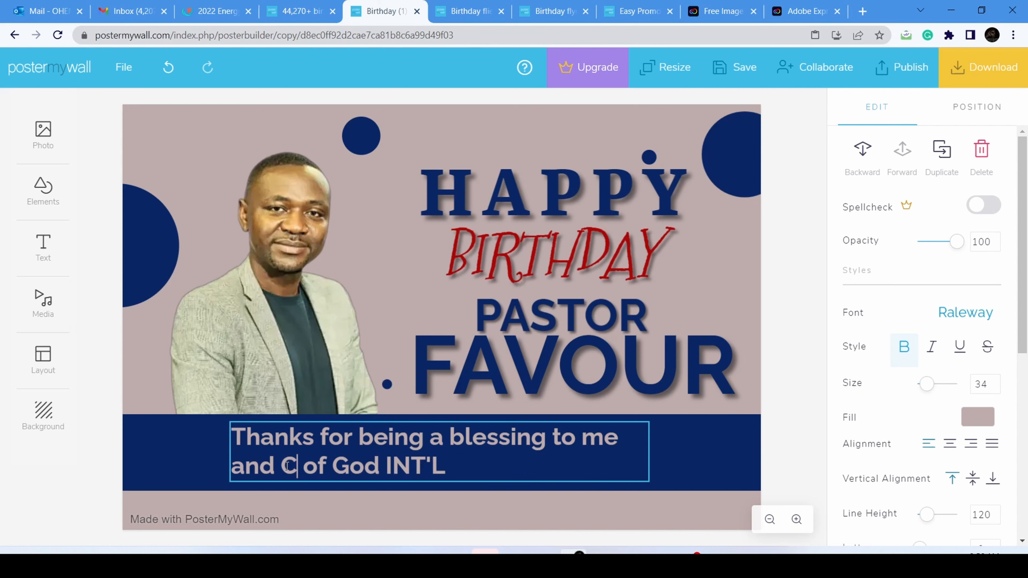
{"action": "type", "text": "hurch of"}
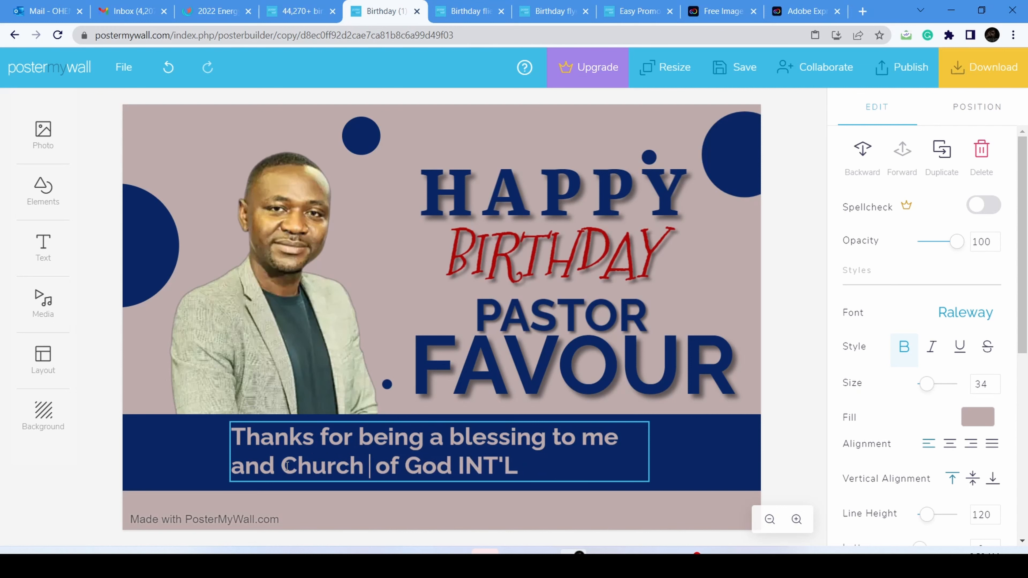
{"action": "type", "text": "ntecost of"}
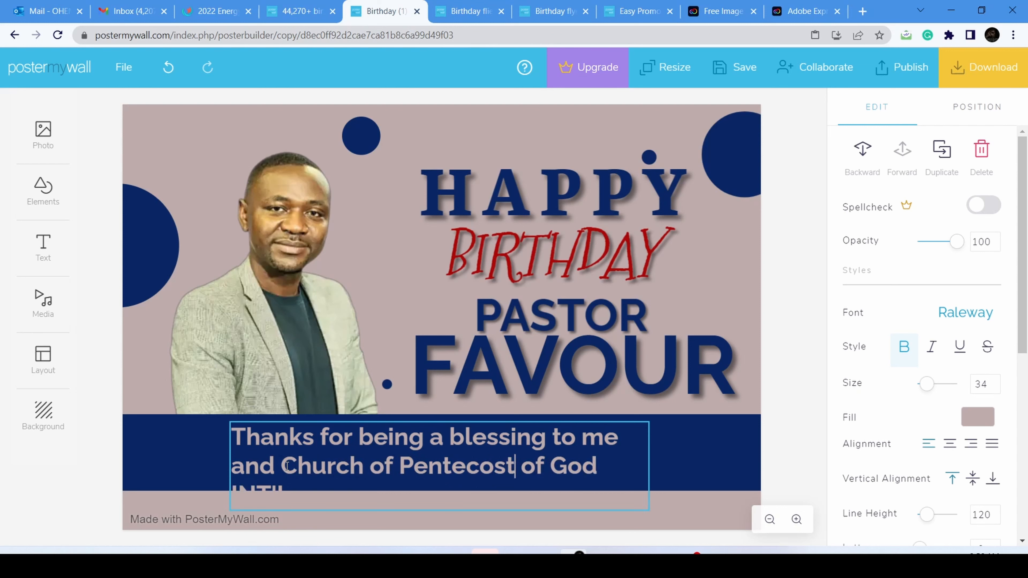
- Replace the trailing "of God INT'L" in the thank-you message with ", Hong Kong"
{"action": "key", "text": "Delete"}
{"action": "key", "text": "Delete"}
{"action": "key", "text": "Delete"}
{"action": "key", "text": "Delete"}
{"action": "key", "text": "Delete"}
{"action": "key", "text": "Delete"}
{"action": "key", "text": "Delete"}
{"action": "key", "text": "Delete"}
{"action": "key", "text": "Delete"}
{"action": "key", "text": "Delete"}
{"action": "key", "text": "Delete"}
{"action": "key", "text": "Delete"}
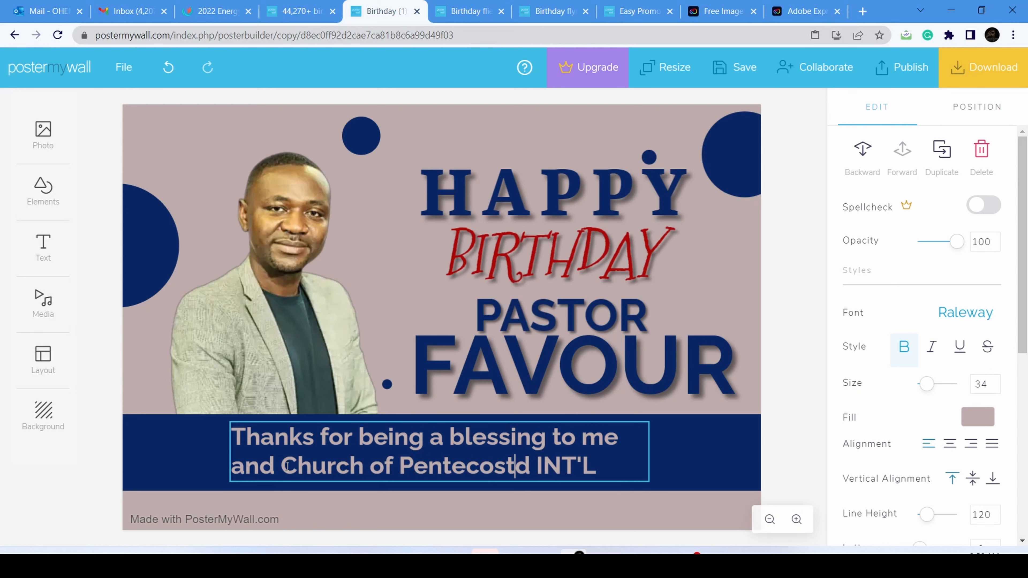
{"action": "key", "text": "Delete"}
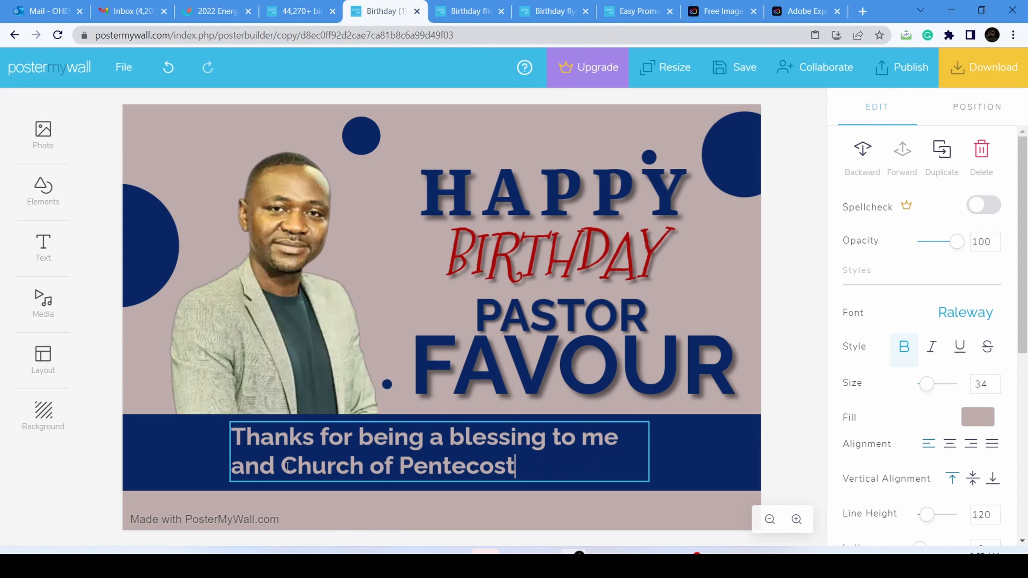
{"action": "type", "text": ", Hong "}
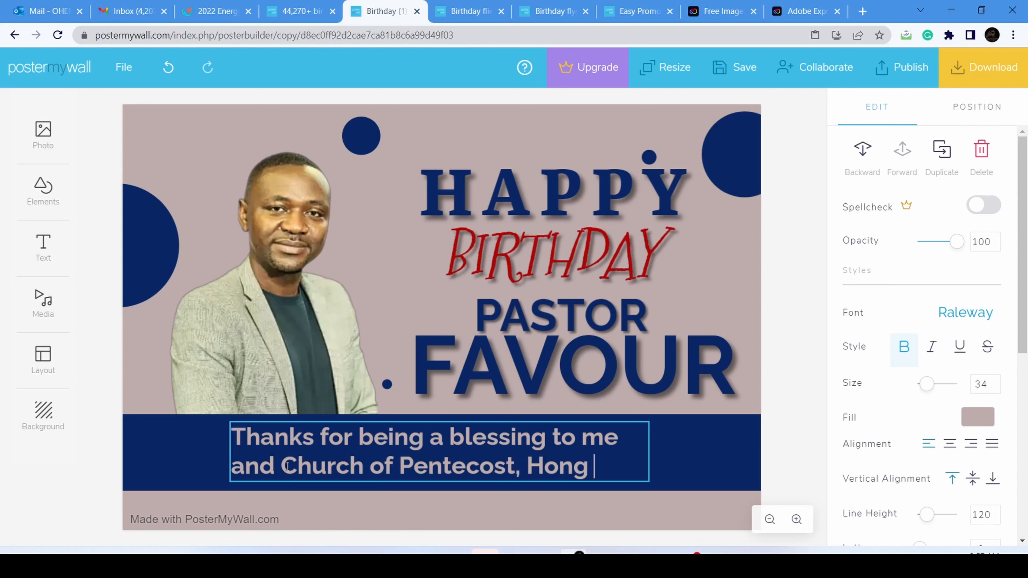
{"action": "type", "text": "Kong"}
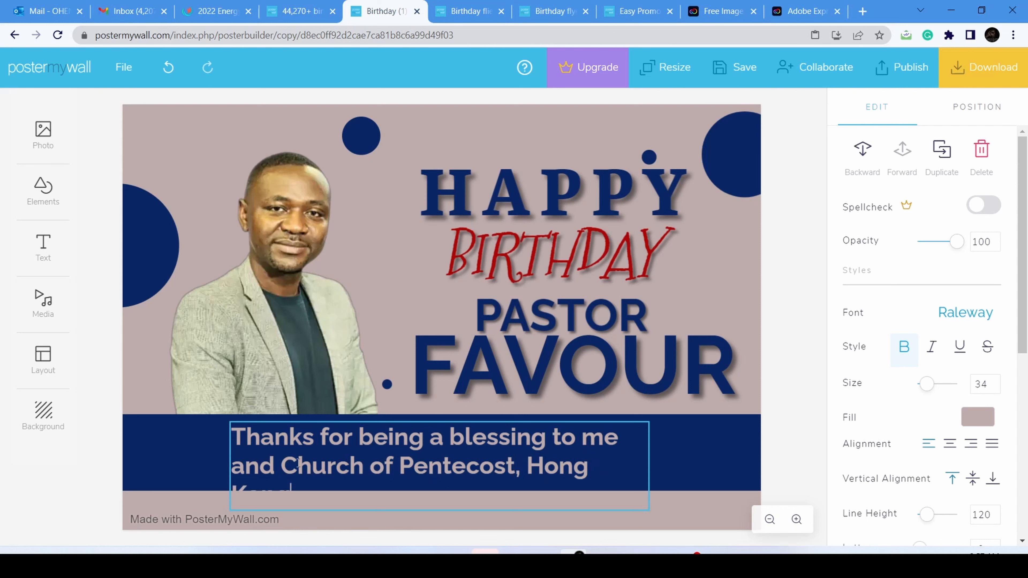
- Widen the thank-you message's text box so "Hong Kong" fits on the second line, and deselect it
{"action": "left_click", "coordinate": [620, 466]}
{"action": "left_click", "coordinate": [592, 458]}
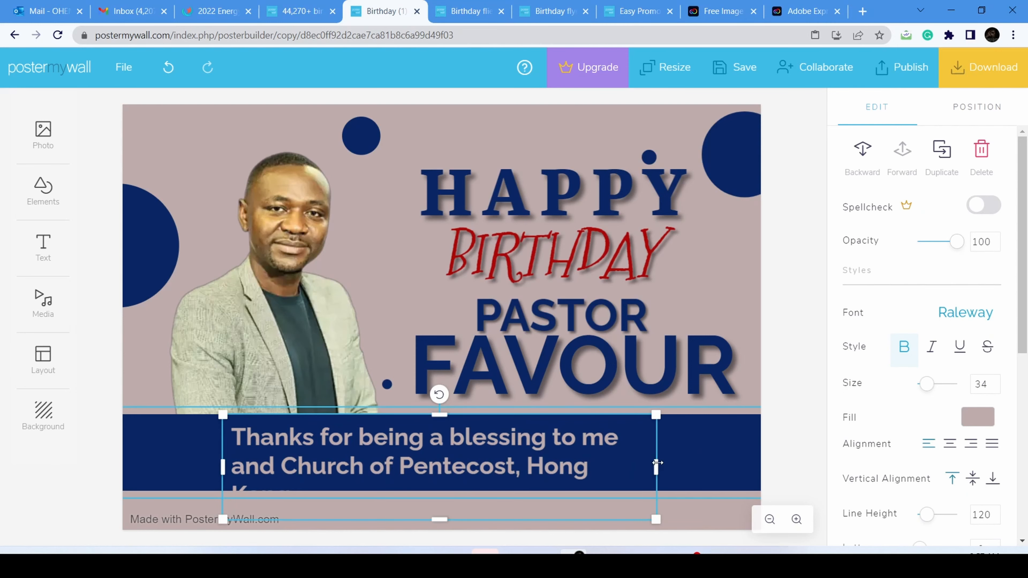
{"action": "mouse_move", "coordinate": [658, 463]}
{"action": "left_mouse_down"}
{"action": "mouse_move", "coordinate": [694, 459]}
{"action": "mouse_move", "coordinate": [675, 460]}
{"action": "left_mouse_up"}
{"action": "left_click", "coordinate": [693, 456]}
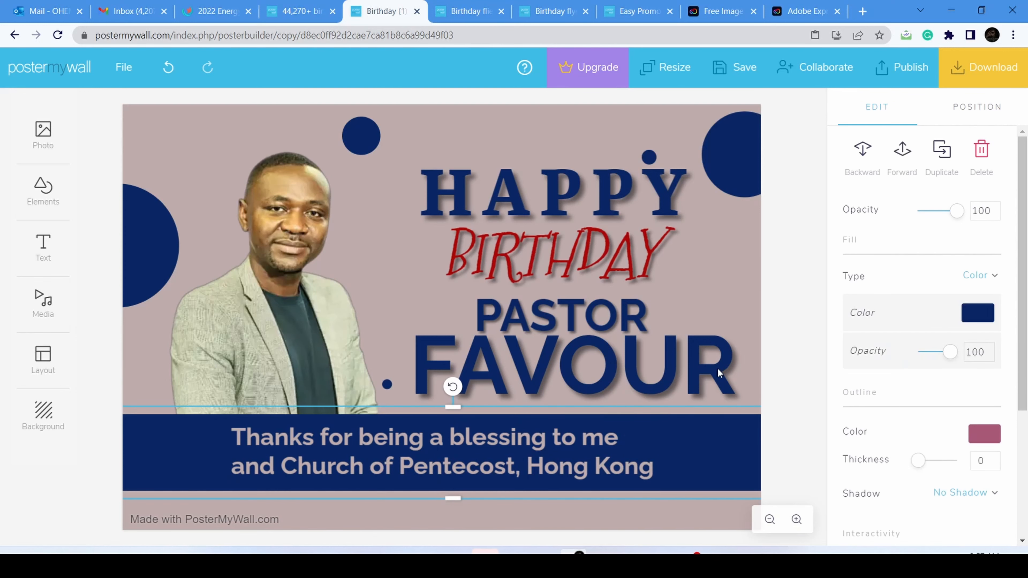
{"action": "left_click", "coordinate": [747, 299]}
- Look at the sources for replacing the man's photo and the Adobe Express background removal page, and return to the design
{"action": "left_click", "coordinate": [265, 303]}
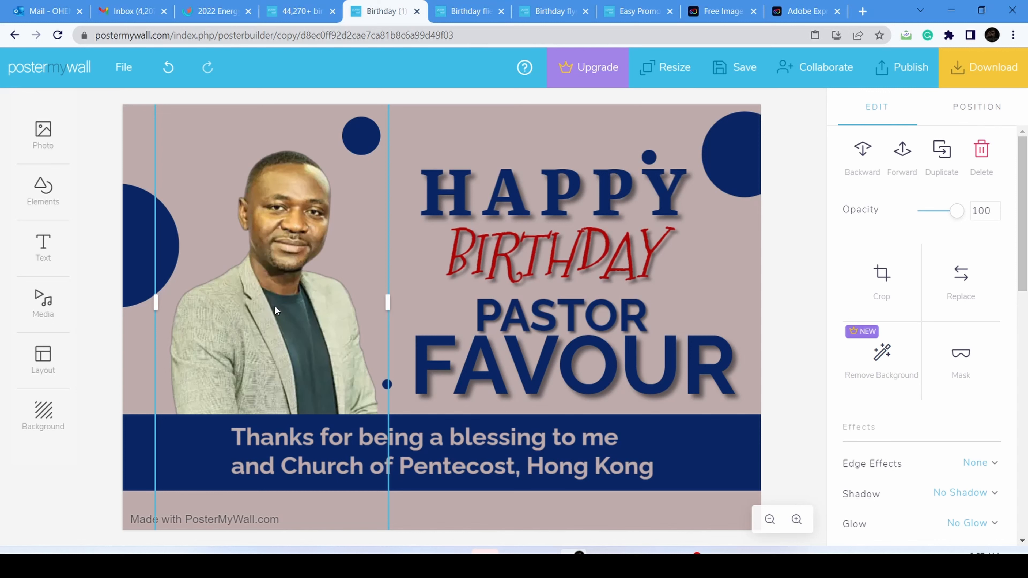
{"action": "left_click", "coordinate": [965, 288]}
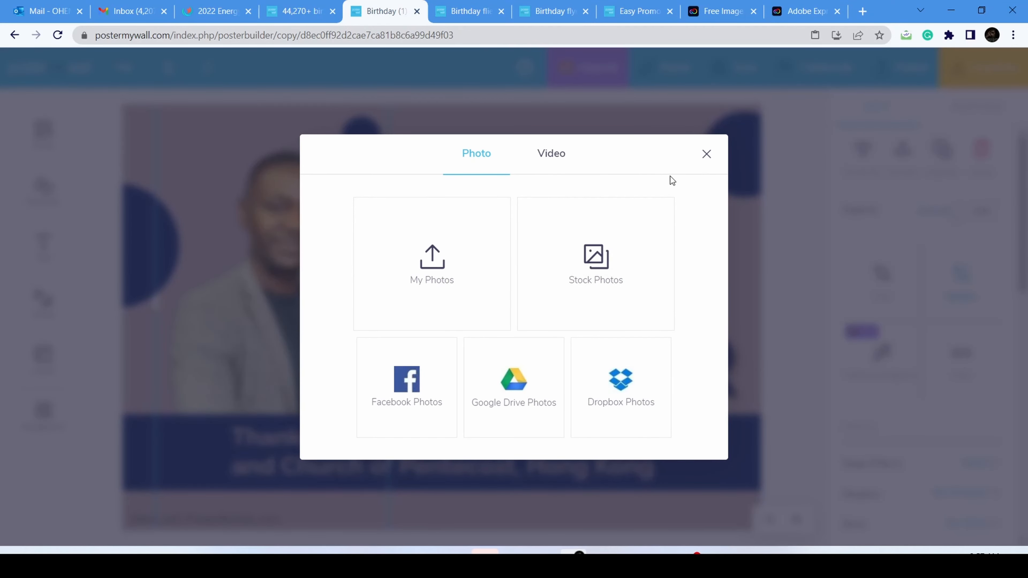
{"action": "left_click", "coordinate": [706, 155]}
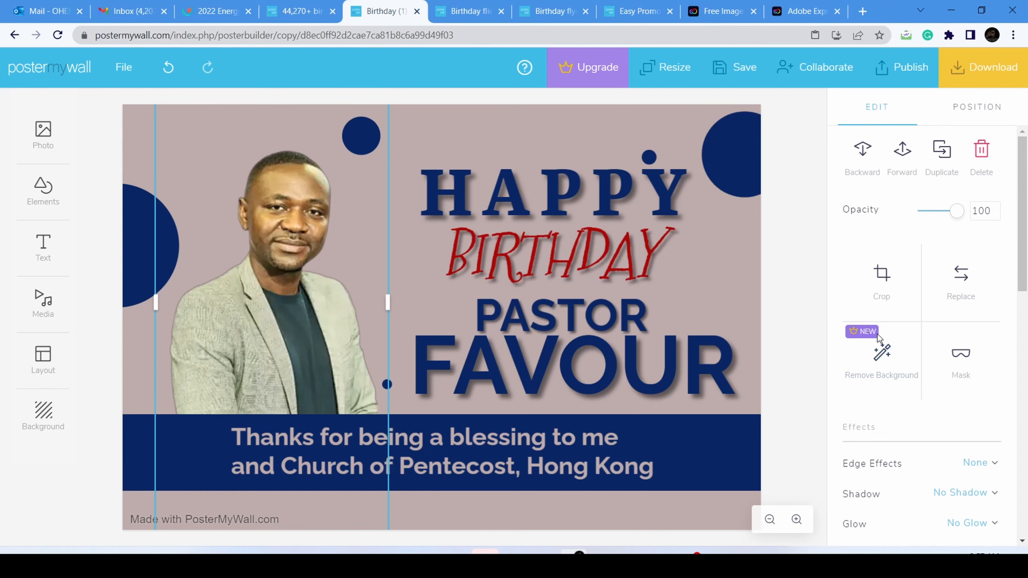
{"action": "left_click", "coordinate": [722, 11]}
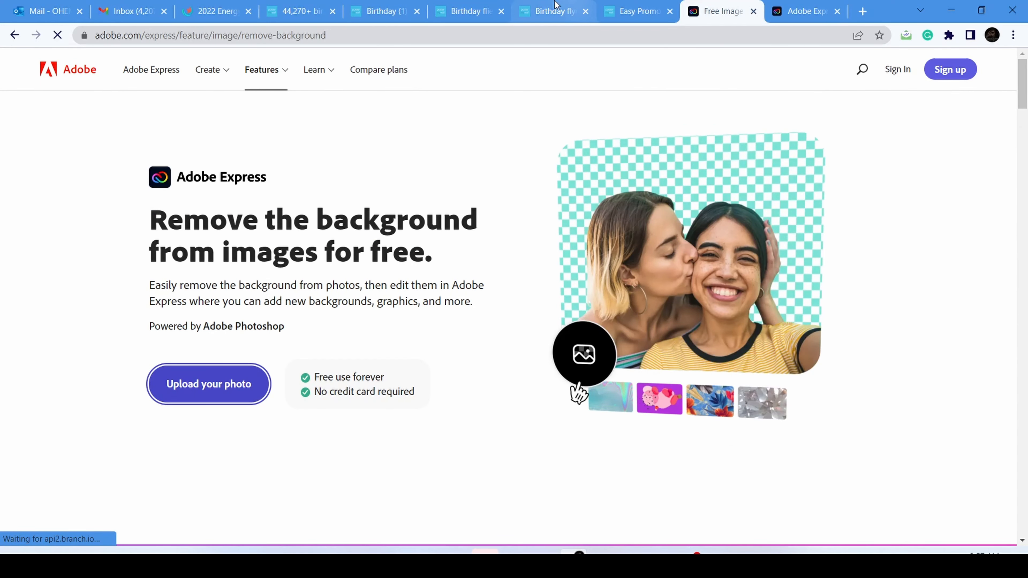
{"action": "left_click", "coordinate": [301, 12]}
{"action": "left_click", "coordinate": [369, 17]}
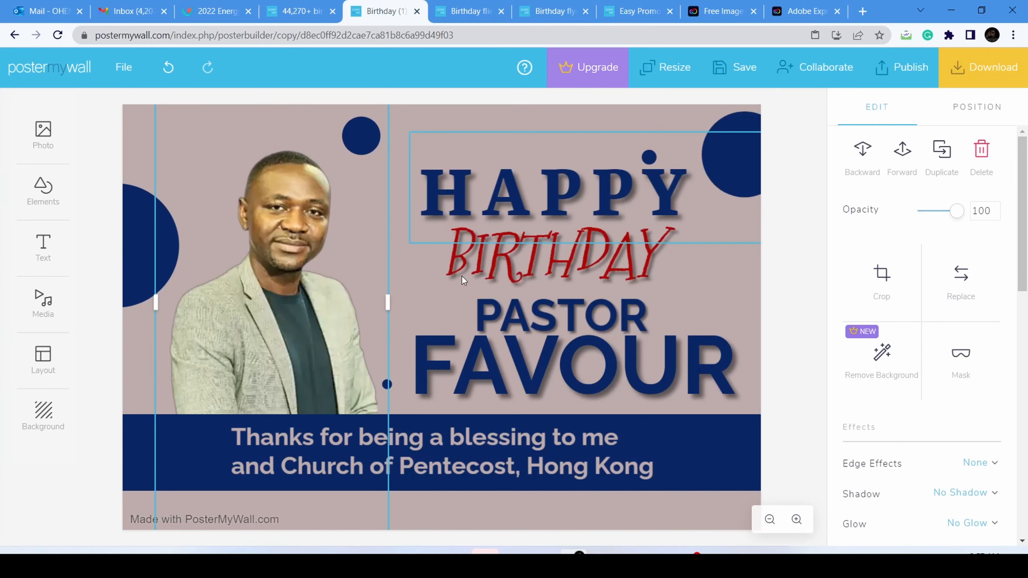
{"action": "left_click", "coordinate": [787, 278]}
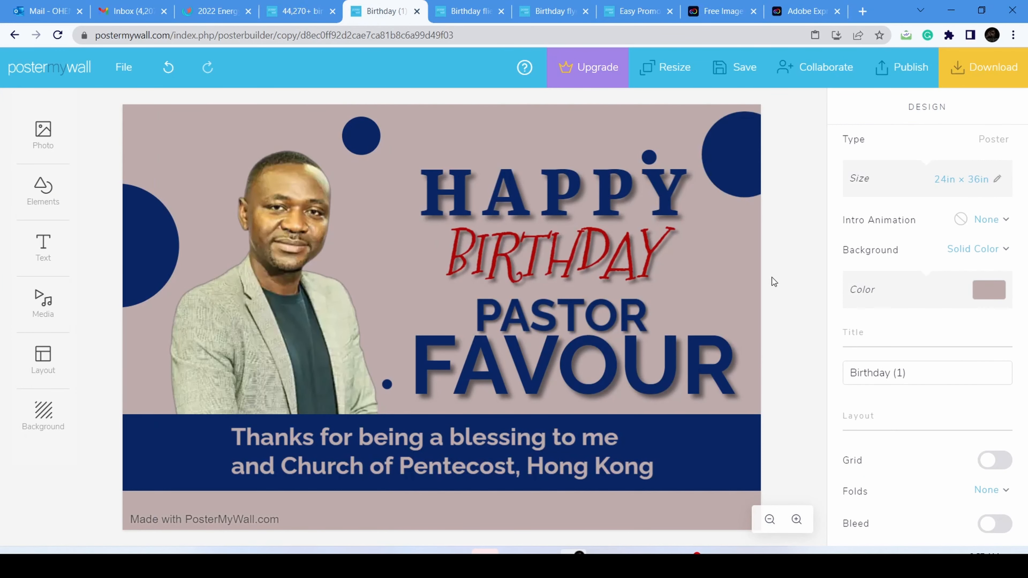
{"action": "left_click", "coordinate": [734, 159]}
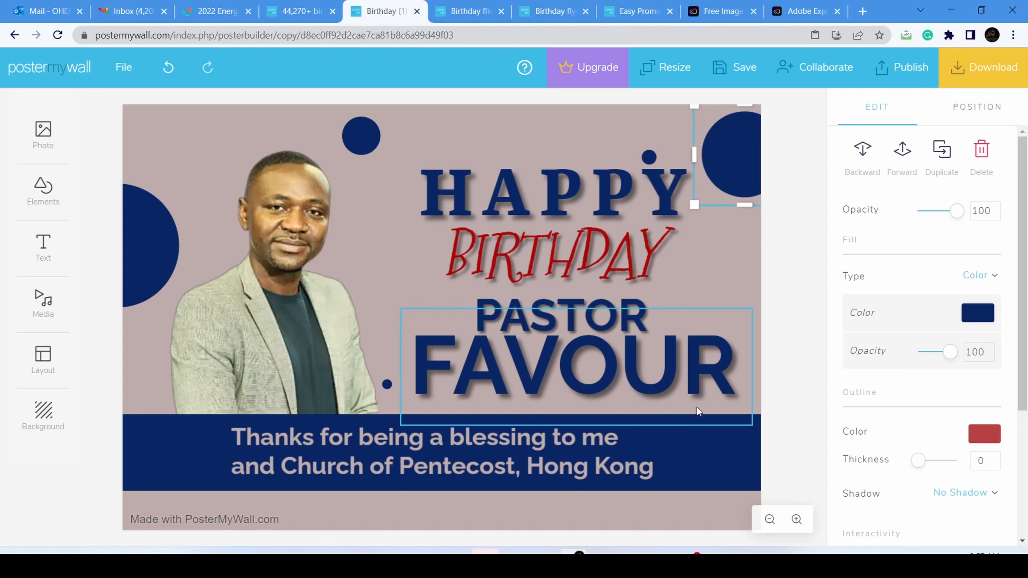
{"action": "left_click", "coordinate": [799, 358]}
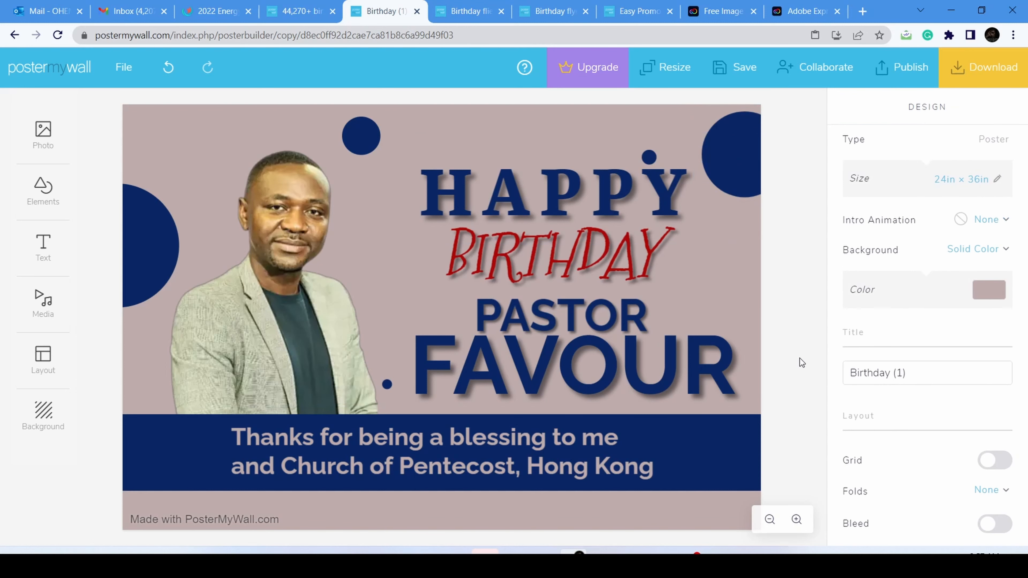
- Save the birthday design and review its publishing and download options, ending on the Basic Image download
{"action": "left_click", "coordinate": [744, 68]}
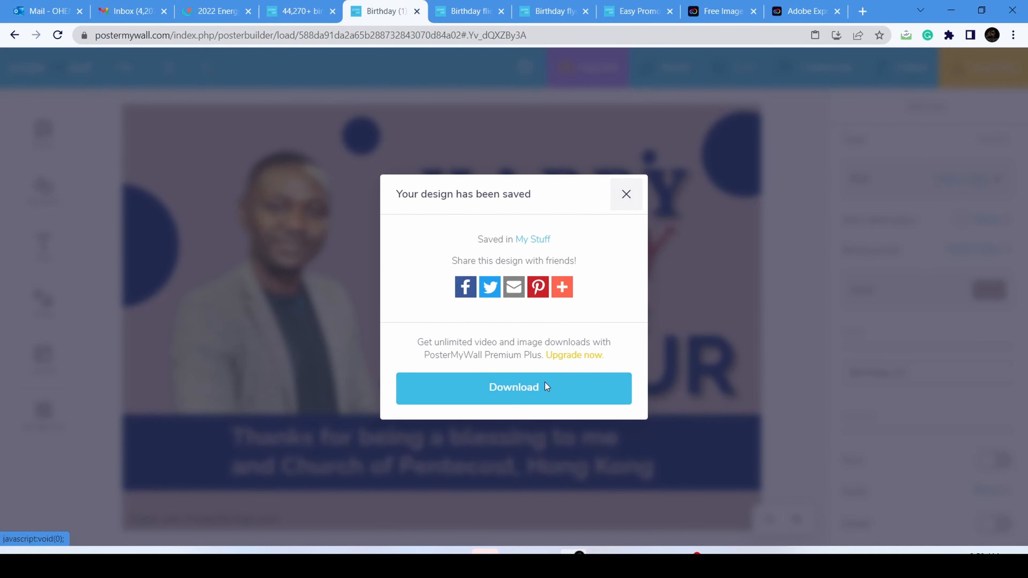
{"action": "left_click", "coordinate": [516, 392]}
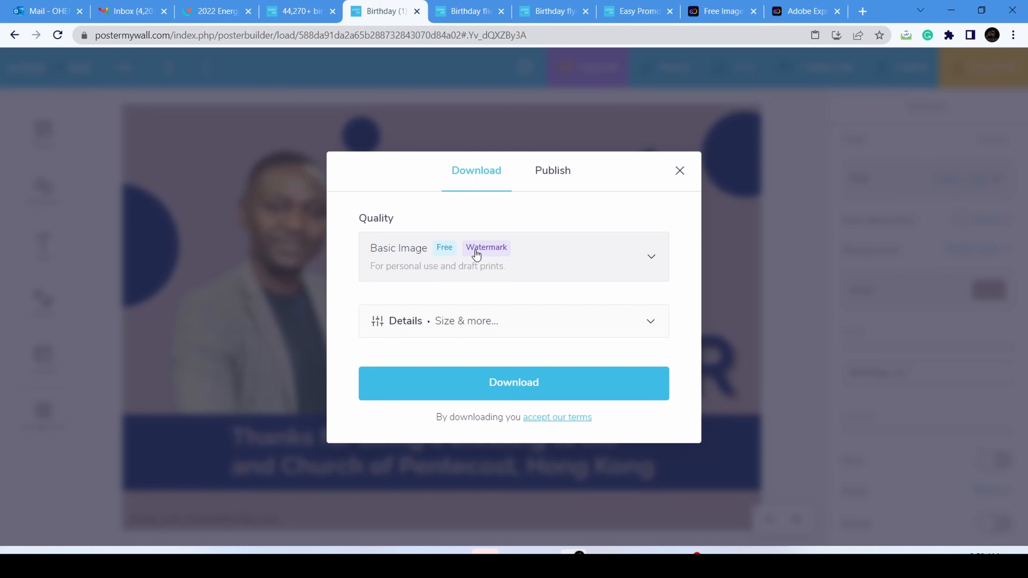
{"action": "left_click", "coordinate": [552, 172]}
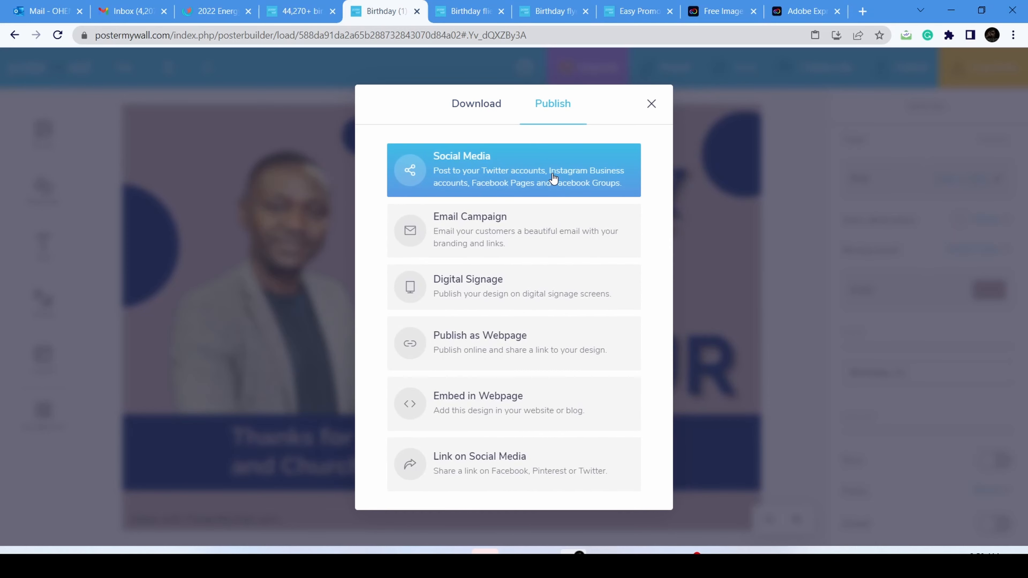
{"action": "left_click", "coordinate": [472, 107]}
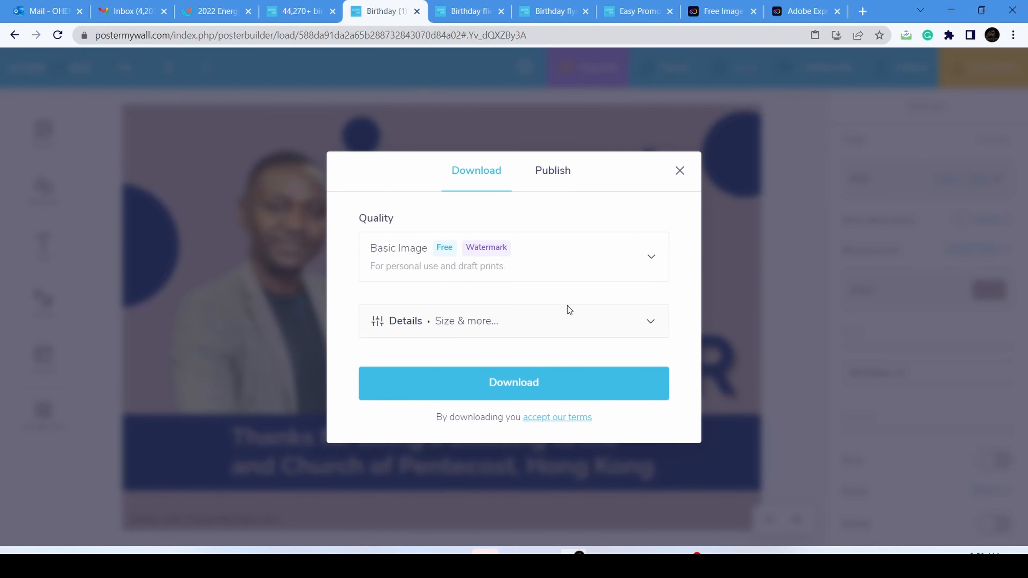
- Review the Basic Image download's dimensions and the available quality options, close the download options, and inspect the flyer's lower strip with the watermark
{"action": "left_click", "coordinate": [649, 325]}
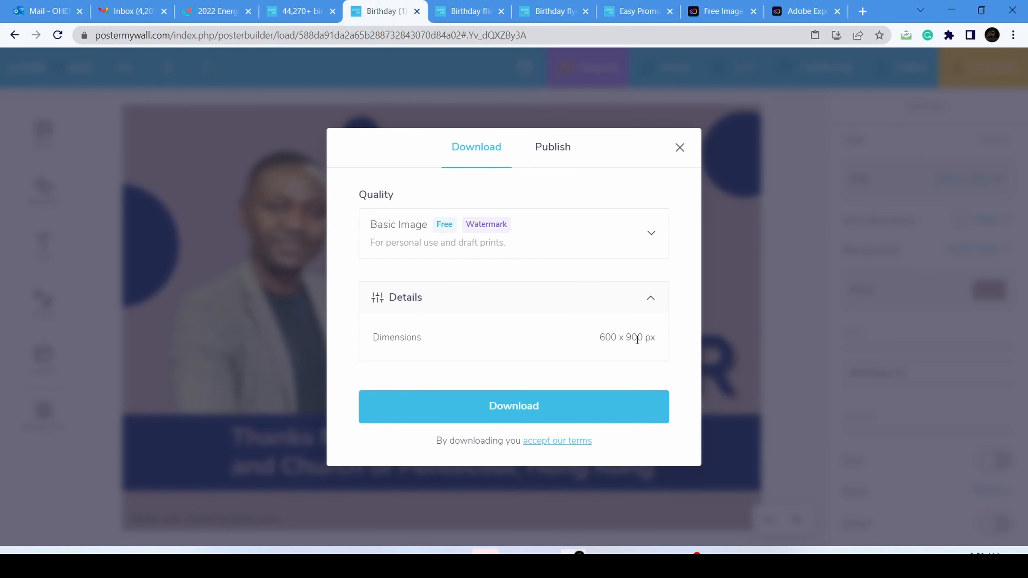
{"action": "left_click", "coordinate": [651, 299]}
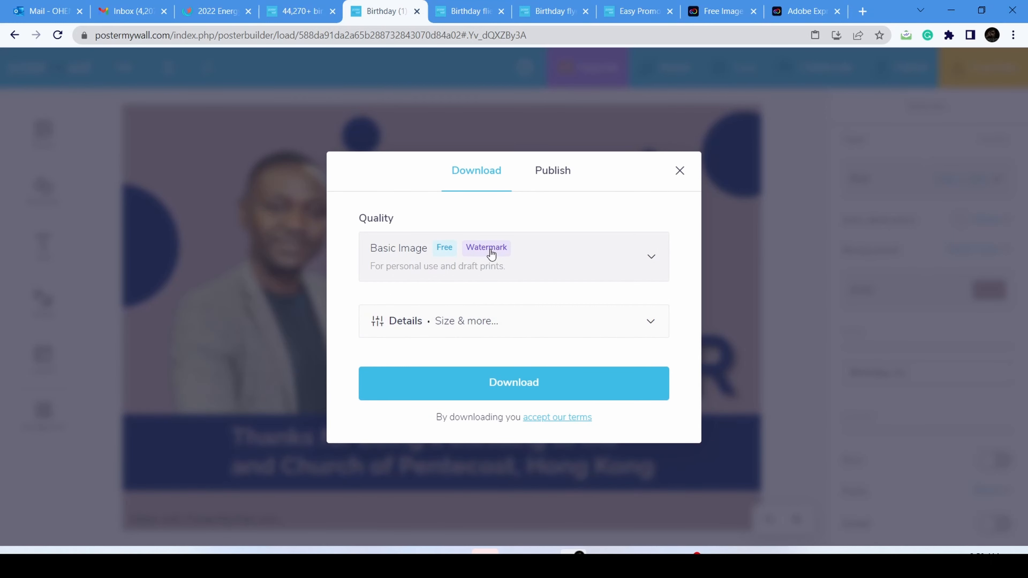
{"action": "left_click", "coordinate": [653, 262]}
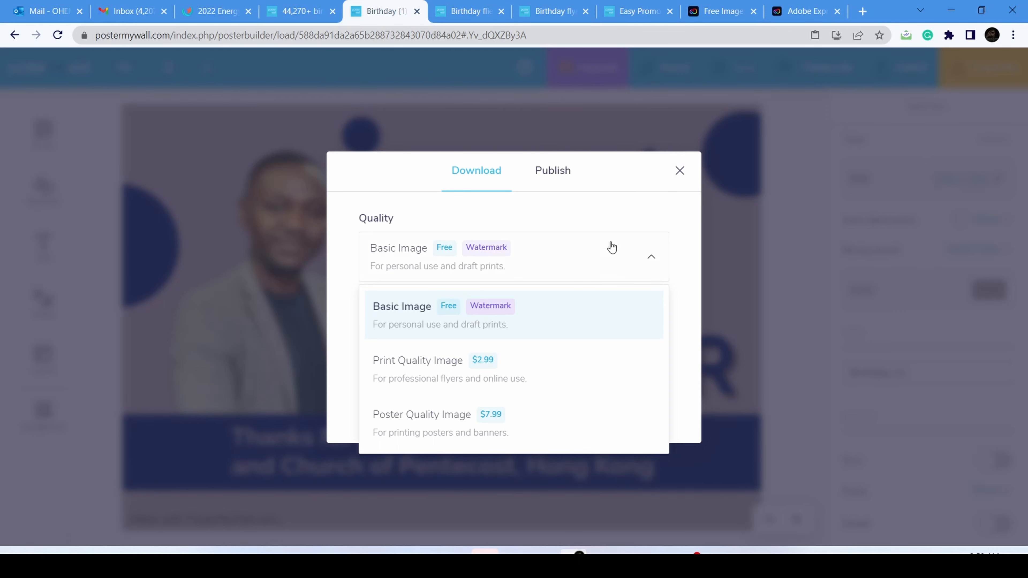
{"action": "left_click", "coordinate": [680, 174]}
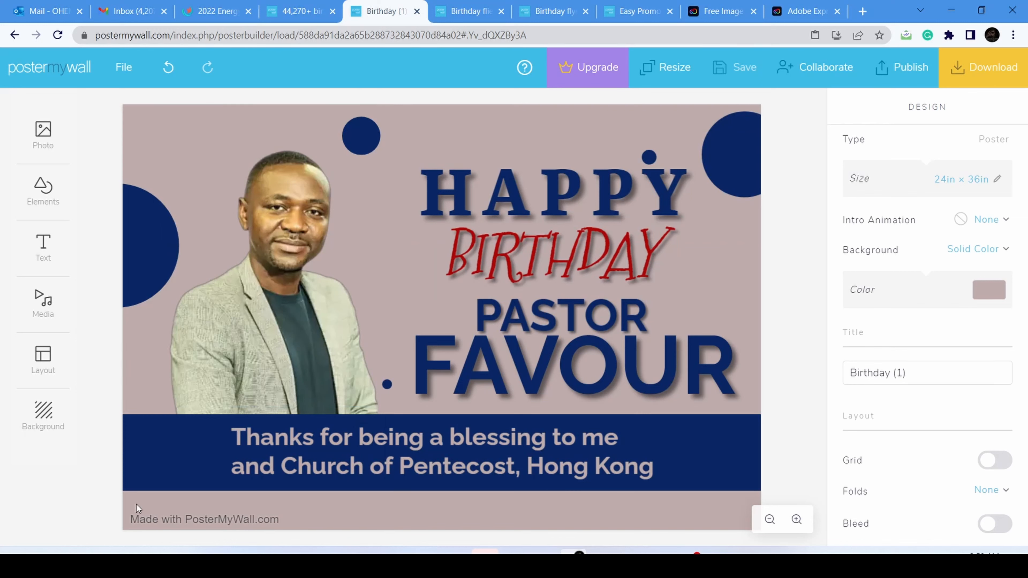
{"action": "left_click", "coordinate": [327, 513]}
{"action": "left_click", "coordinate": [651, 508]}
- Add a fancy text object with the Gradient effect and its placeholder wording to the flyer
{"action": "left_click", "coordinate": [45, 251]}
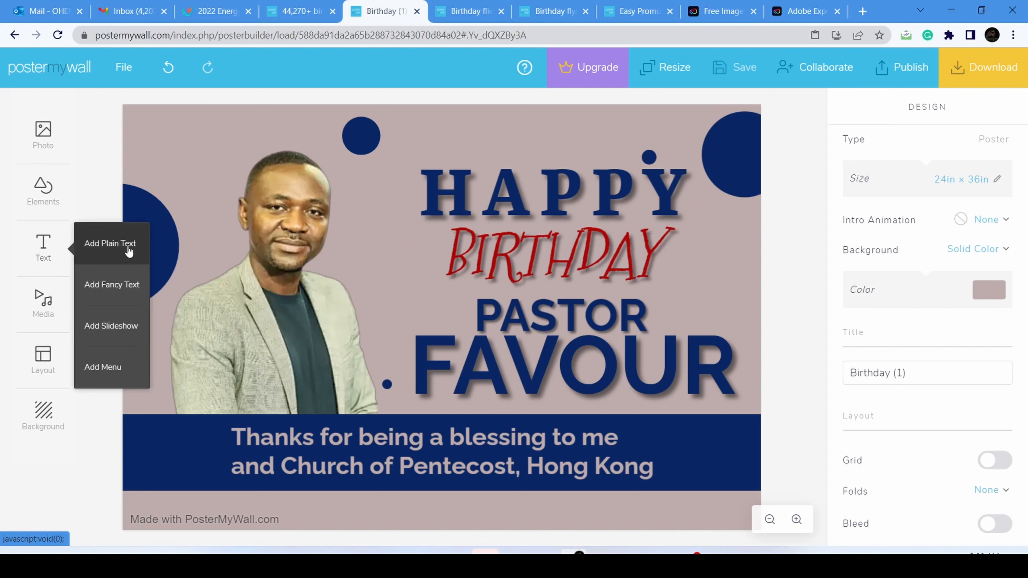
{"action": "left_click", "coordinate": [116, 288]}
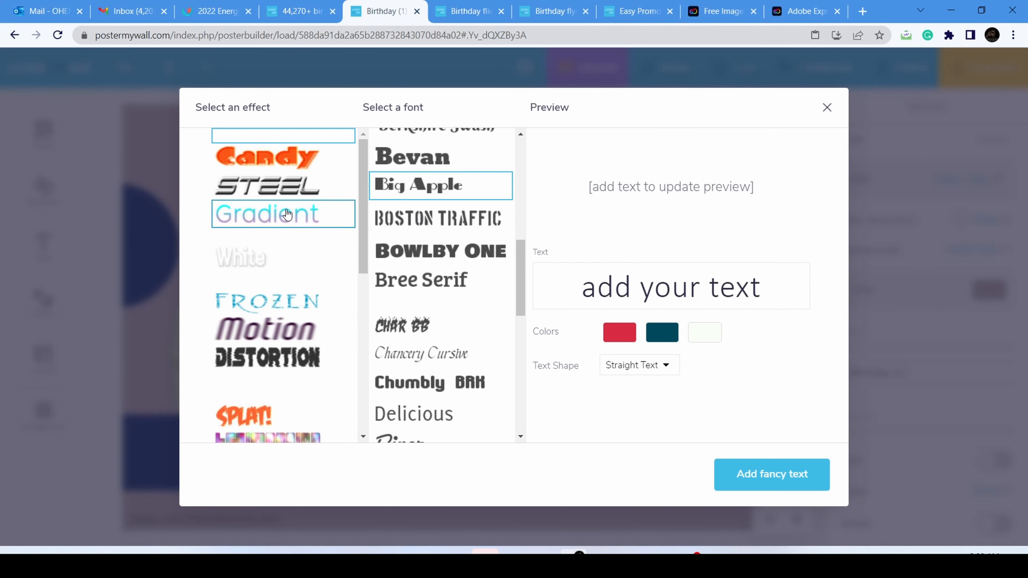
{"action": "left_click", "coordinate": [278, 227]}
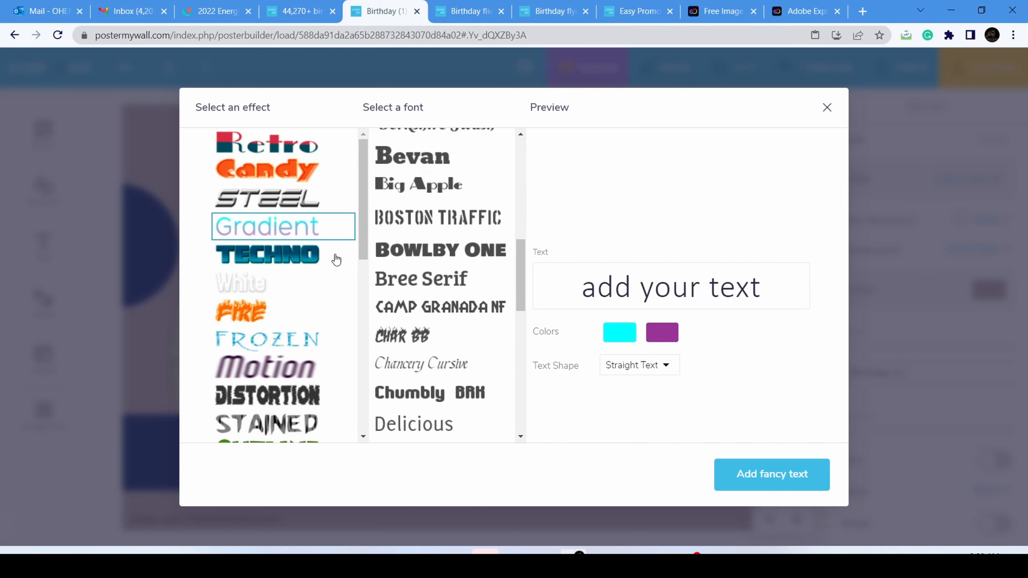
{"action": "left_click", "coordinate": [771, 473]}
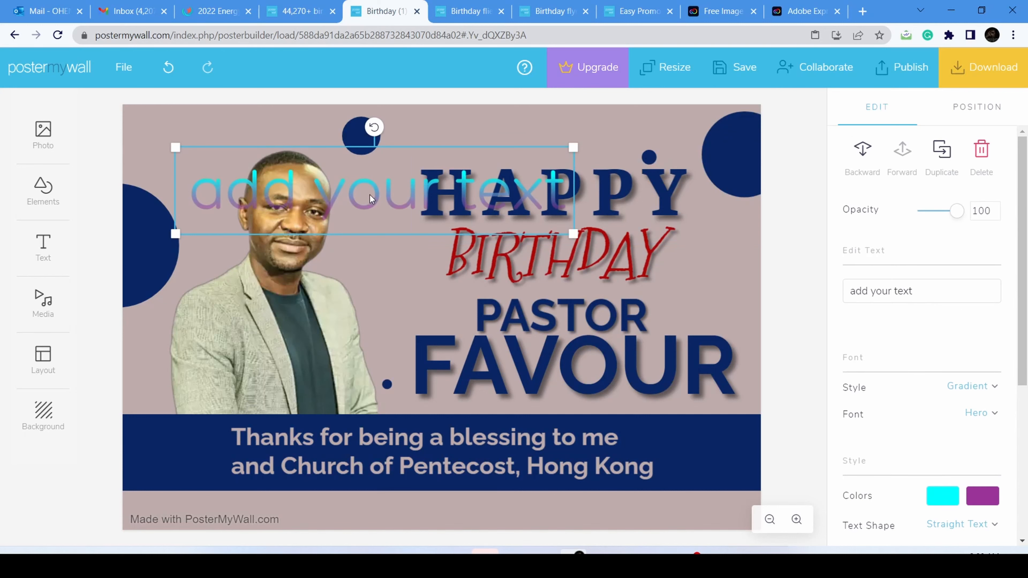
- Move the gradient placeholder text over the "BIRTHDAY" heading, and delete it from the flyer
{"action": "left_click_drag", "start_coordinate": [374, 191], "coordinate": [602, 262]}
{"action": "left_click", "coordinate": [501, 229]}
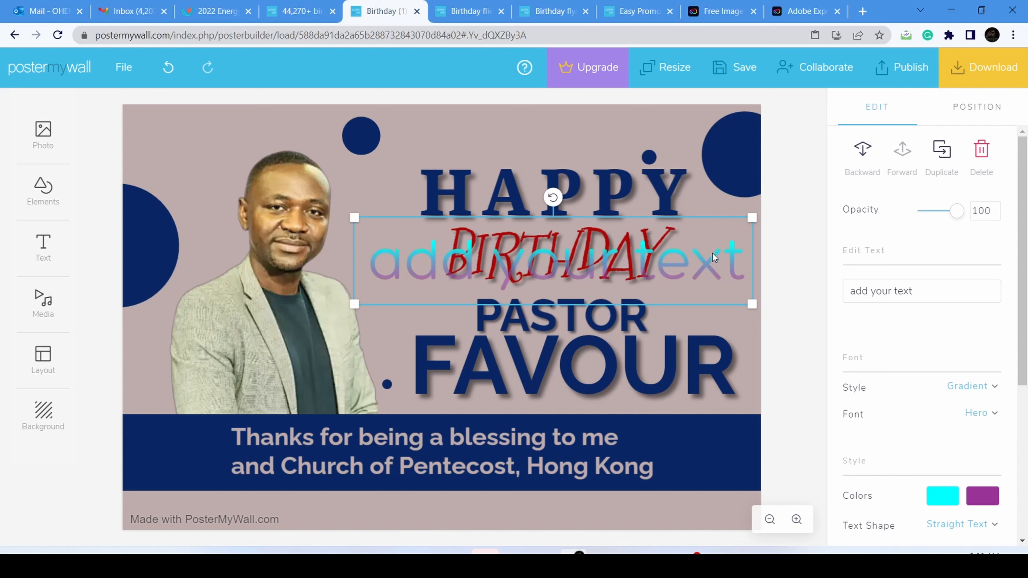
{"action": "left_click_drag", "start_coordinate": [731, 257], "coordinate": [731, 256]}
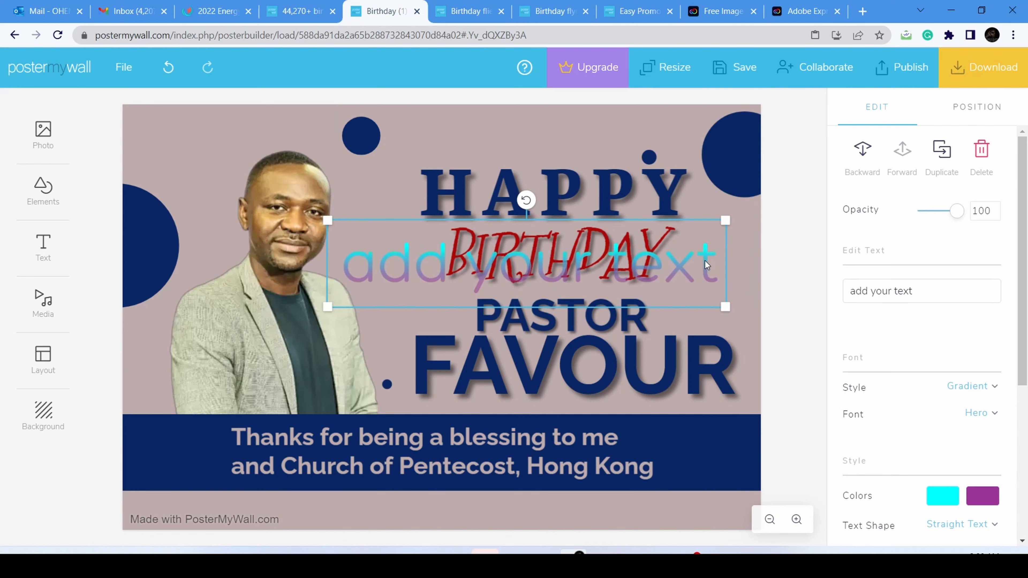
{"action": "key", "text": "Delete"}
{"action": "left_click", "coordinate": [683, 263]}
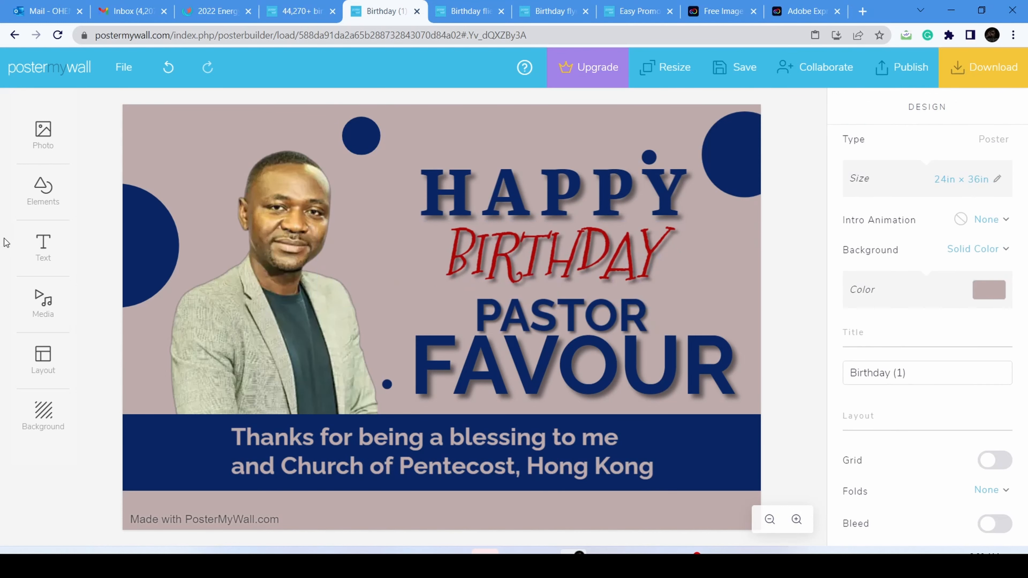
- Start a new fancy text with the Retro effect and enter "God is good" as its wording
{"action": "mouse_move", "coordinate": [47, 251]}
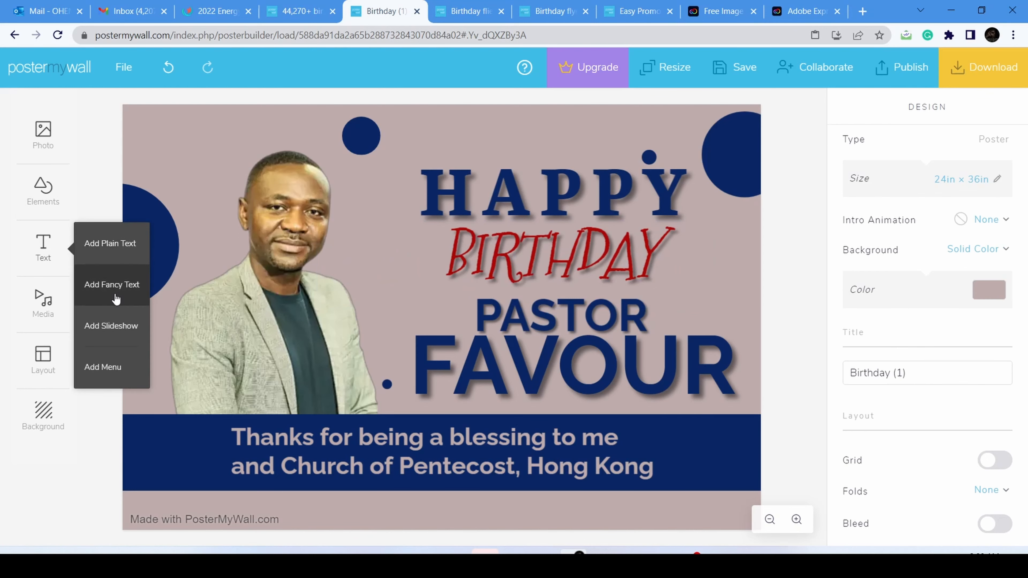
{"action": "left_click", "coordinate": [125, 288]}
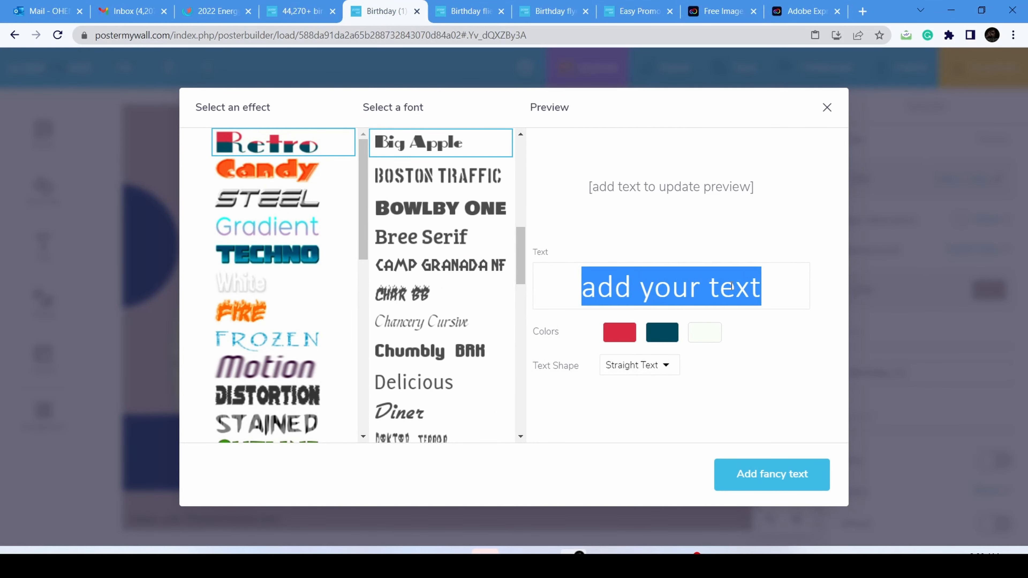
{"action": "left_click", "coordinate": [775, 286]}
{"action": "key", "text": "ctrl+a"}
{"action": "type", "text": "God is "}
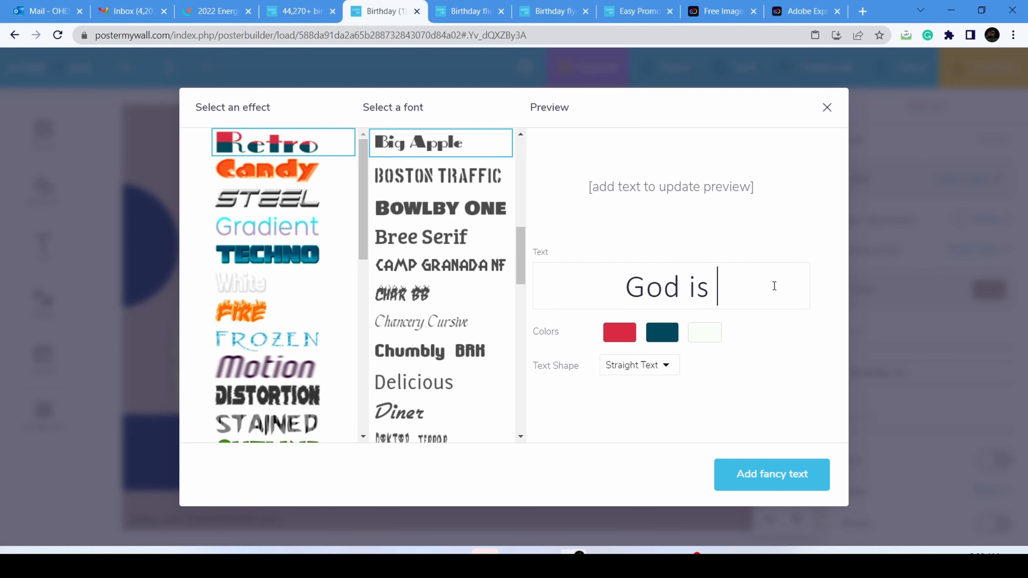
{"action": "type", "text": "good"}
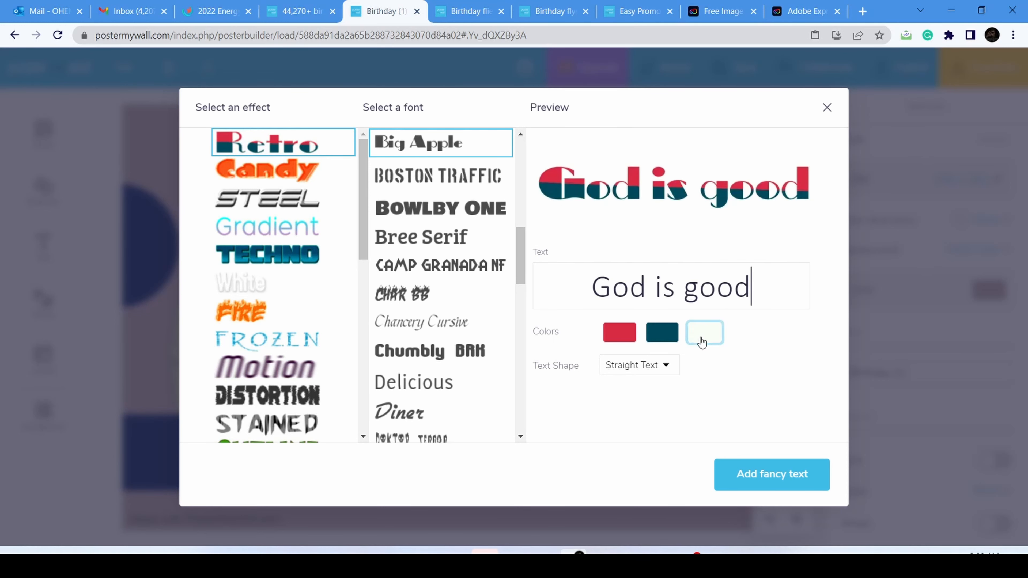
- Preview "God is good" in the Curve Up, Wave, Wedge Left and Wedge Right shapes, and close the fancy text dialog without adding it
{"action": "left_click", "coordinate": [672, 366]}
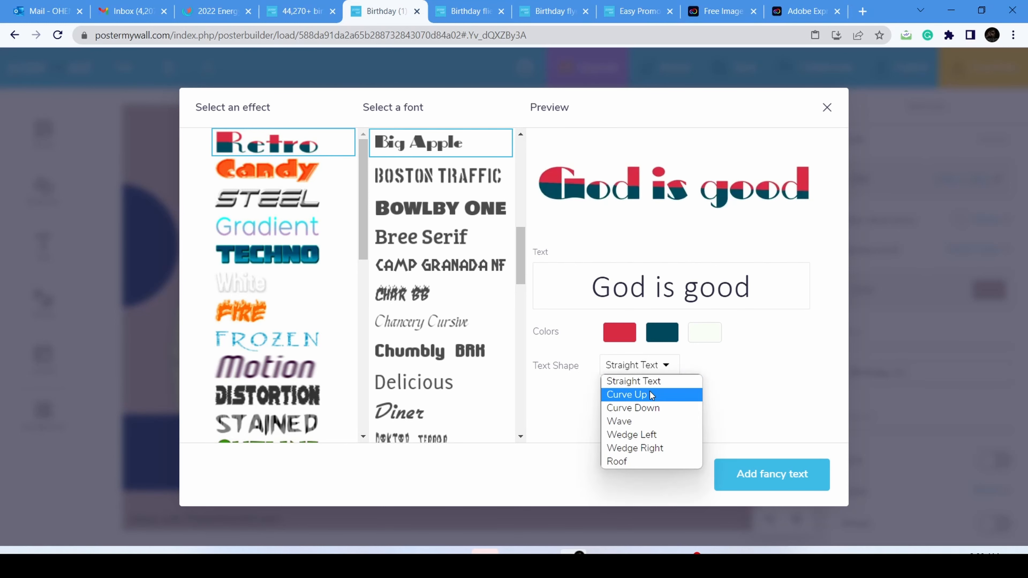
{"action": "left_click", "coordinate": [650, 394]}
{"action": "left_click", "coordinate": [673, 365]}
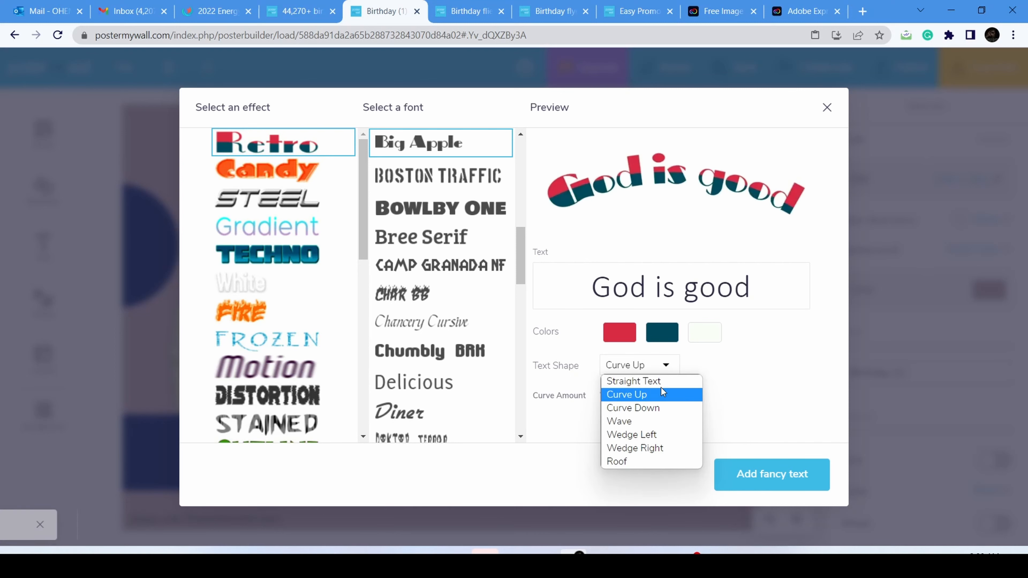
{"action": "left_click", "coordinate": [644, 425]}
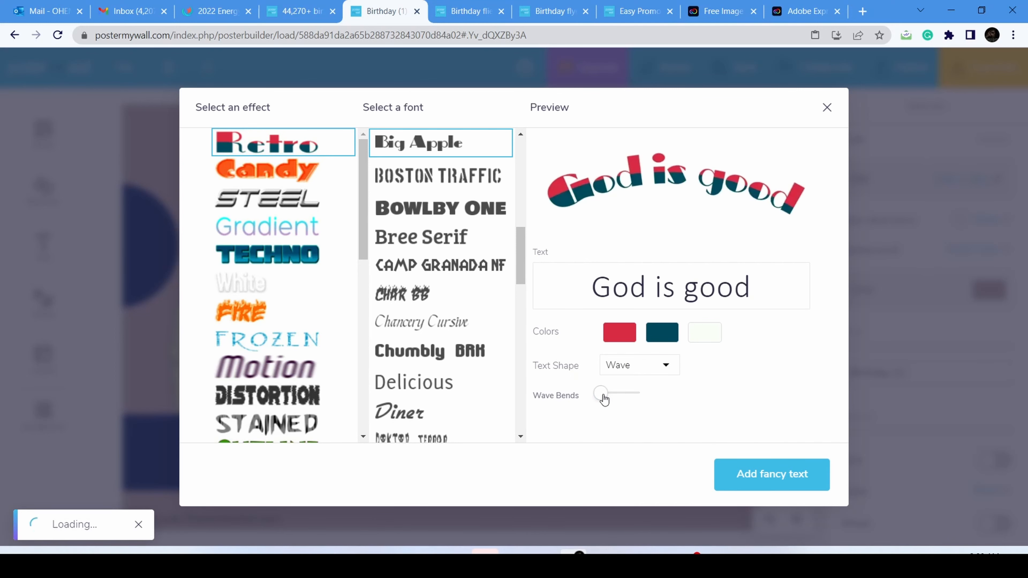
{"action": "left_click_drag", "start_coordinate": [603, 399], "coordinate": [592, 397]}
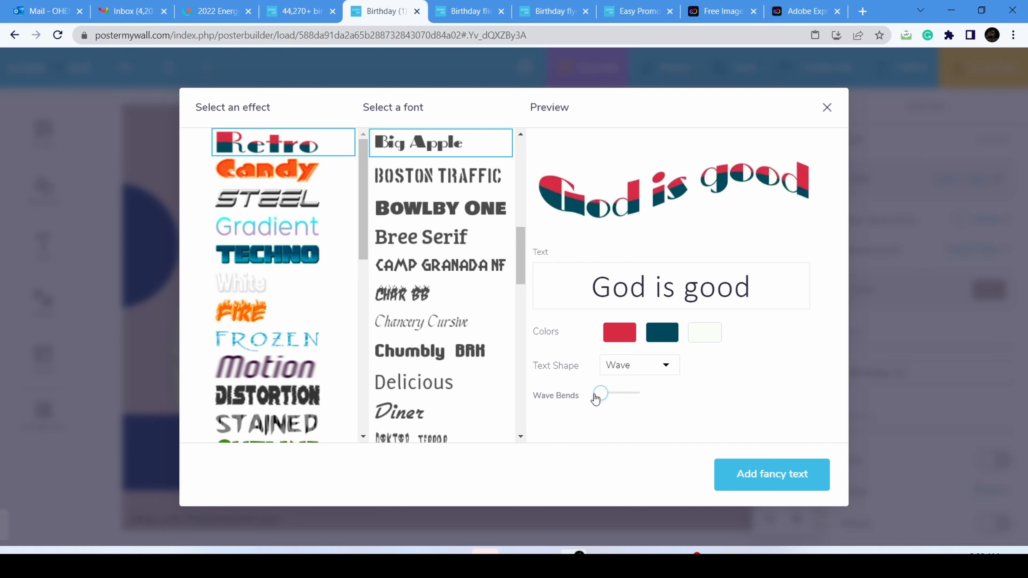
{"action": "left_click", "coordinate": [672, 372]}
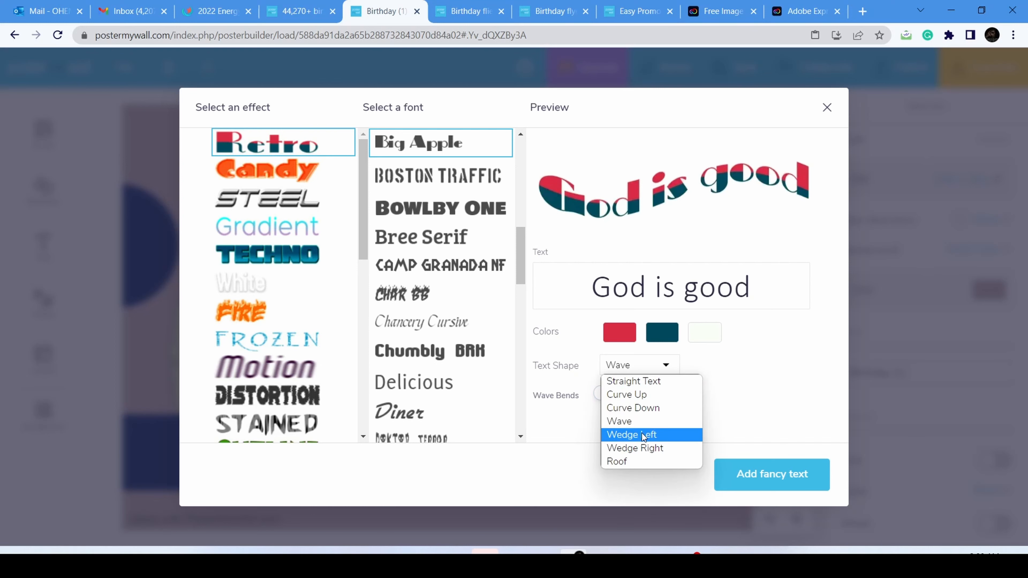
{"action": "left_click", "coordinate": [645, 434]}
{"action": "left_click", "coordinate": [666, 366]}
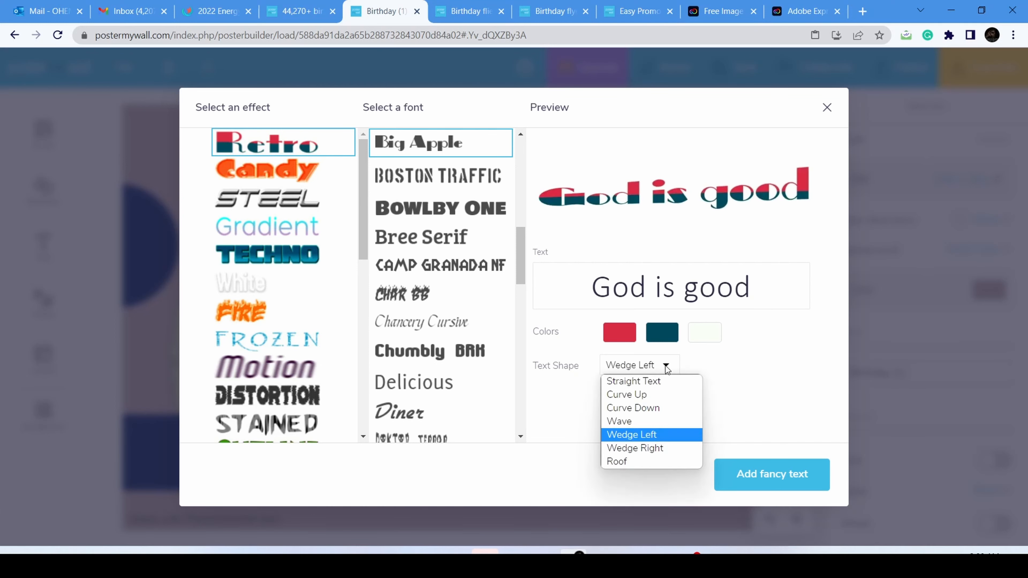
{"action": "left_click", "coordinate": [652, 448]}
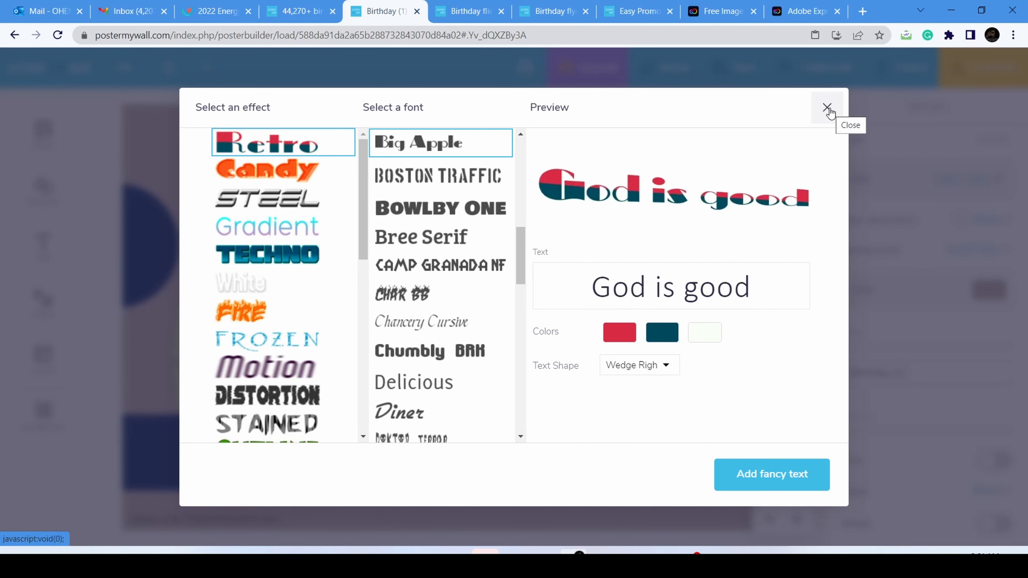
{"action": "left_click", "coordinate": [827, 108]}
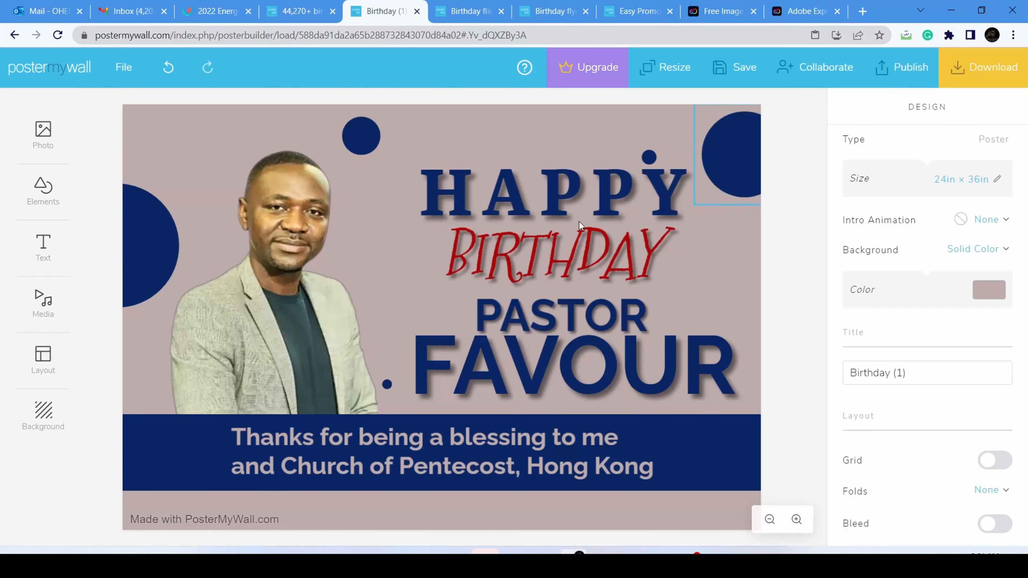
- Add the pink nine-sided shape to the flyer and place it over the middle of the "BIRTHDAY" and "PASTOR" text
{"action": "left_click", "coordinate": [41, 187]}
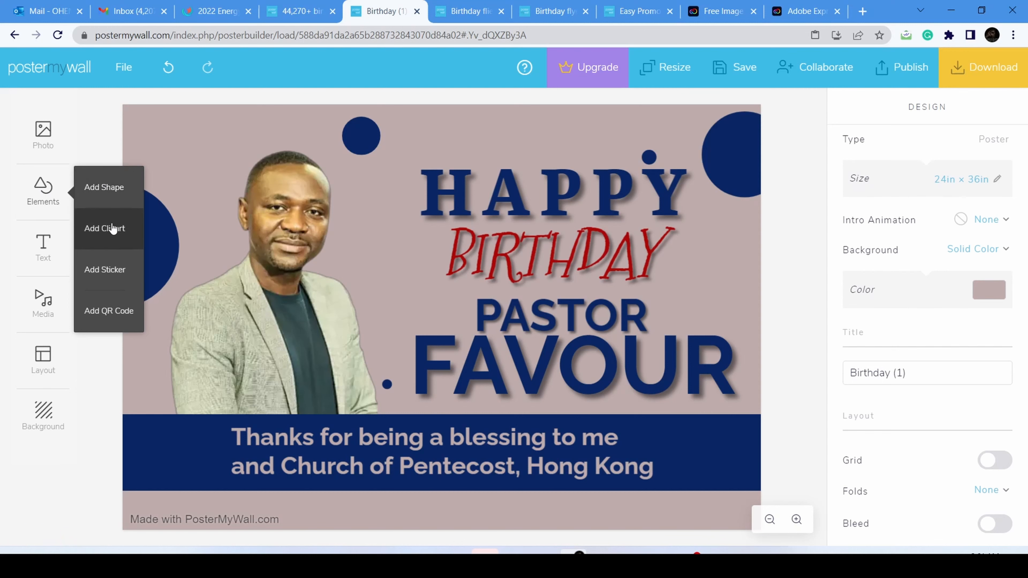
{"action": "left_click", "coordinate": [109, 179]}
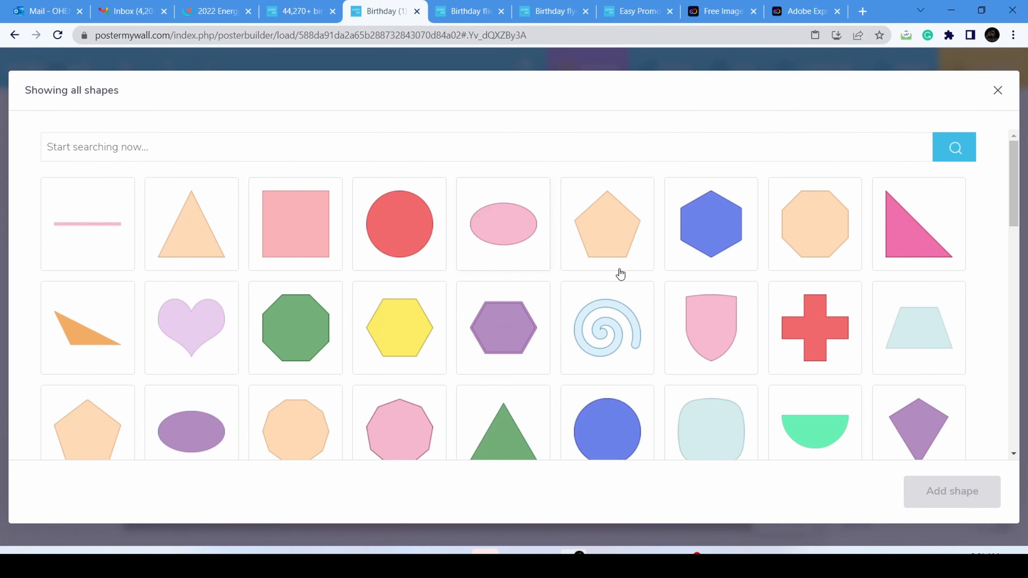
{"action": "scroll", "coordinate": [620, 274], "scroll_direction": "down", "scroll_amount": 5}
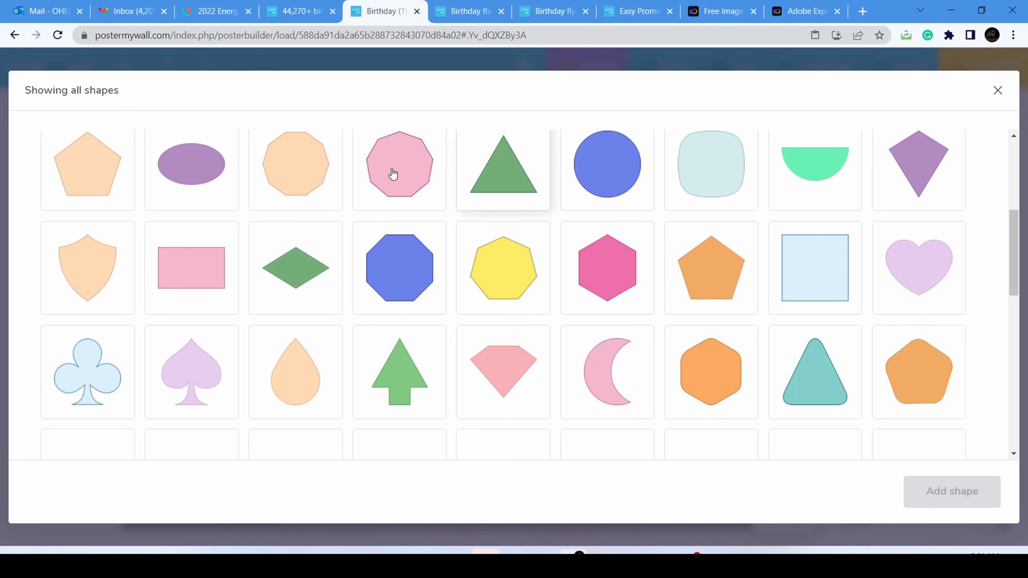
{"action": "left_click", "coordinate": [392, 174]}
{"action": "left_click", "coordinate": [957, 494]}
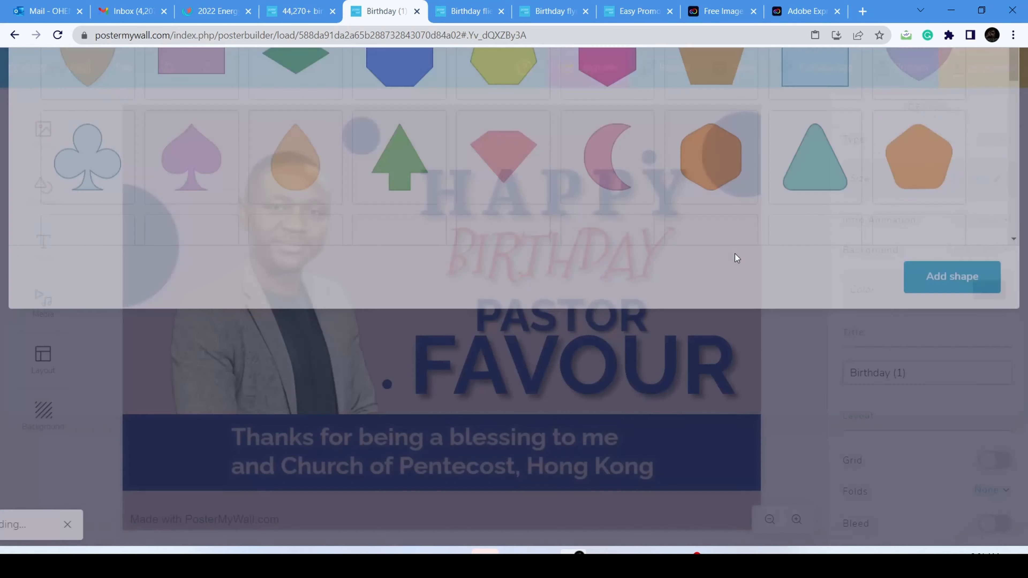
{"action": "left_click_drag", "start_coordinate": [487, 251], "coordinate": [672, 341]}
{"action": "left_click", "coordinate": [730, 175]}
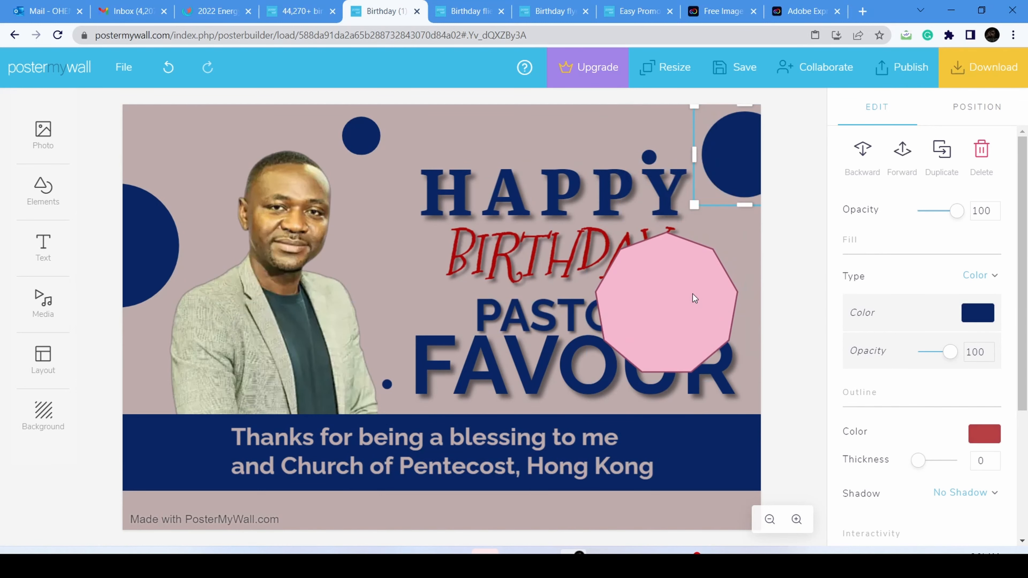
{"action": "left_click_drag", "start_coordinate": [692, 293], "coordinate": [590, 270]}
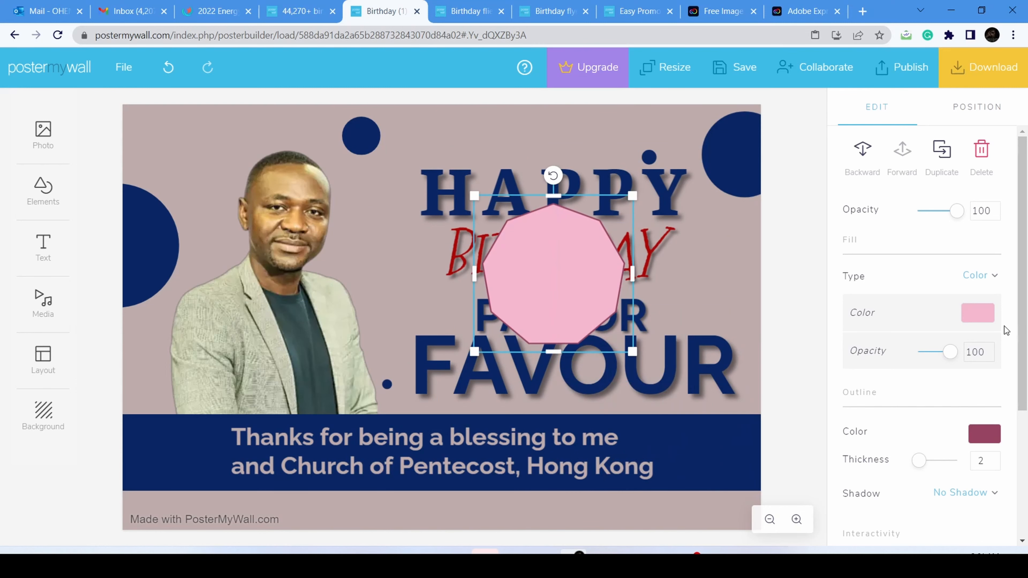
- Recolor the nine-sided shape with a near-black #0B0A0B outline and a very dark maroon fill of about #200810, and deselect it
{"action": "left_click", "coordinate": [984, 433]}
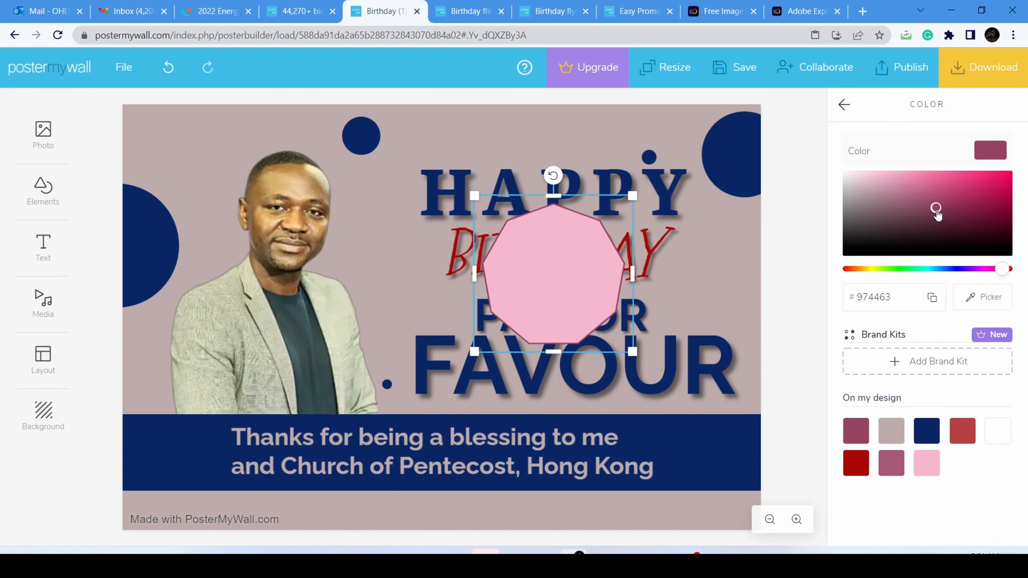
{"action": "left_click_drag", "start_coordinate": [938, 215], "coordinate": [852, 250]}
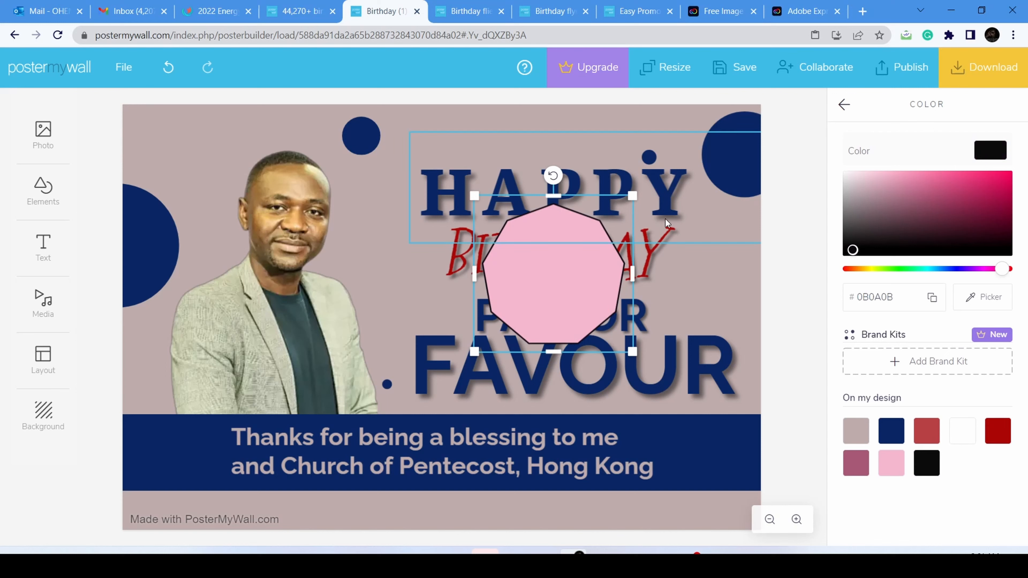
{"action": "left_click_drag", "start_coordinate": [593, 280], "coordinate": [593, 280]}
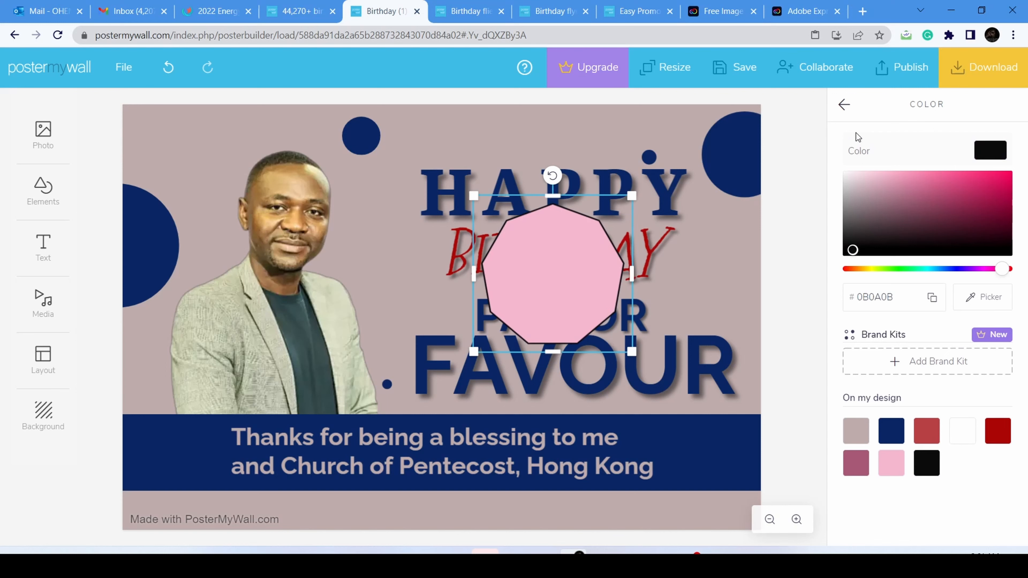
{"action": "left_click", "coordinate": [842, 106]}
{"action": "left_click", "coordinate": [978, 314]}
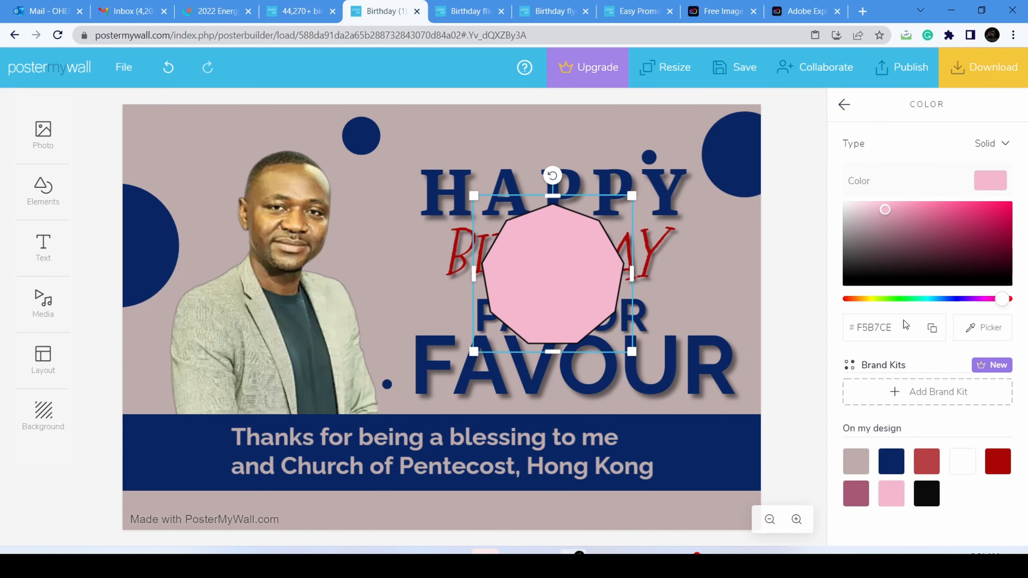
{"action": "left_click_drag", "start_coordinate": [890, 229], "coordinate": [981, 275]}
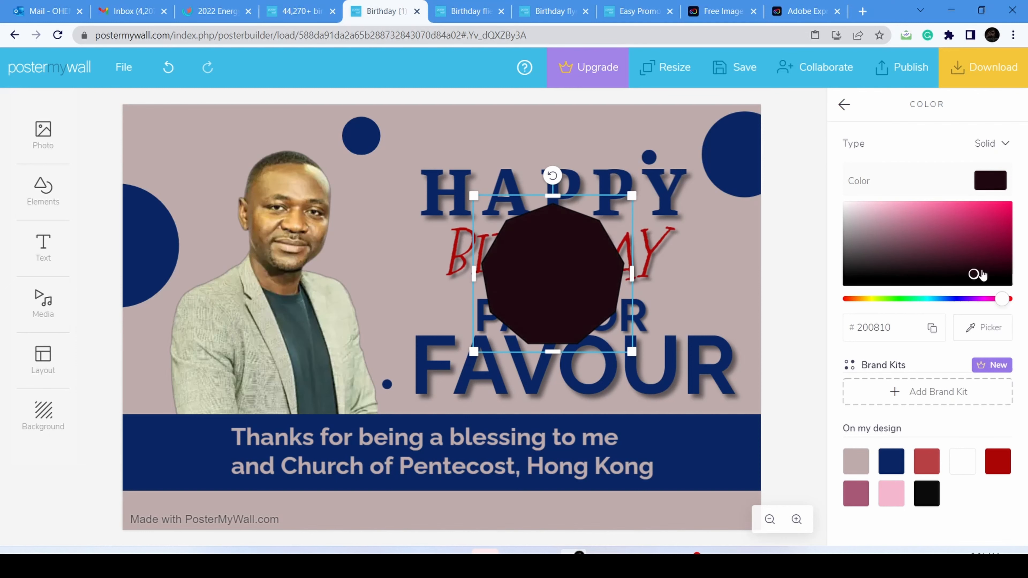
{"action": "left_click", "coordinate": [718, 276]}
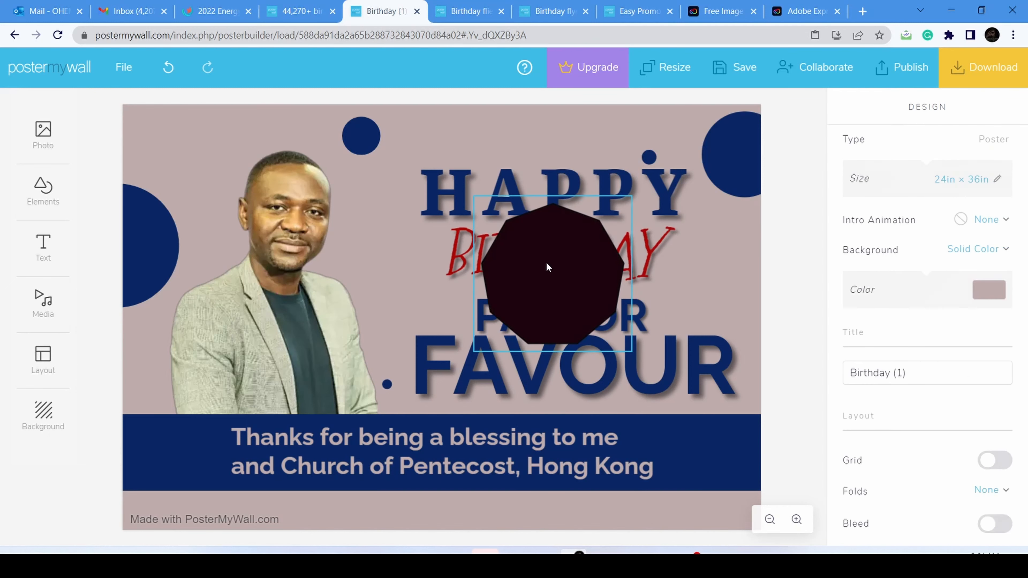
- Shrink the nine-sided shape to roughly half its size and move it into the flyer's upper-left corner, partly beyond the edge
{"action": "left_click", "coordinate": [545, 262]}
{"action": "left_click_drag", "start_coordinate": [629, 199], "coordinate": [560, 245]}
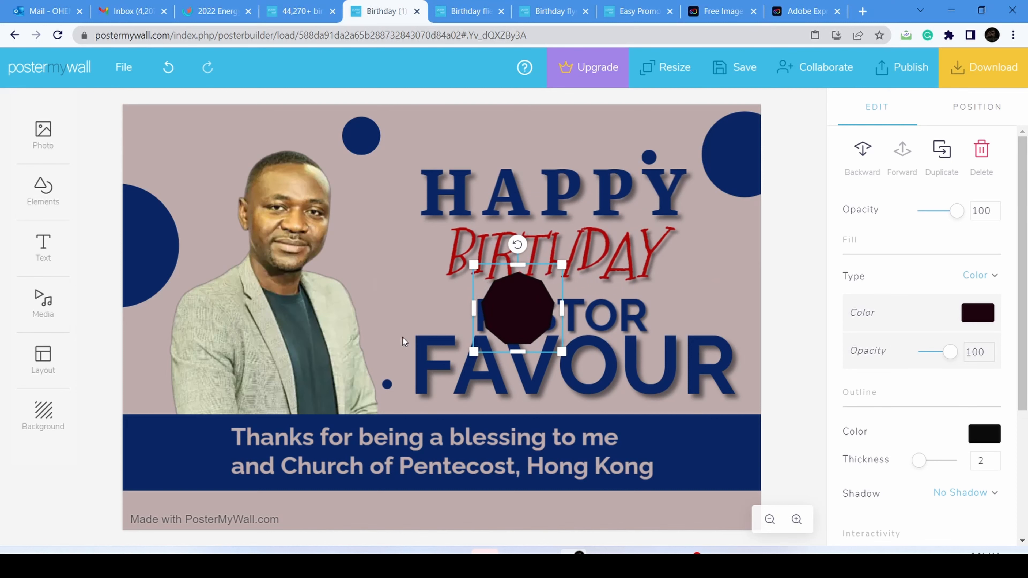
{"action": "left_click_drag", "start_coordinate": [525, 287], "coordinate": [132, 124]}
{"action": "left_click", "coordinate": [251, 328]}
{"action": "left_click", "coordinate": [141, 377]}
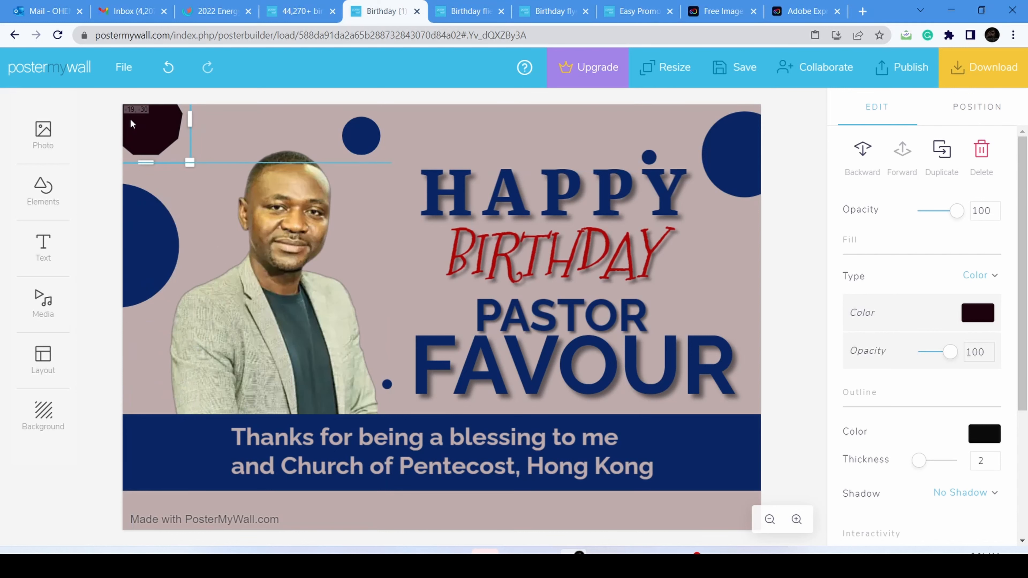
{"action": "left_click", "coordinate": [385, 212]}
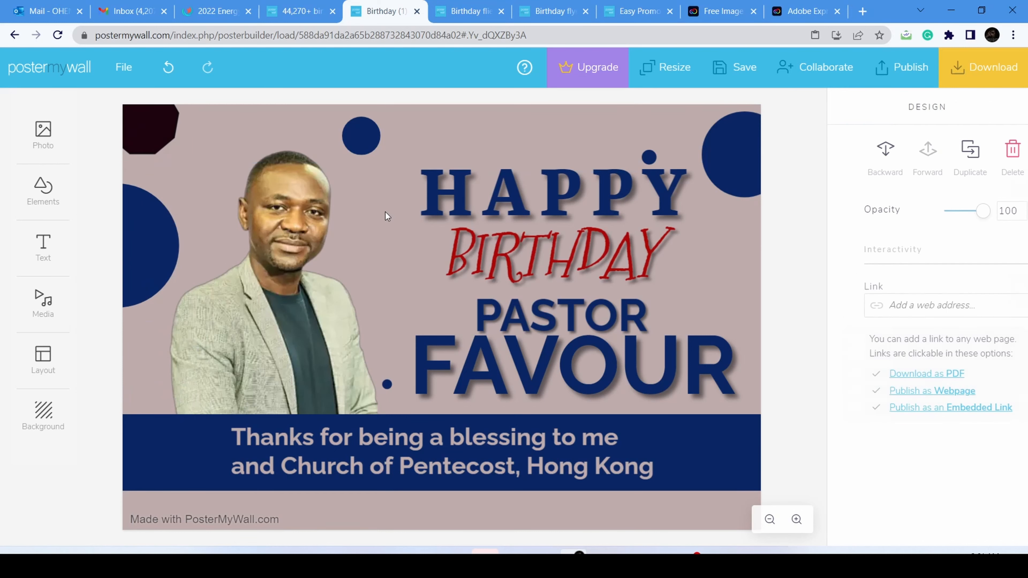
- Browse the sticker gallery and close it without adding a sticker
{"action": "left_click", "coordinate": [49, 204]}
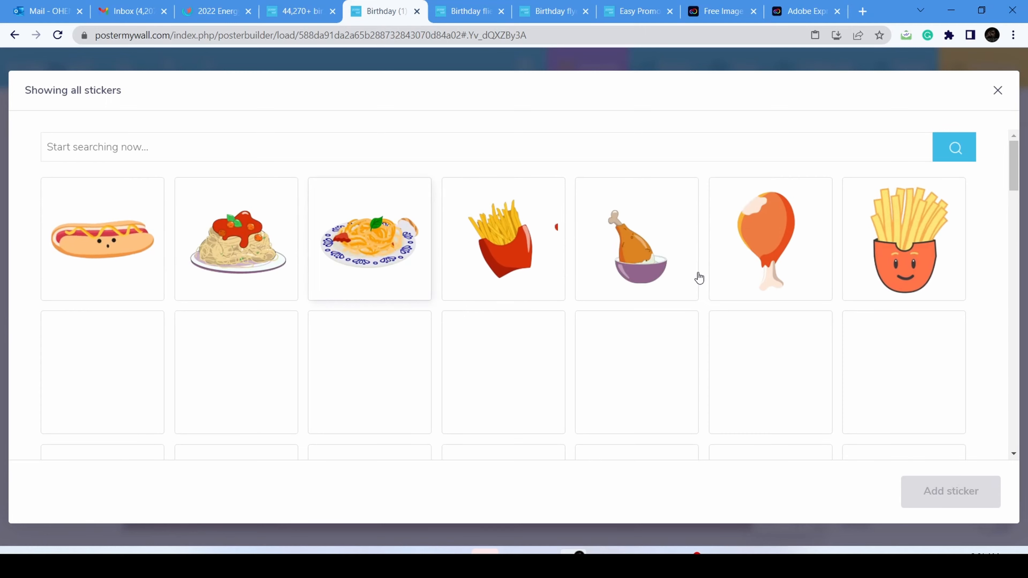
{"action": "left_click_drag", "start_coordinate": [1014, 166], "coordinate": [1005, 92]}
{"action": "left_click", "coordinate": [997, 91]}
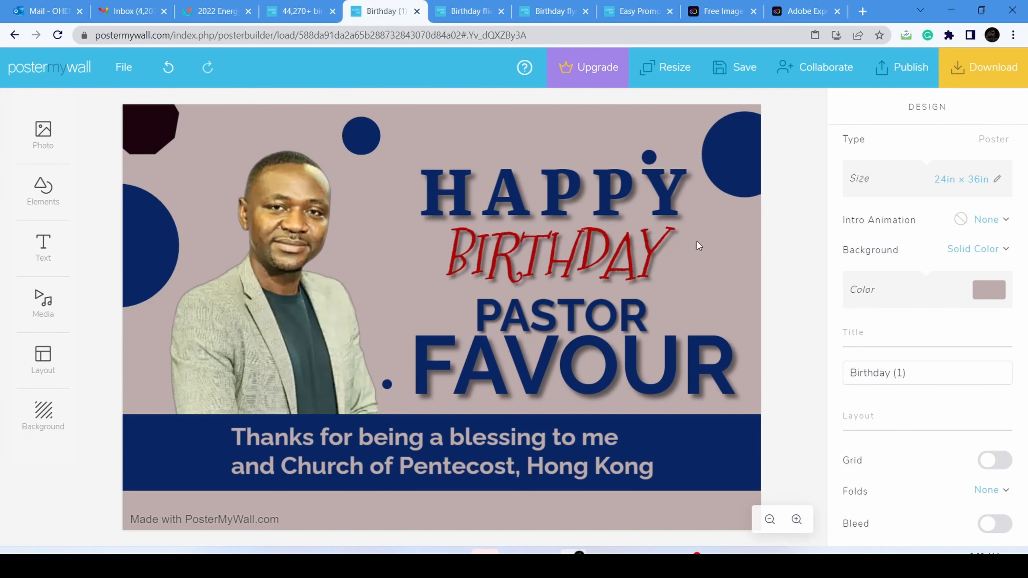
- Delete the dark nine-sided shape from the flyer's upper-left corner
{"action": "left_click", "coordinate": [158, 126]}
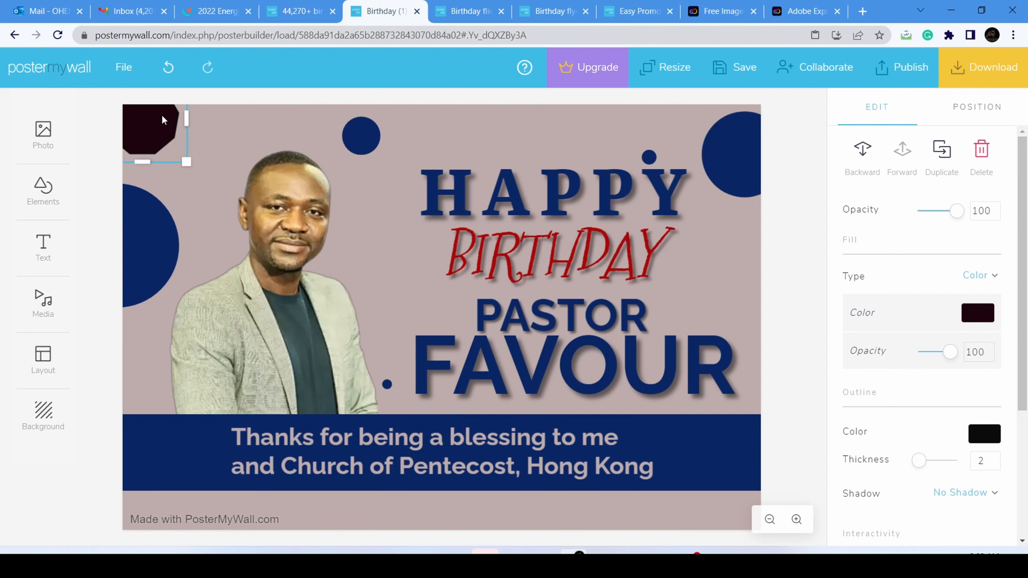
{"action": "key", "text": "Delete"}
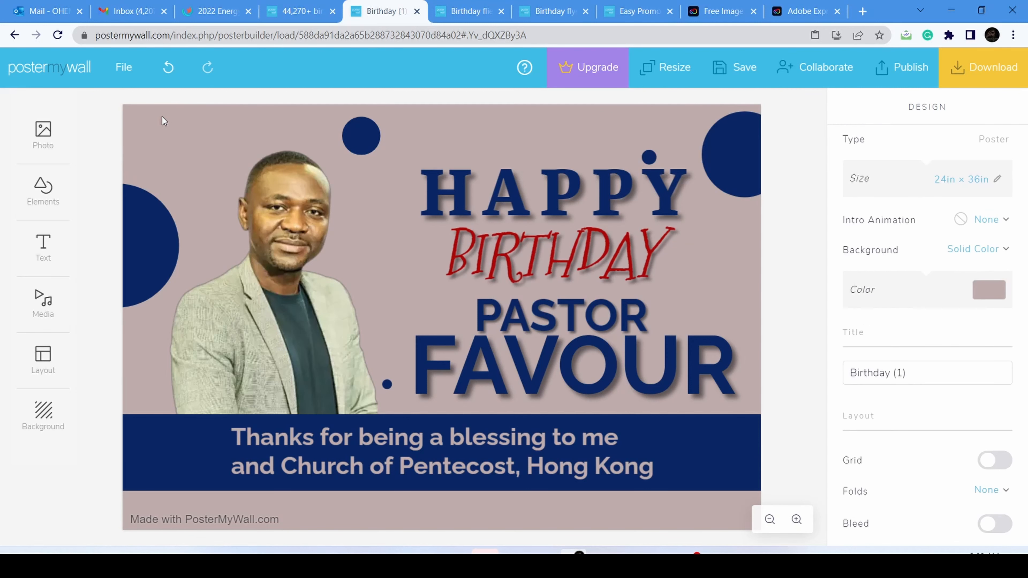
{"action": "left_click", "coordinate": [209, 126]}
{"action": "left_click", "coordinate": [486, 128]}
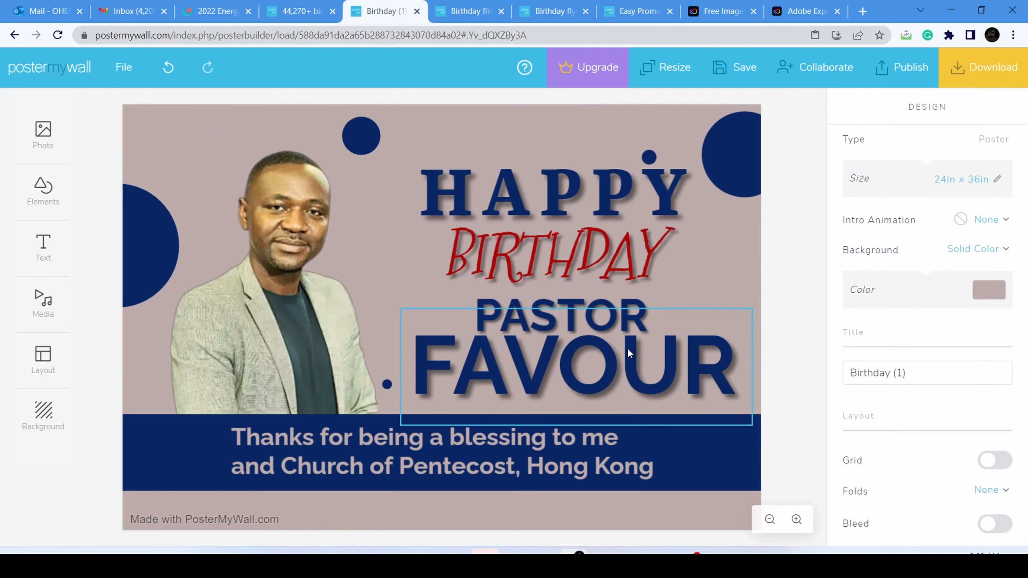
- Delete the large circle in the upper-right corner, the "HAPPY" and "BIRTHDAY" texts, and the small dot above them
{"action": "left_click", "coordinate": [746, 170]}
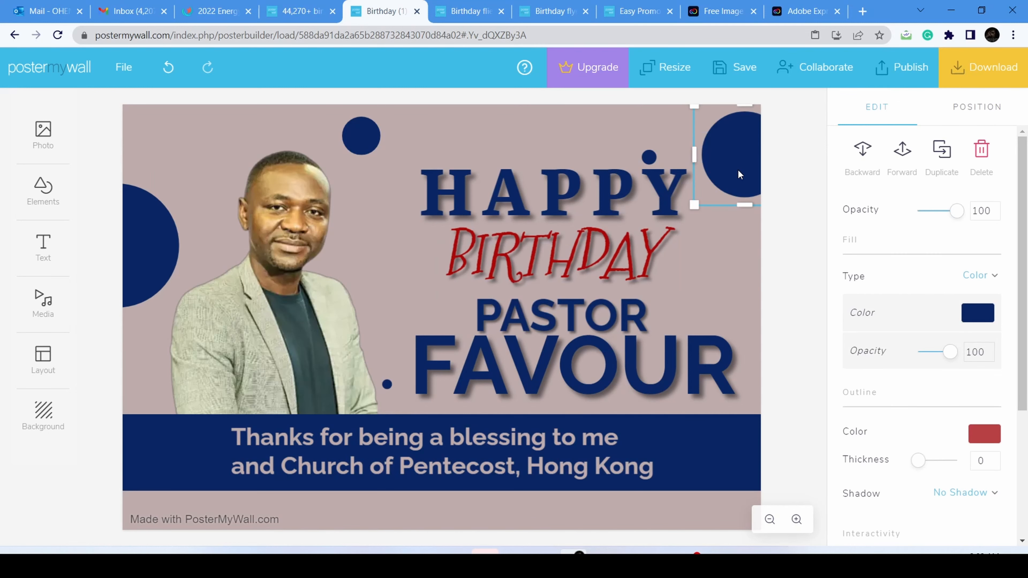
{"action": "key", "text": "Delete"}
{"action": "left_click", "coordinate": [631, 208]}
{"action": "key", "text": "Delete"}
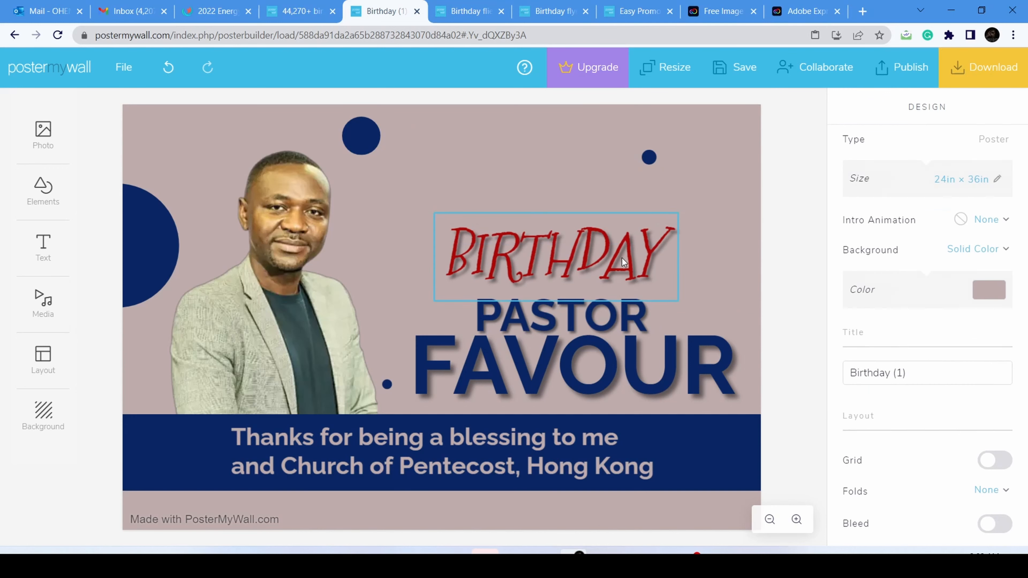
{"action": "left_click", "coordinate": [639, 243]}
{"action": "key", "text": "Delete"}
{"action": "left_click", "coordinate": [643, 161]}
{"action": "key", "text": "Delete"}
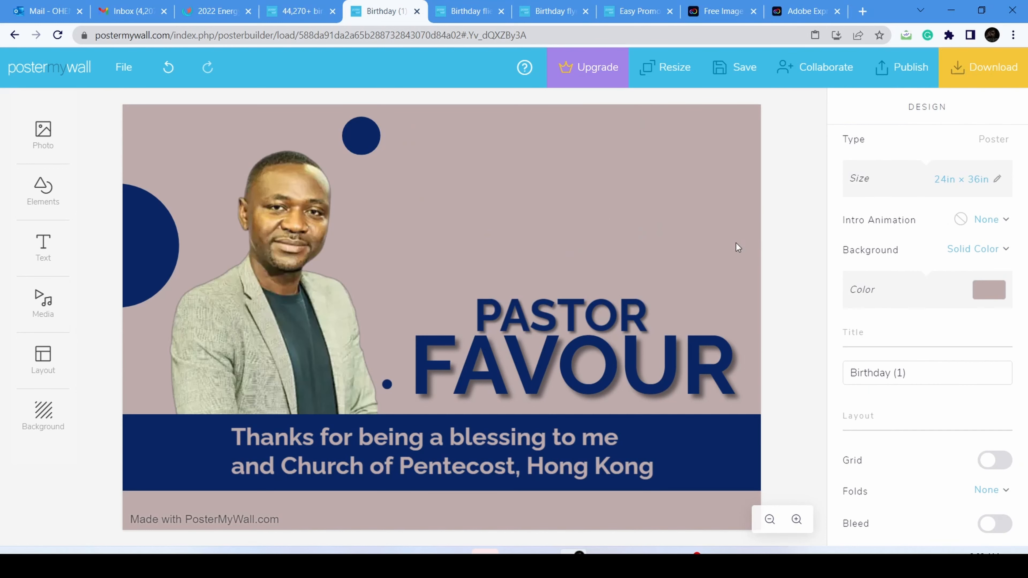
- Change the flyer's solid background color to near-white #FFFEFE
{"action": "left_click", "coordinate": [998, 292]}
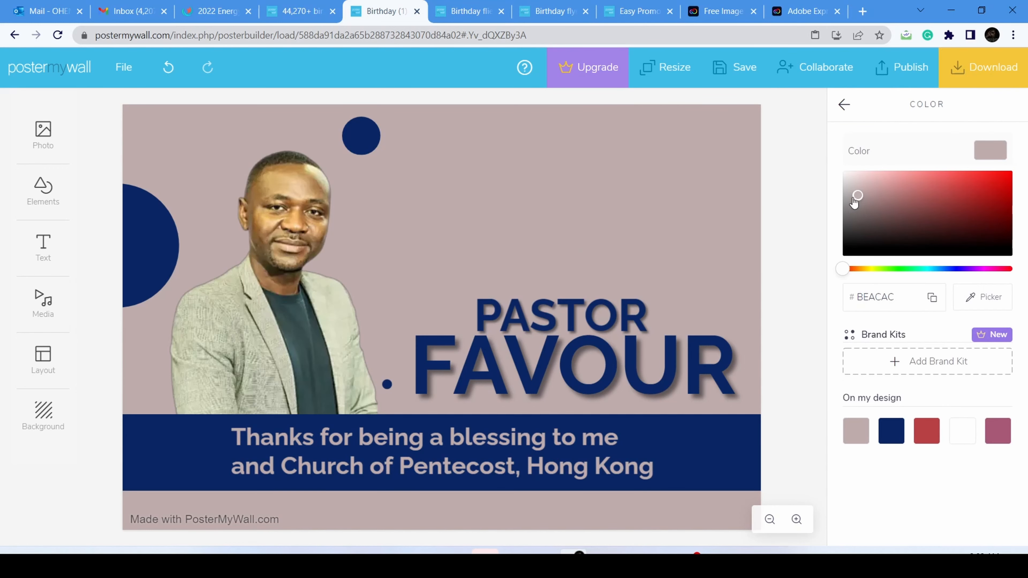
{"action": "left_click_drag", "start_coordinate": [854, 202], "coordinate": [843, 173]}
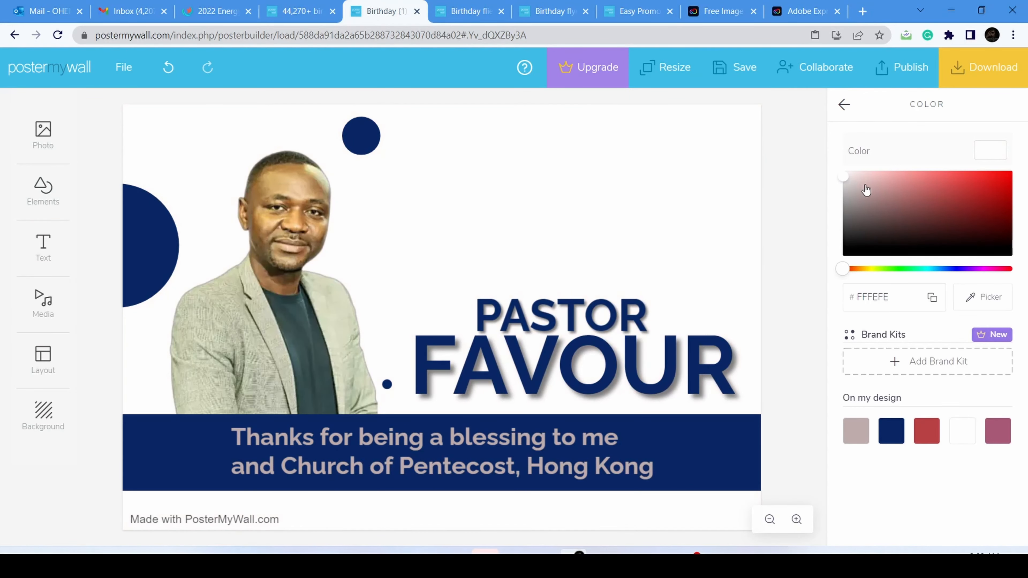
{"action": "left_click", "coordinate": [504, 175]}
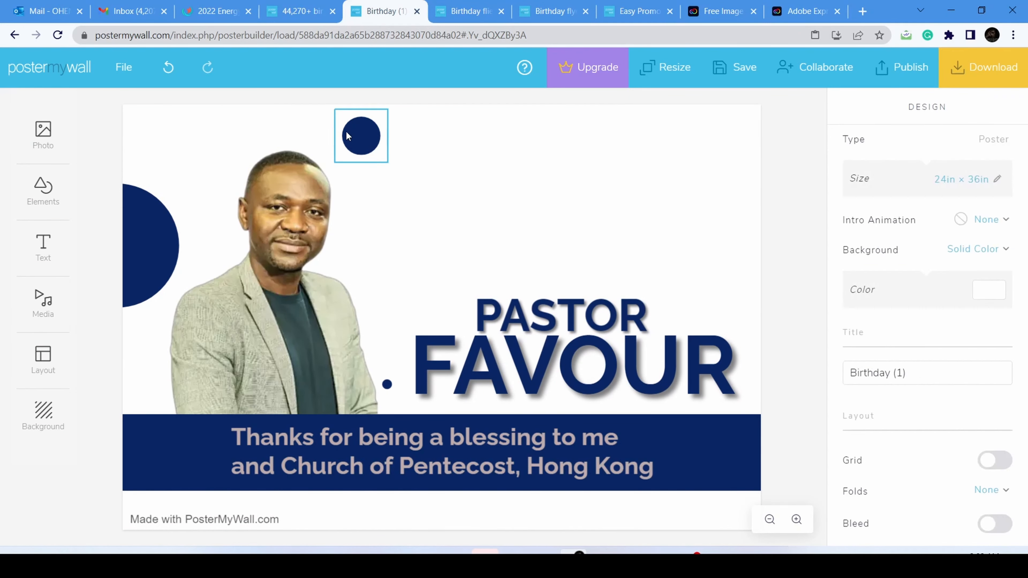
- Delete the two blue circles above and beside the portrait, and shift the portrait slightly left and down
{"action": "left_click", "coordinate": [347, 135]}
{"action": "key", "text": "Delete"}
{"action": "left_click", "coordinate": [140, 236]}
{"action": "key", "text": "Delete"}
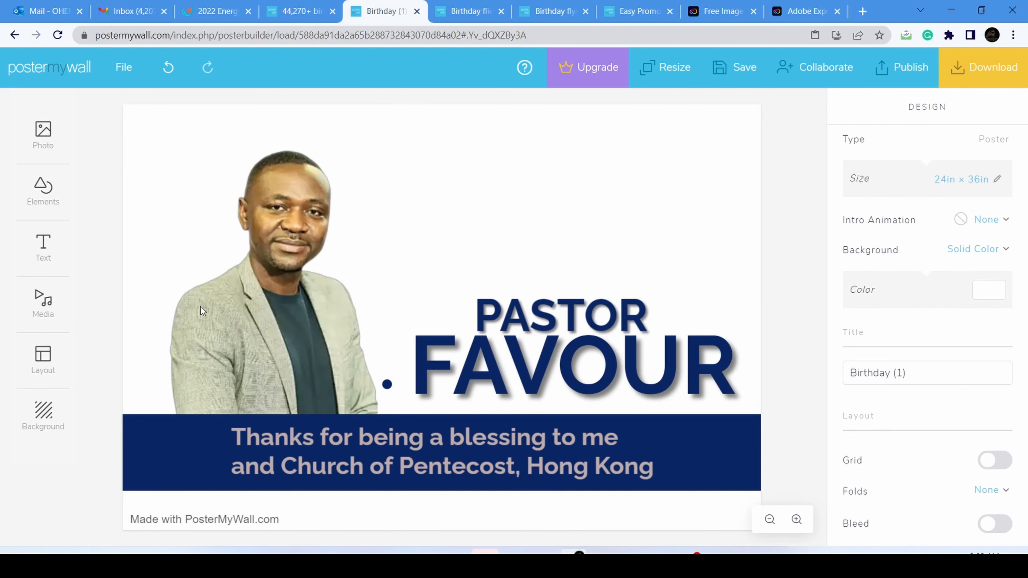
{"action": "left_click_drag", "start_coordinate": [241, 313], "coordinate": [232, 322]}
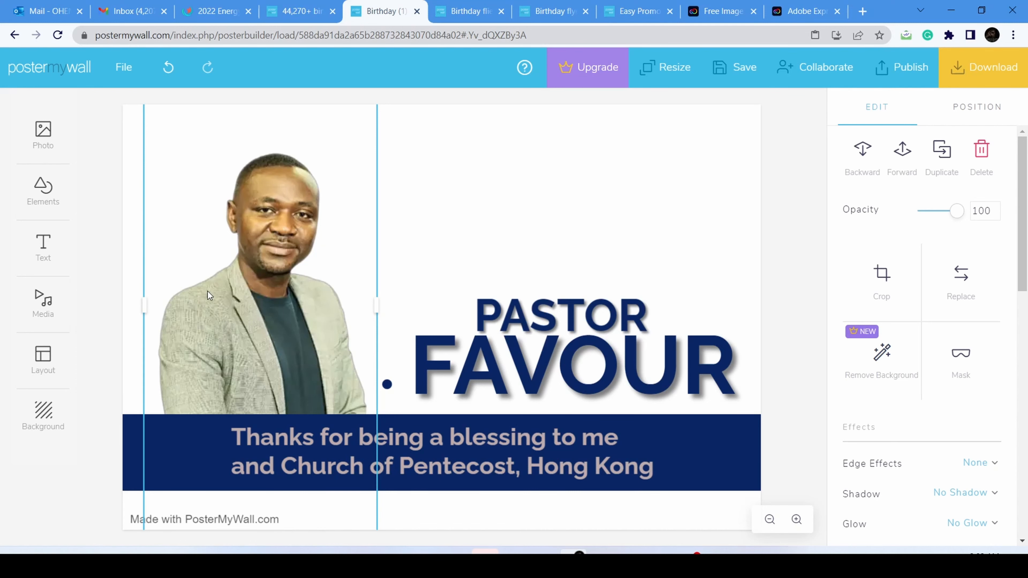
{"action": "left_click", "coordinate": [501, 270]}
- Add the red circle shape and place it in the flyer's upper-right area, above the "PASTOR" text
{"action": "mouse_move", "coordinate": [50, 202]}
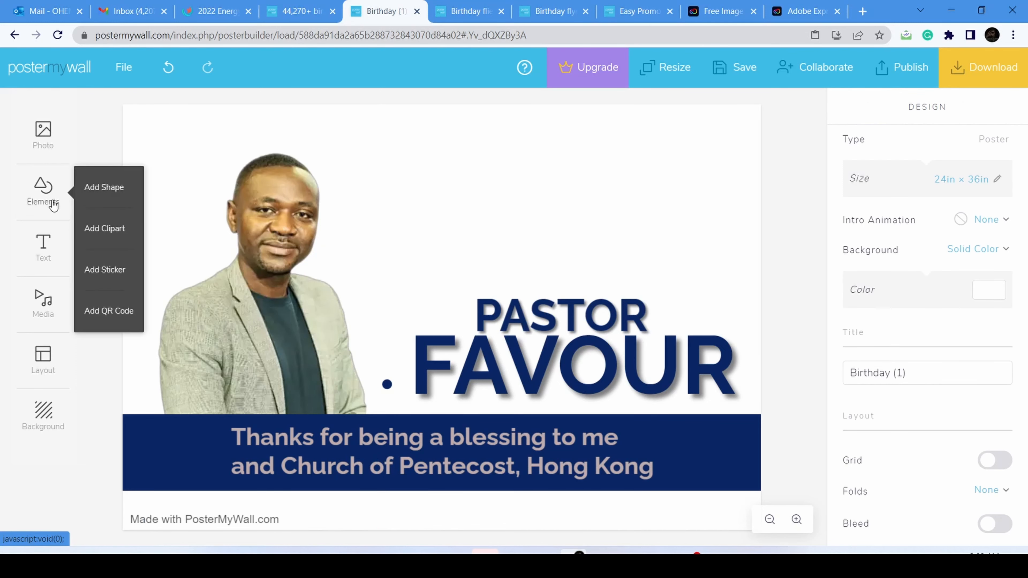
{"action": "left_click", "coordinate": [106, 192]}
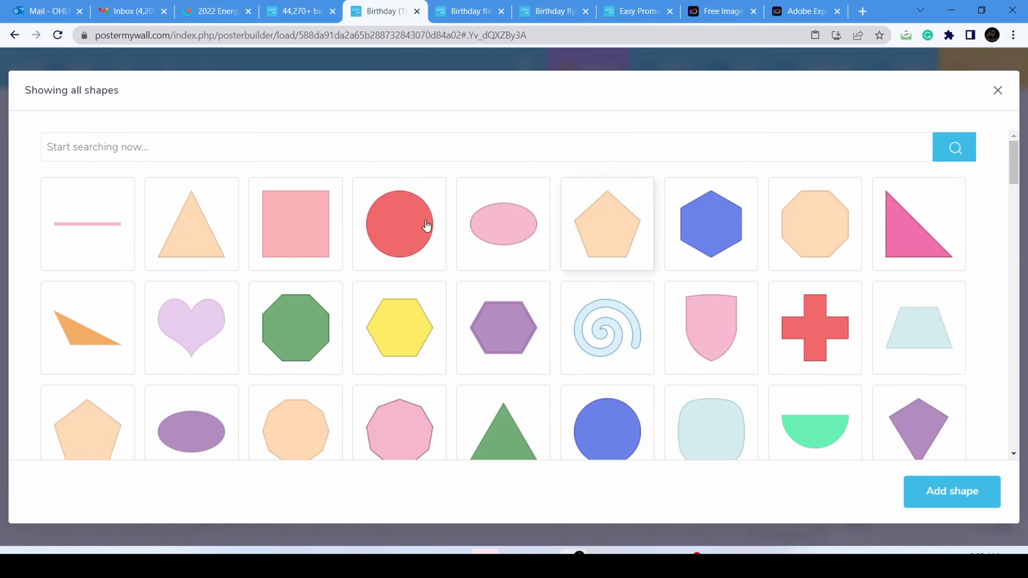
{"action": "left_click", "coordinate": [426, 226]}
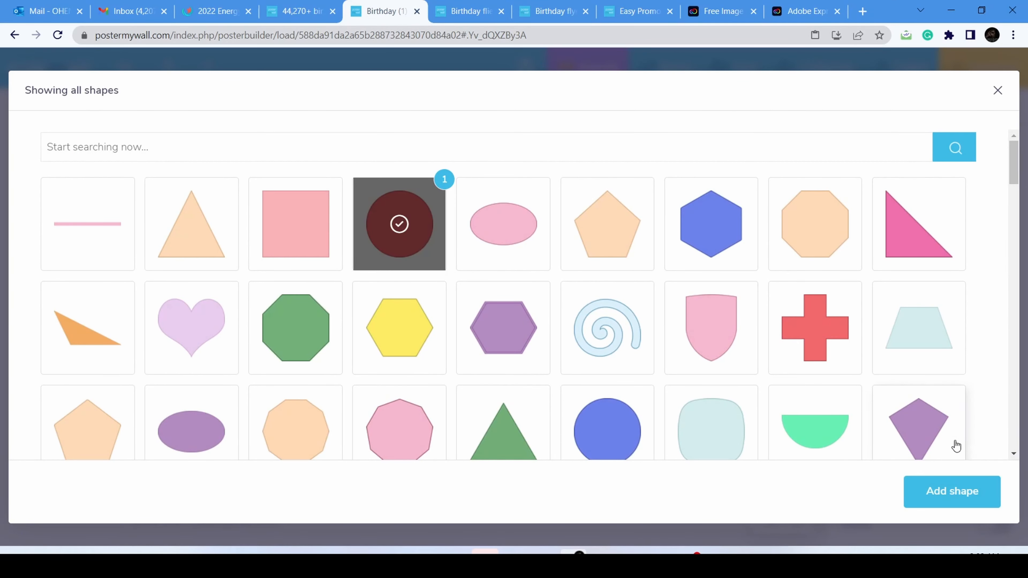
{"action": "left_click", "coordinate": [952, 491]}
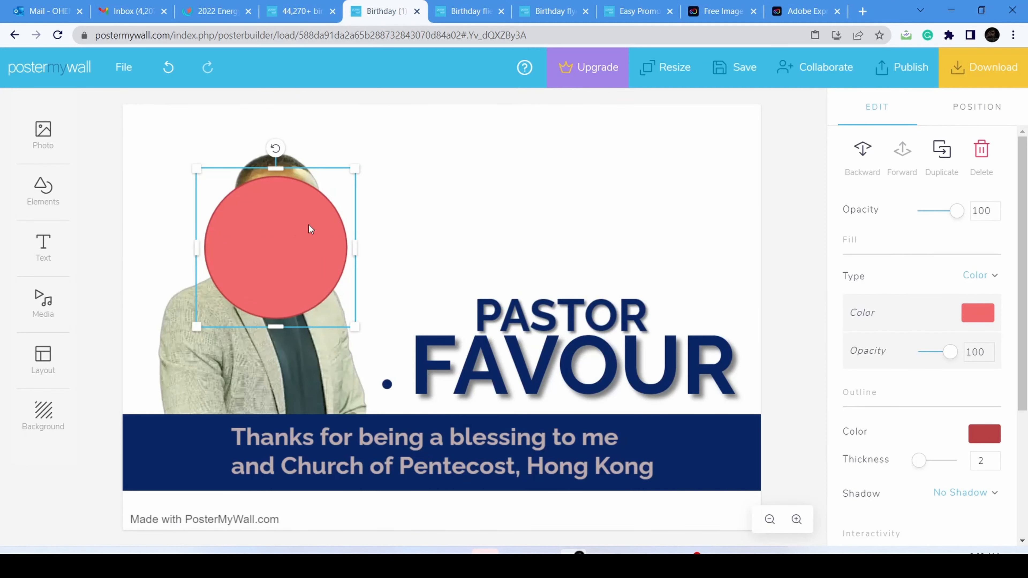
{"action": "left_click_drag", "start_coordinate": [309, 229], "coordinate": [644, 172]}
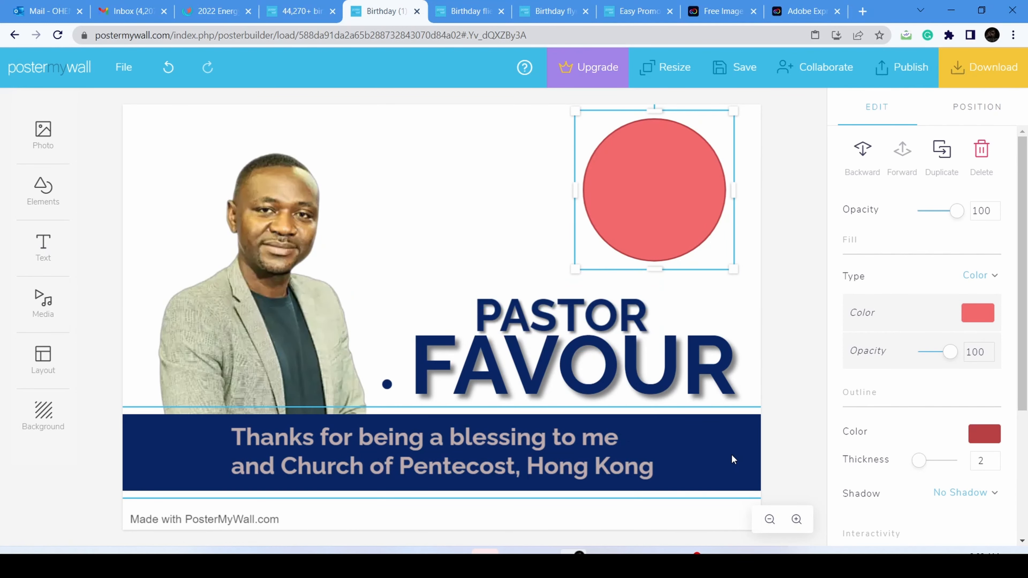
- Add the pink square shape and reshape it into a full-width band covering the navy banner below the portrait
{"action": "mouse_move", "coordinate": [47, 190]}
{"action": "left_click", "coordinate": [102, 185]}
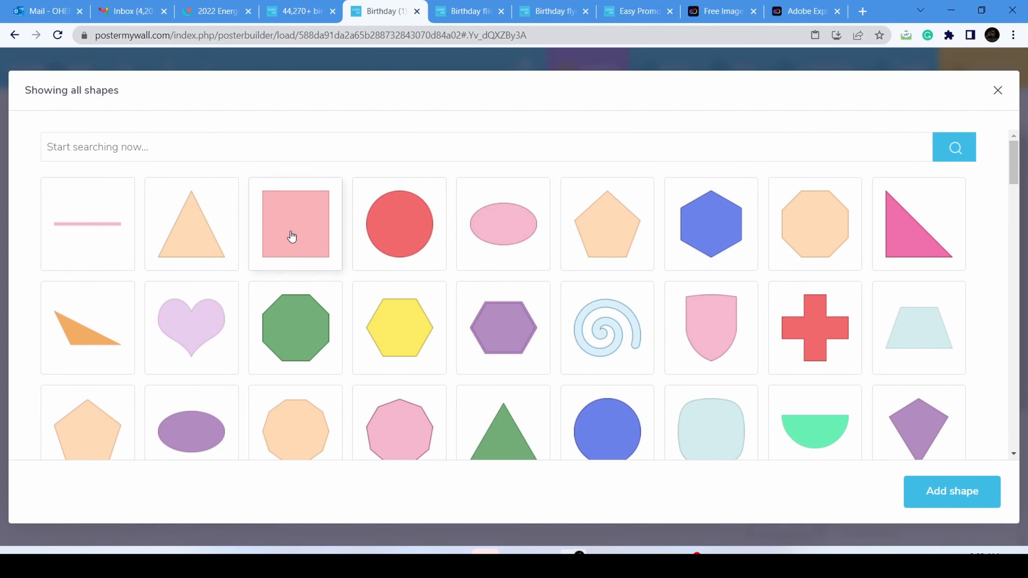
{"action": "left_click", "coordinate": [294, 231]}
{"action": "left_click", "coordinate": [920, 493]}
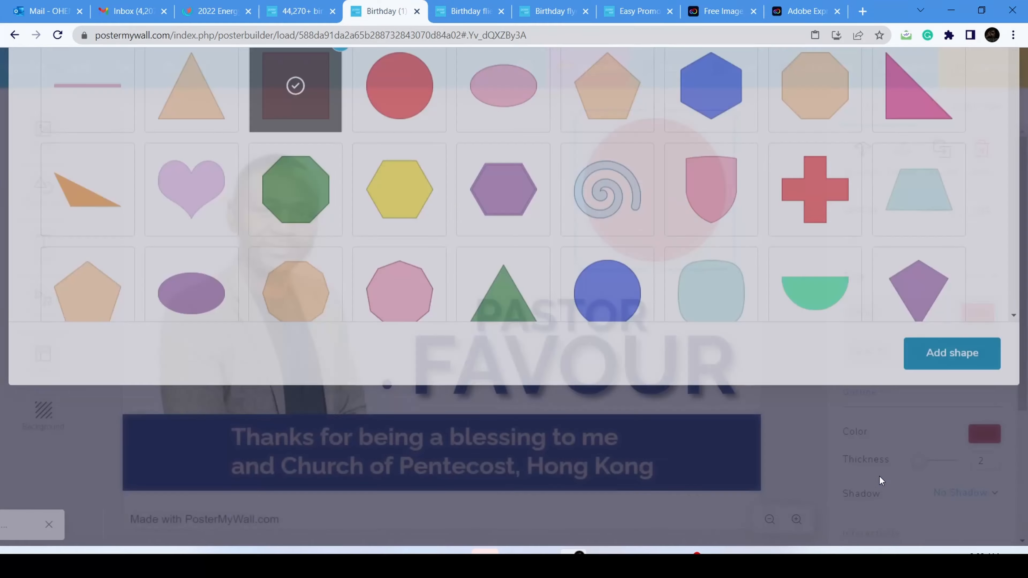
{"action": "left_click_drag", "start_coordinate": [291, 235], "coordinate": [228, 421]}
{"action": "left_click_drag", "start_coordinate": [195, 332], "coordinate": [198, 403]}
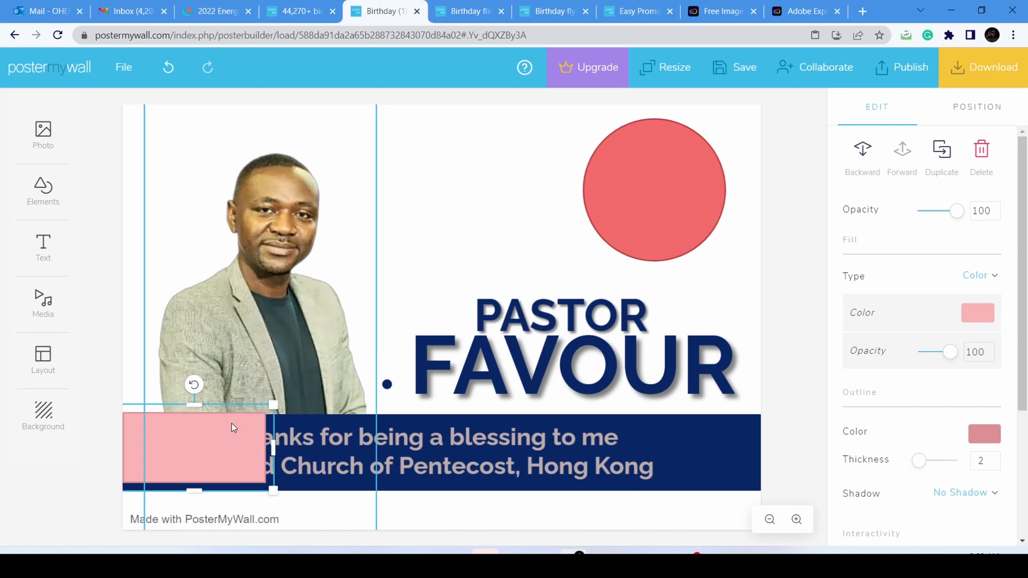
{"action": "left_click_drag", "start_coordinate": [273, 449], "coordinate": [776, 448]}
{"action": "left_click", "coordinate": [776, 448]}
{"action": "left_click", "coordinate": [540, 452]}
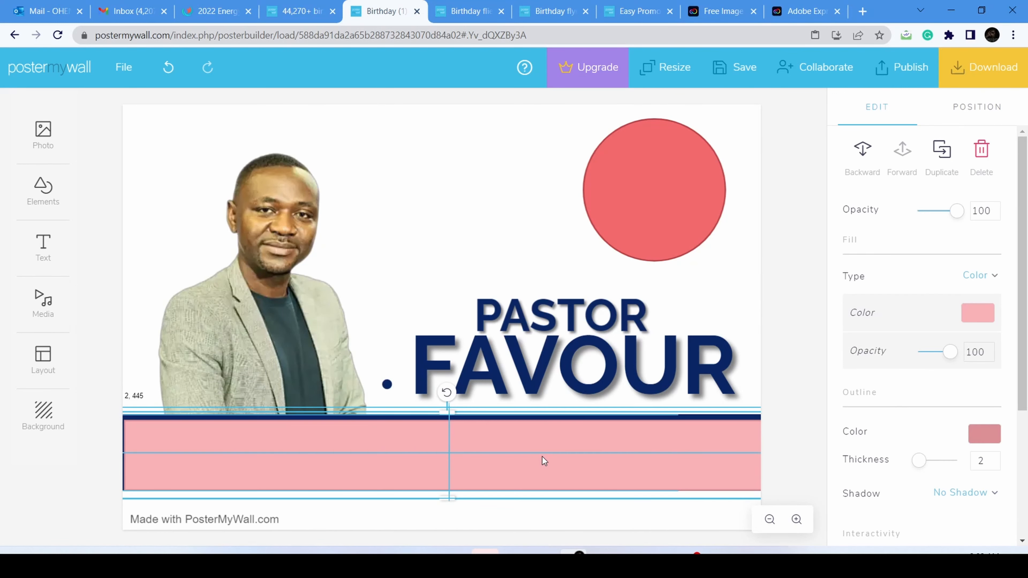
- Move the pink band up off the navy banner, and delete the banner and its "Thanks for being a blessing" text
{"action": "left_click_drag", "start_coordinate": [541, 446], "coordinate": [514, 244]}
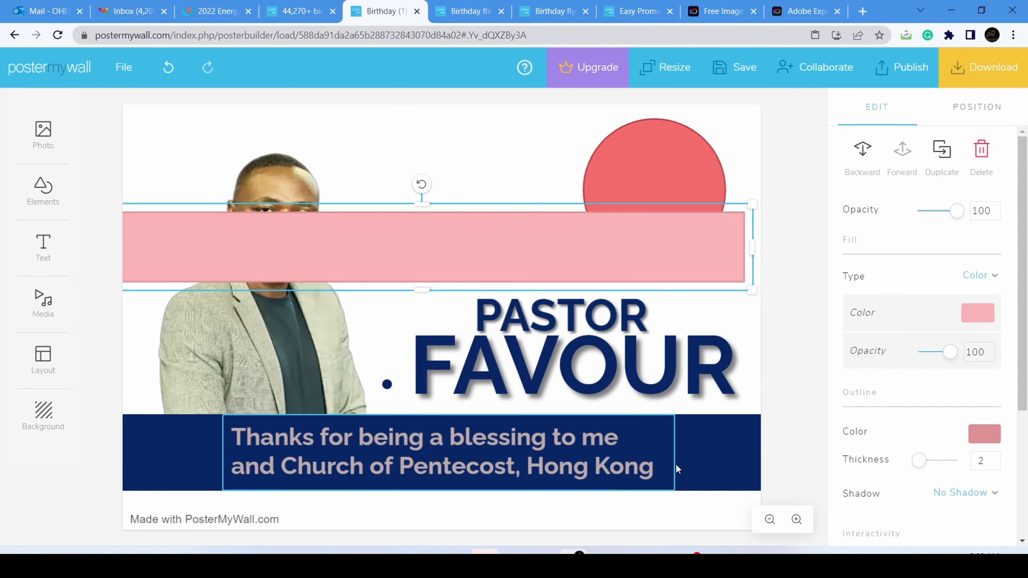
{"action": "left_click", "coordinate": [685, 460]}
{"action": "key", "text": "Delete"}
{"action": "left_click", "coordinate": [647, 462]}
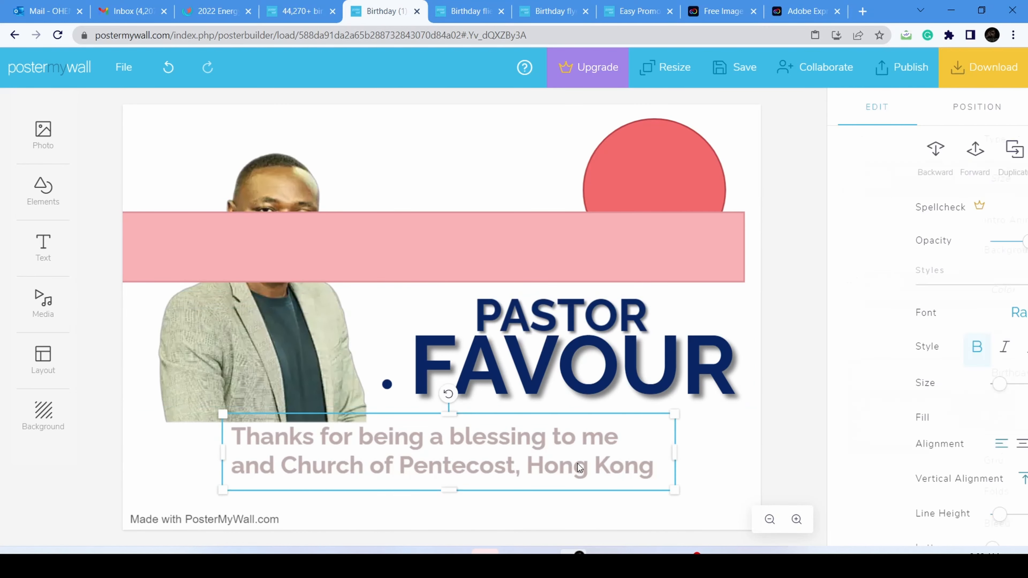
{"action": "key", "text": "Delete"}
- Move the pink band down to the portrait's lower edge and set its outline thickness to 0
{"action": "left_click", "coordinate": [505, 287]}
{"action": "left_click_drag", "start_coordinate": [508, 307], "coordinate": [507, 478]}
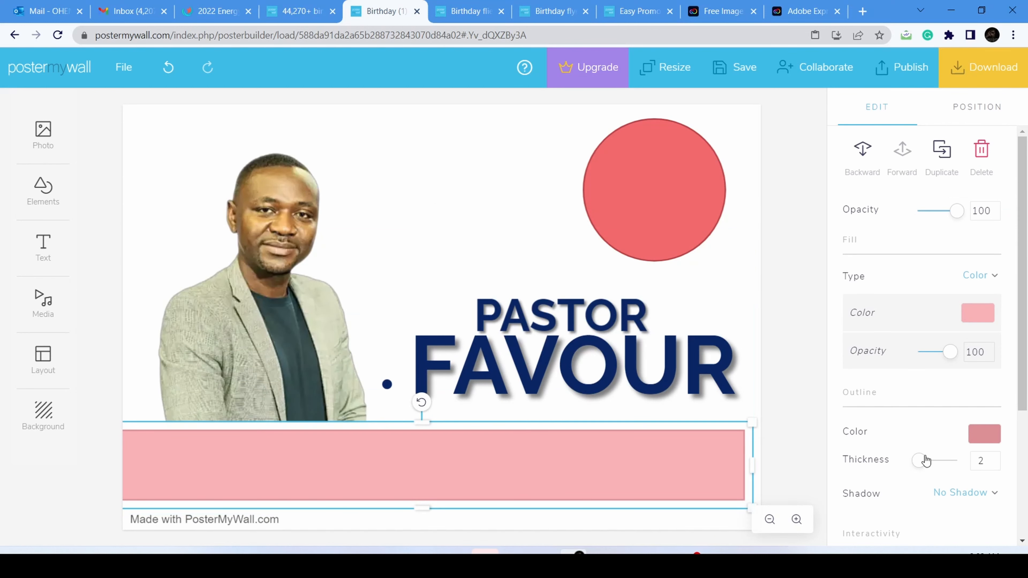
{"action": "left_click_drag", "start_coordinate": [924, 466], "coordinate": [893, 465]}
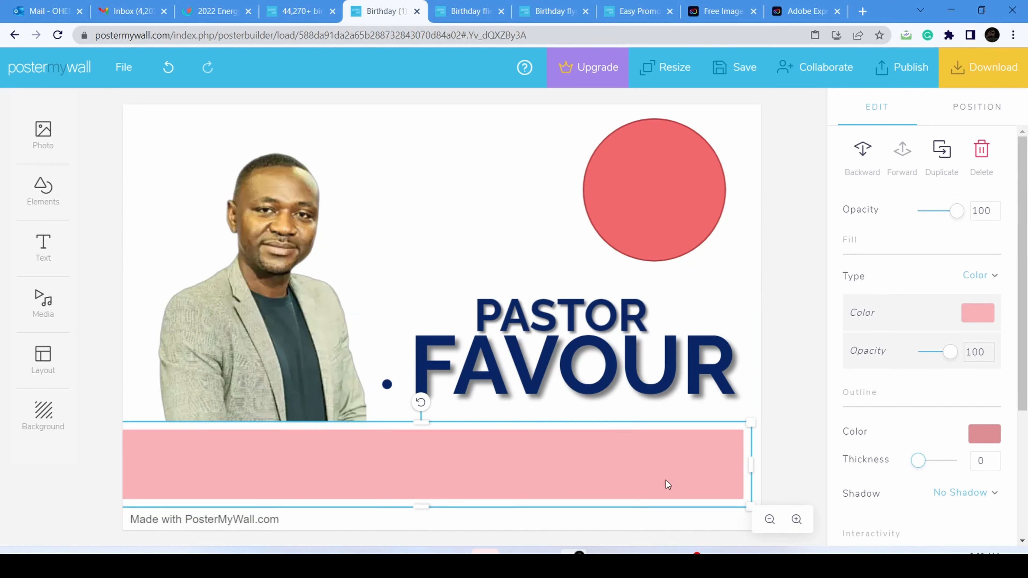
- Recolor the band's solid fill to a dark purple of about #260C53 and deselect it
{"action": "left_click", "coordinate": [964, 319]}
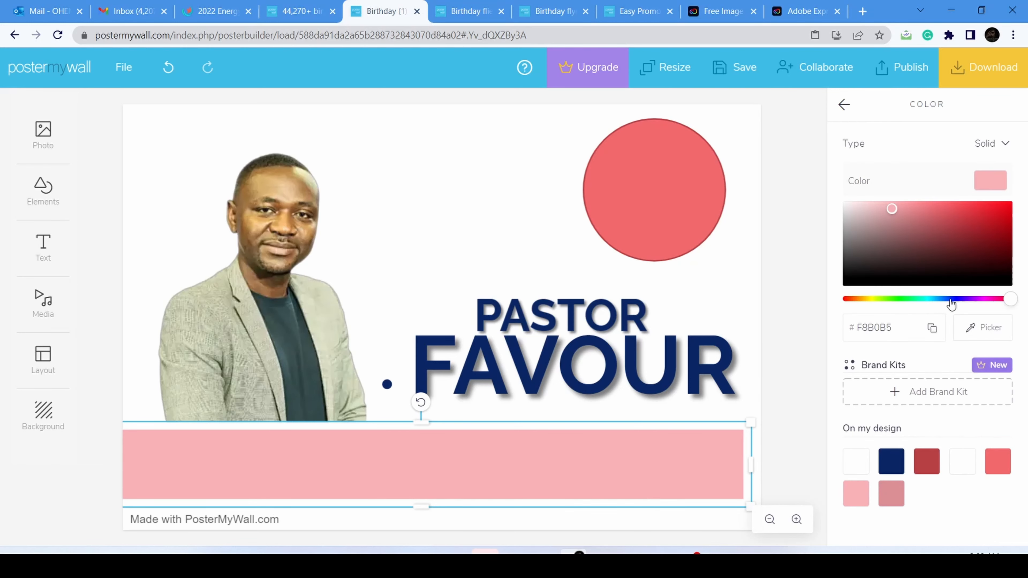
{"action": "left_click_drag", "start_coordinate": [954, 304], "coordinate": [969, 305]}
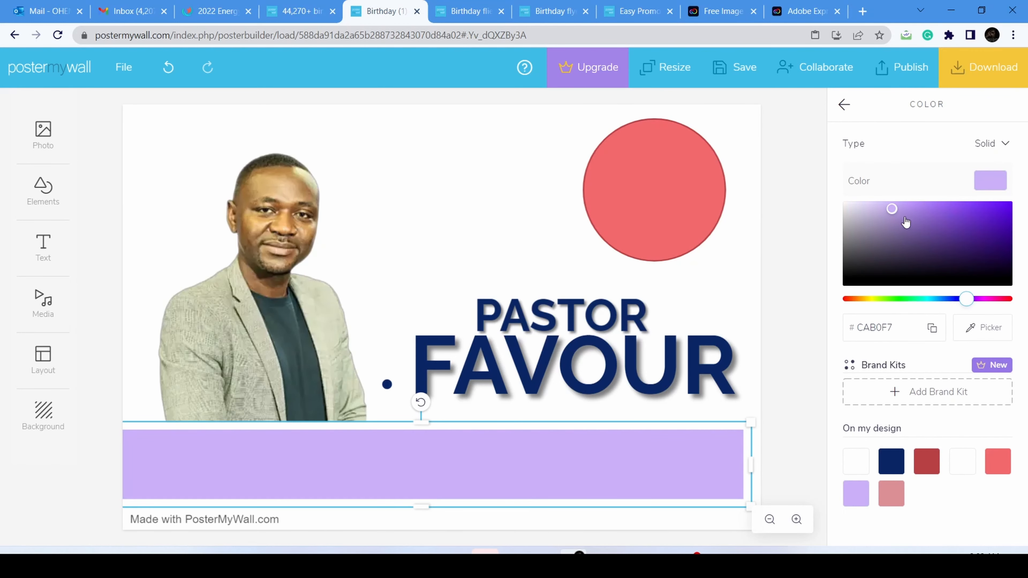
{"action": "left_click_drag", "start_coordinate": [906, 221], "coordinate": [987, 257]}
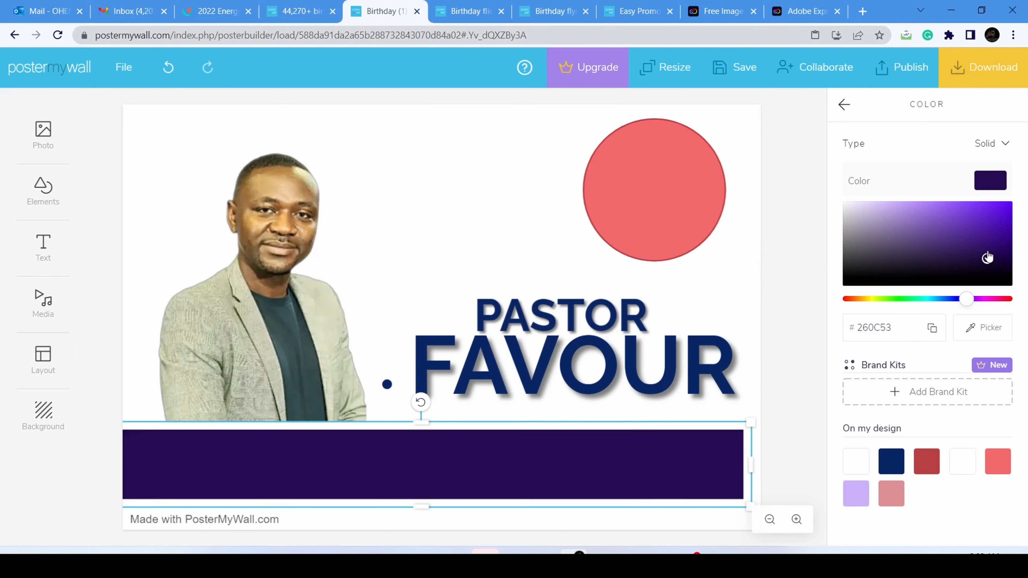
{"action": "left_click", "coordinate": [439, 254]}
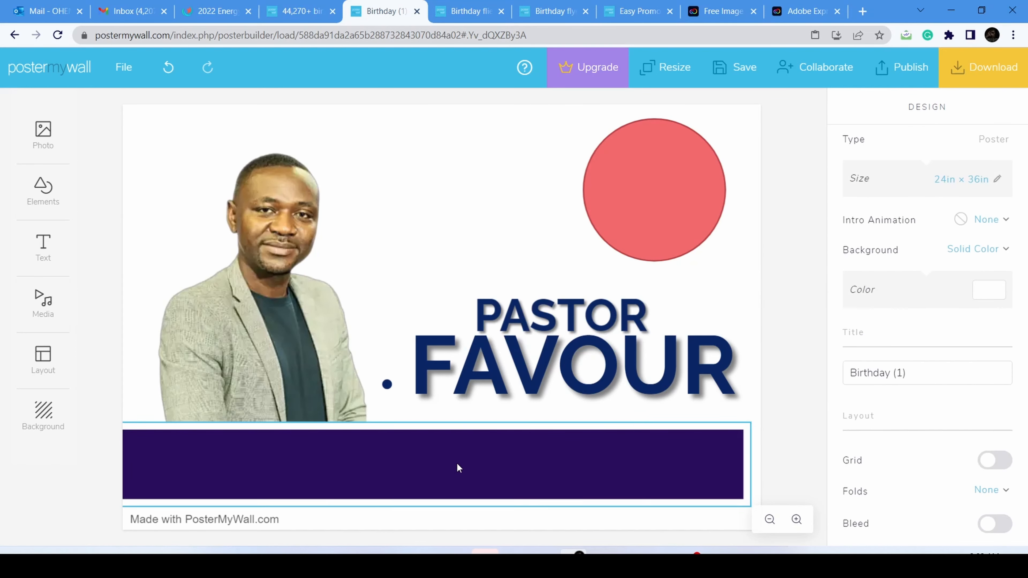
- Nudge the dark purple band up slightly and lower the portrait so that it meets the band's top edge
{"action": "left_click_drag", "start_coordinate": [456, 463], "coordinate": [451, 450]}
{"action": "left_click", "coordinate": [356, 271]}
{"action": "left_click_drag", "start_coordinate": [283, 320], "coordinate": [282, 328]}
{"action": "left_click", "coordinate": [440, 226]}
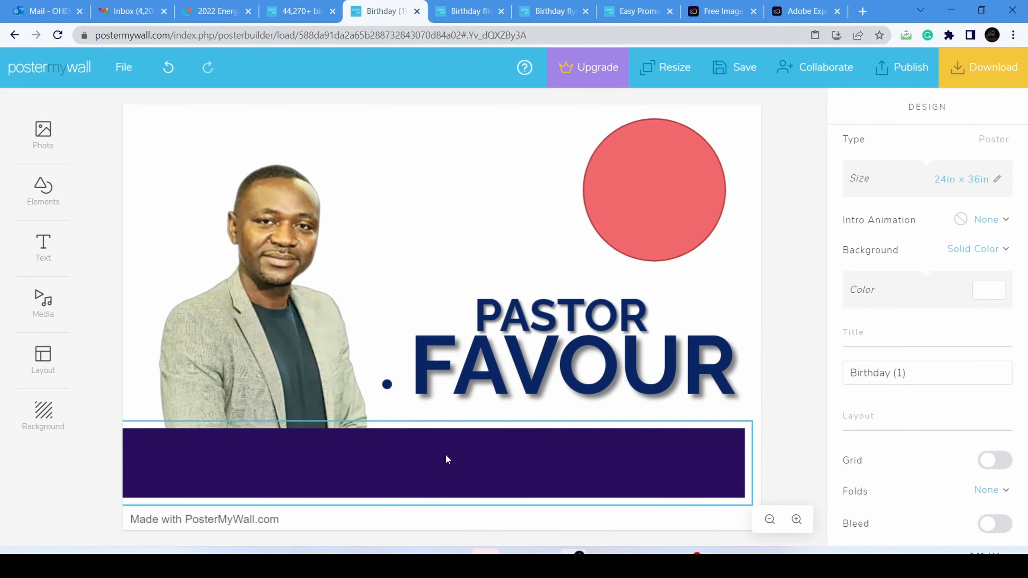
- Add a plain text box reading "Thank you" to the flyer
{"action": "left_click", "coordinate": [462, 442]}
{"action": "left_click", "coordinate": [48, 243]}
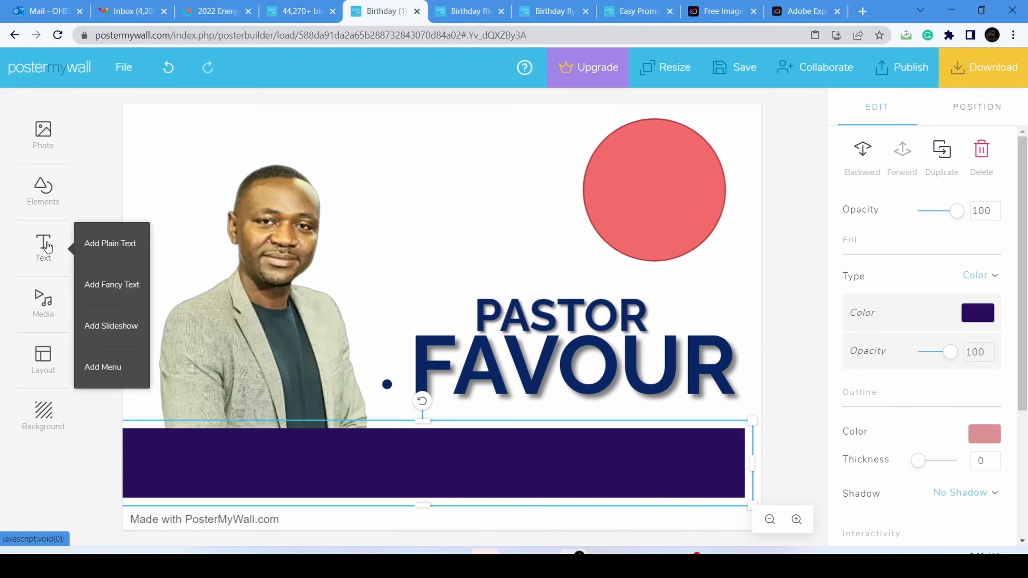
{"action": "left_click", "coordinate": [111, 244]}
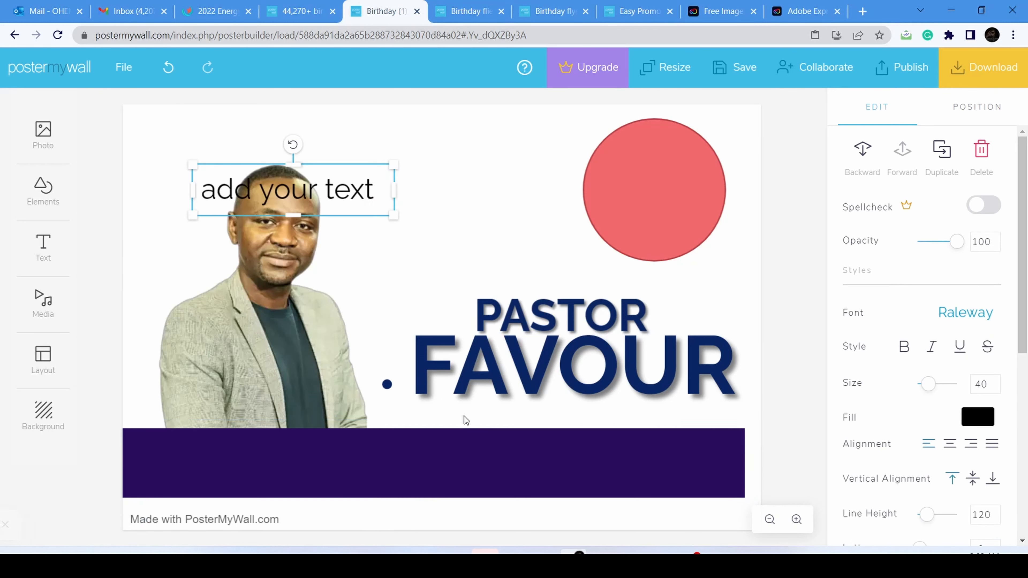
{"action": "double_click", "coordinate": [334, 192]}
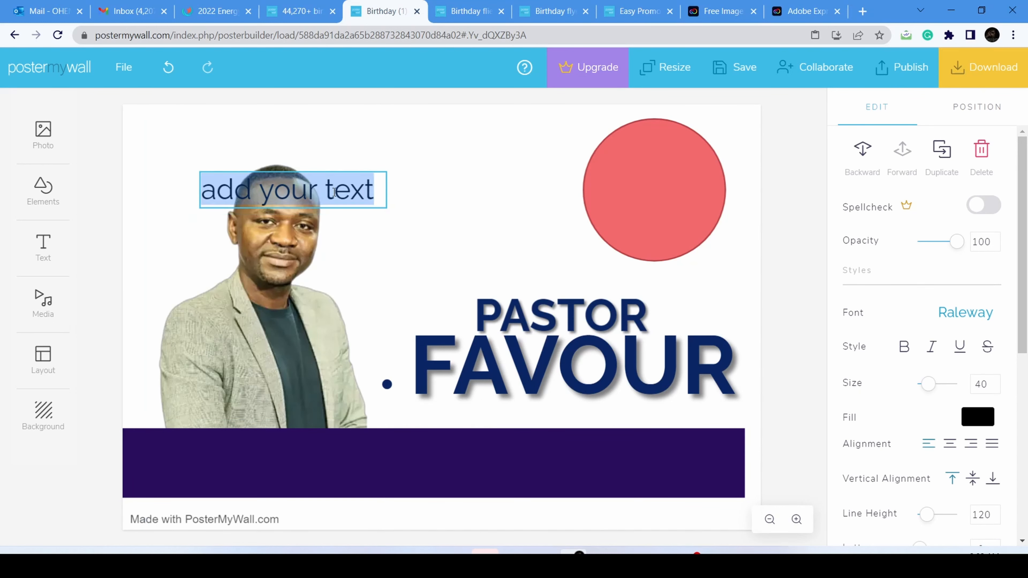
{"action": "type", "text": "Thank you"}
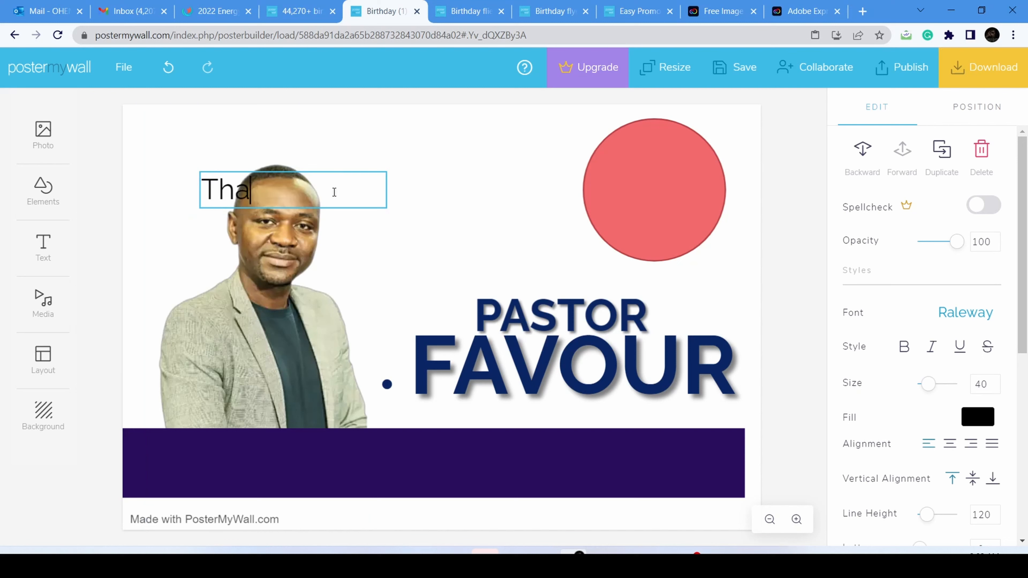
{"action": "left_click", "coordinate": [452, 214]}
{"action": "left_click", "coordinate": [323, 199]}
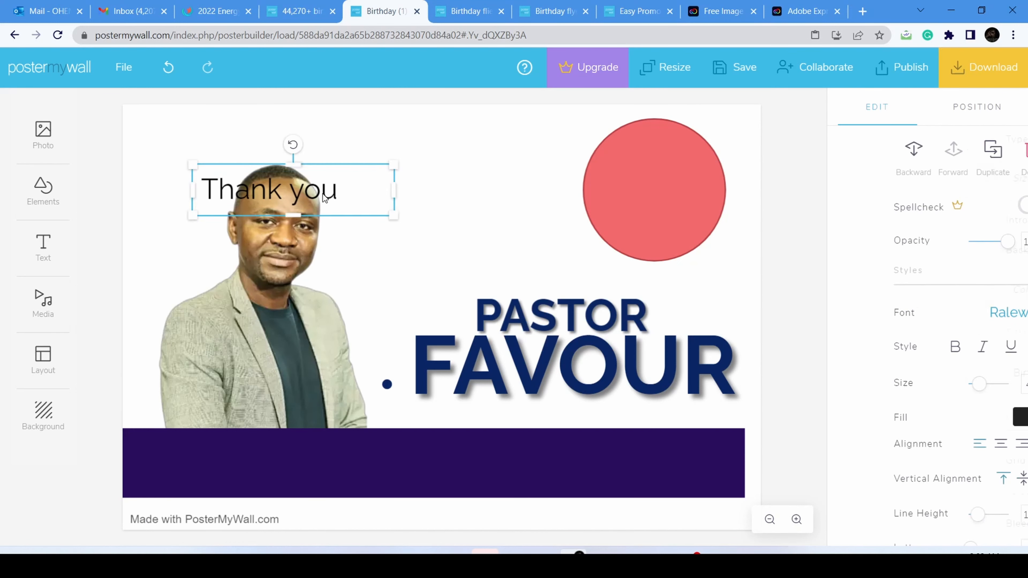
- Make the "Thank you" text bold and give it a near-white #FFF6F6 fill, switched to a linear gradient
{"action": "triple_click", "coordinate": [348, 189]}
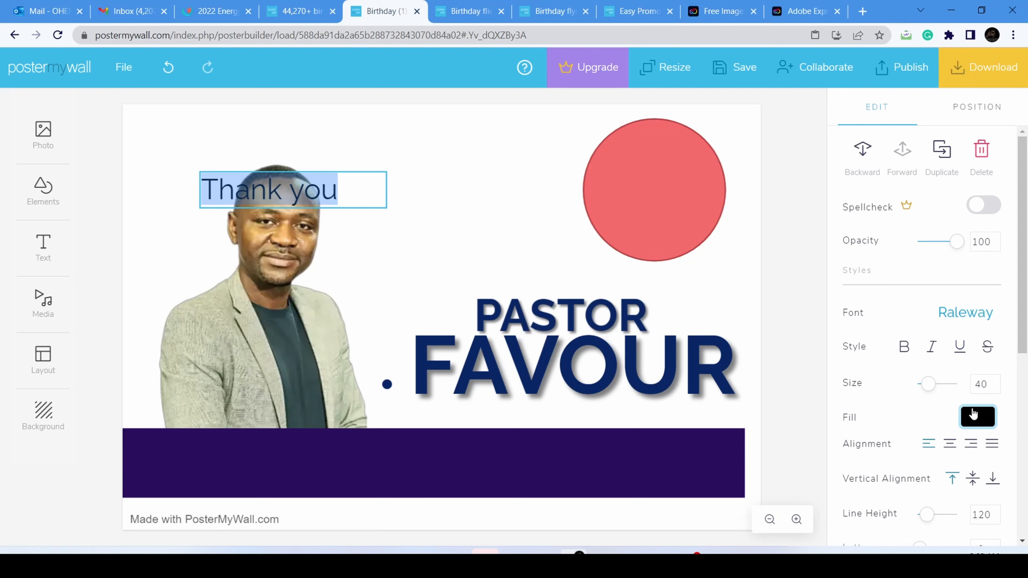
{"action": "left_click", "coordinate": [909, 352]}
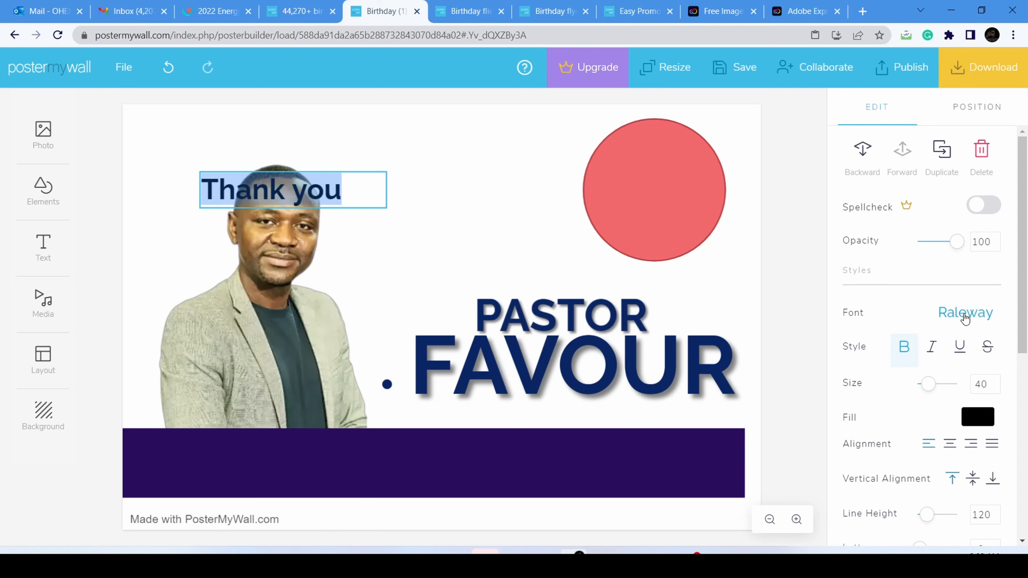
{"action": "left_click", "coordinate": [978, 419]}
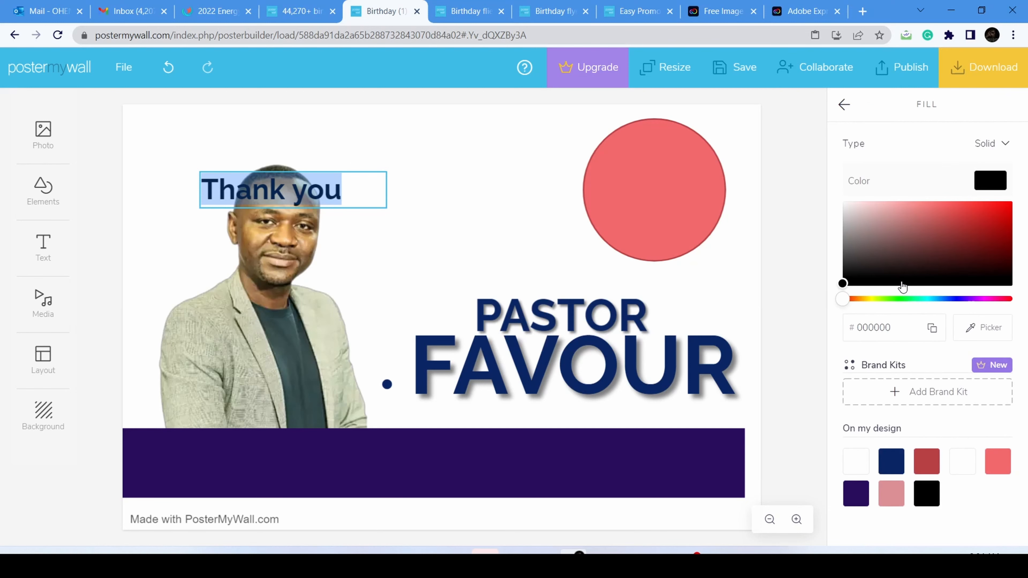
{"action": "left_click_drag", "start_coordinate": [843, 286], "coordinate": [848, 207]}
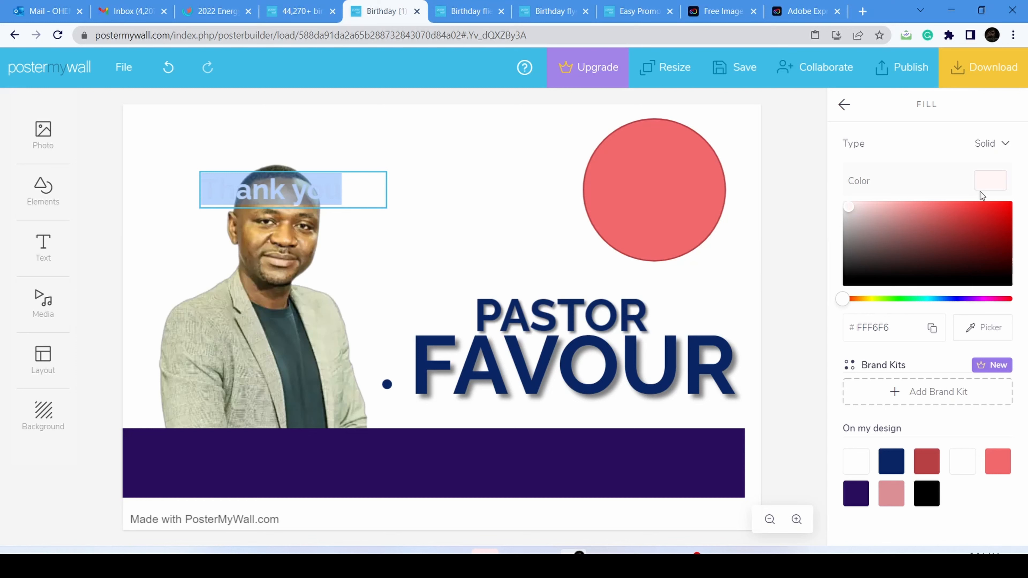
{"action": "left_click", "coordinate": [1004, 146]}
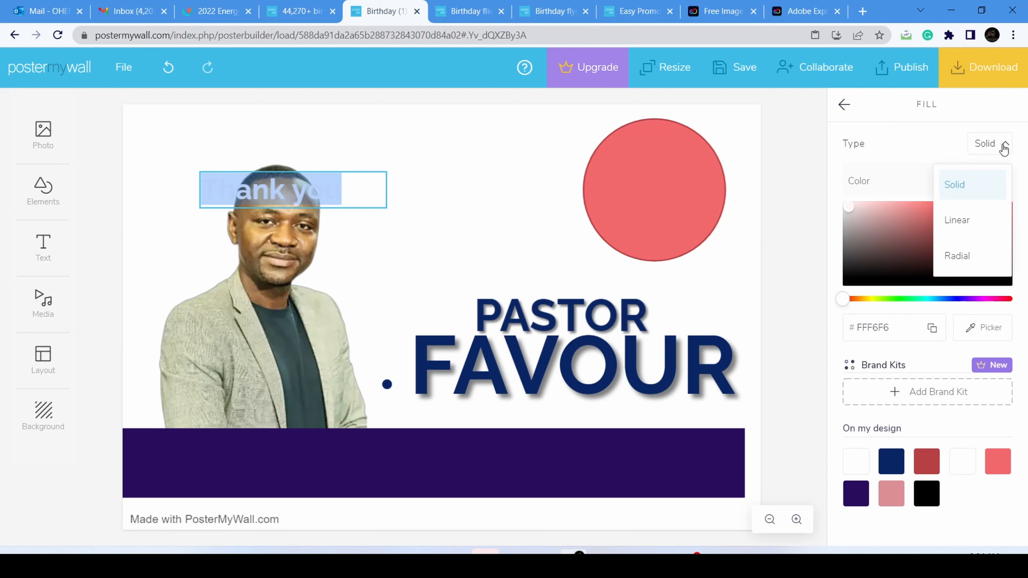
{"action": "left_click", "coordinate": [966, 224]}
{"action": "left_click", "coordinate": [397, 202]}
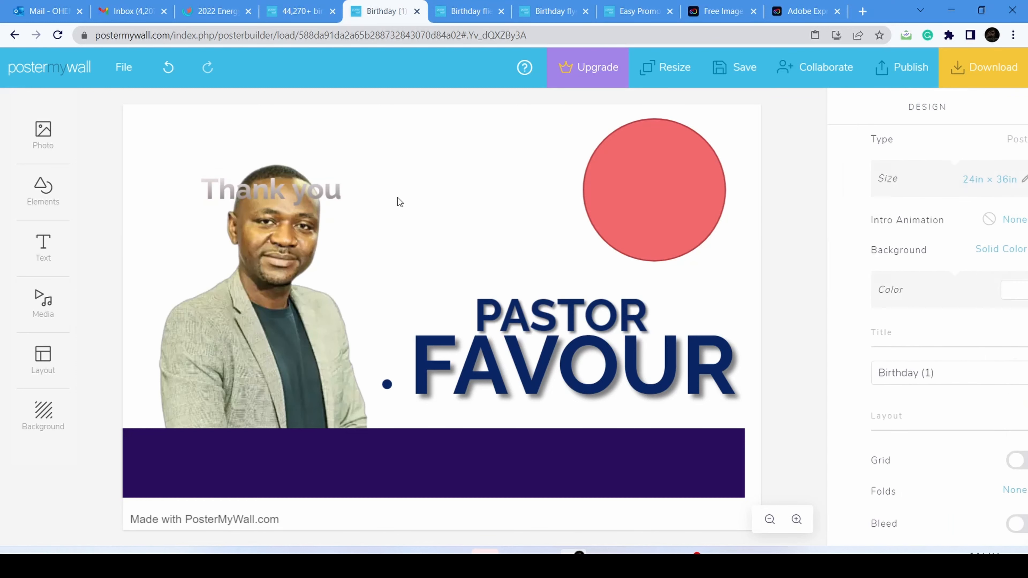
- Move the "Thank you" text onto the purple band below the portrait and deselect it
{"action": "left_click", "coordinate": [313, 189]}
{"action": "left_click_drag", "start_coordinate": [313, 189], "coordinate": [544, 461]}
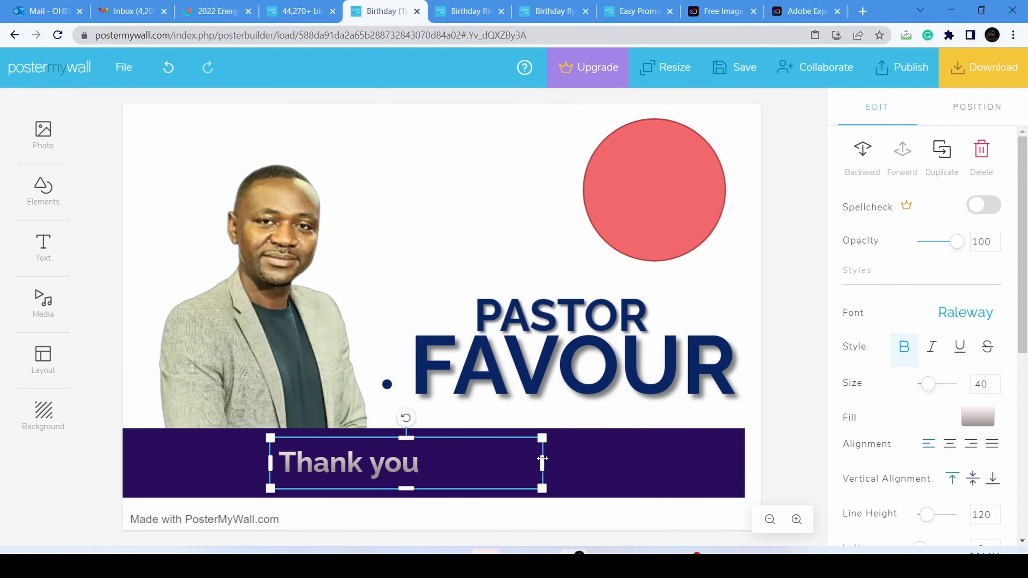
{"action": "left_click", "coordinate": [420, 460]}
{"action": "left_click_drag", "start_coordinate": [357, 463], "coordinate": [290, 459]}
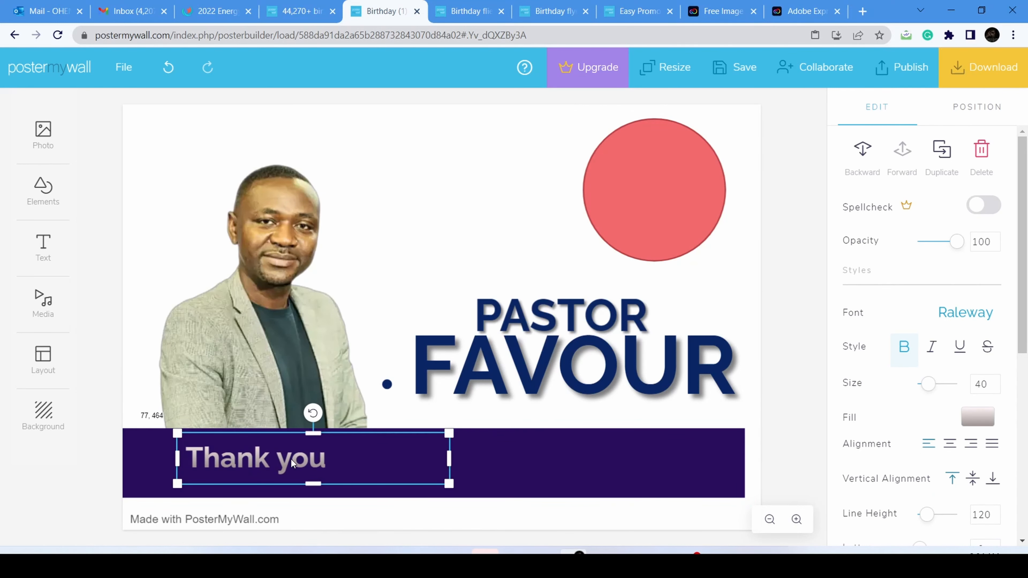
{"action": "left_click", "coordinate": [532, 447]}
{"action": "left_click", "coordinate": [526, 240]}
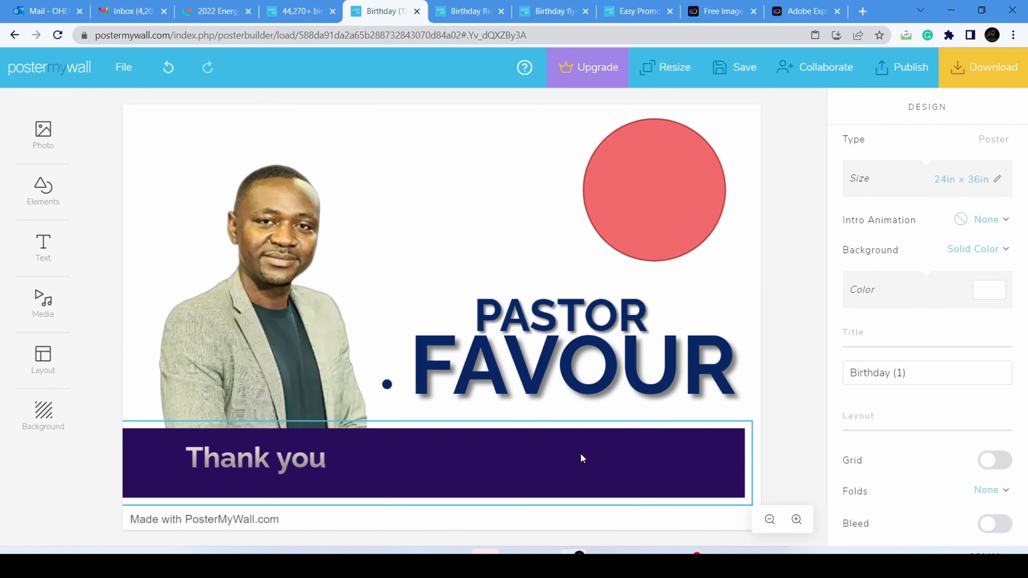
- Shift the purple band to reach the flyer's right edge and nudge the "FAVOUR" text down slightly toward the band
{"action": "left_click", "coordinate": [525, 472]}
{"action": "left_click_drag", "start_coordinate": [527, 471], "coordinate": [620, 467]}
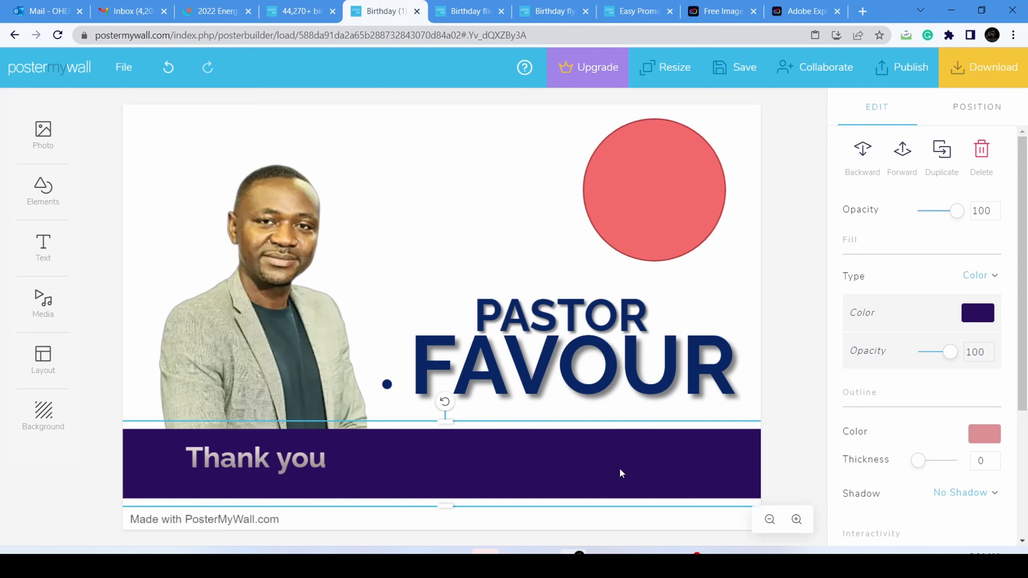
{"action": "left_click", "coordinate": [598, 380]}
{"action": "left_click_drag", "start_coordinate": [600, 385], "coordinate": [592, 395]}
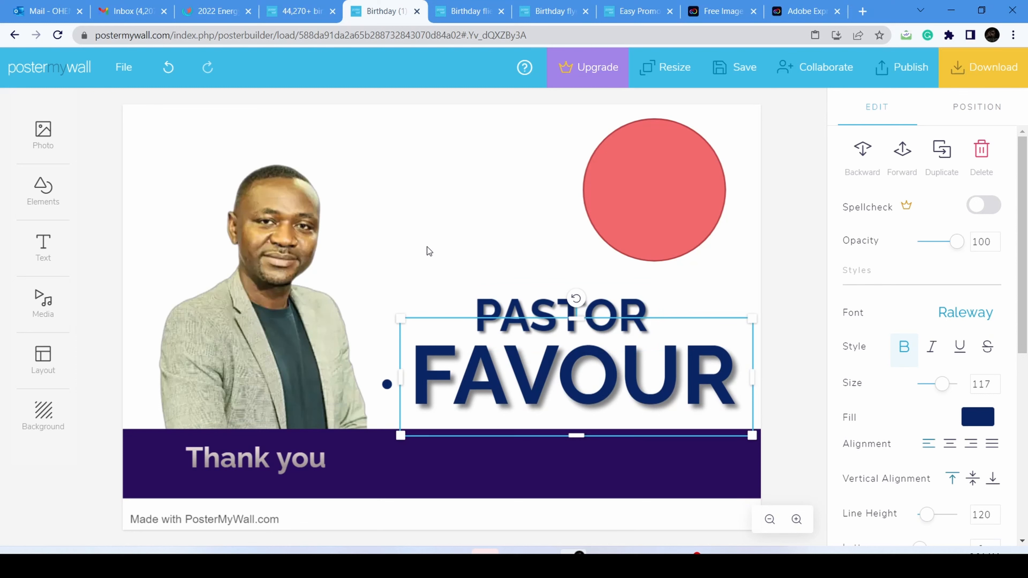
{"action": "left_click", "coordinate": [445, 203]}
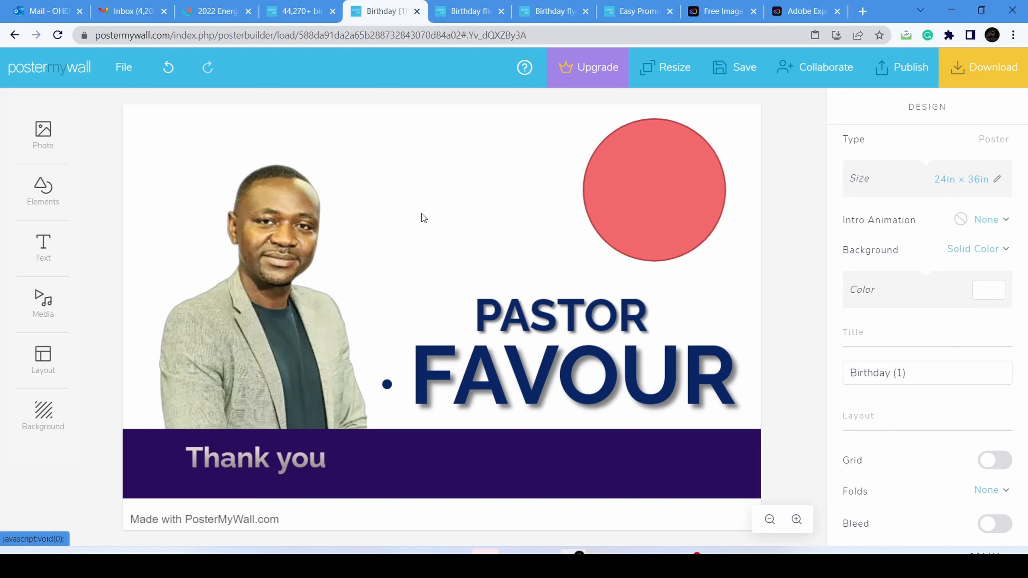
- Save the birthday flyer design and dismiss the dialog
{"action": "left_click", "coordinate": [745, 75]}
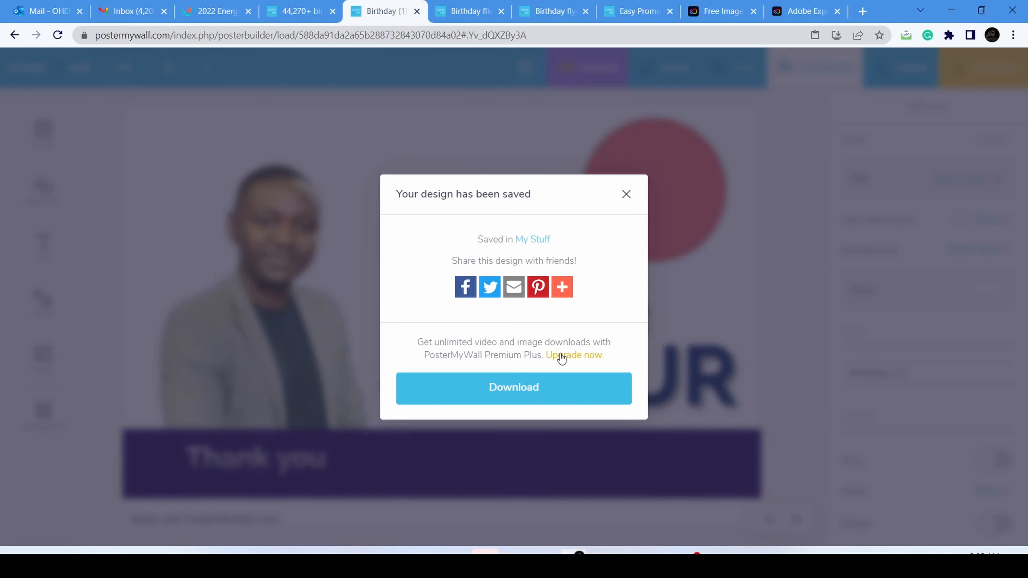
{"action": "left_click", "coordinate": [625, 195]}
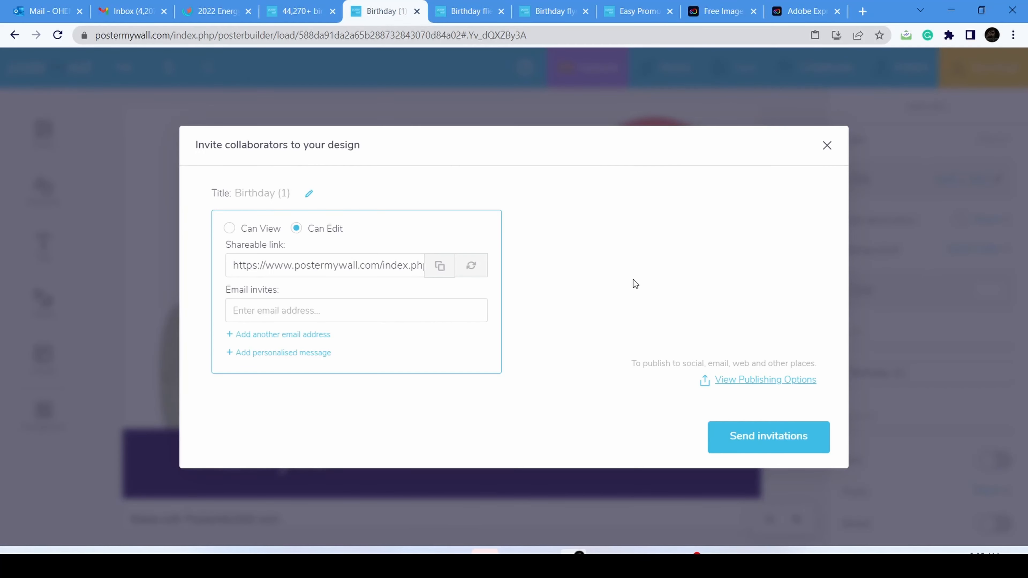
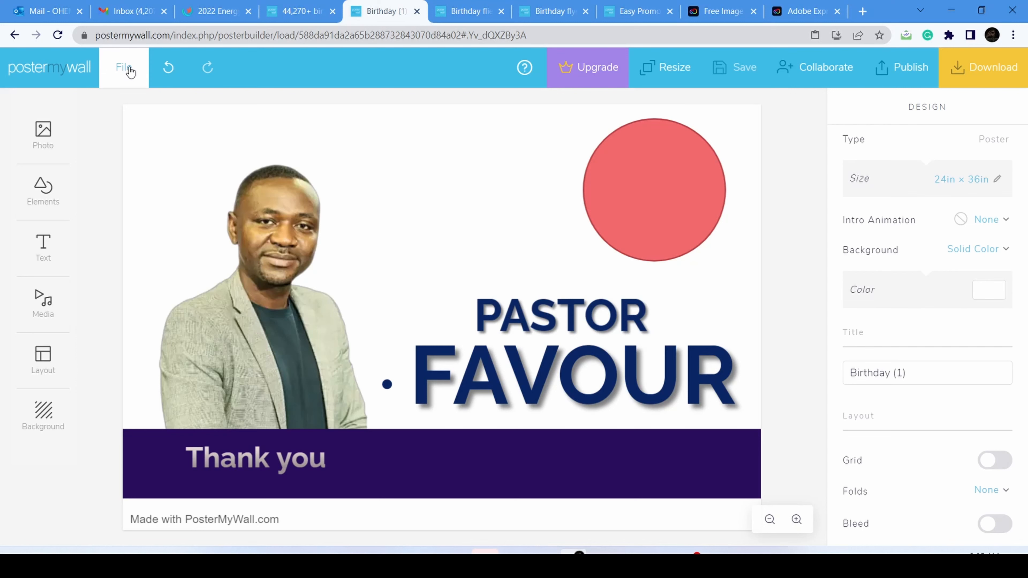
- Check the available file commands and the publishing dialog, and close both without publishing
{"action": "left_click", "coordinate": [126, 68]}
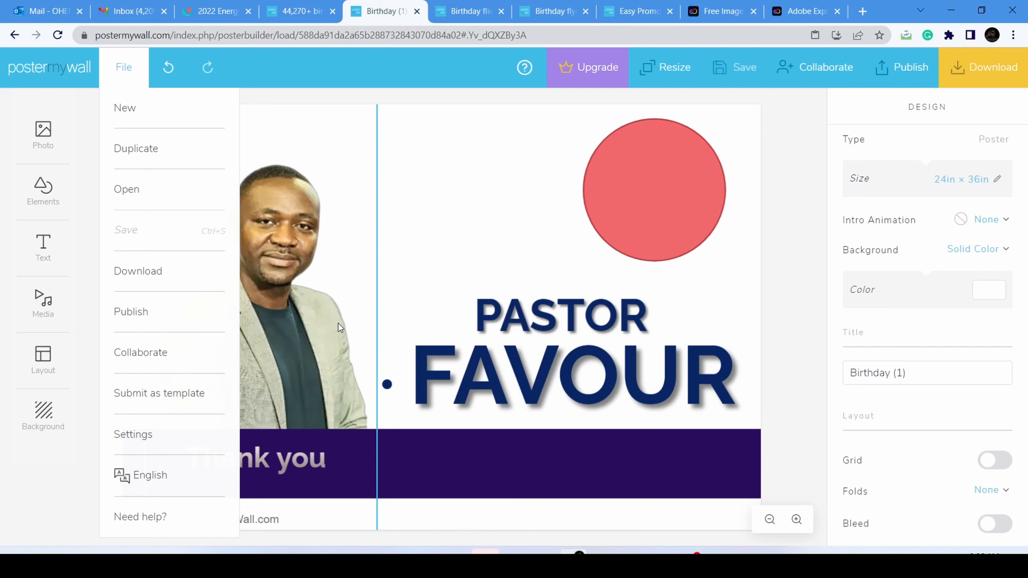
{"action": "left_click", "coordinate": [432, 234]}
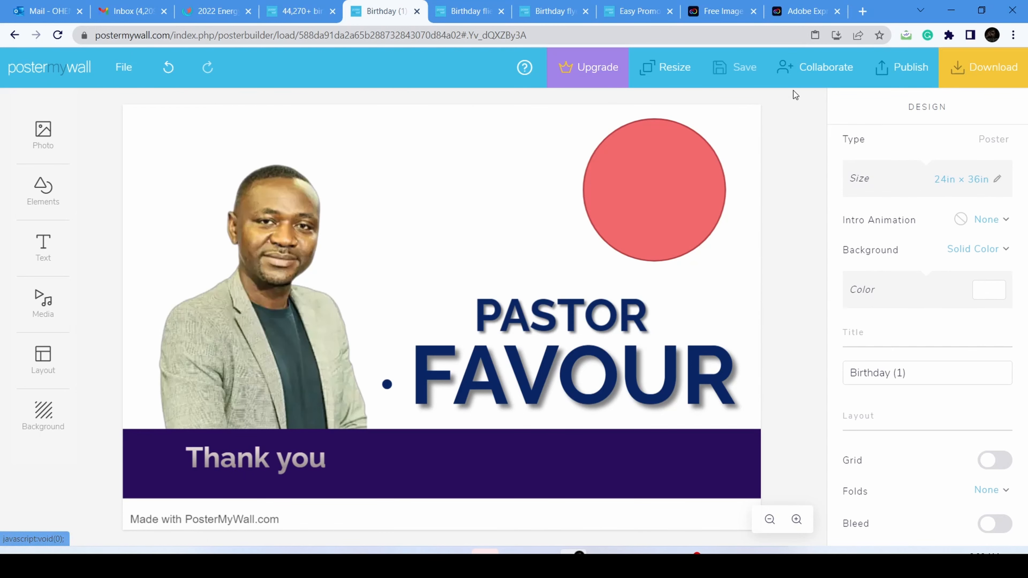
{"action": "left_click", "coordinate": [905, 72]}
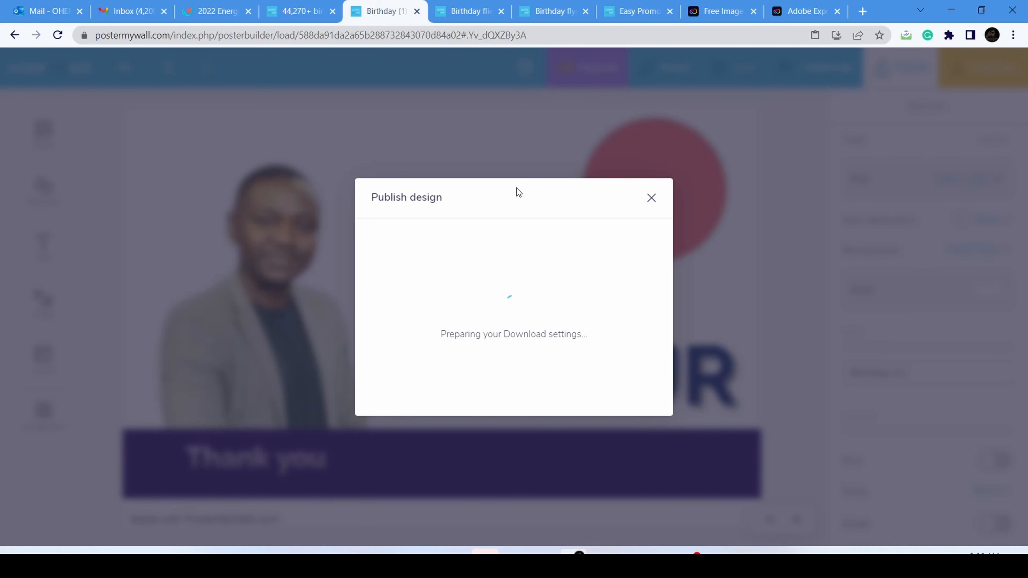
{"action": "left_click", "coordinate": [651, 198]}
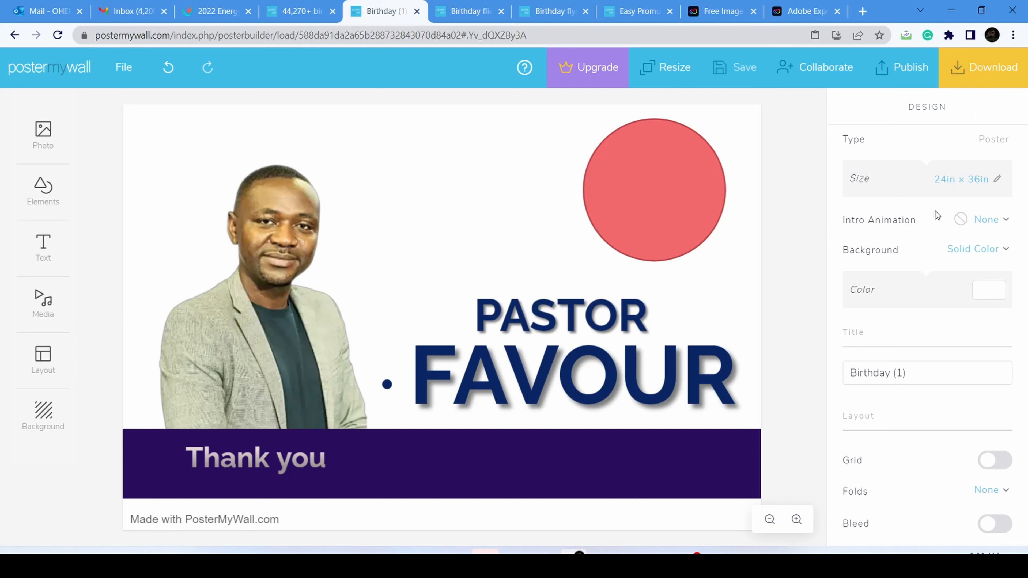
- Browse the design size presets down to the custom dimensions and close the list without resizing
{"action": "left_click", "coordinate": [996, 180]}
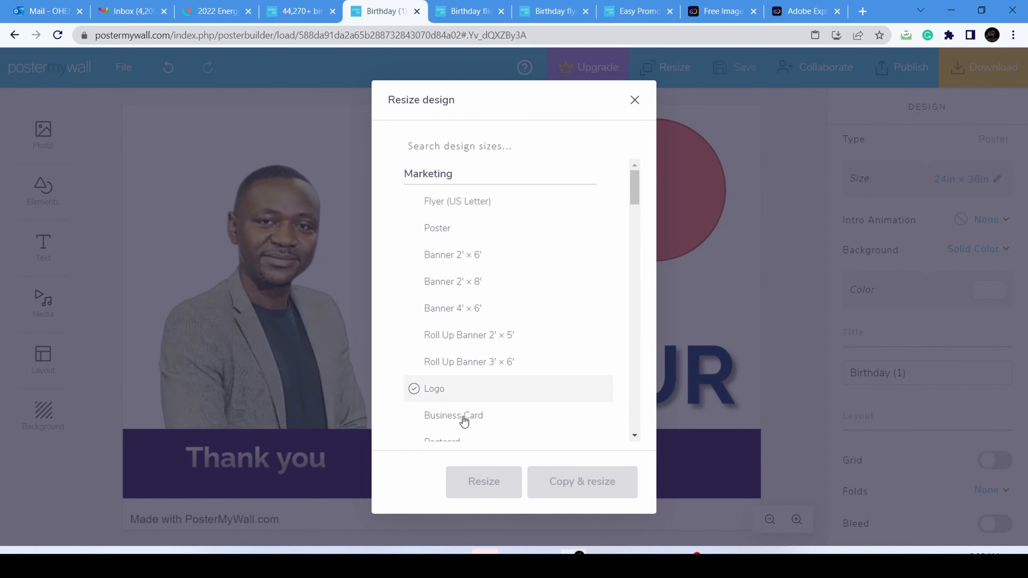
{"action": "scroll", "coordinate": [507, 273], "scroll_direction": "down", "scroll_amount": 5}
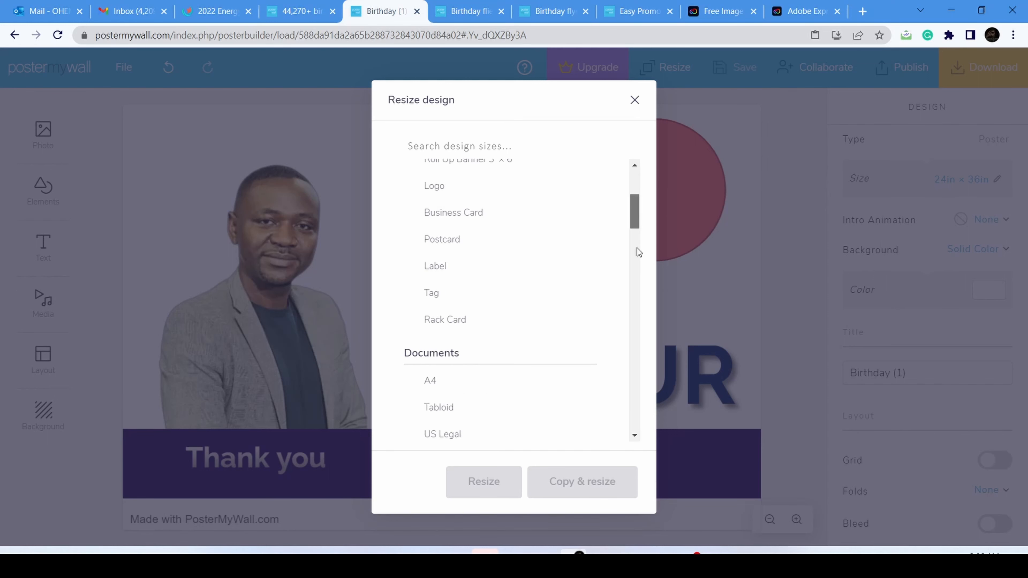
{"action": "left_click_drag", "start_coordinate": [637, 247], "coordinate": [638, 426]}
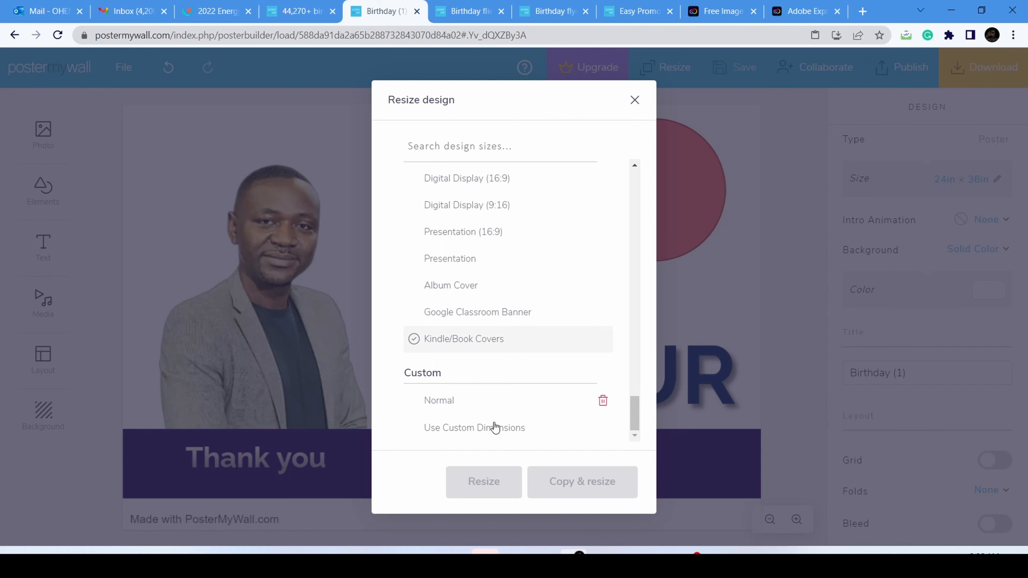
{"action": "left_click", "coordinate": [634, 99]}
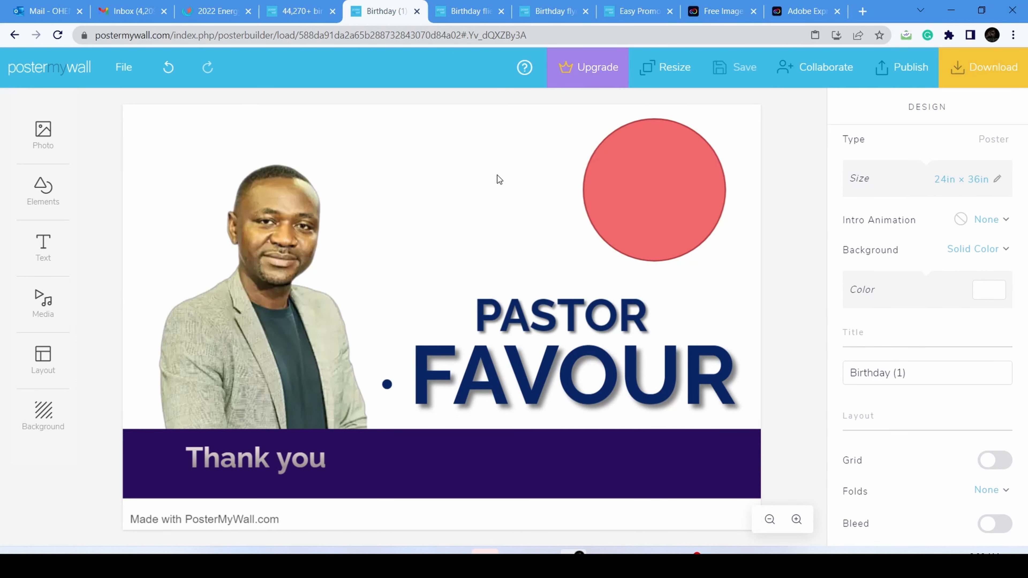
- Leave the editor to check the saved "Birthday (1)" flyer among the stored designs, and open the template gallery
{"action": "left_click", "coordinate": [29, 66]}
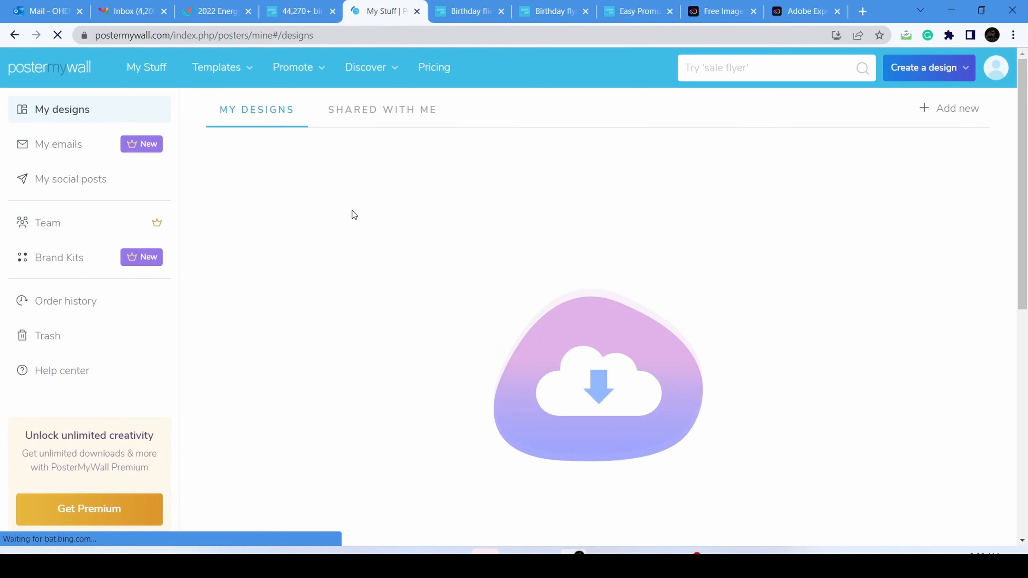
{"action": "mouse_move", "coordinate": [261, 229]}
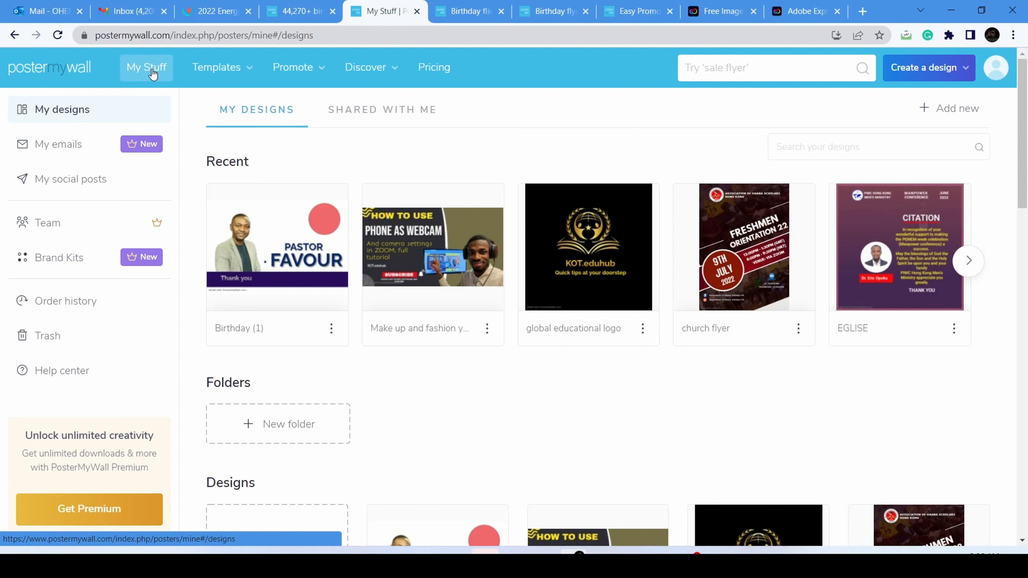
{"action": "left_click", "coordinate": [290, 224]}
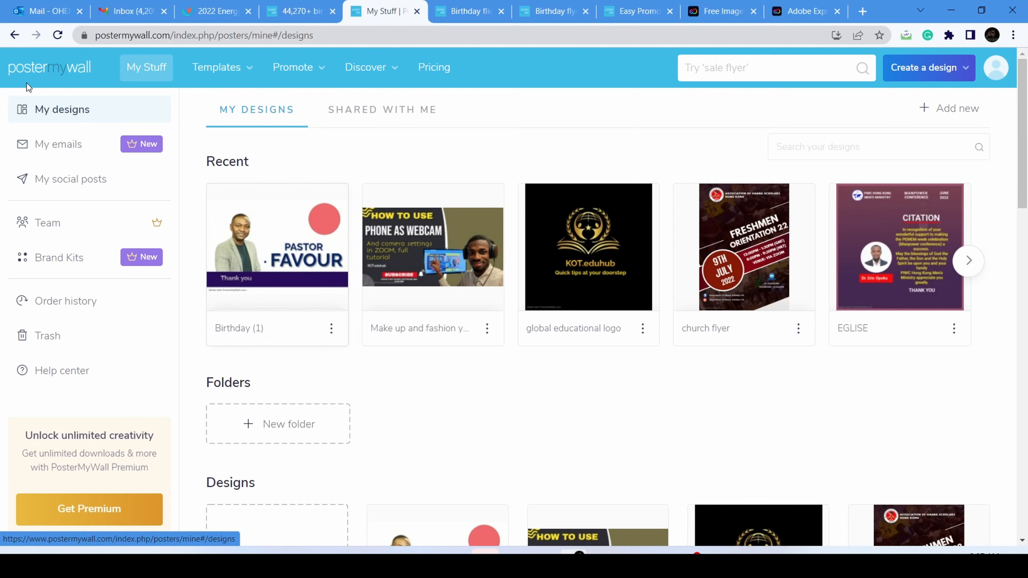
{"action": "mouse_move", "coordinate": [318, 237]}
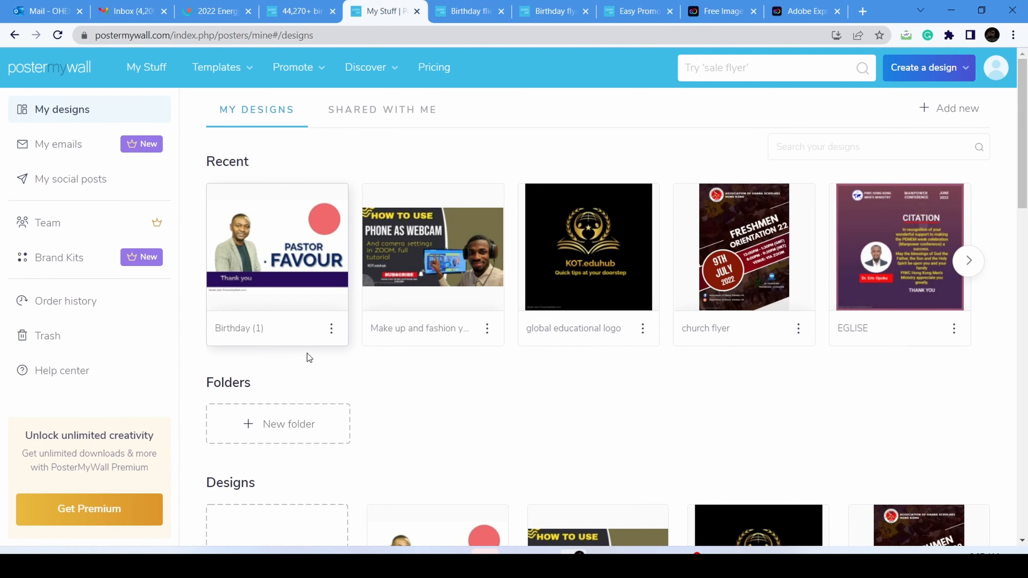
{"action": "scroll", "coordinate": [454, 426], "scroll_direction": "down", "scroll_amount": 4}
{"action": "scroll", "coordinate": [301, 298], "scroll_direction": "up", "scroll_amount": 3}
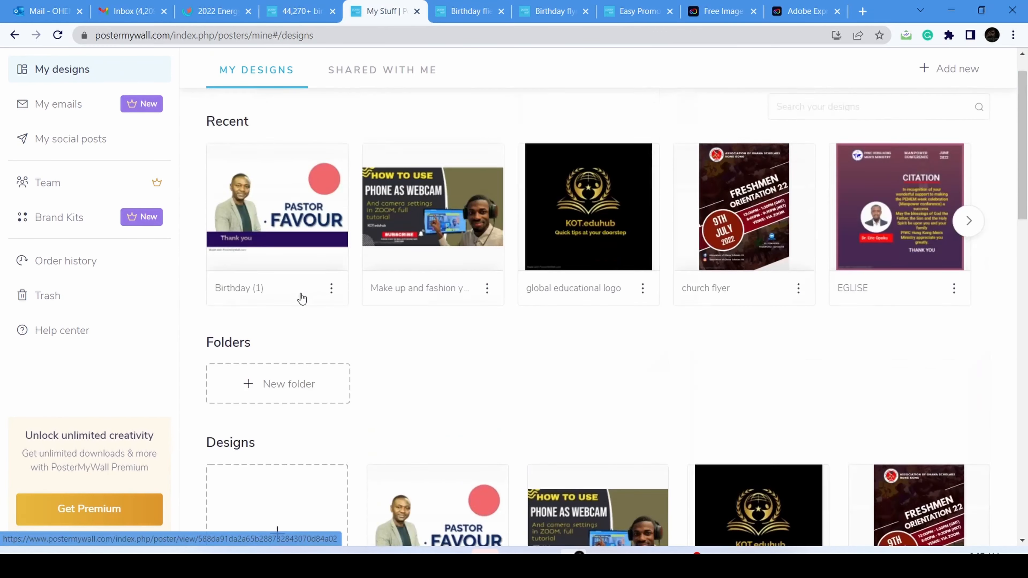
{"action": "scroll", "coordinate": [302, 299], "scroll_direction": "up", "scroll_amount": 1}
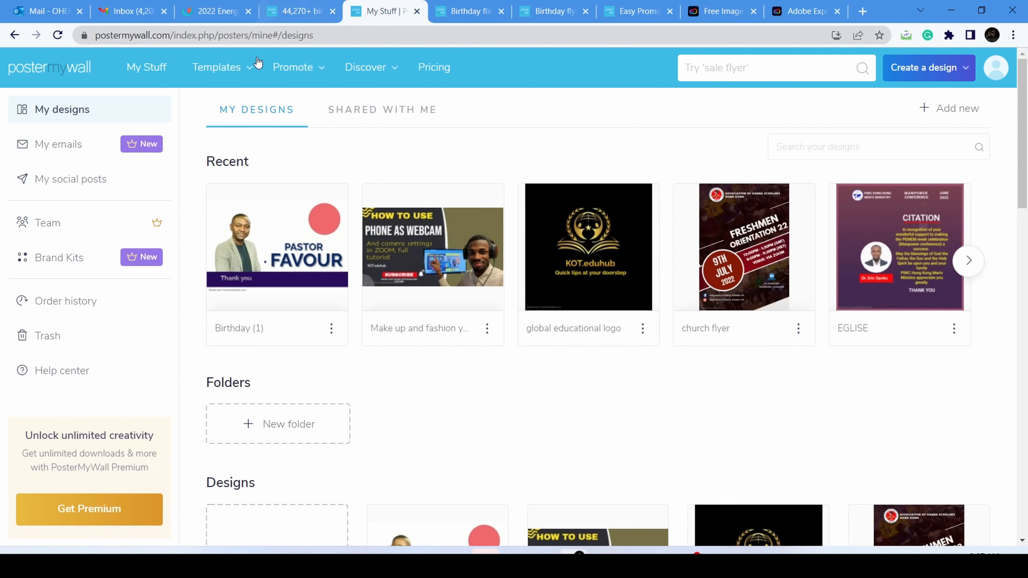
{"action": "left_click", "coordinate": [218, 68]}
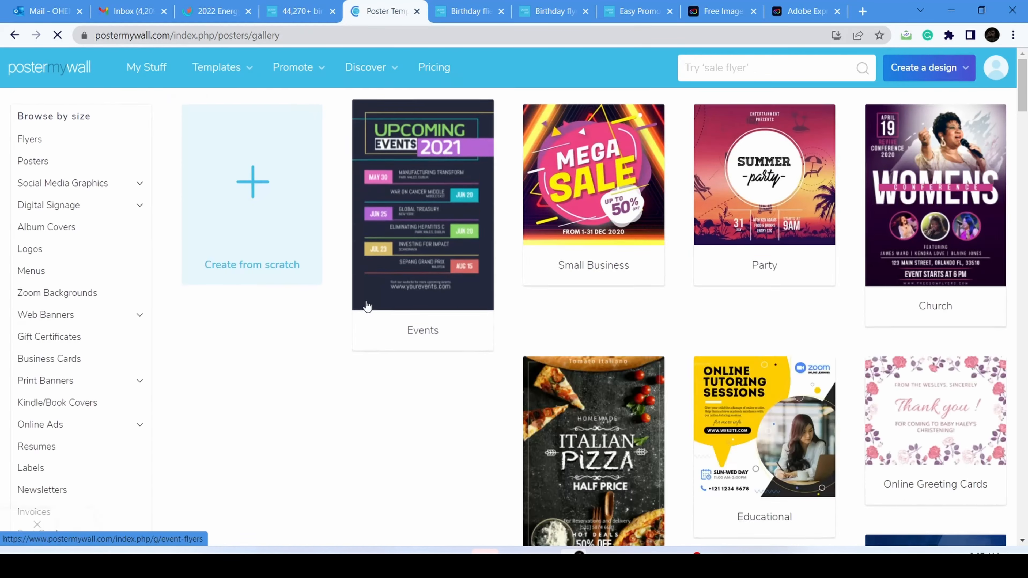
- View the full template gallery, look through its size categories and open the business card templates
{"action": "mouse_move", "coordinate": [221, 67]}
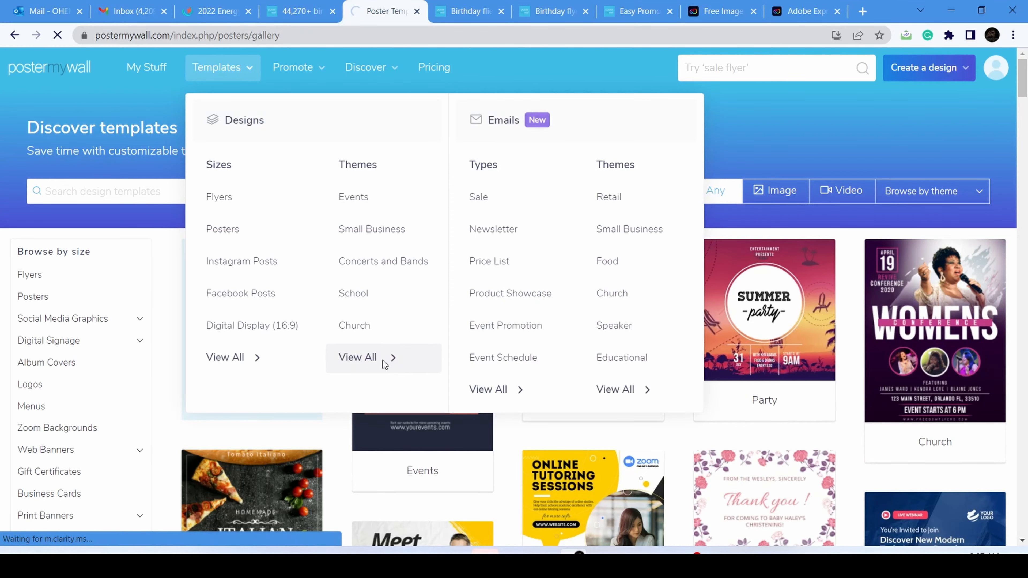
{"action": "left_click", "coordinate": [383, 363]}
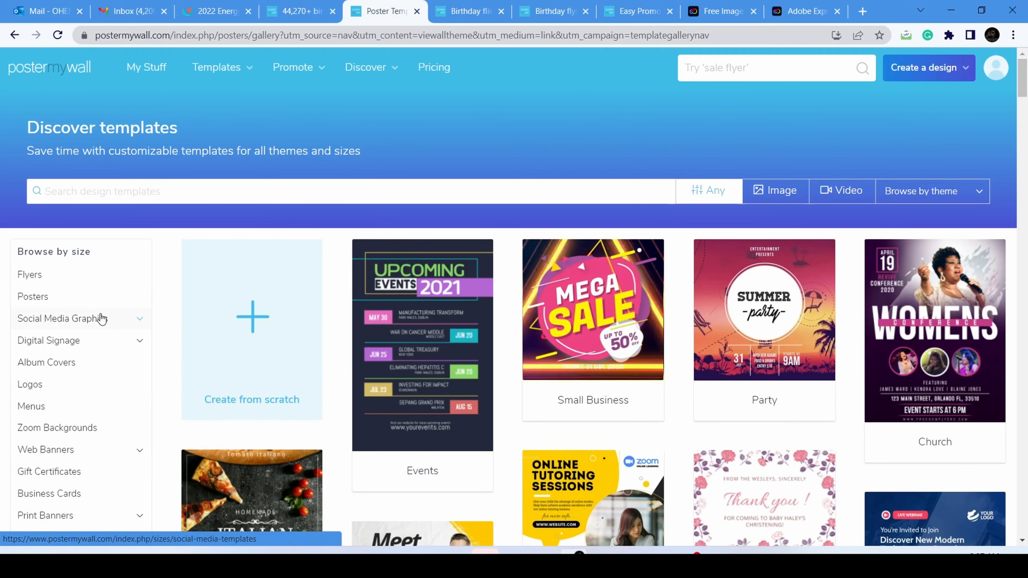
{"action": "scroll", "coordinate": [122, 308], "scroll_direction": "down", "scroll_amount": 3}
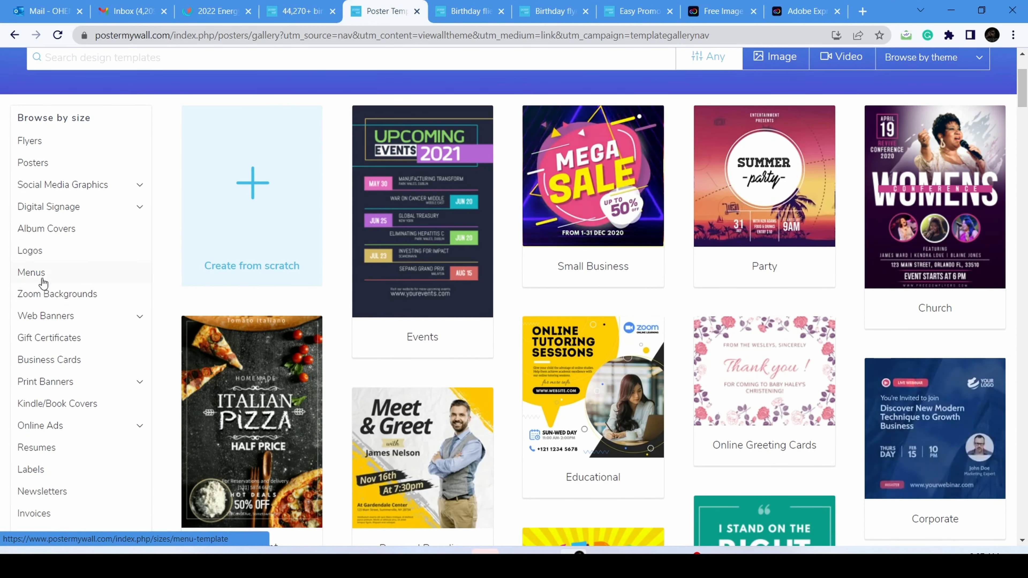
{"action": "scroll", "coordinate": [43, 279], "scroll_direction": "down", "scroll_amount": 1}
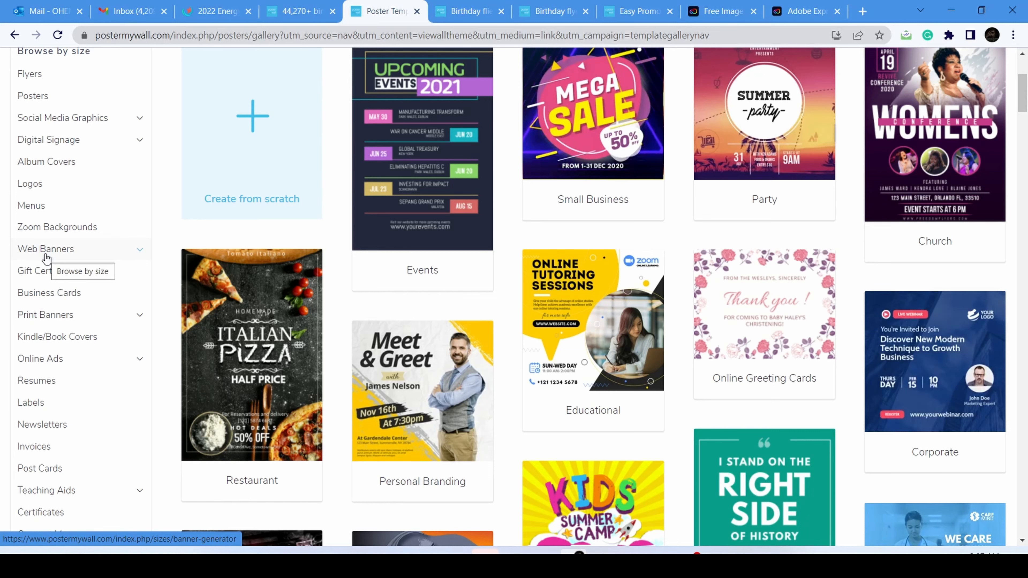
{"action": "left_click", "coordinate": [44, 293]}
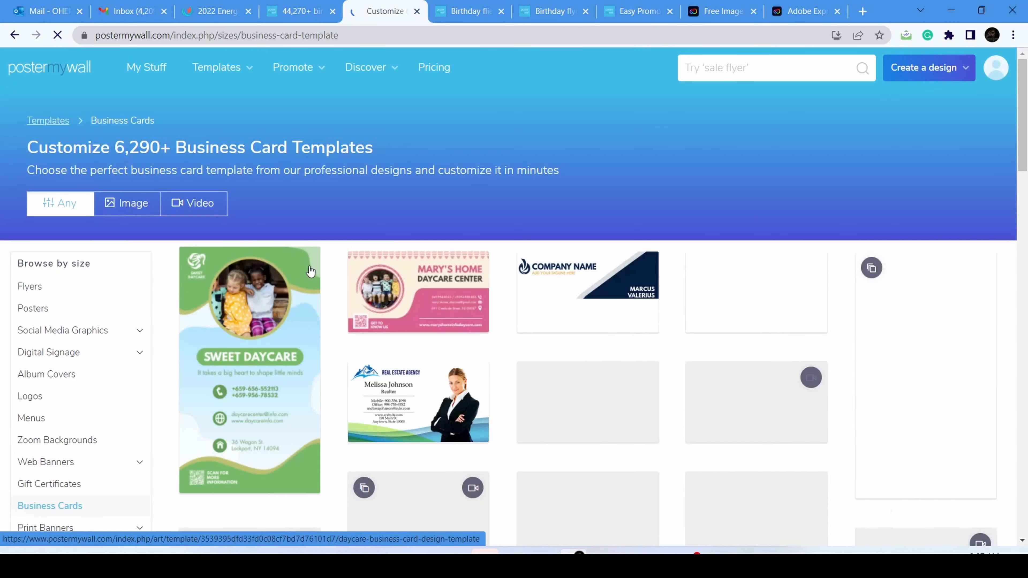
- Look through the business card templates, preview the blue and white company card and close the preview
{"action": "scroll", "coordinate": [405, 312], "scroll_direction": "down", "scroll_amount": 3}
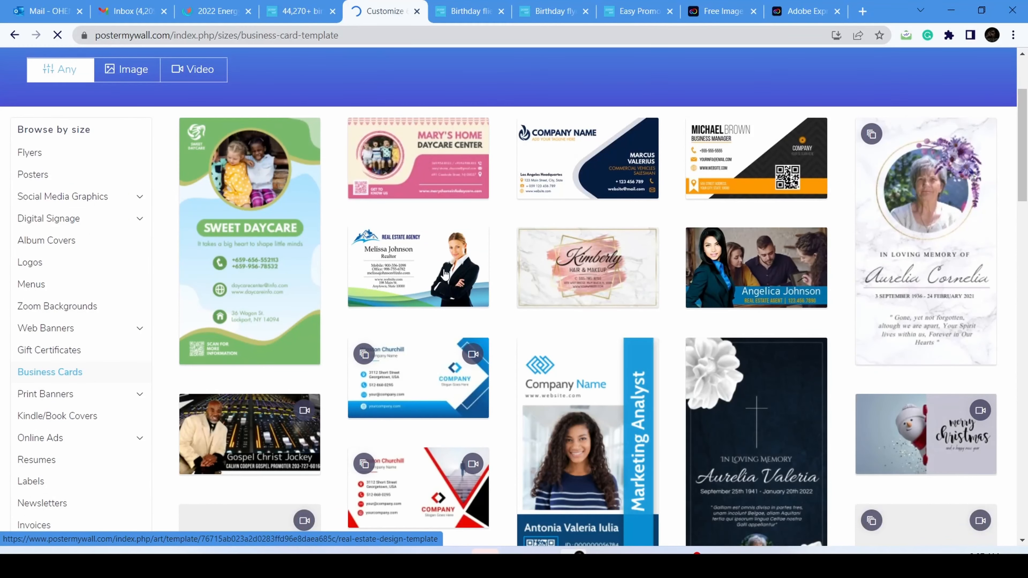
{"action": "scroll", "coordinate": [427, 287], "scroll_direction": "down", "scroll_amount": 2}
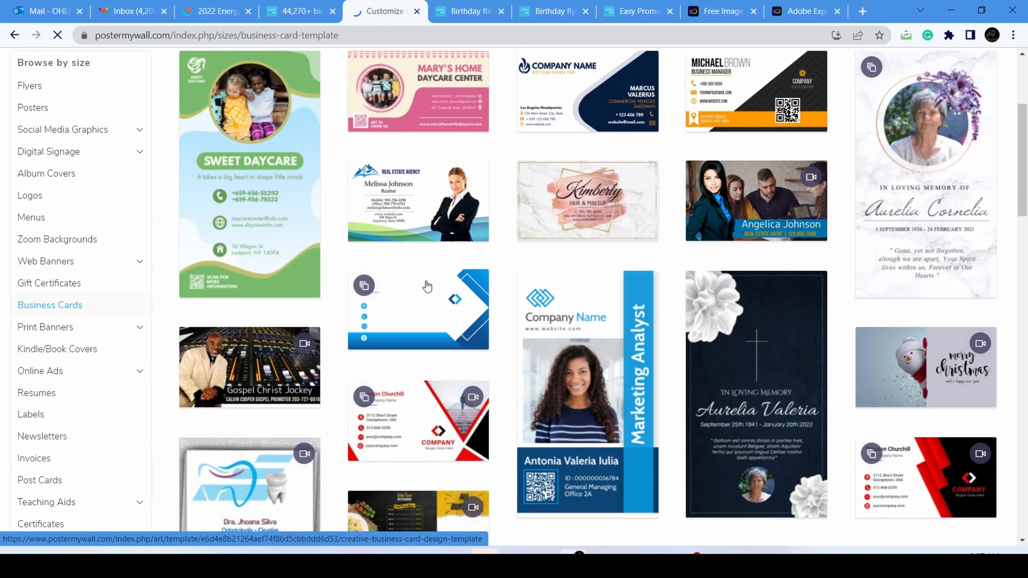
{"action": "left_click", "coordinate": [428, 286]}
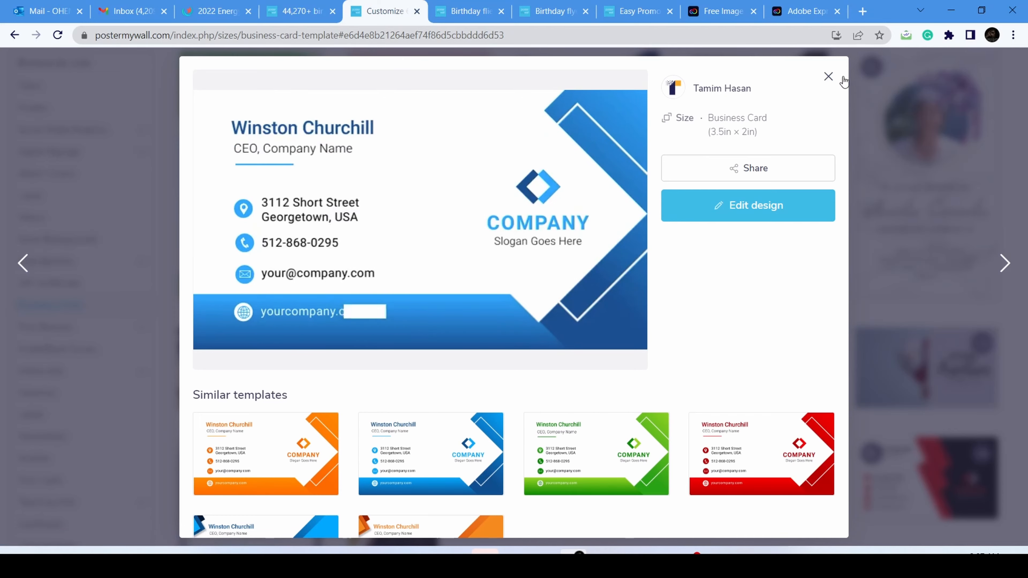
{"action": "scroll", "coordinate": [818, 86], "scroll_direction": "down", "scroll_amount": 1}
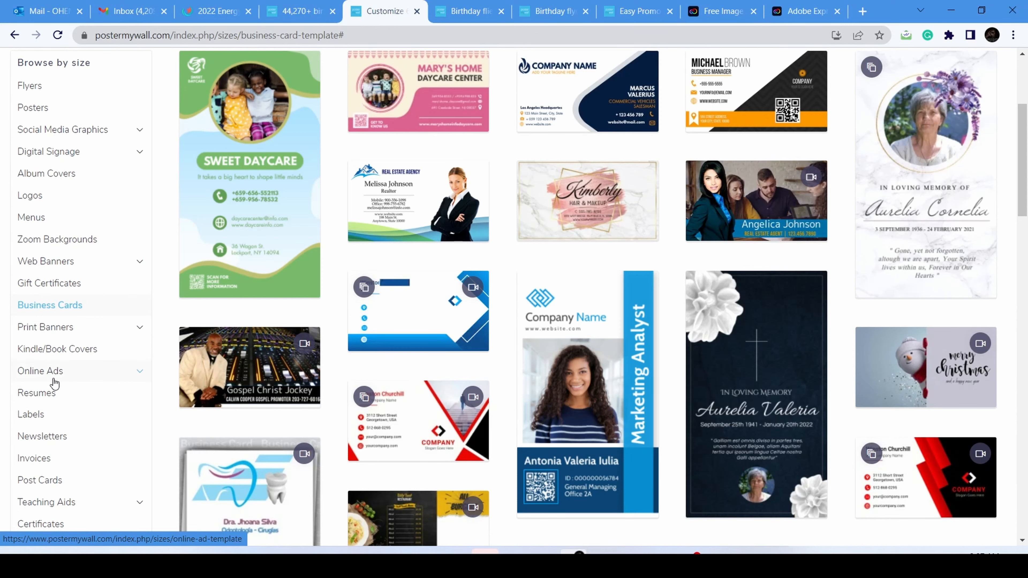
- Open the certificate templates and start editing the navy and gold Certificate of Appreciation with the 2022 award badge
{"action": "scroll", "coordinate": [55, 384], "scroll_direction": "down", "scroll_amount": 3}
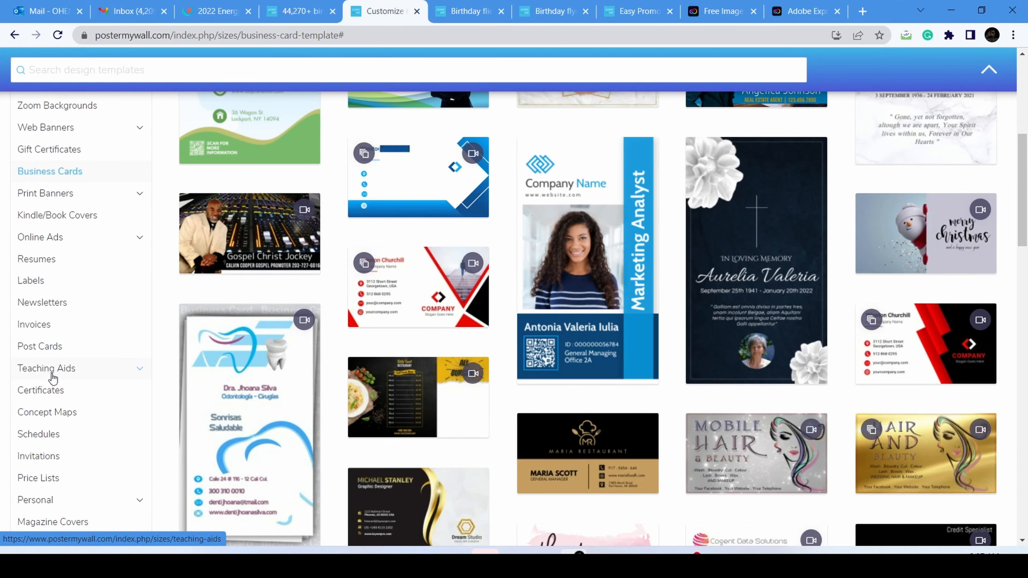
{"action": "left_click", "coordinate": [46, 394]}
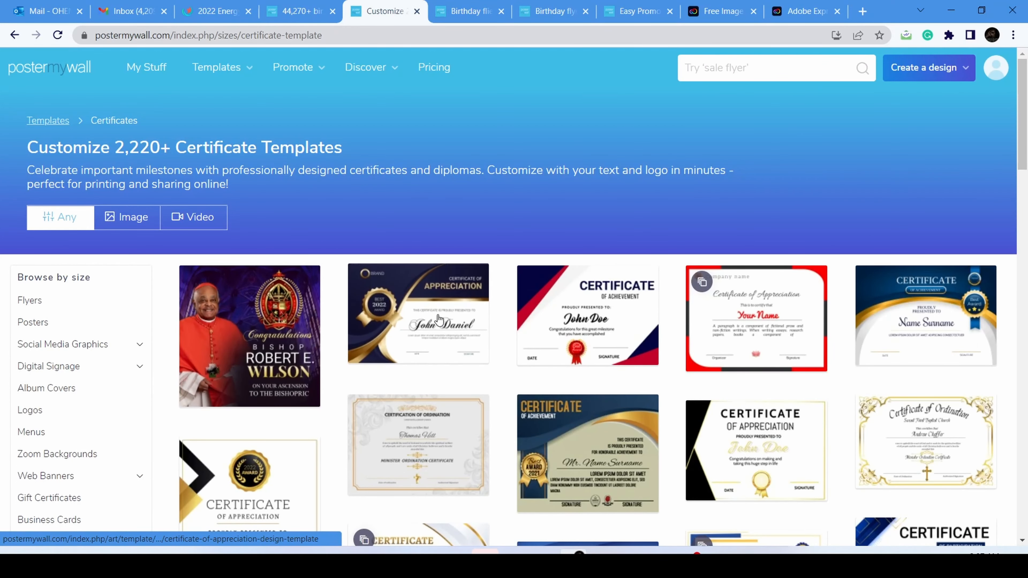
{"action": "left_click", "coordinate": [469, 329]}
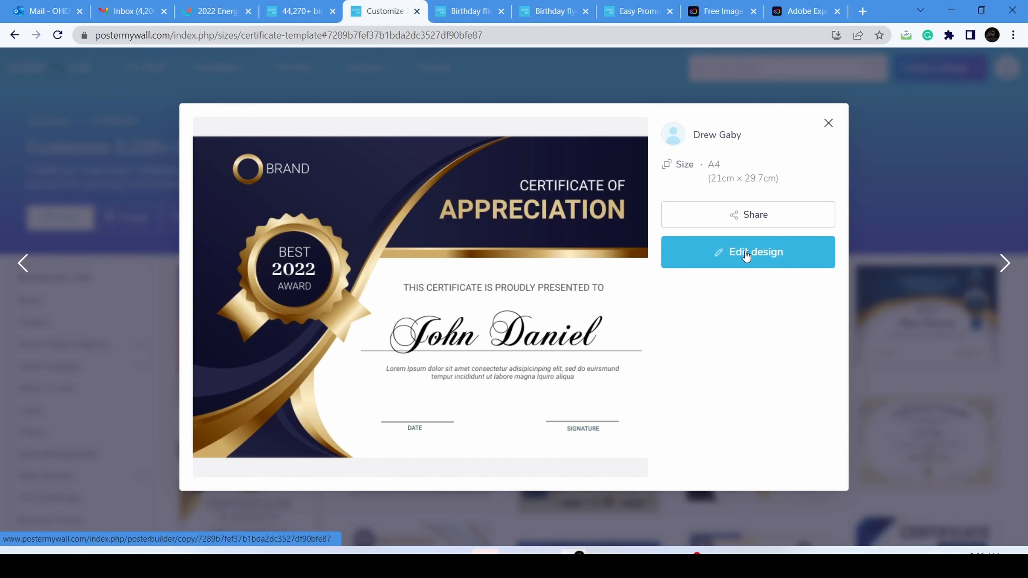
{"action": "left_click", "coordinate": [746, 255]}
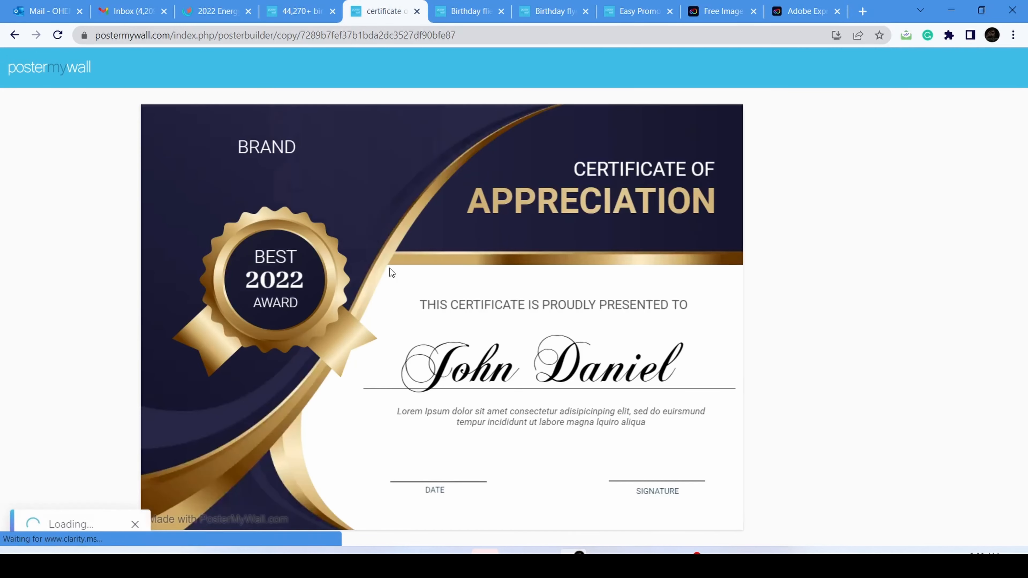
- Replace the recipient's name on the certificate with "Eduhub KOT"
{"action": "left_click", "coordinate": [584, 217]}
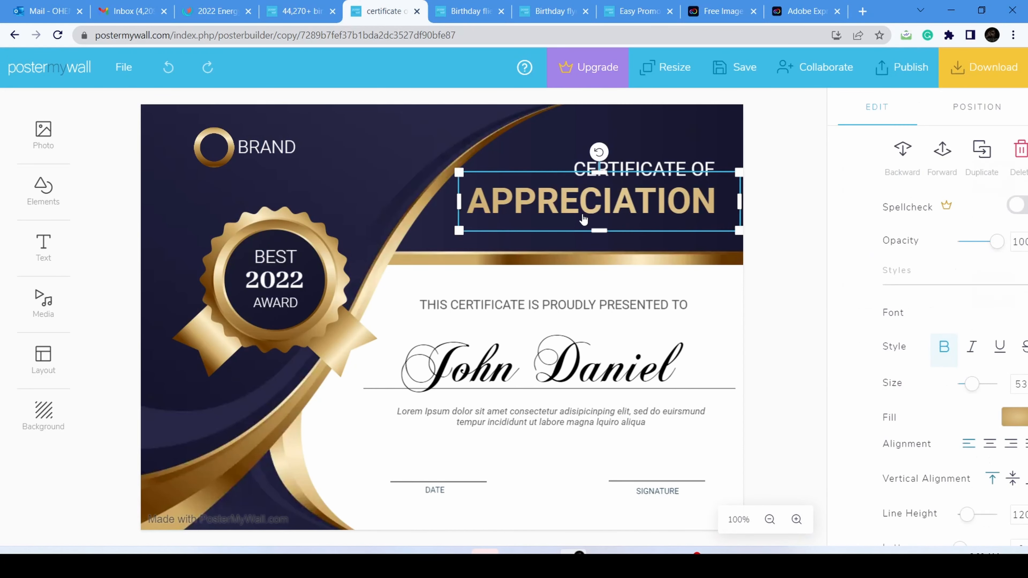
{"action": "left_click", "coordinate": [571, 369]}
{"action": "double_click", "coordinate": [607, 358]}
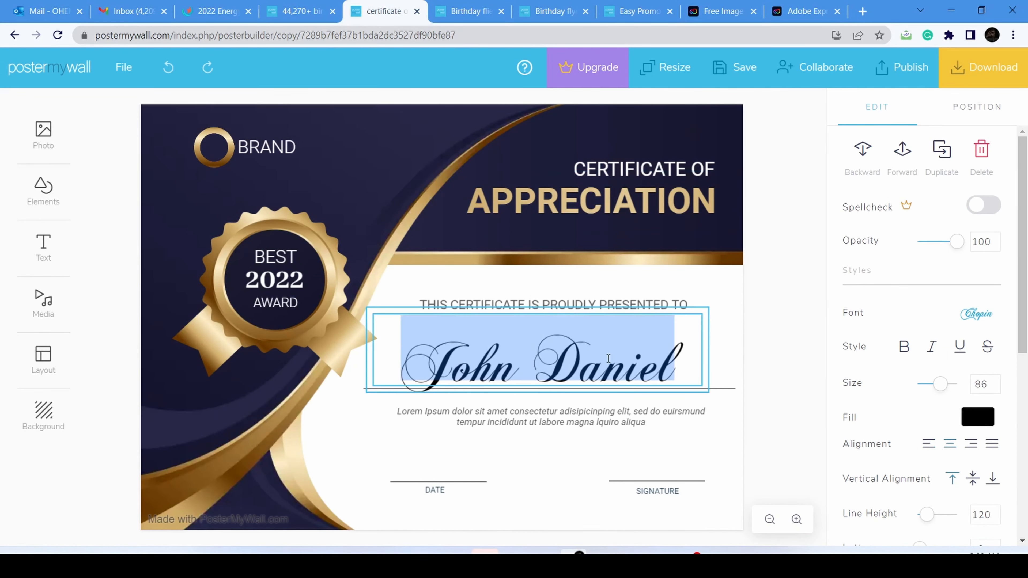
{"action": "left_click", "coordinate": [615, 317]}
{"action": "left_click", "coordinate": [640, 369]}
{"action": "left_click", "coordinate": [640, 371]}
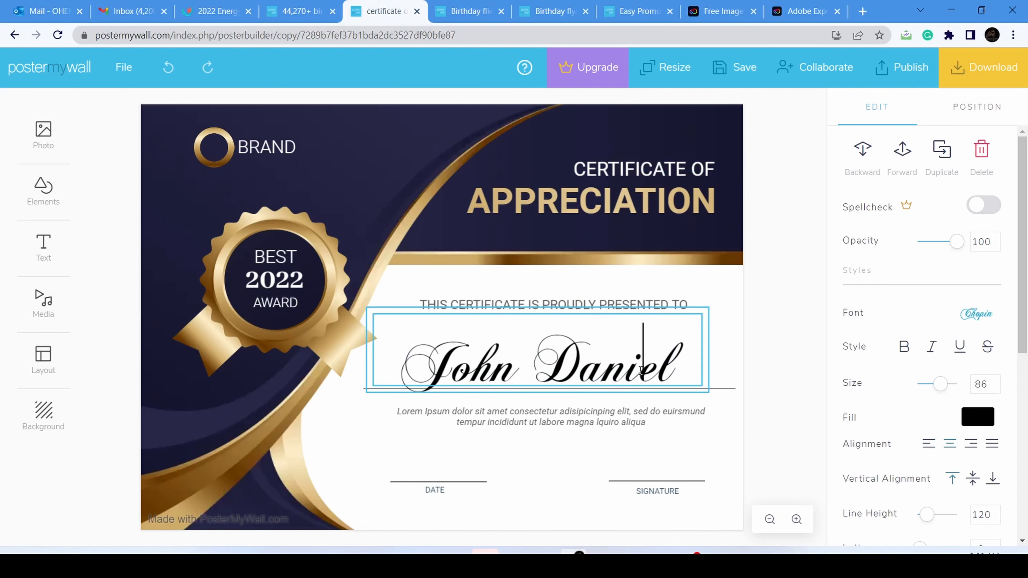
{"action": "left_click_drag", "start_coordinate": [675, 370], "coordinate": [437, 375]}
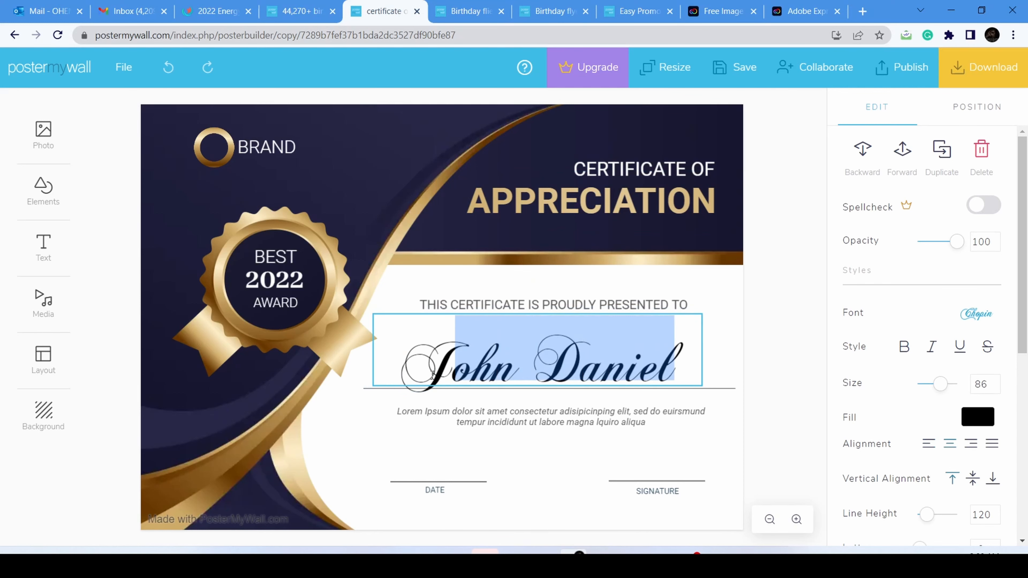
{"action": "key", "text": "BackSpace"}
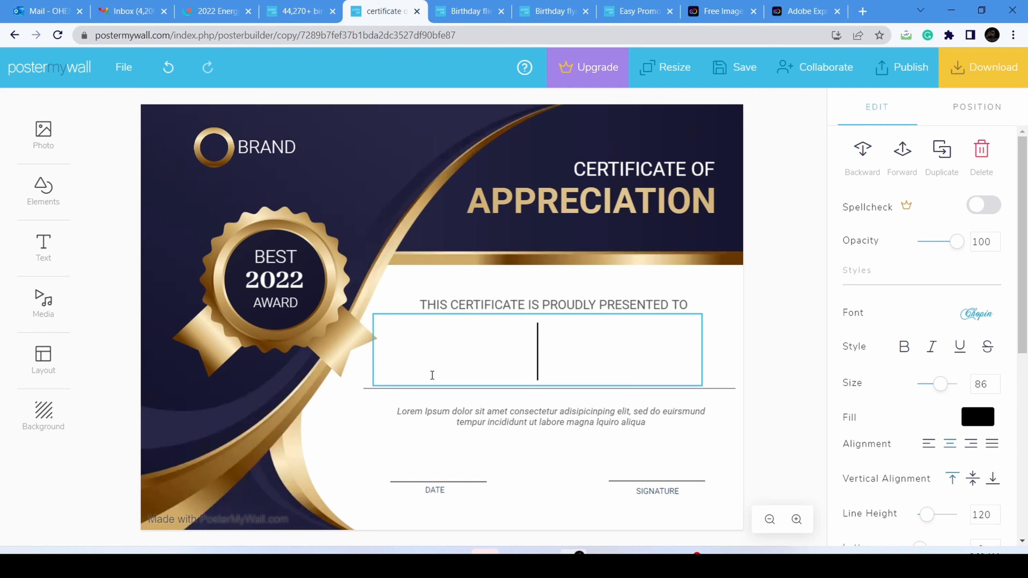
{"action": "type", "text": "e"}
{"action": "key", "text": "BackSpace"}
{"action": "type", "text": "E"}
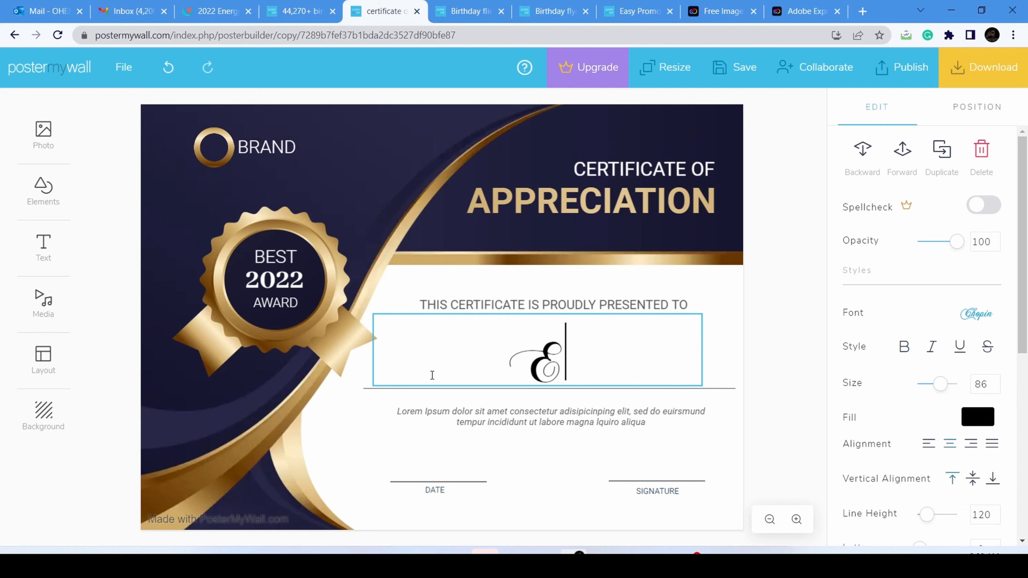
{"action": "type", "text": "duhub"}
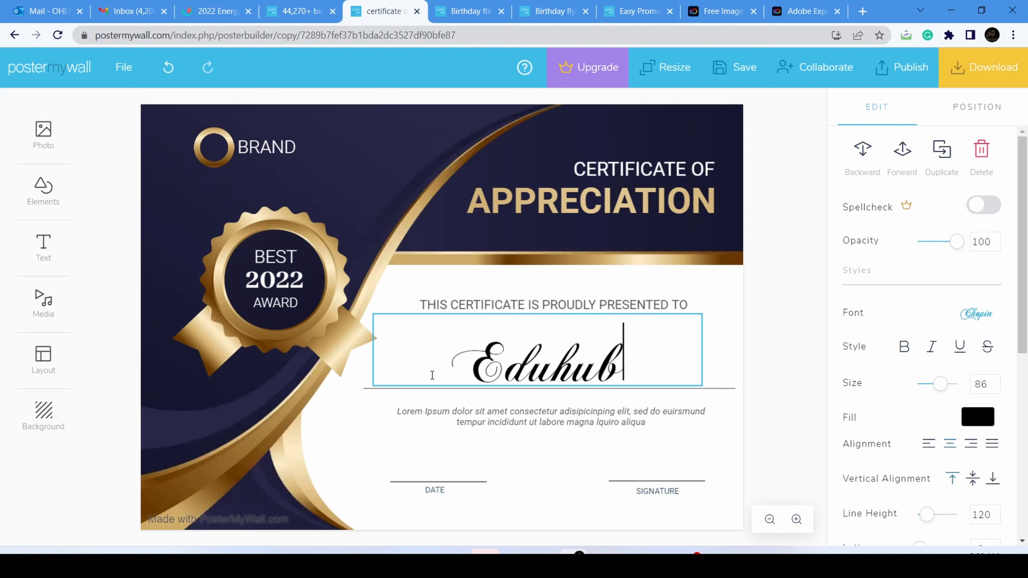
{"action": "type", "text": " KOT"}
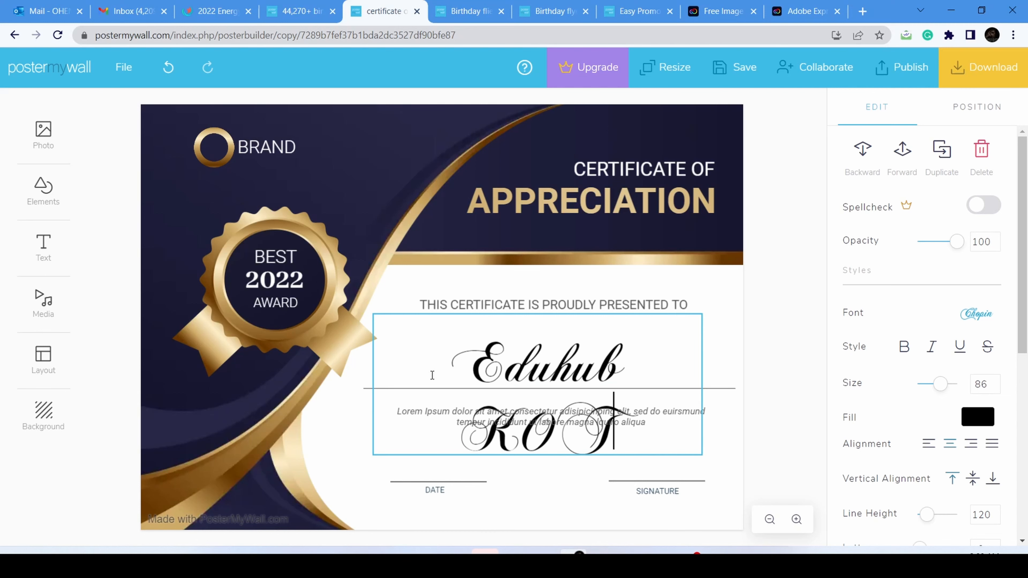
- Widen the recipient text box so "Eduhub KOT" fits on one line, shift it slightly left over the rule and deselect it
{"action": "left_click", "coordinate": [750, 336]}
{"action": "left_click", "coordinate": [664, 360]}
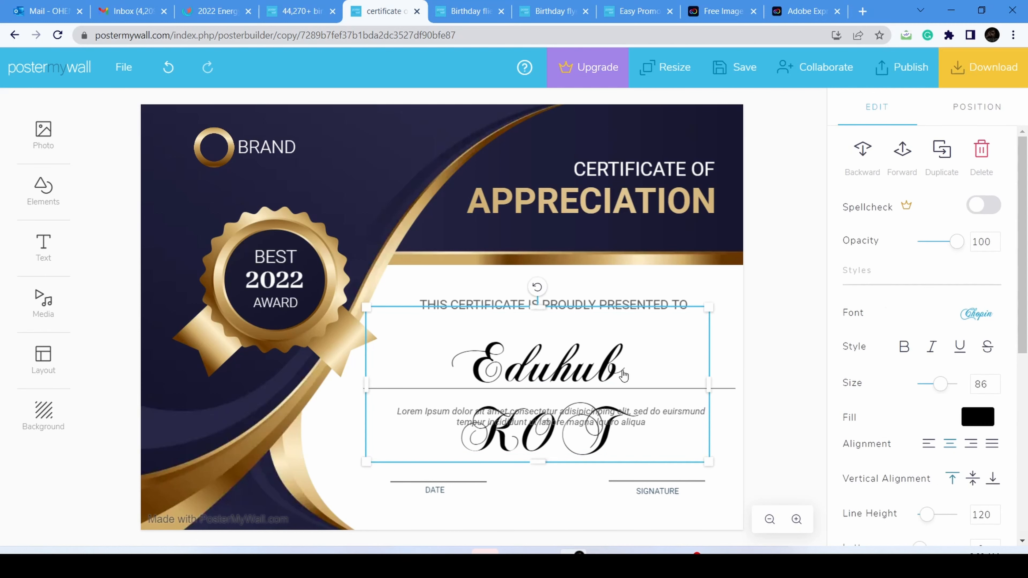
{"action": "mouse_move", "coordinate": [709, 384]}
{"action": "left_mouse_down"}
{"action": "mouse_move", "coordinate": [748, 384]}
{"action": "mouse_move", "coordinate": [711, 376]}
{"action": "left_mouse_up"}
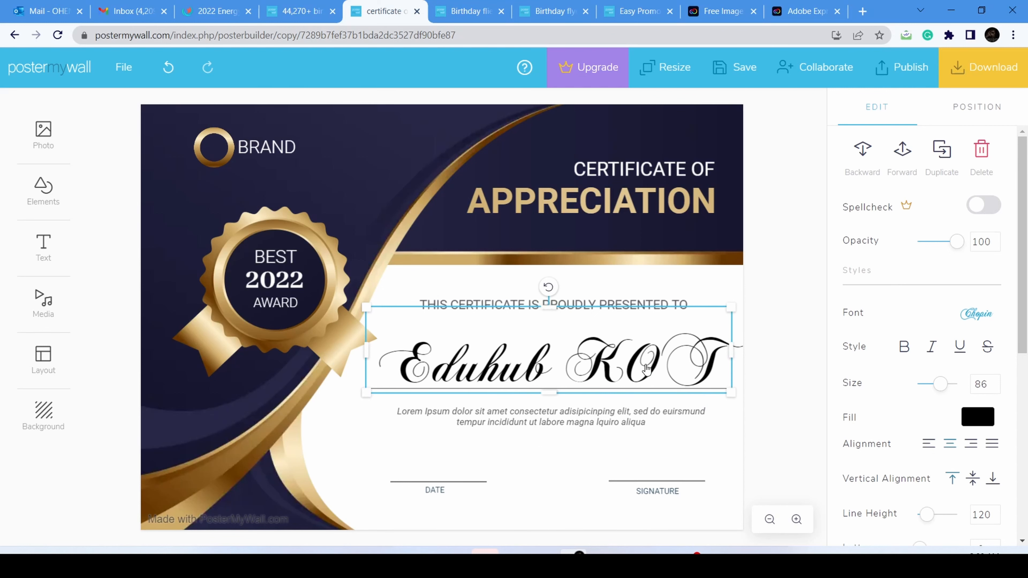
{"action": "mouse_move", "coordinate": [651, 369]}
{"action": "left_mouse_down"}
{"action": "mouse_move", "coordinate": [633, 364]}
{"action": "mouse_move", "coordinate": [643, 370]}
{"action": "left_mouse_up"}
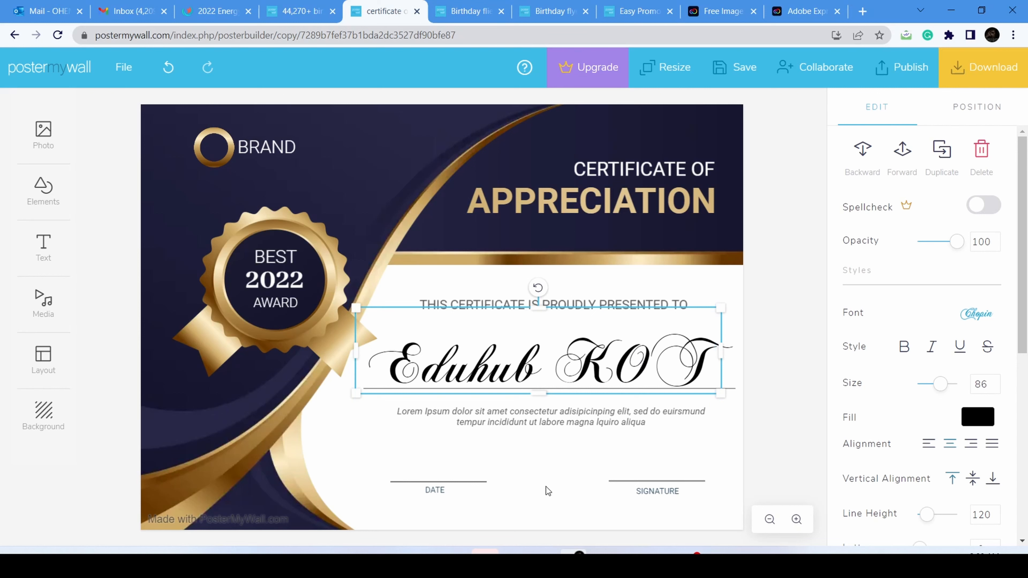
{"action": "left_click", "coordinate": [548, 495]}
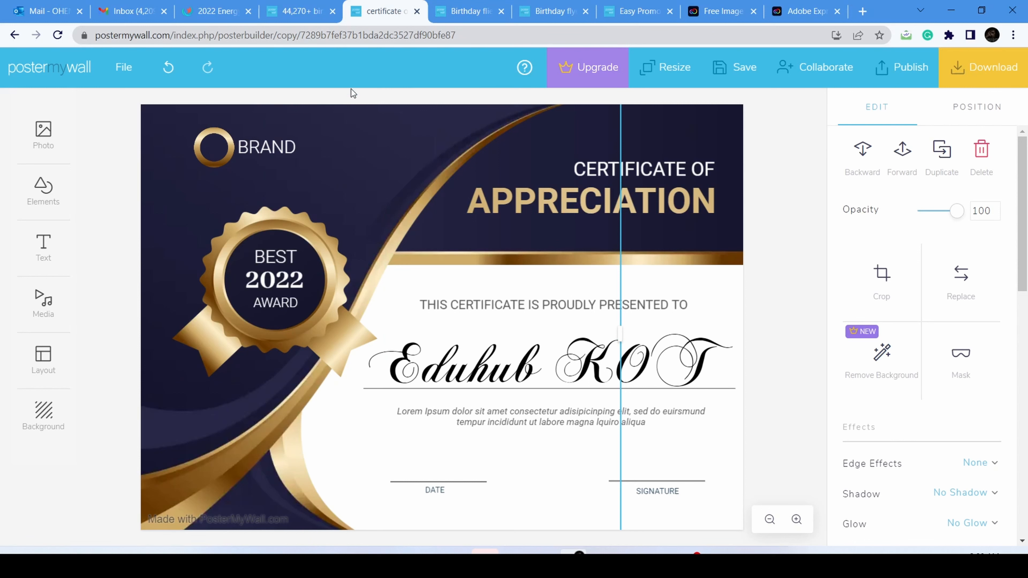
{"action": "left_click", "coordinate": [493, 305]}
{"action": "left_click", "coordinate": [735, 332]}
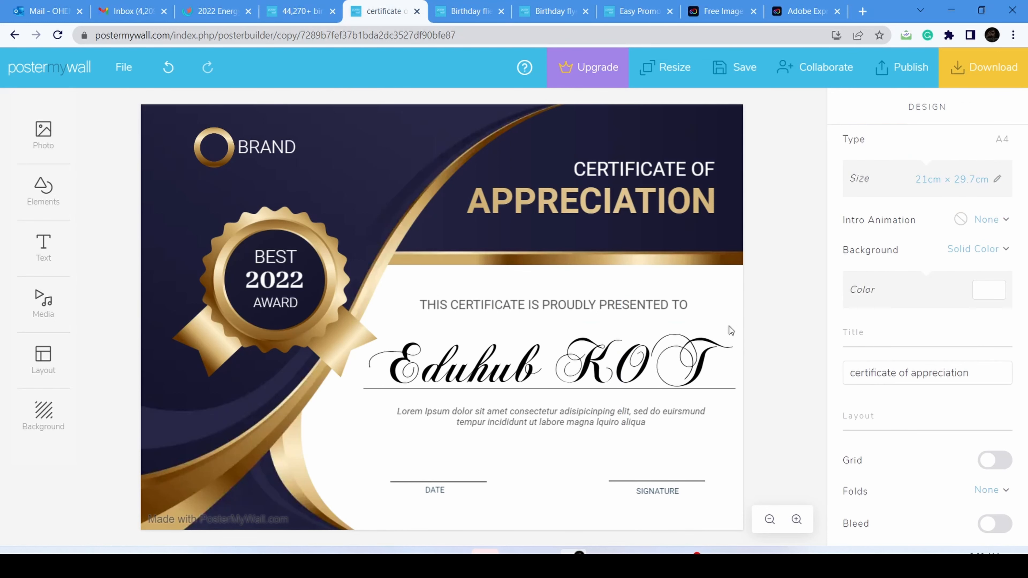